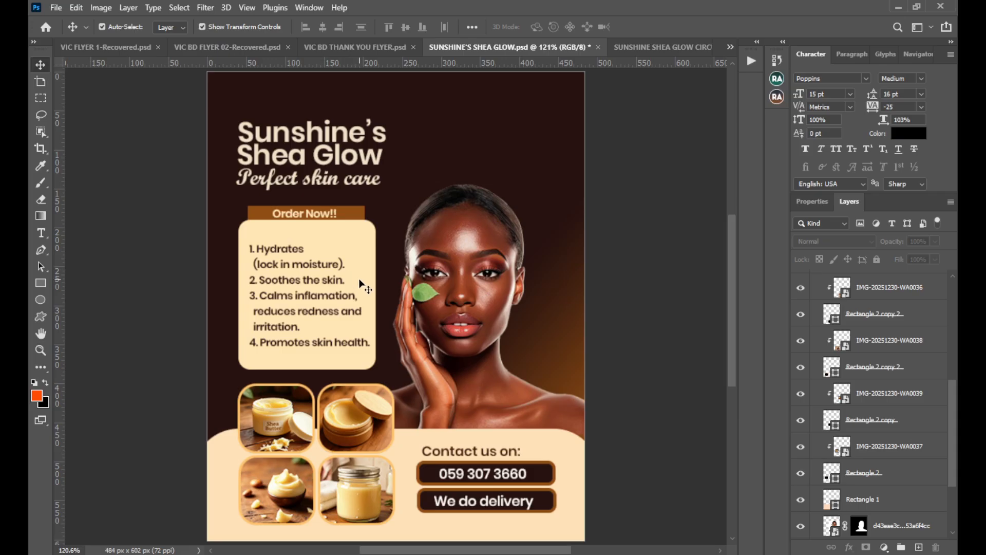
# In the circular banner document, recolour the white ellipse to a dark maroon solid fill.
pyautogui.click(637, 48)
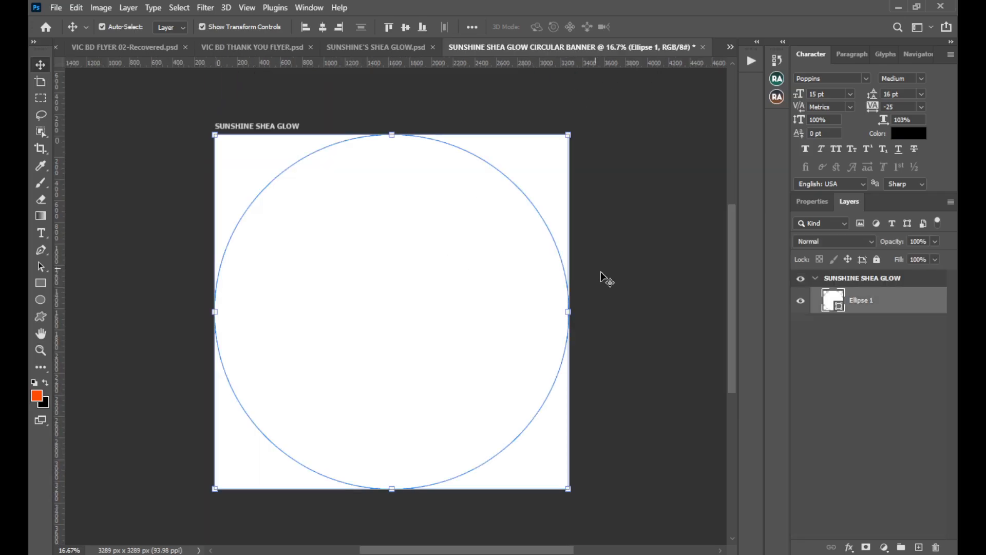
pyautogui.doubleClick(836, 310)
pyautogui.click(696, 301)
pyautogui.moveTo(696, 302); pyautogui.dragTo(709, 325)
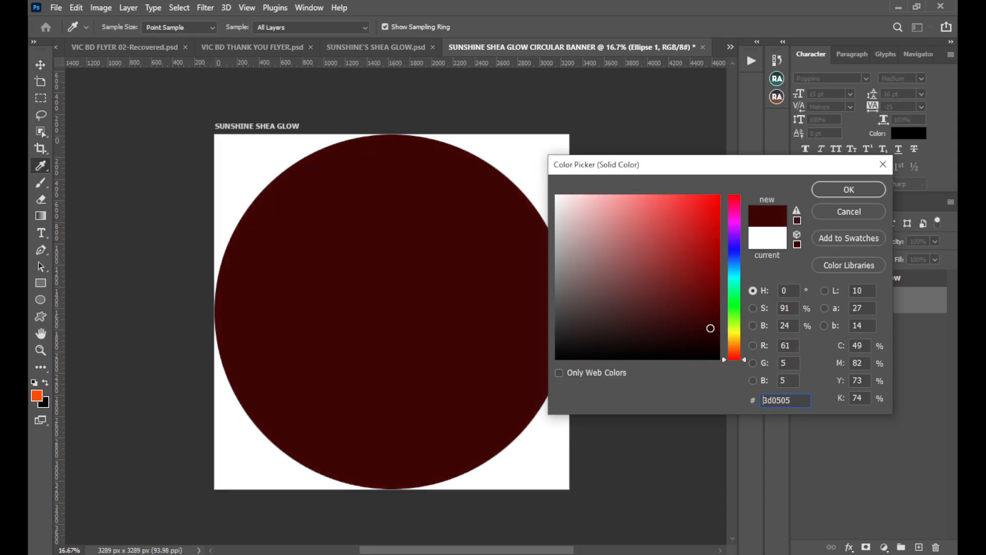
pyautogui.click(849, 189)
# In the flyer document, duplicate the closed-jar product photo and move the copy off the artboard.
pyautogui.click(406, 47)
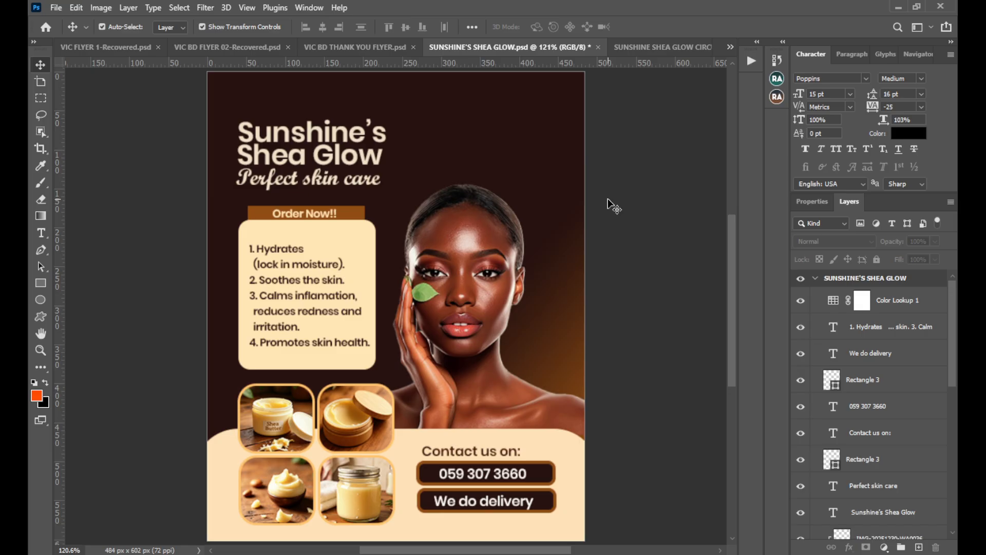
pyautogui.click(359, 494)
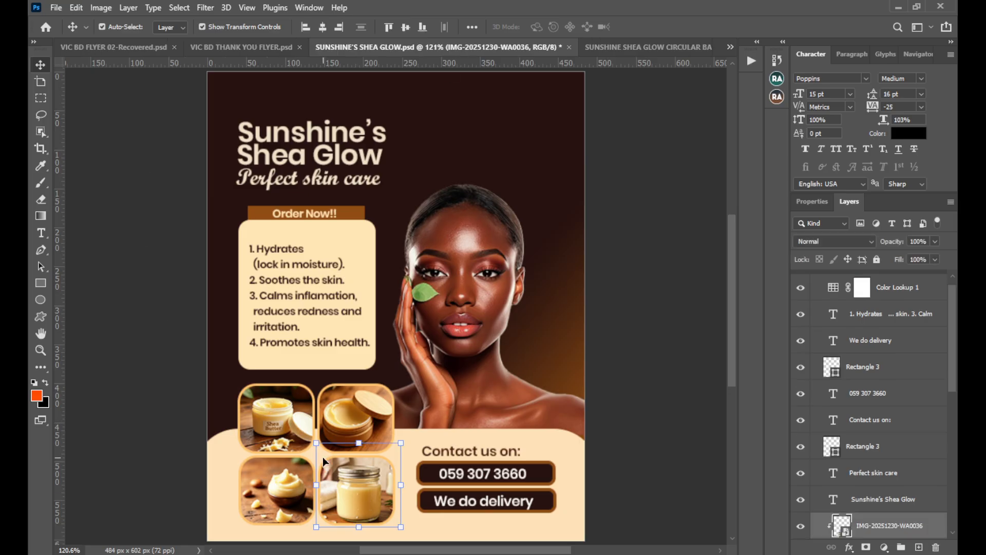
pyautogui.hotkey('ctrl', 'j')
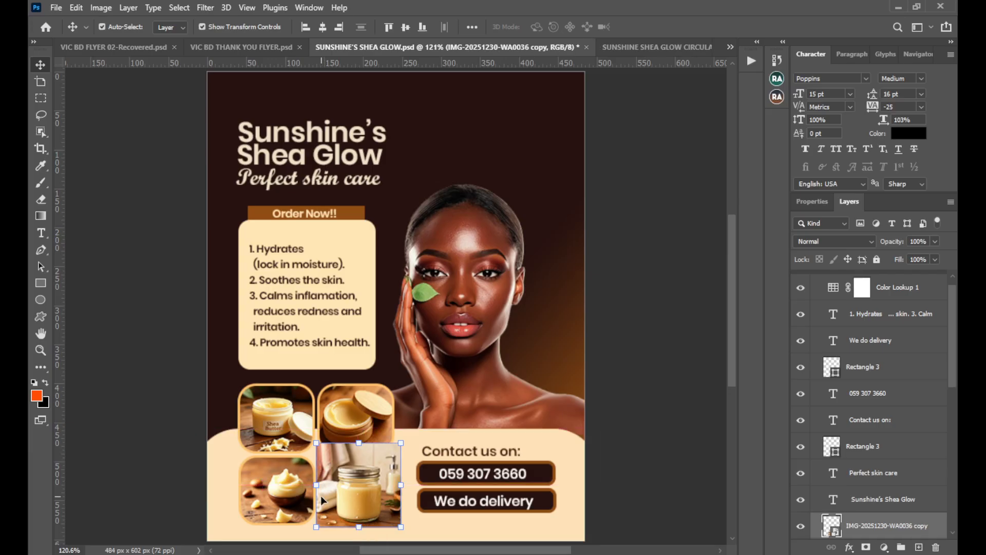
pyautogui.moveTo(348, 499); pyautogui.dragTo(200, 327)
pyautogui.moveTo(200, 328); pyautogui.dragTo(324, 244)
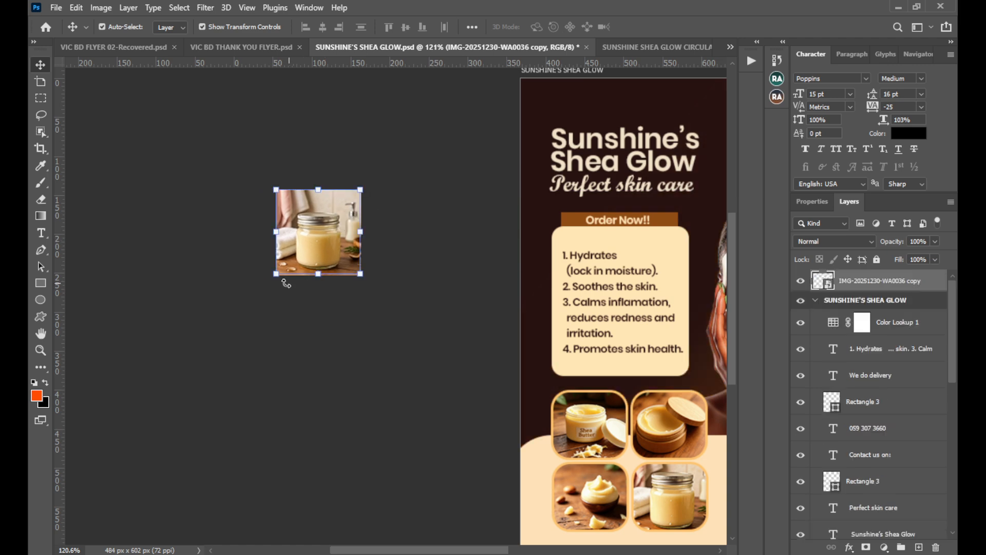
# Enlarge the copied jar photo to about 484 px square and position it beside the flyer artboard.
pyautogui.moveTo(302, 283); pyautogui.dragTo(304, 471)
pyautogui.moveTo(319, 190); pyautogui.dragTo(319, 103)
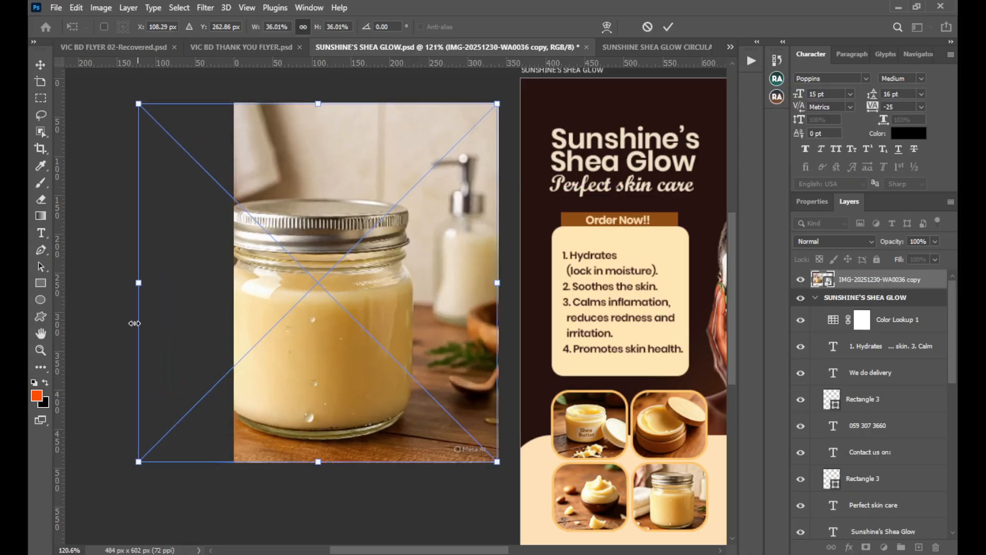
pyautogui.moveTo(138, 280)
pyautogui.mouseDown()
pyautogui.moveTo(110, 279)
pyautogui.moveTo(121, 282)
pyautogui.mouseUp()
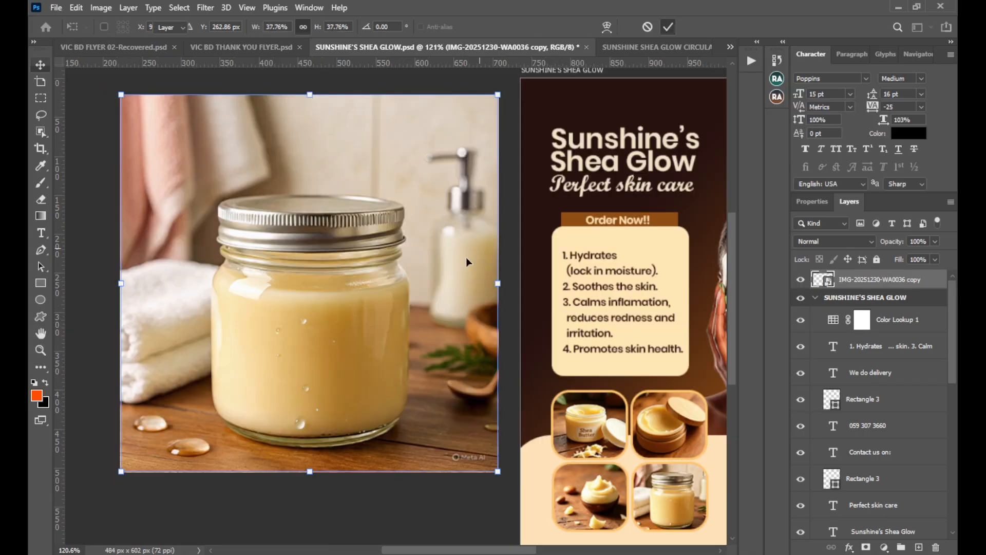
pyautogui.press('Return')
pyautogui.moveTo(445, 272); pyautogui.dragTo(458, 294)
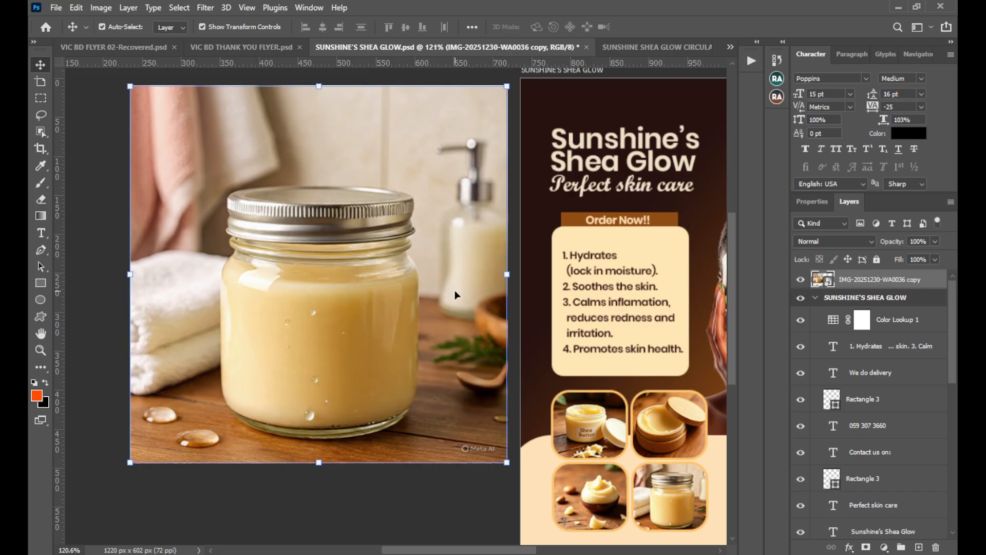
pyautogui.moveTo(457, 294); pyautogui.dragTo(454, 295)
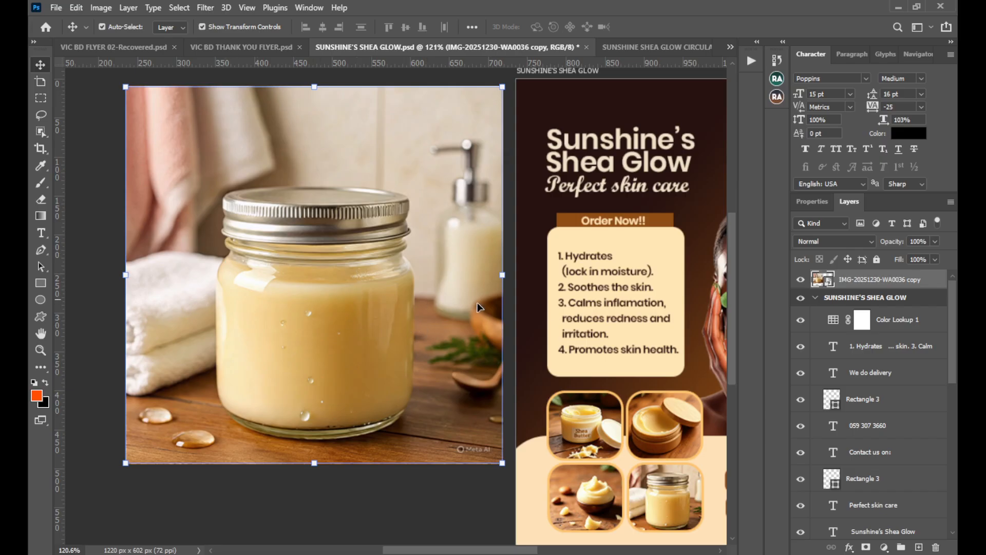
pyautogui.moveTo(539, 310); pyautogui.dragTo(513, 312)
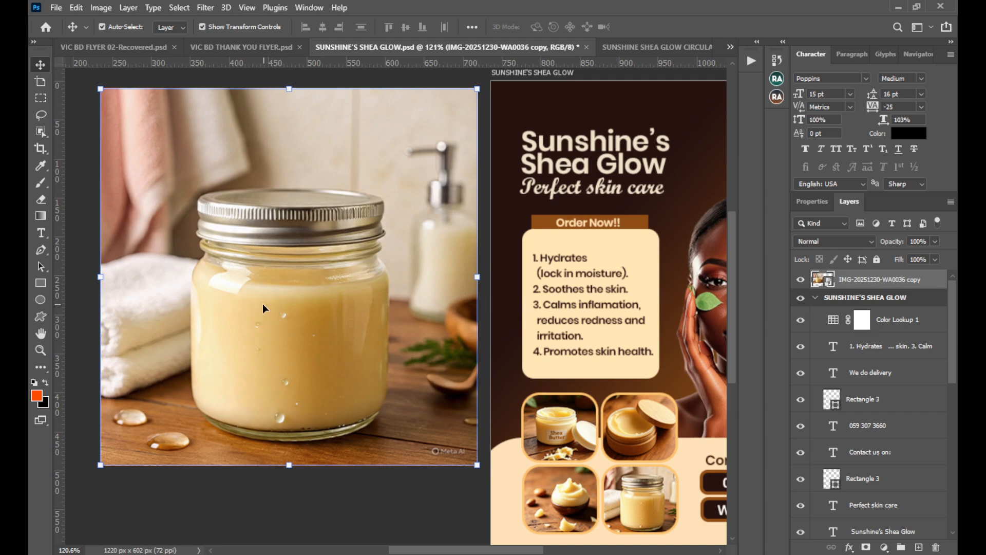
pyautogui.moveTo(324, 319); pyautogui.dragTo(297, 316)
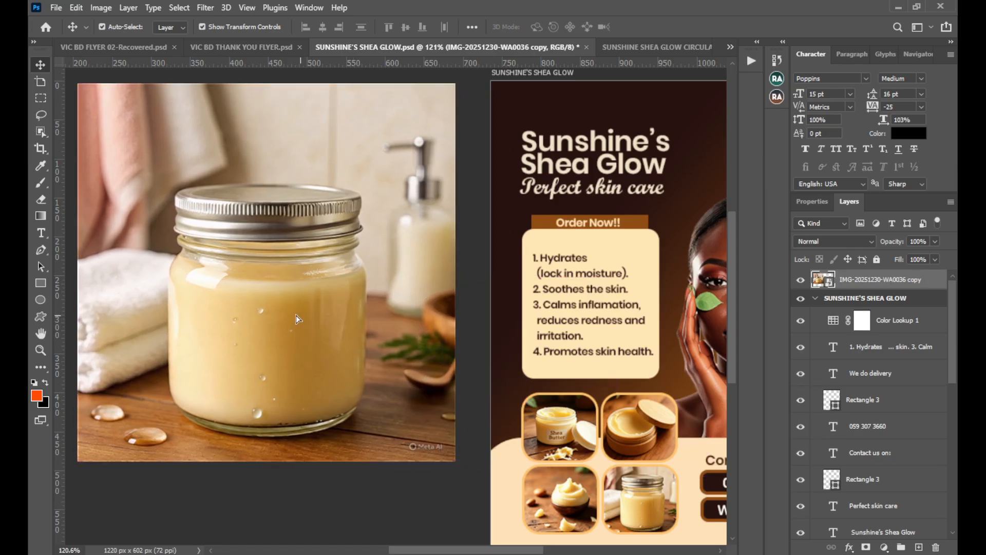
# Draw a rectangle of about 252 x 125 px across the front of the enlarged jar and fill it dark maroon.
pyautogui.click(42, 284)
pyautogui.moveTo(169, 291); pyautogui.dragTo(364, 386)
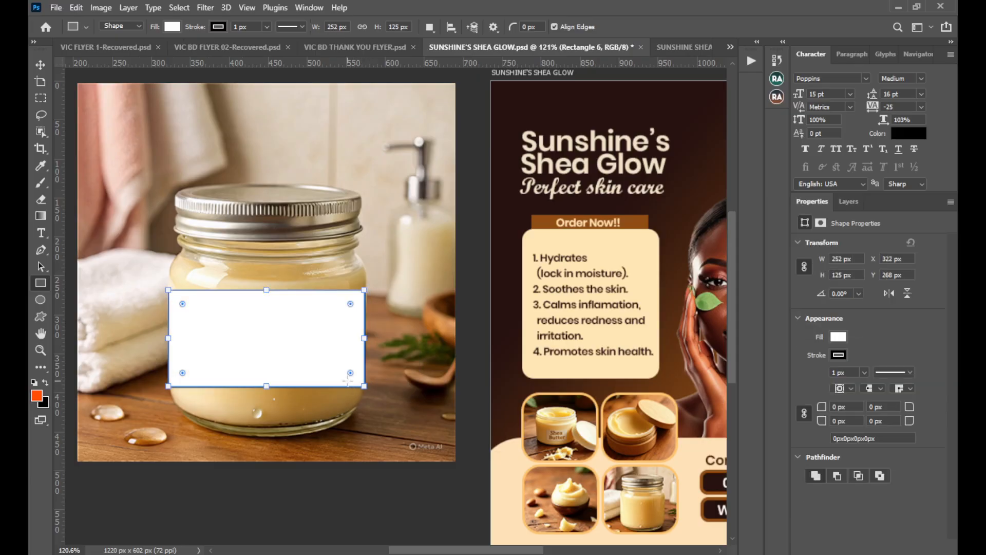
pyautogui.click(840, 337)
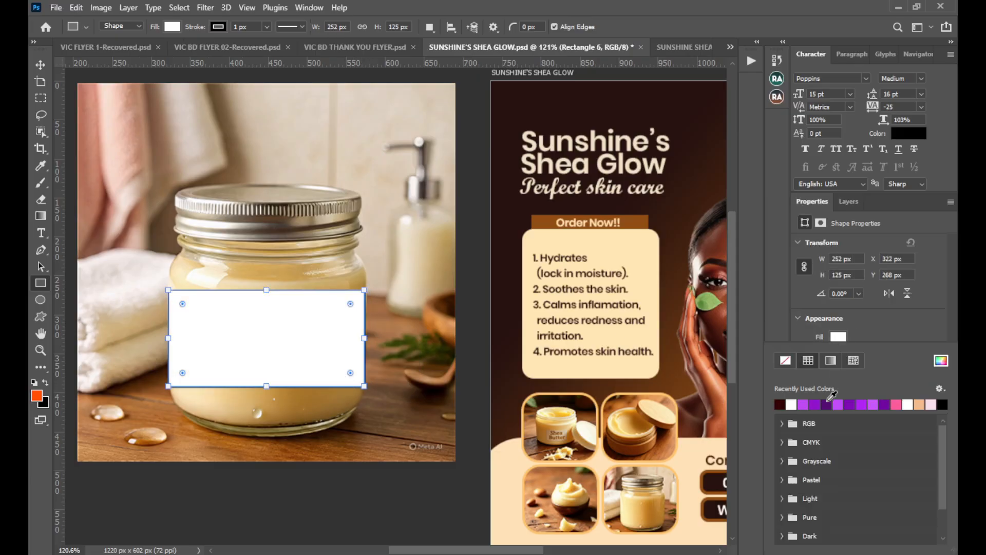
pyautogui.click(827, 404)
pyautogui.click(792, 405)
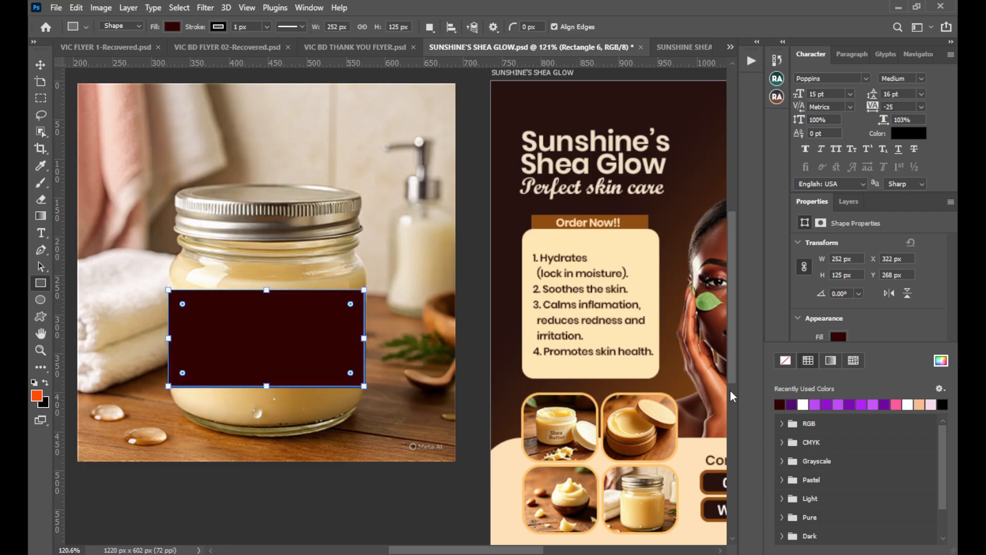
pyautogui.click(41, 64)
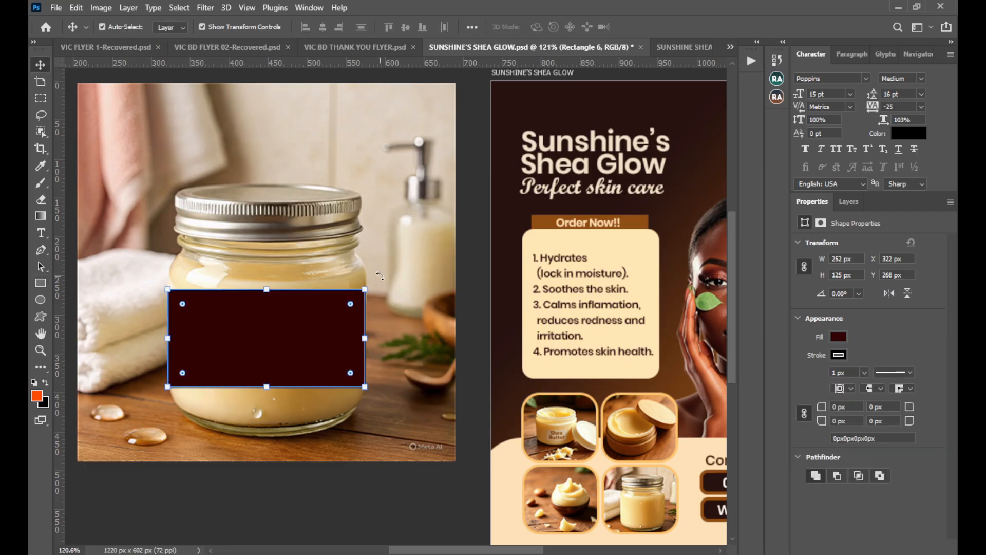
pyautogui.hotkey('ctrl', 't')
pyautogui.moveTo(355, 265); pyautogui.dragTo(400, 272)
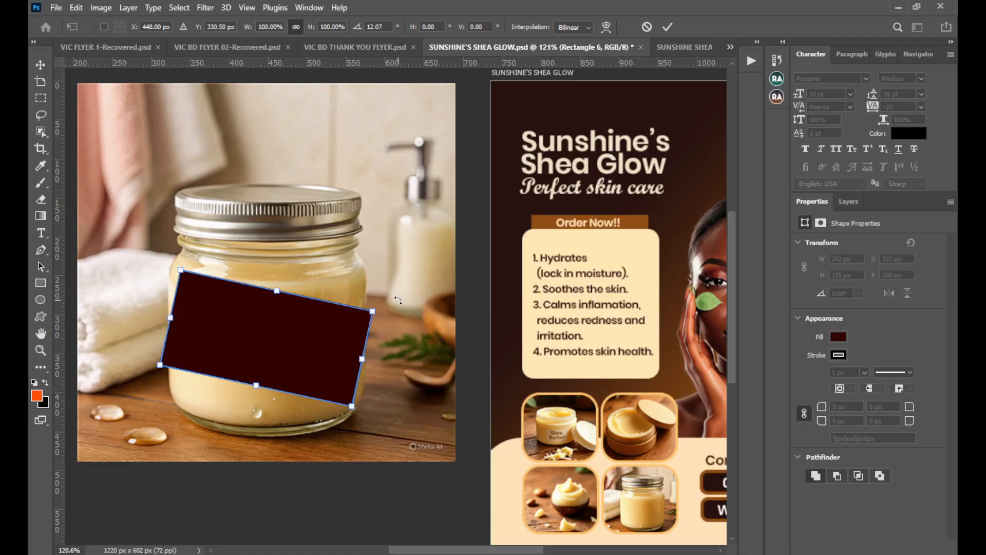
pyautogui.click(646, 28)
# Examine the labelled shea butter tub photo on the flyer alongside the jar with its maroon label.
pyautogui.click(420, 242)
pyautogui.moveTo(455, 308); pyautogui.dragTo(358, 293)
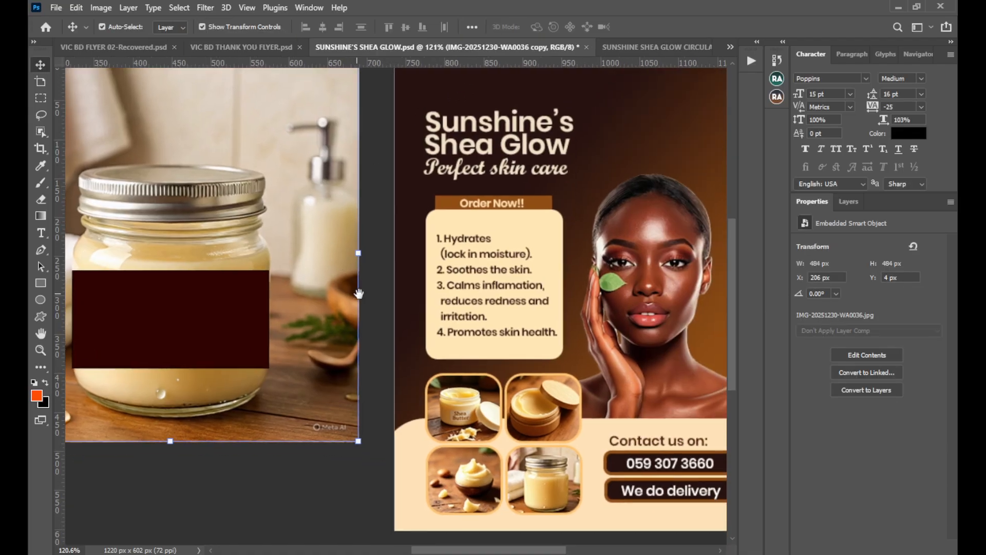
pyautogui.moveTo(497, 299); pyautogui.dragTo(491, 295)
pyautogui.click(451, 412)
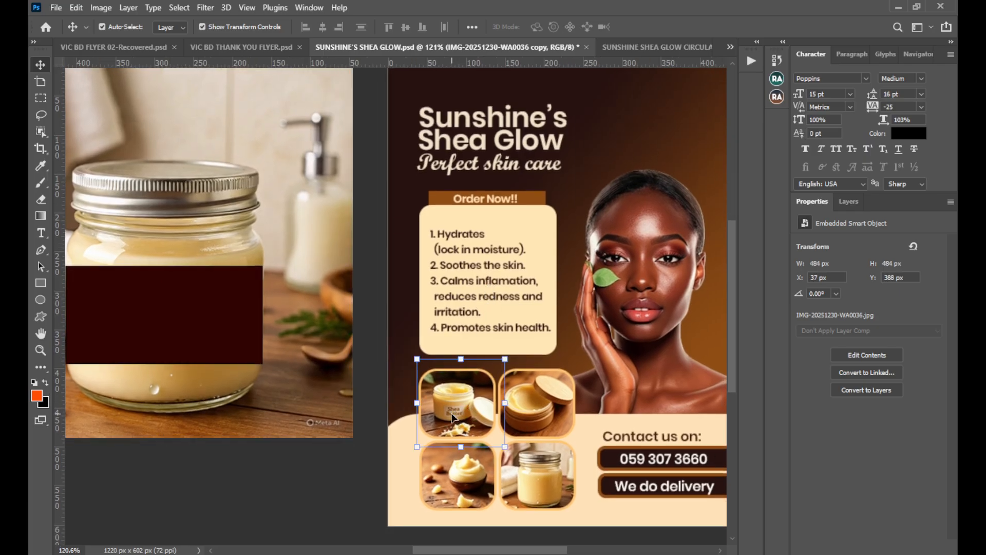
pyautogui.click(453, 413)
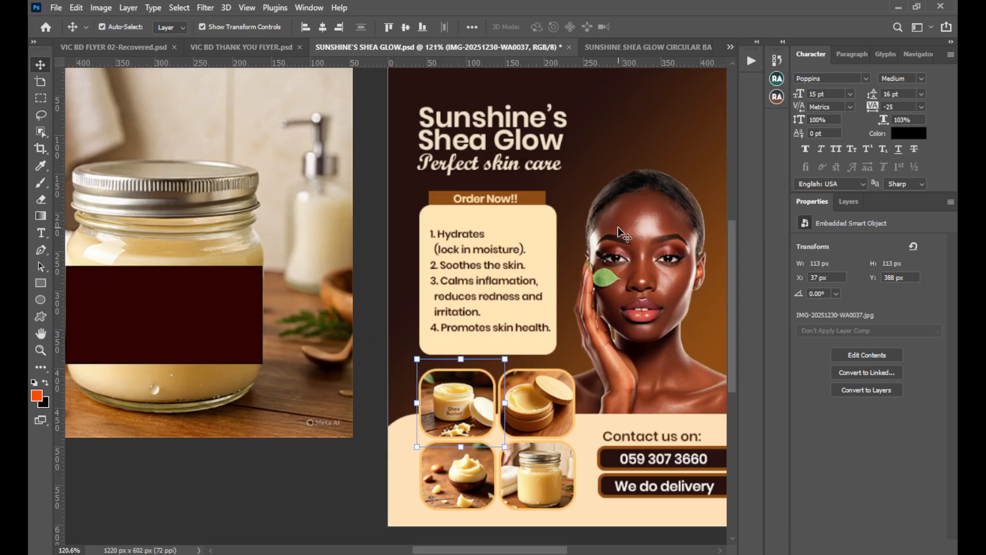
pyautogui.press('ctrl')
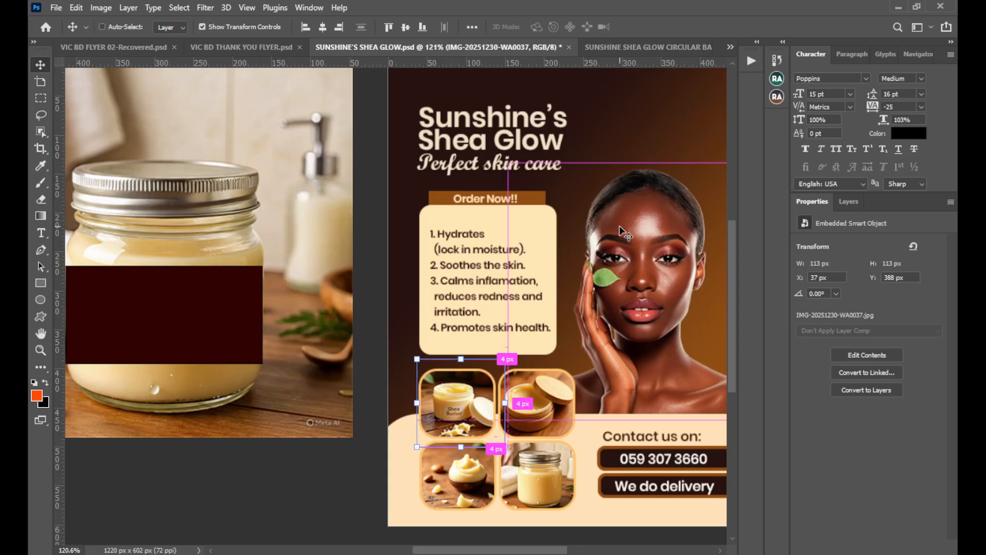
pyautogui.scroll(-2, 618, 227)
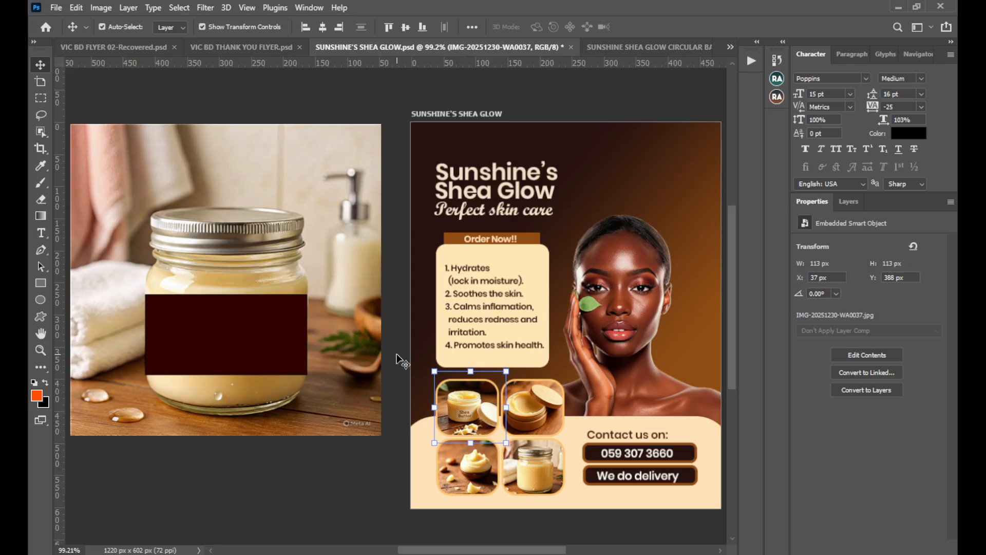
# Nudge the maroon label rectangle slightly down the jar to a Y position of 272 px.
pyautogui.click(286, 334)
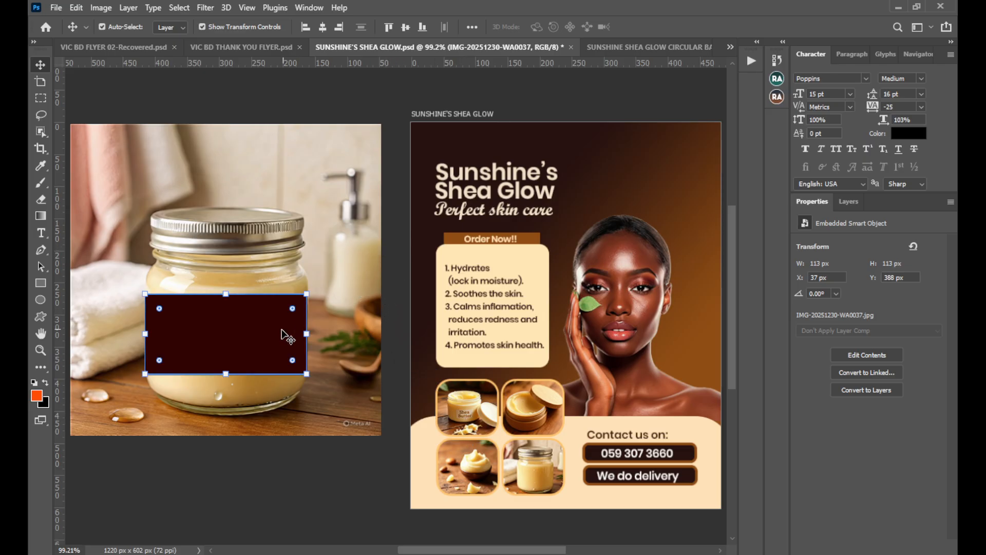
pyautogui.moveTo(278, 334); pyautogui.dragTo(277, 337)
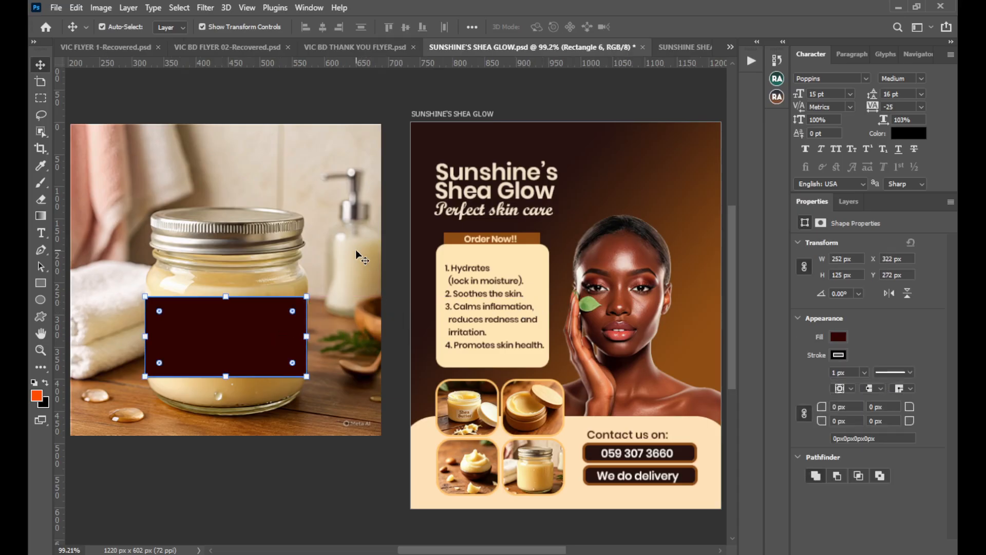
pyautogui.click(290, 242)
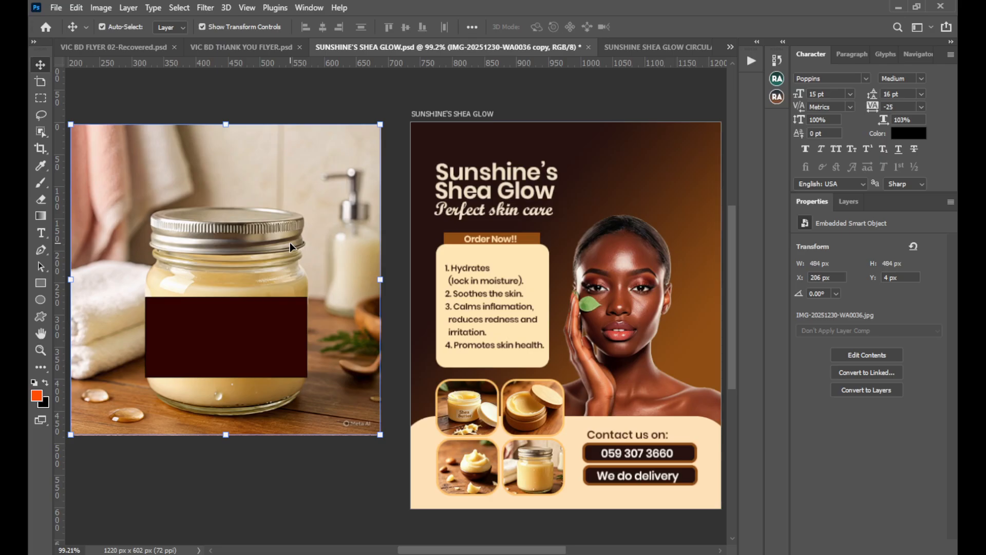
pyautogui.click(216, 351)
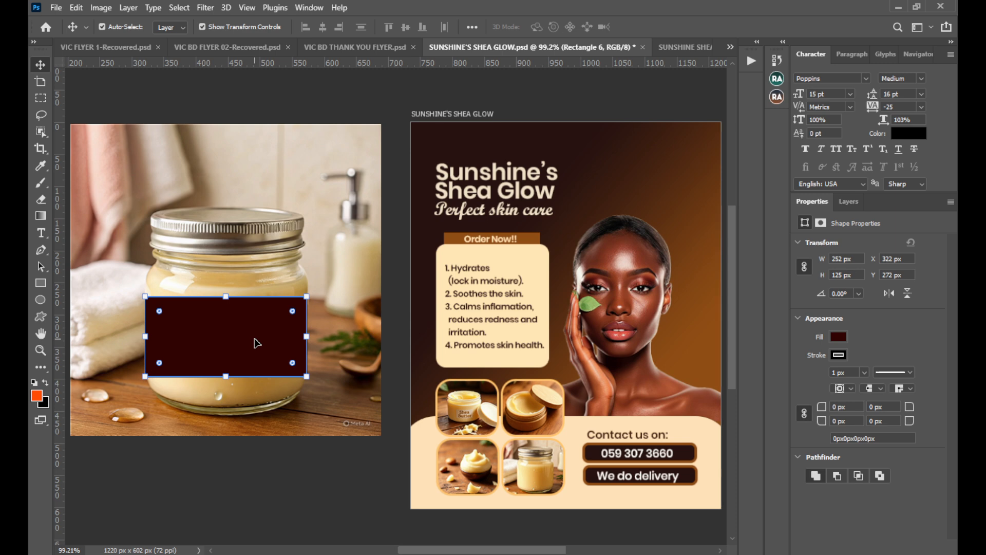
# Duplicate the open shea butter tub photo, place the copy below the large jar photo and enlarge it to about 398 px square.
pyautogui.click(453, 411)
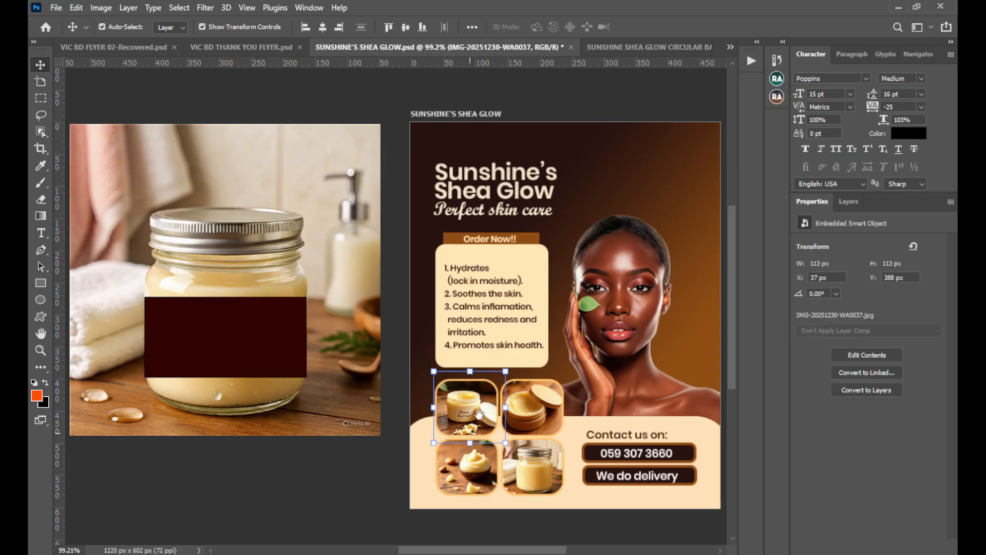
pyautogui.moveTo(470, 431); pyautogui.dragTo(287, 257)
pyautogui.press('ctrl')
pyautogui.hotkey('ctrl', 't')
pyautogui.moveTo(355, 228); pyautogui.dragTo(302, 323)
pyautogui.click(668, 27)
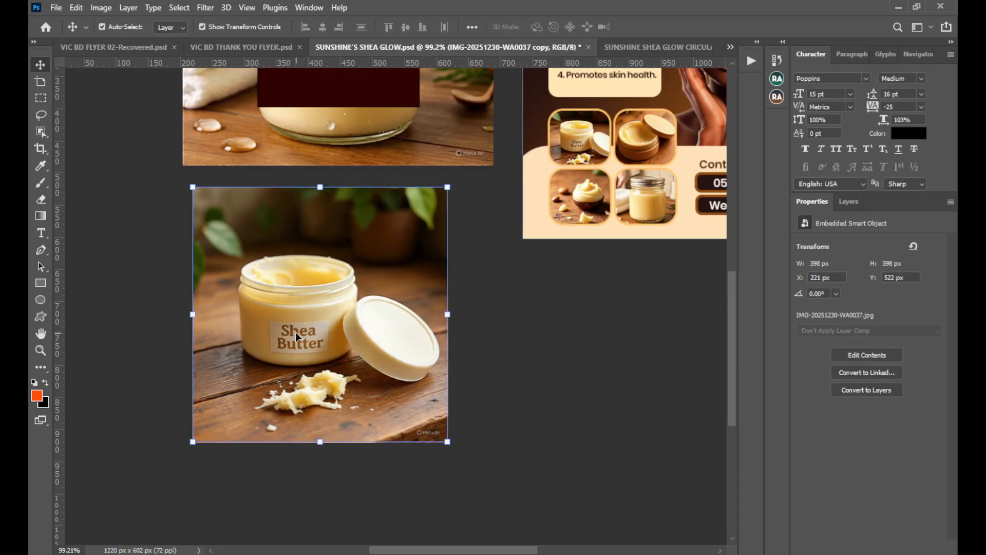
# Move the maroon label rectangle lower on the large jar, to a Y position of 287 px.
pyautogui.moveTo(402, 258); pyautogui.dragTo(330, 363)
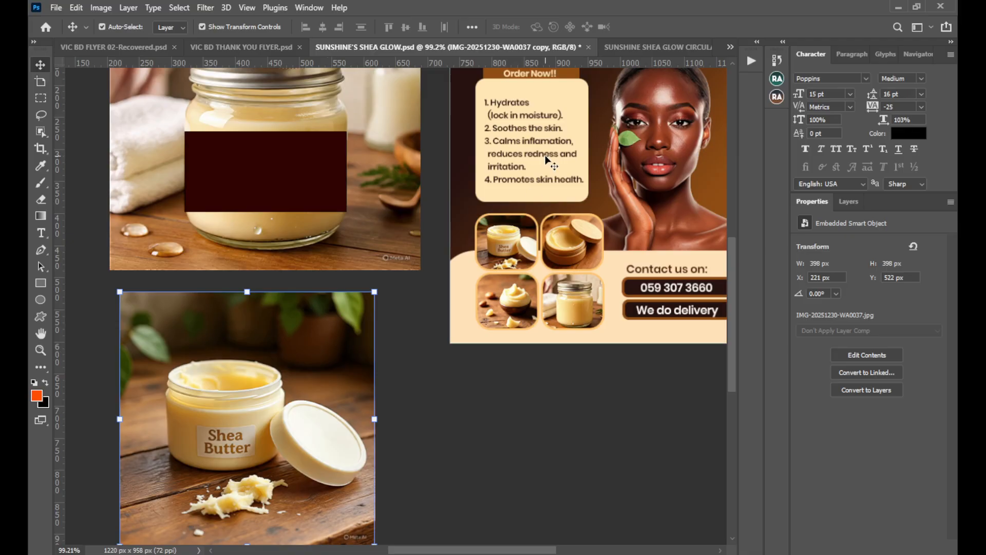
pyautogui.press('ctrl')
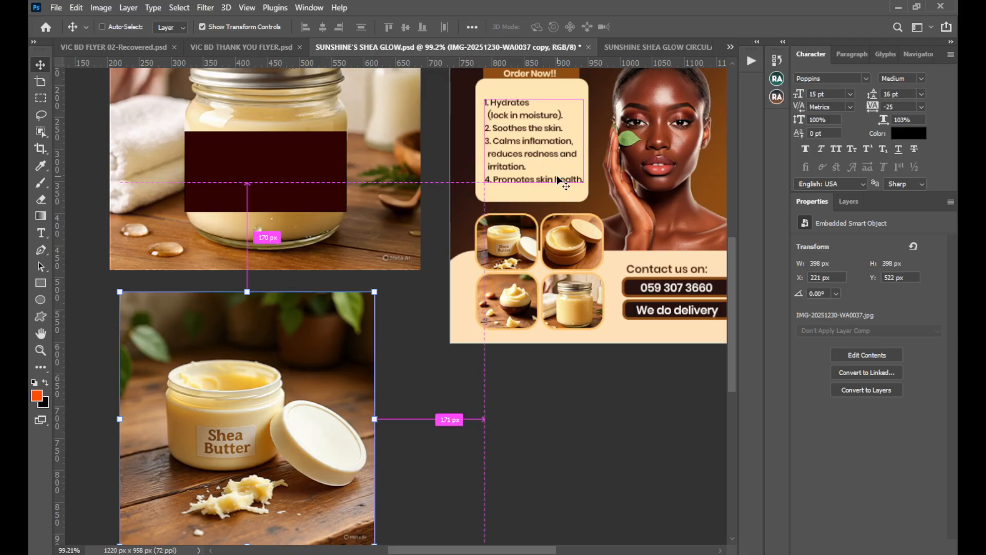
pyautogui.scroll(-2, 565, 185)
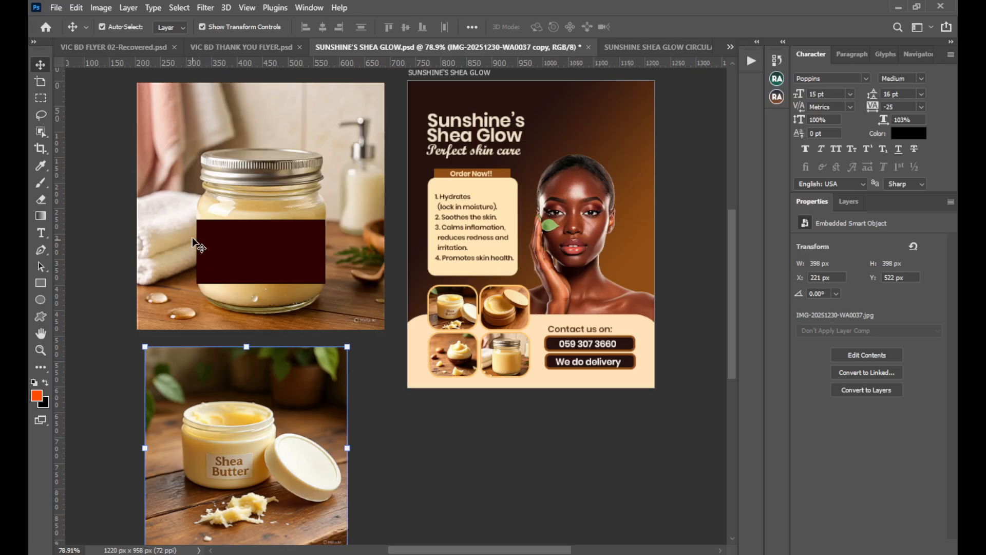
pyautogui.moveTo(211, 246); pyautogui.dragTo(229, 253)
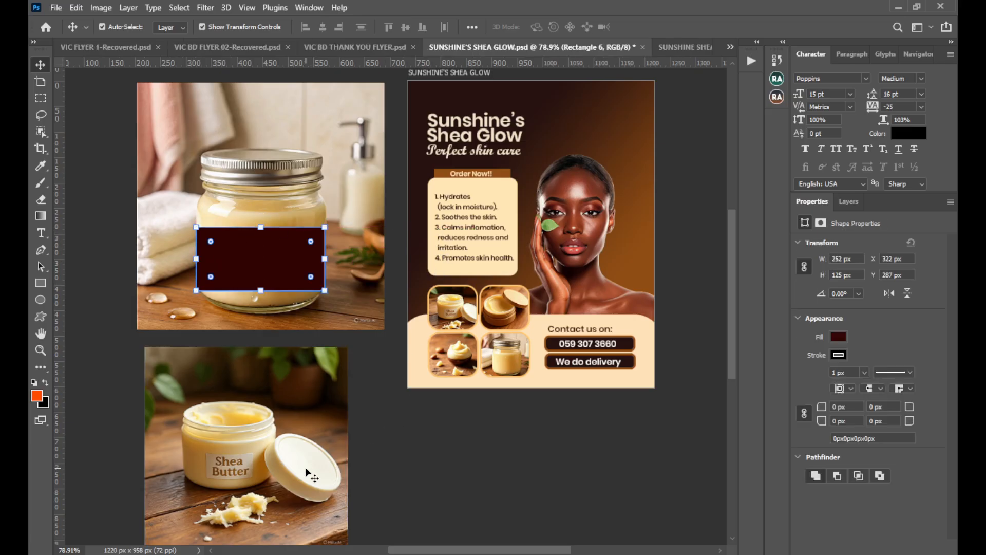
# Compare the maroon ellipse in the circular banner document with the enlarged product photos in the flyer document.
pyautogui.click(294, 445)
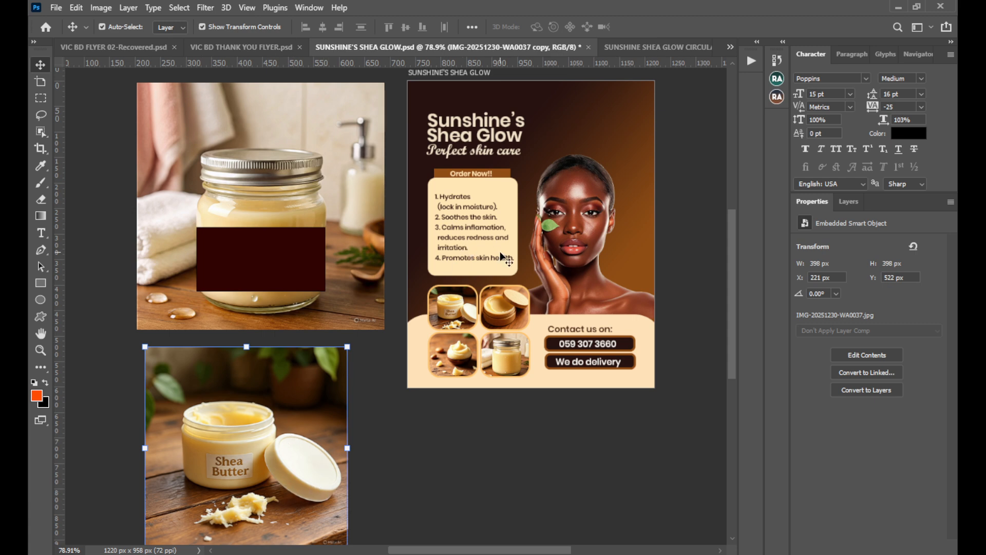
pyautogui.click(648, 46)
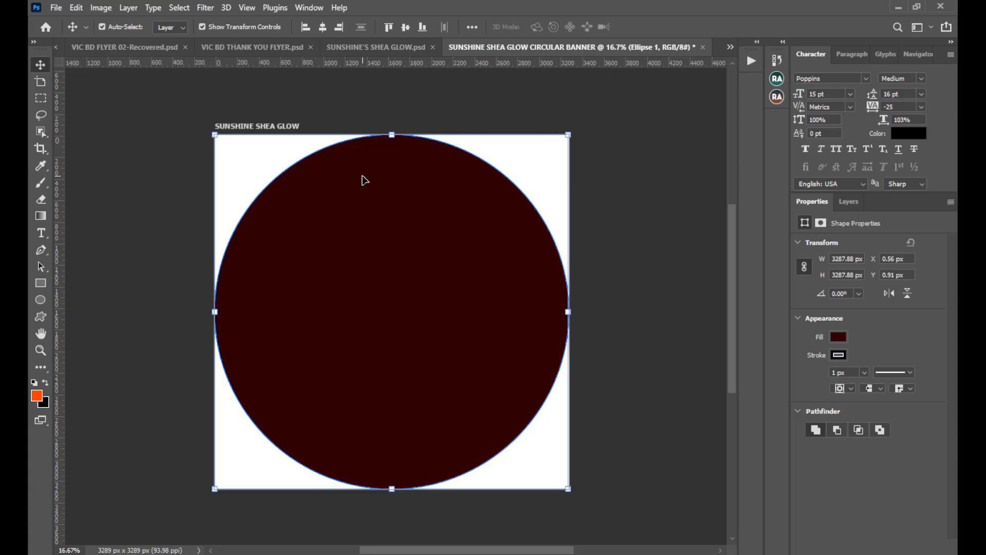
pyautogui.click(403, 48)
pyautogui.click(341, 211)
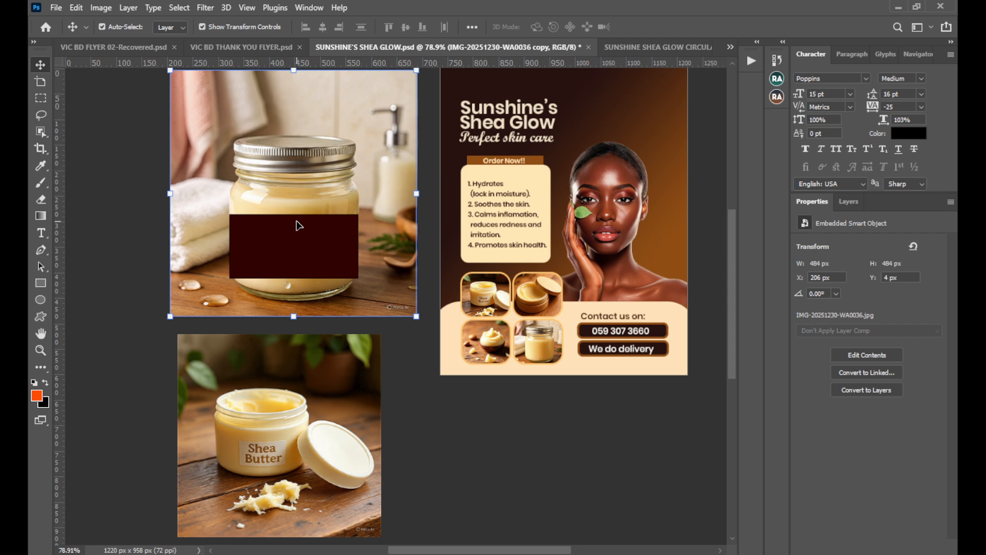
# Delete the maroon rectangle from the large jar and draw a circle about 165 px across in its place.
pyautogui.click(293, 264)
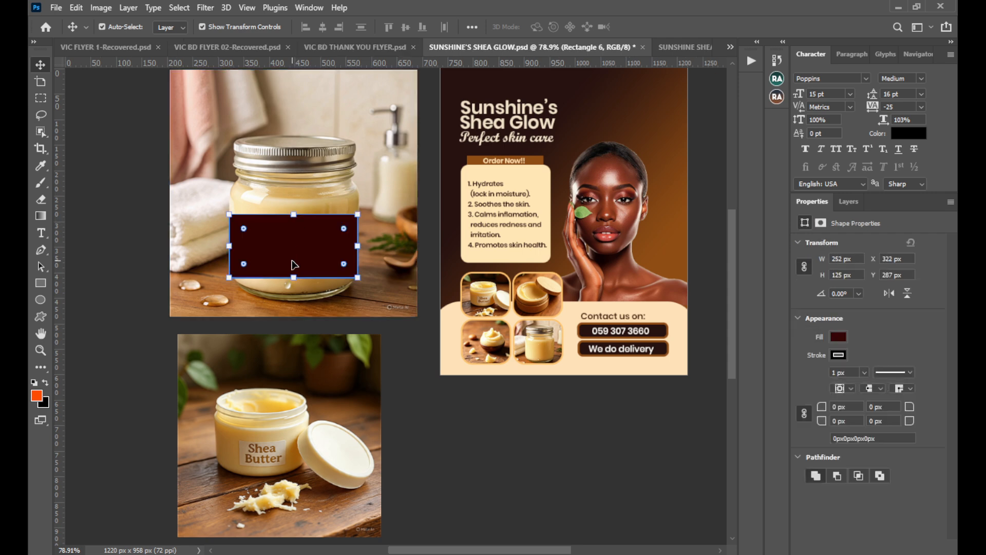
pyautogui.press('Delete')
pyautogui.click(39, 301)
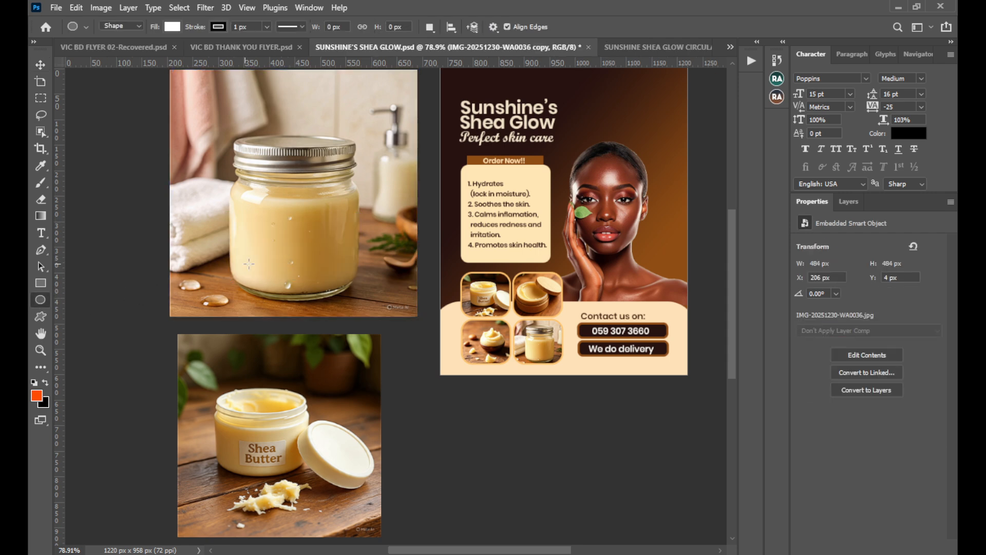
pyautogui.moveTo(243, 208); pyautogui.dragTo(356, 290)
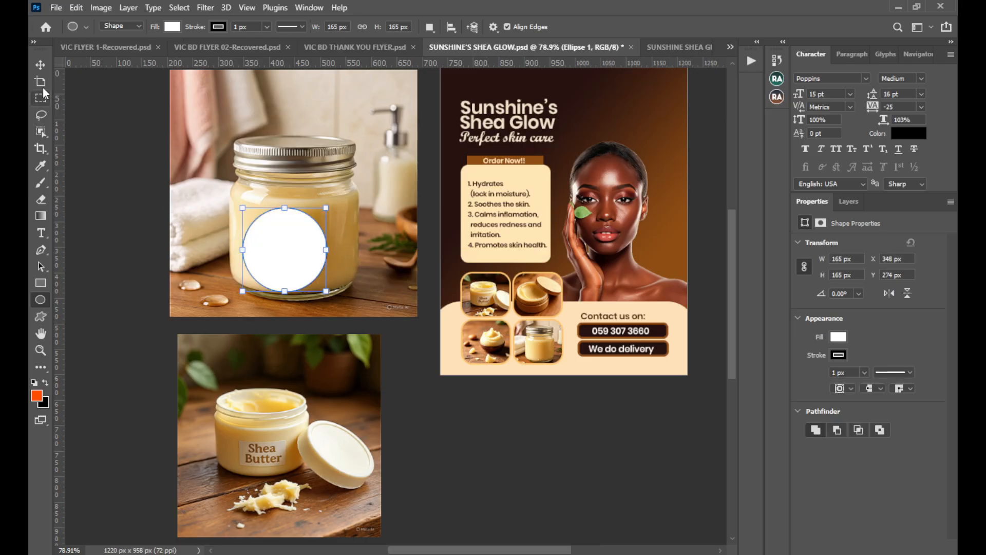
# Move the circle toward the middle of the jar, to about X 366 px, Y 275 px, and fill it with dark maroon.
pyautogui.click(41, 66)
pyautogui.moveTo(251, 229); pyautogui.dragTo(259, 230)
pyautogui.click(839, 338)
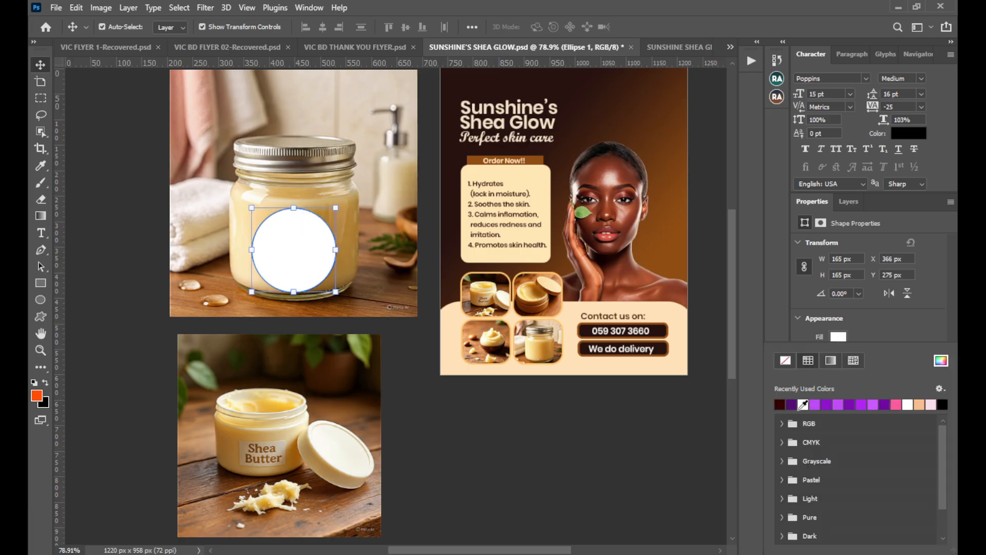
pyautogui.click(780, 404)
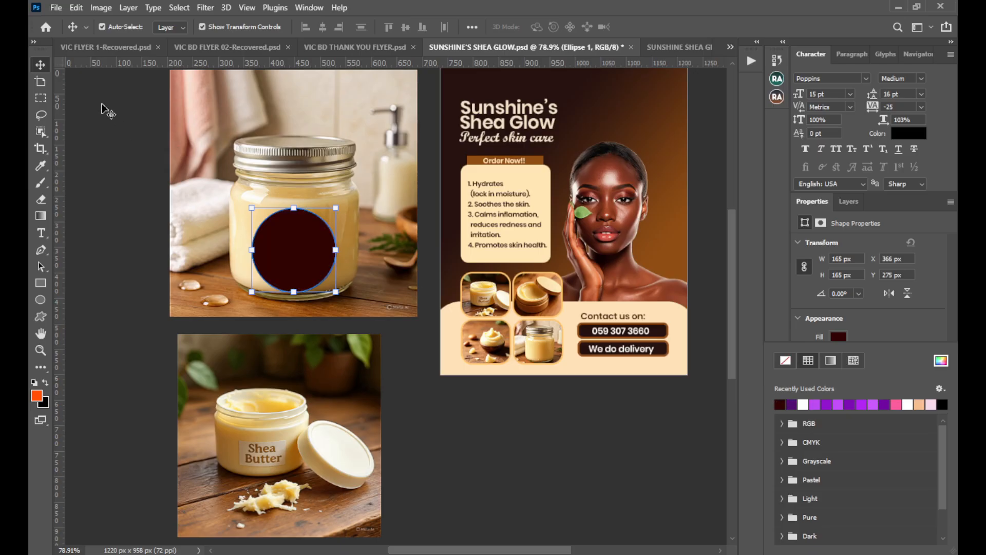
# Shift the maroon circle slightly on the jar, to about X 351 px and Y 270 px.
pyautogui.click(46, 66)
pyautogui.click(565, 417)
pyautogui.moveTo(565, 326); pyautogui.dragTo(556, 331)
pyautogui.moveTo(311, 267)
pyautogui.mouseDown()
pyautogui.moveTo(304, 256)
pyautogui.moveTo(307, 265)
pyautogui.mouseUp()
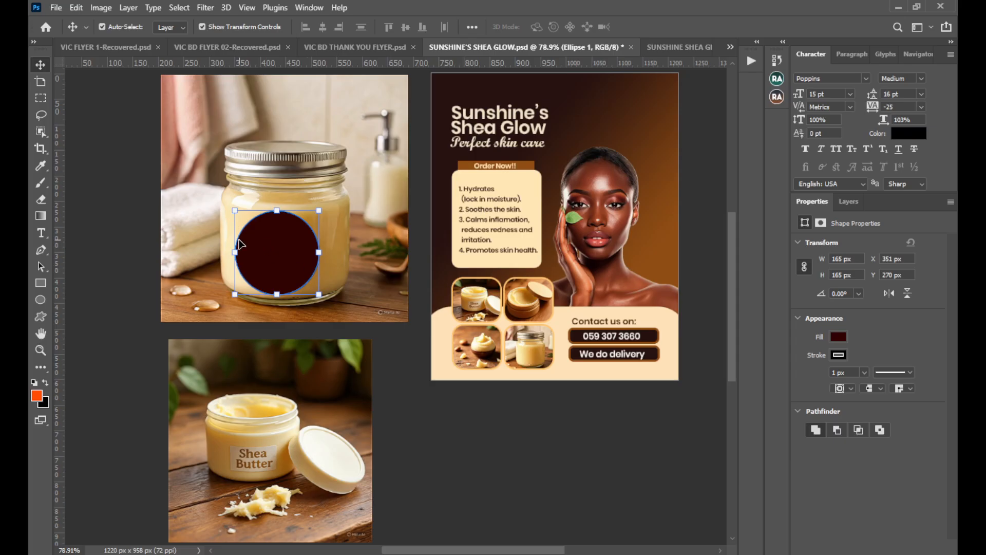
pyautogui.click(441, 424)
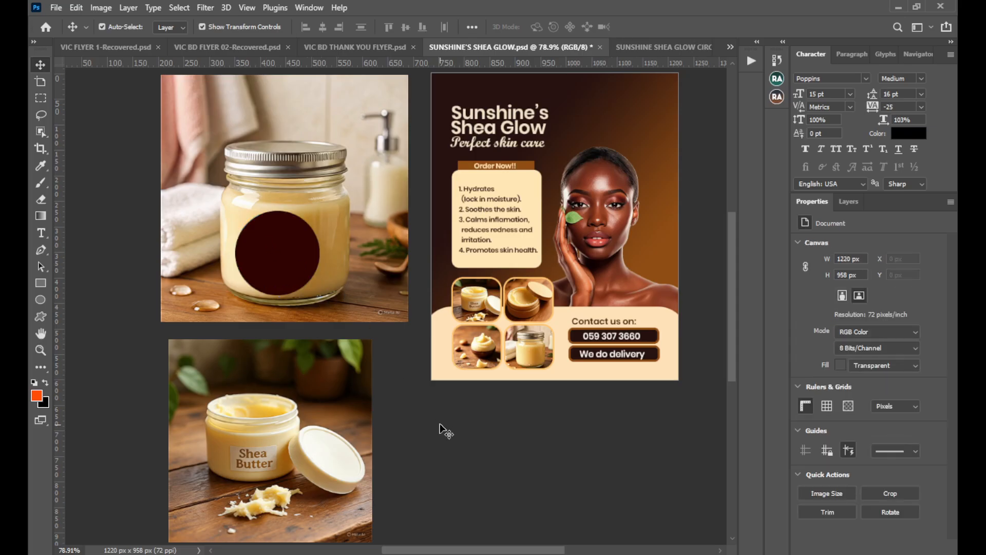
pyautogui.click(259, 236)
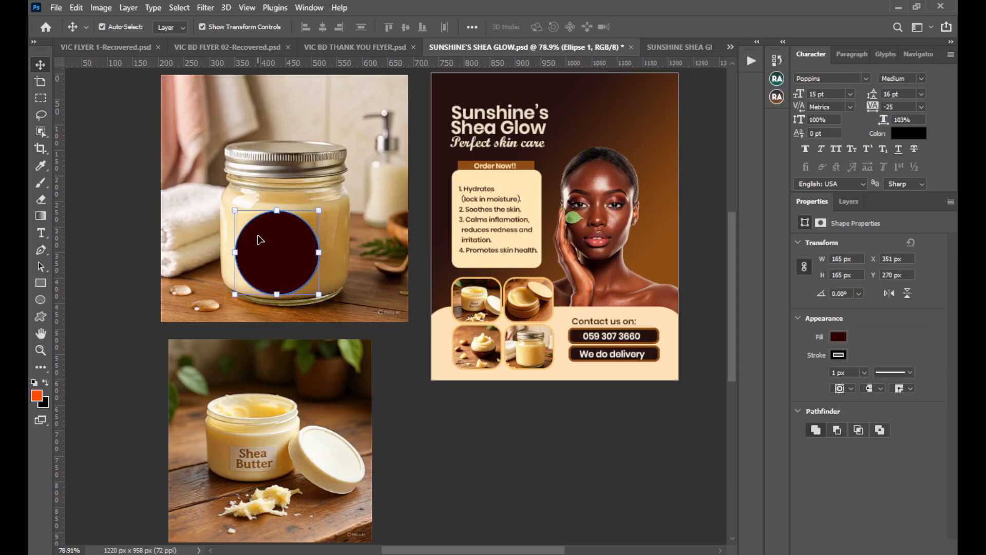
pyautogui.moveTo(577, 207); pyautogui.dragTo(519, 247)
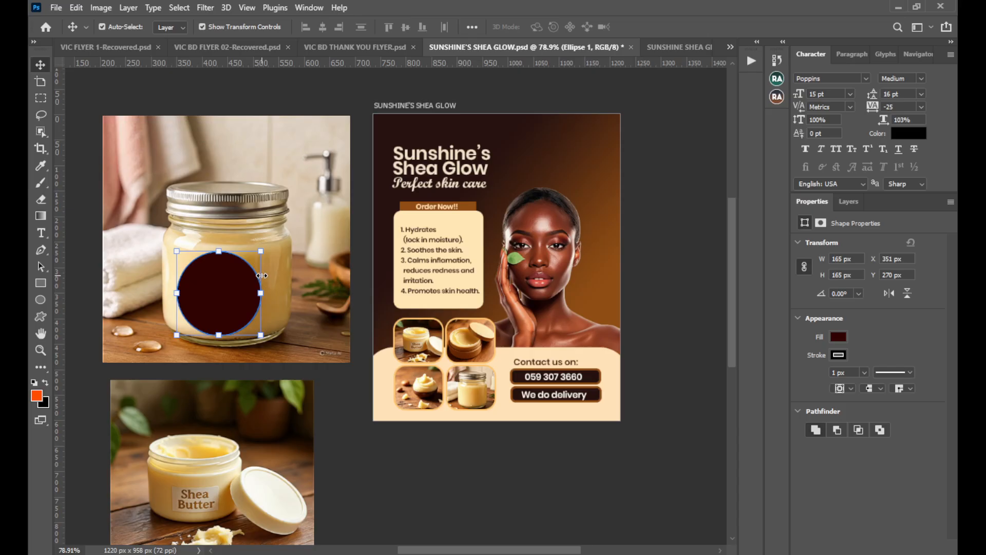
# Delete the maroon ellipse from the circular banner document and close that document without saving.
pyautogui.click(667, 47)
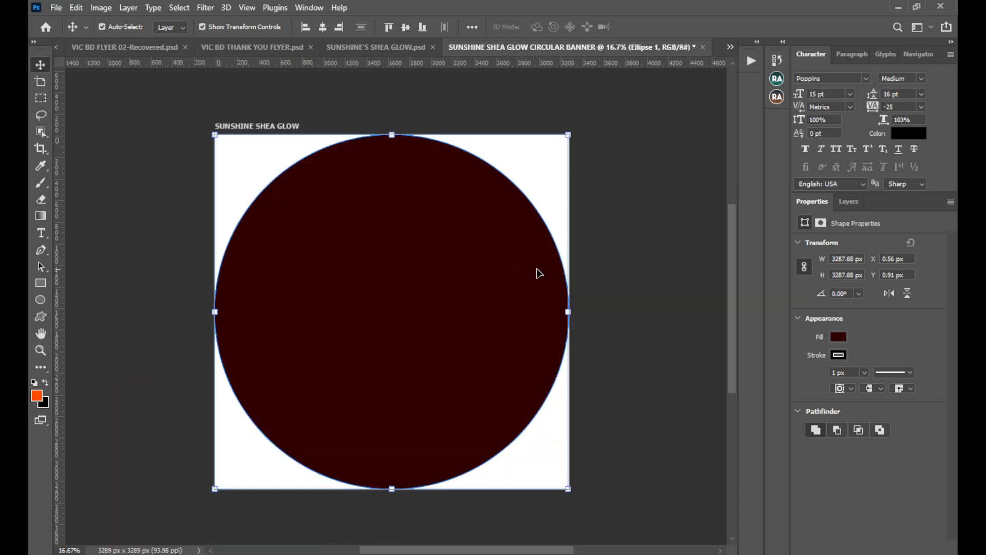
pyautogui.click(861, 203)
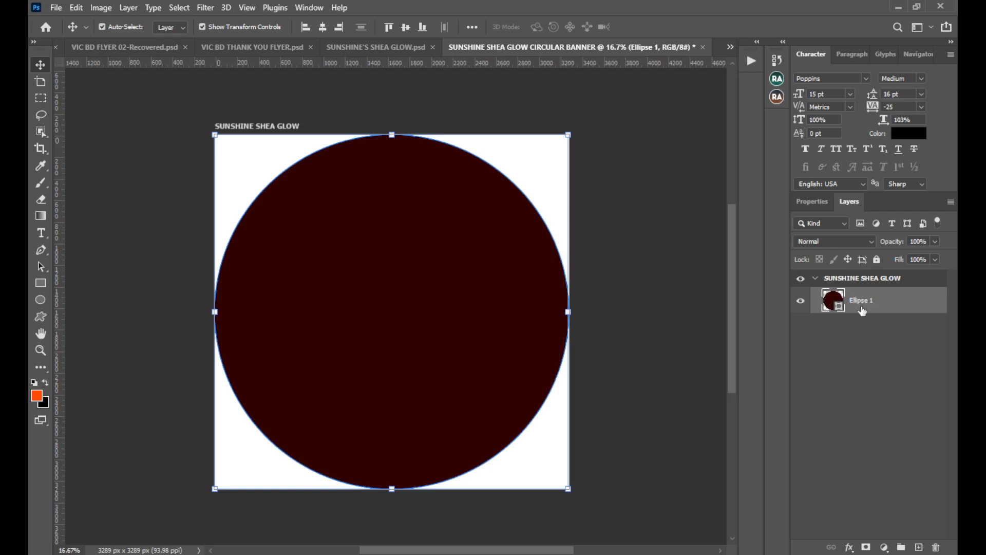
pyautogui.press('Delete')
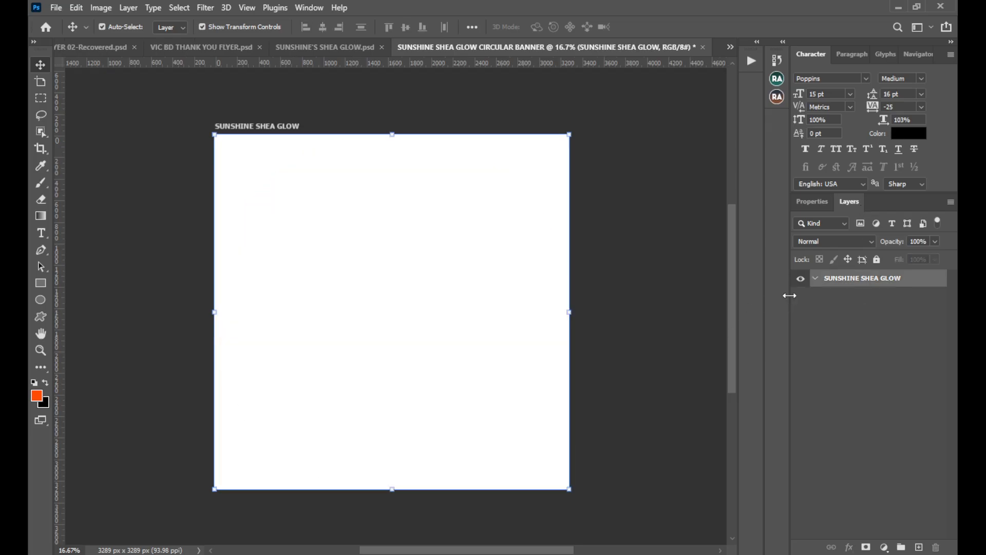
pyautogui.click(702, 47)
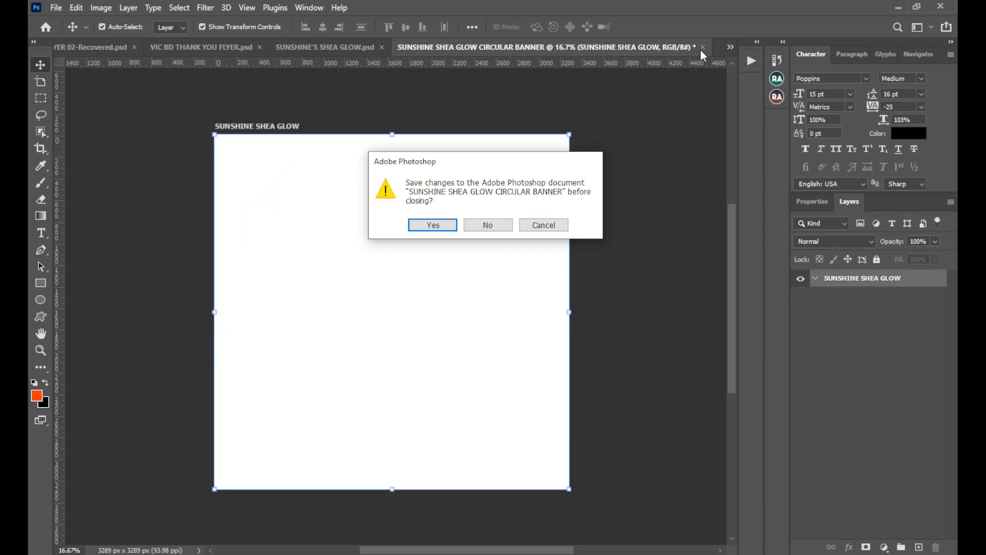
pyautogui.click(505, 226)
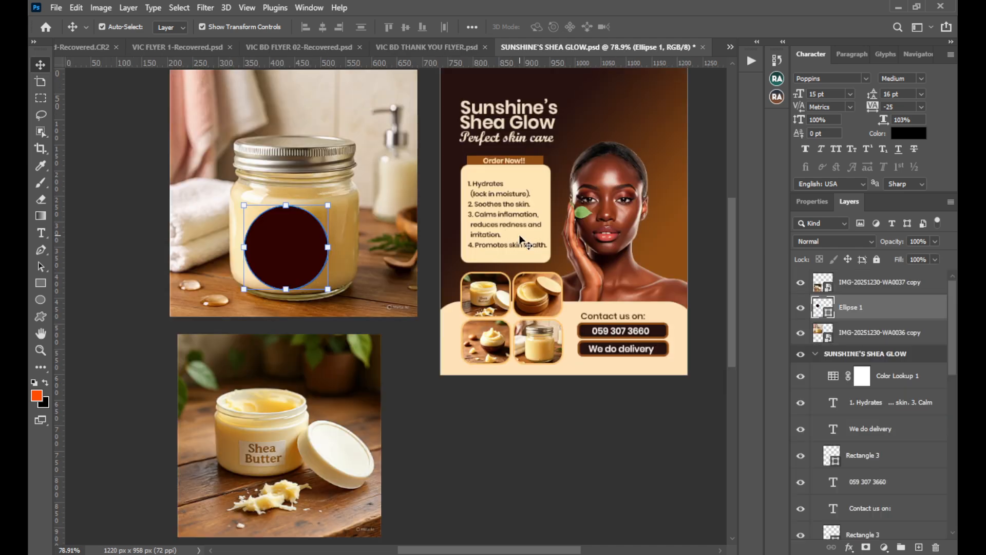
# Start a new document and name it SUNSHINE SHEA GLOW.
pyautogui.click(54, 10)
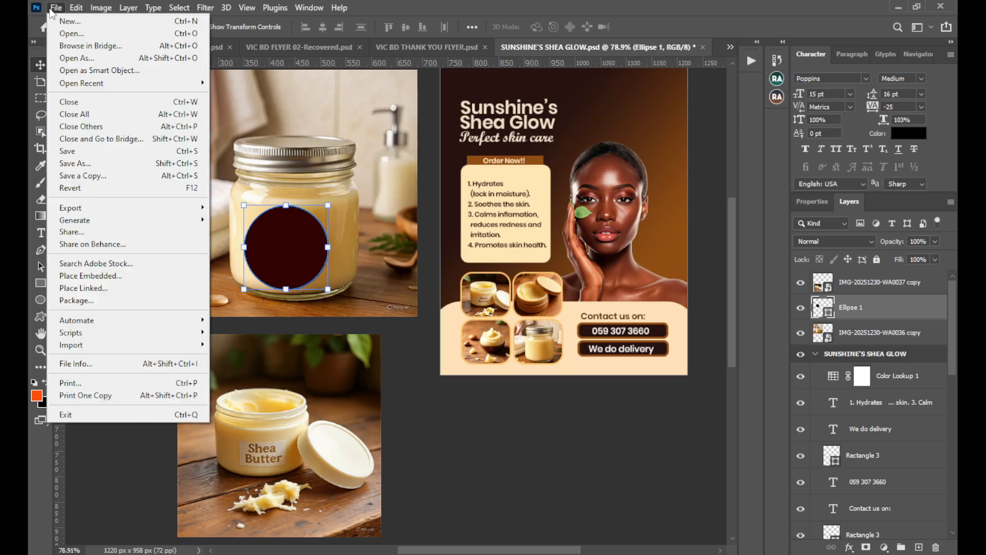
pyautogui.click(76, 23)
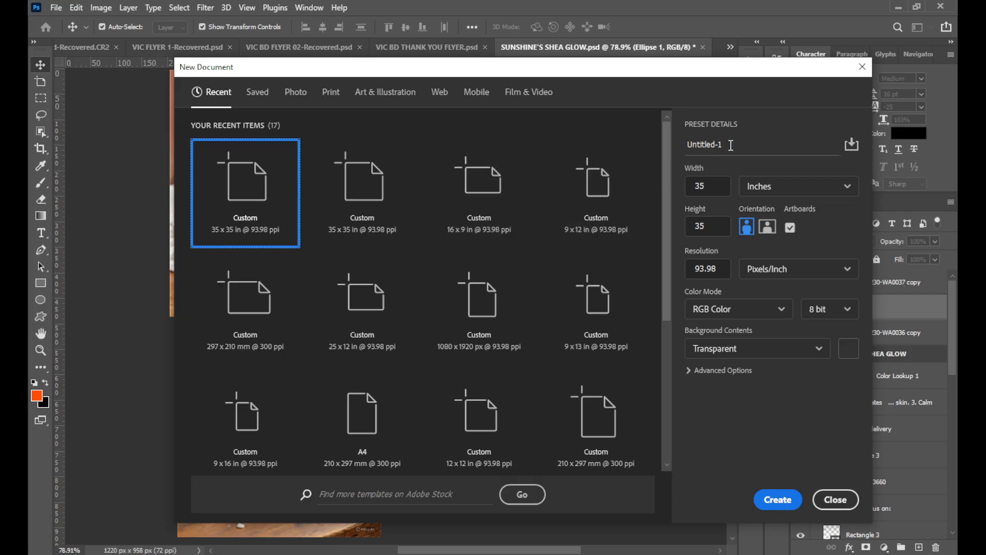
pyautogui.doubleClick(730, 145)
pyautogui.tripleClick(701, 148)
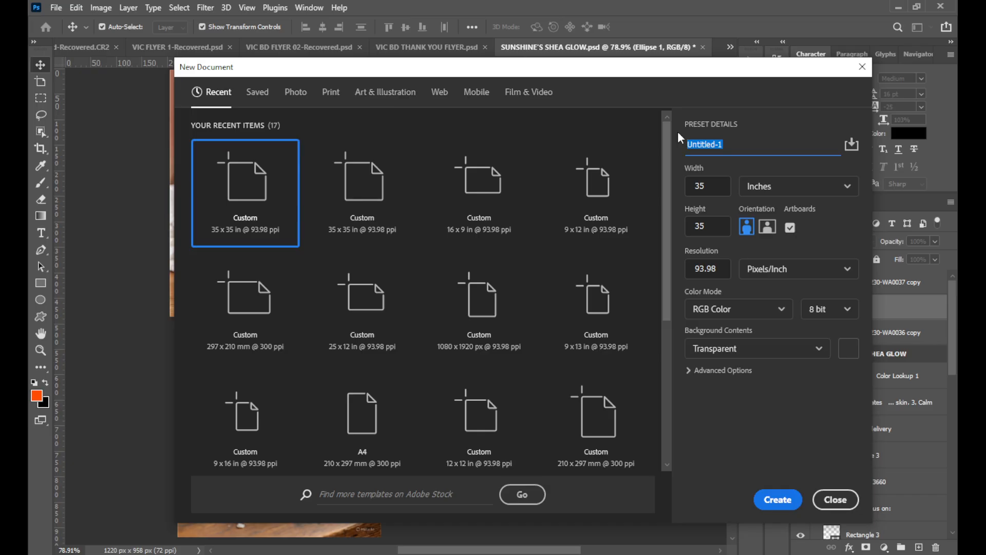
pyautogui.click(791, 143)
pyautogui.press('BackSpace')
pyautogui.press('BackSpace')
pyautogui.press('BackSpace')
pyautogui.press('BackSpace')
pyautogui.press('BackSpace')
pyautogui.press('BackSpace')
pyautogui.press('BackSpace')
pyautogui.write('SUNSHINE SHEA GLOW')
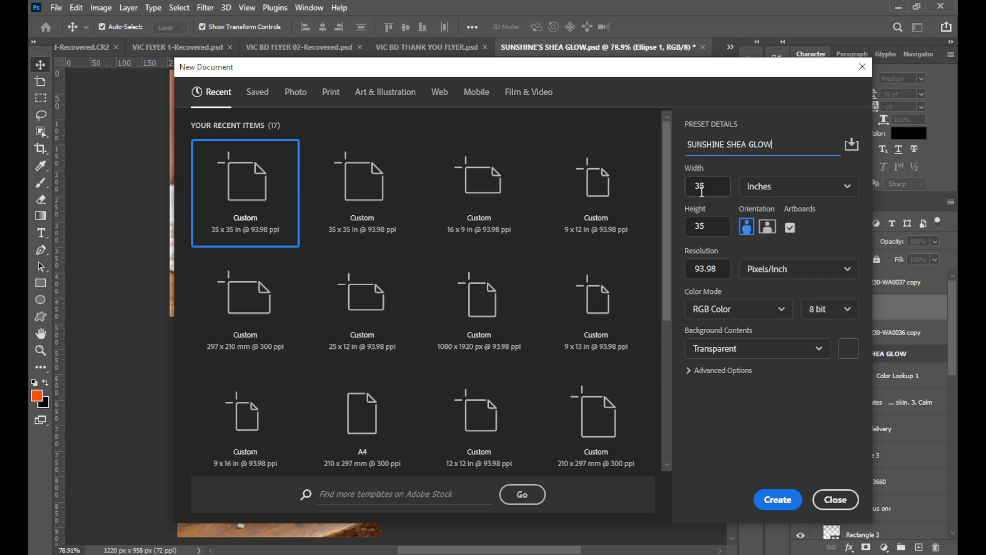
# Review the new document's dimensions, unit choices and bit depth options, keeping inches and 8 bit.
pyautogui.click(782, 187)
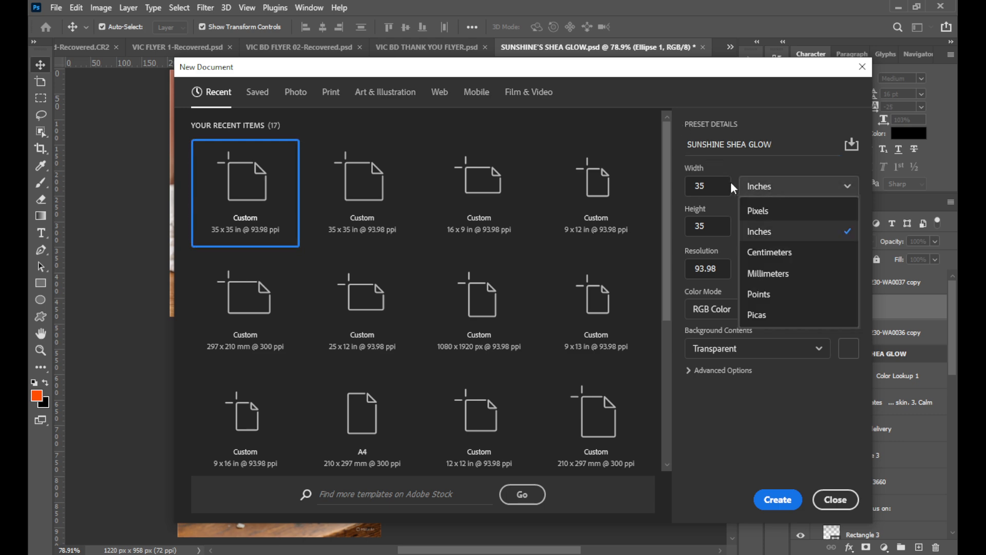
pyautogui.click(720, 182)
pyautogui.click(791, 189)
pyautogui.click(789, 229)
pyautogui.click(790, 187)
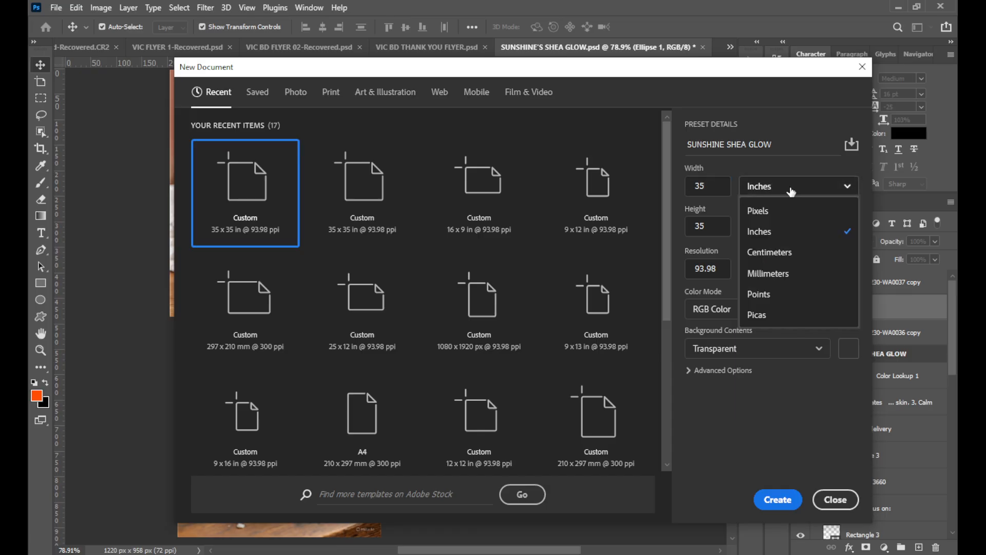
pyautogui.click(789, 226)
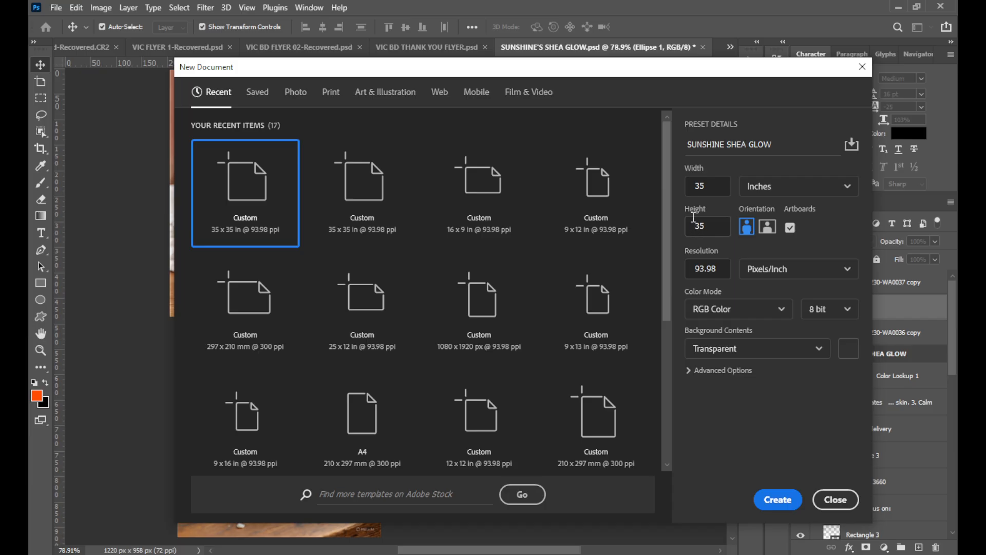
pyautogui.click(708, 187)
pyautogui.click(715, 224)
pyautogui.click(789, 228)
pyautogui.click(842, 312)
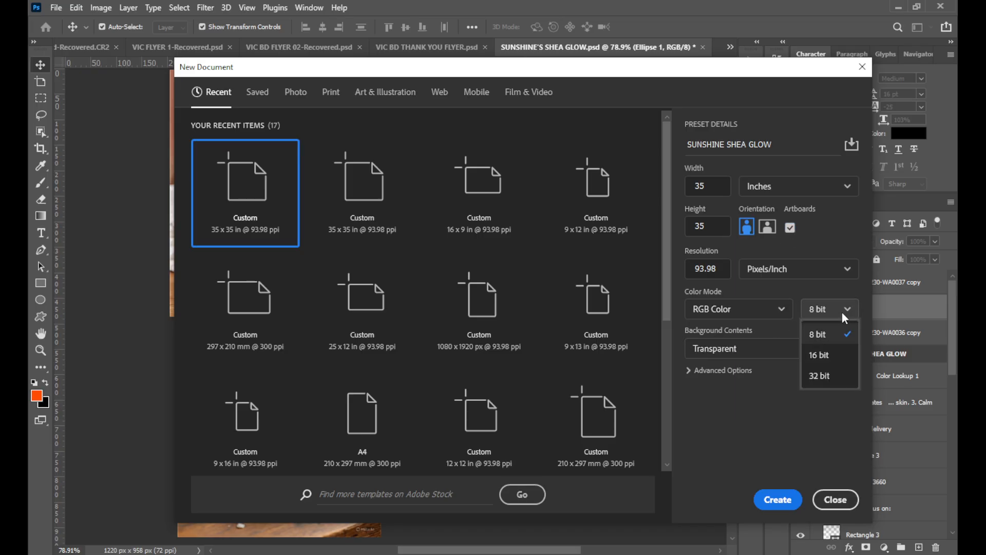
pyautogui.click(843, 311)
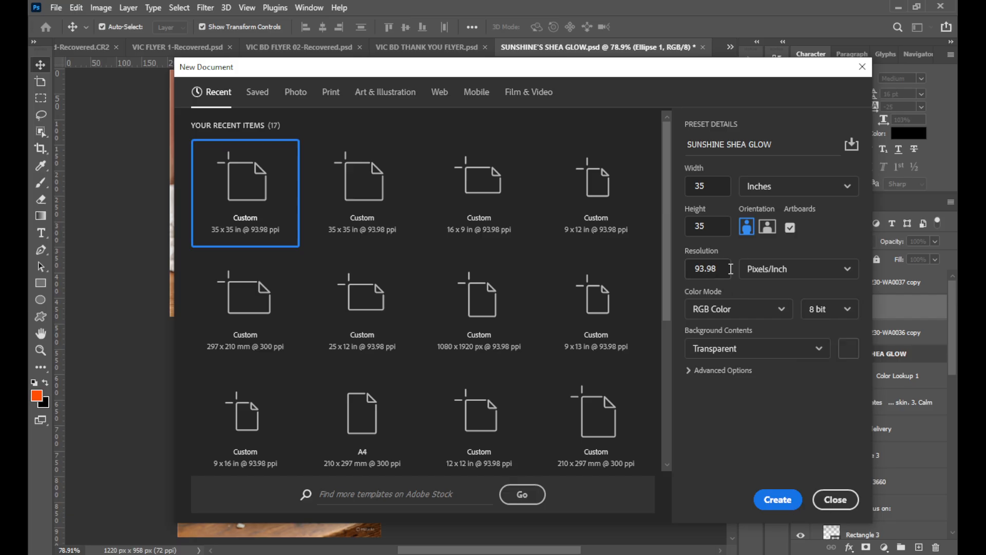
# Set the new document's resolution to 300 pixels per inch.
pyautogui.moveTo(721, 269); pyautogui.dragTo(700, 276)
pyautogui.doubleClick(716, 274)
pyautogui.write('300')
pyautogui.click(709, 437)
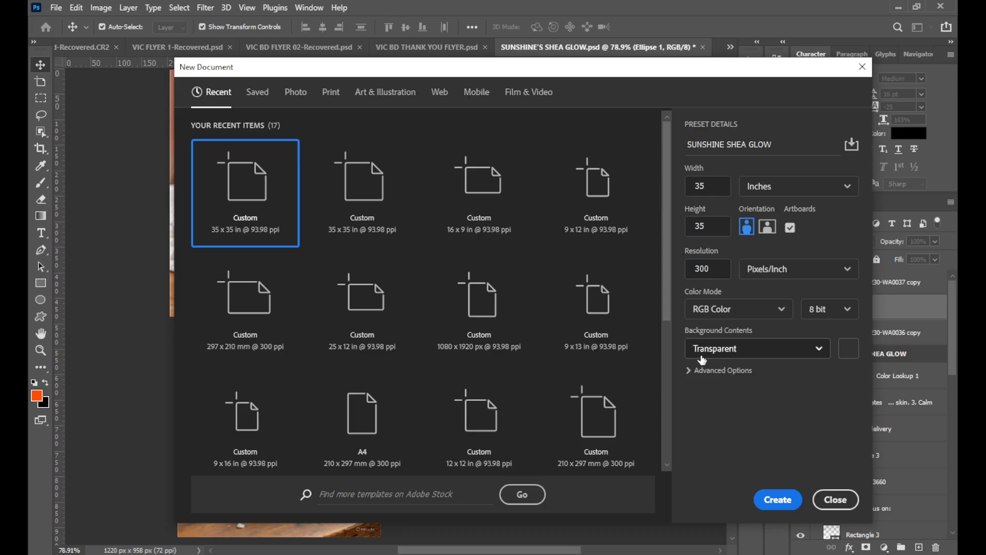
# Expand the new document's advanced options and check which color modes are available.
pyautogui.click(690, 371)
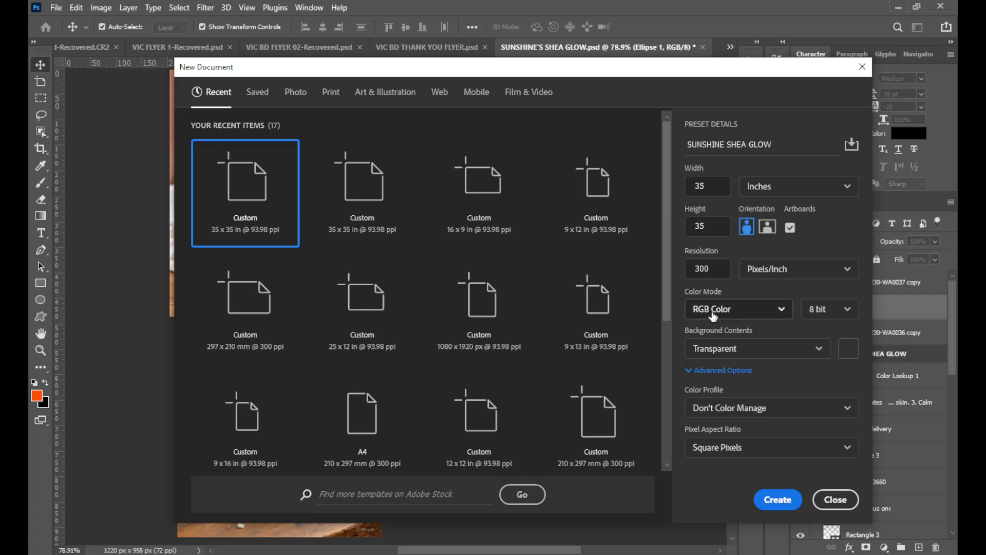
pyautogui.click(765, 307)
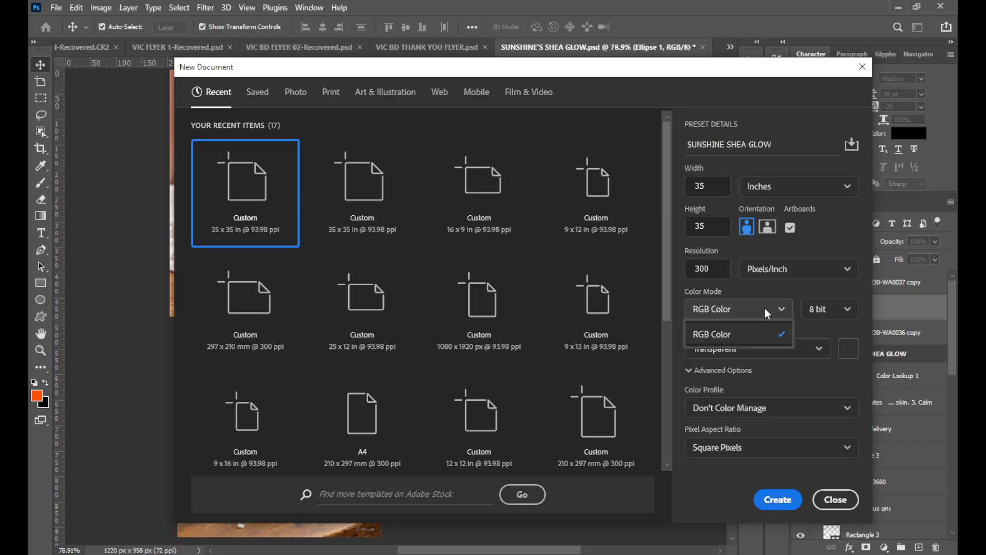
pyautogui.click(764, 307)
pyautogui.click(782, 315)
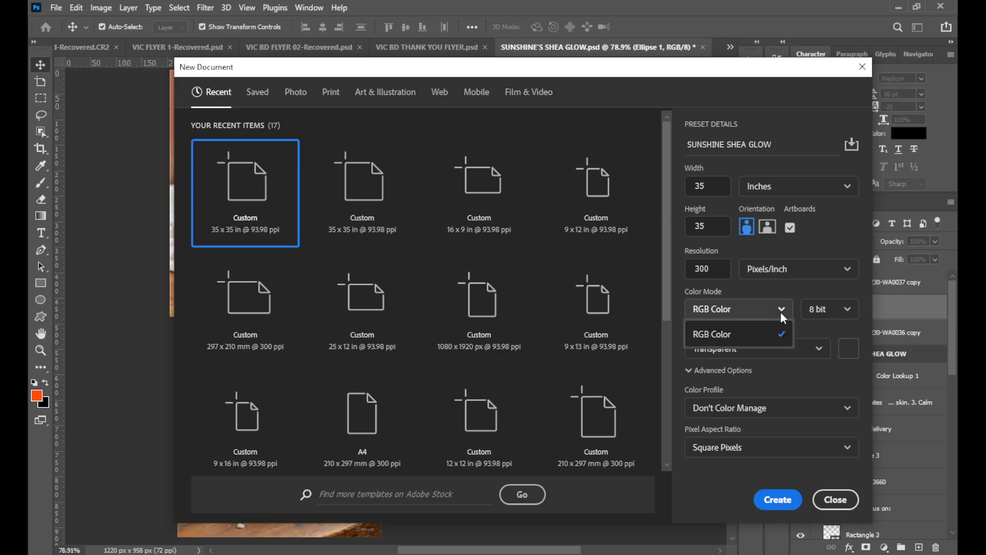
pyautogui.click(781, 311)
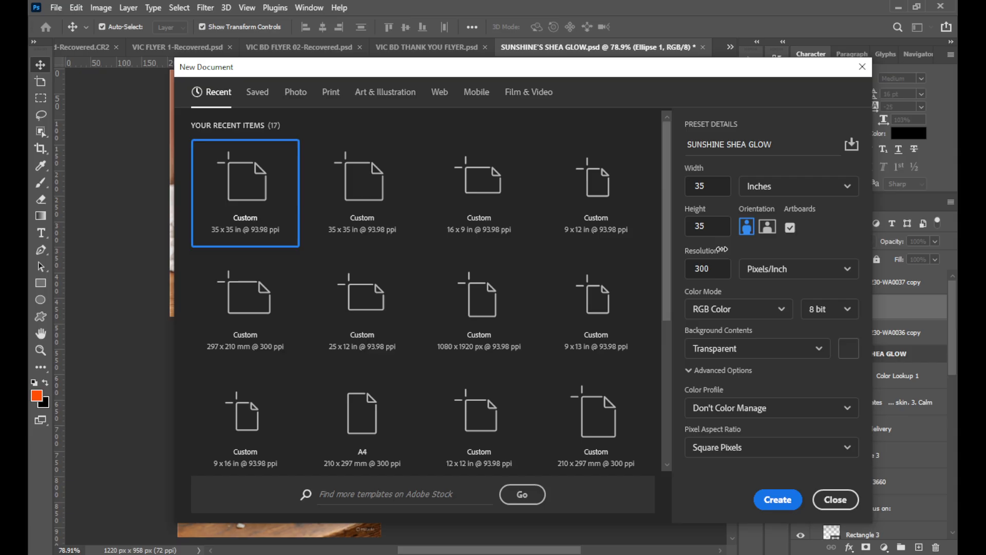
# Move the New Document dialog aside to examine the circular label on the jar, and bring the dialog back up.
pyautogui.moveTo(565, 72); pyautogui.dragTo(516, 444)
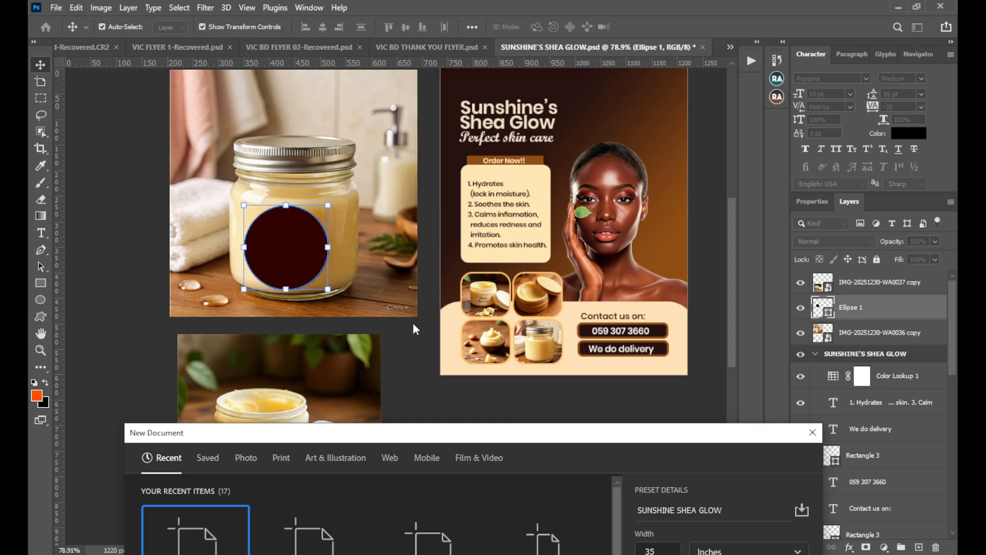
pyautogui.moveTo(542, 433); pyautogui.dragTo(522, 178)
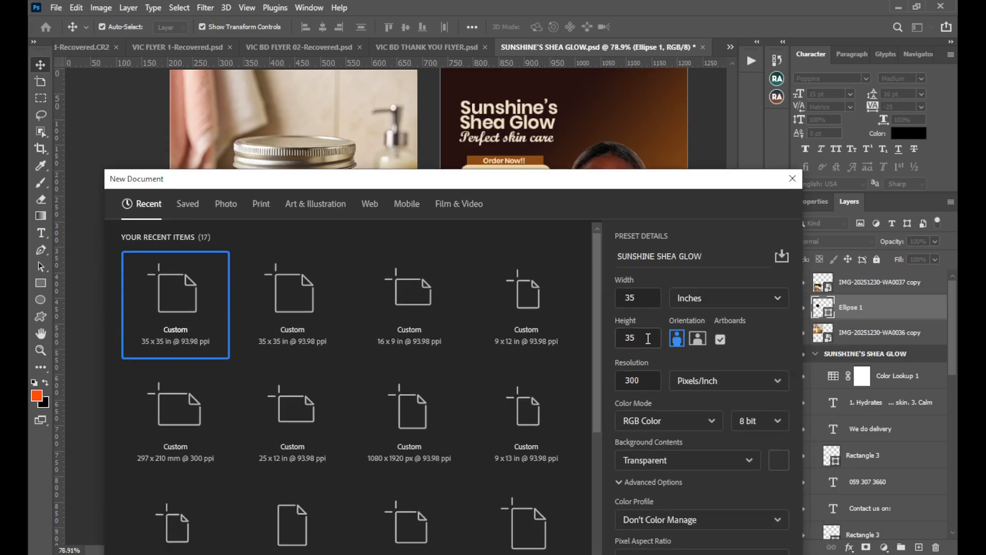
pyautogui.moveTo(615, 188); pyautogui.dragTo(620, 100)
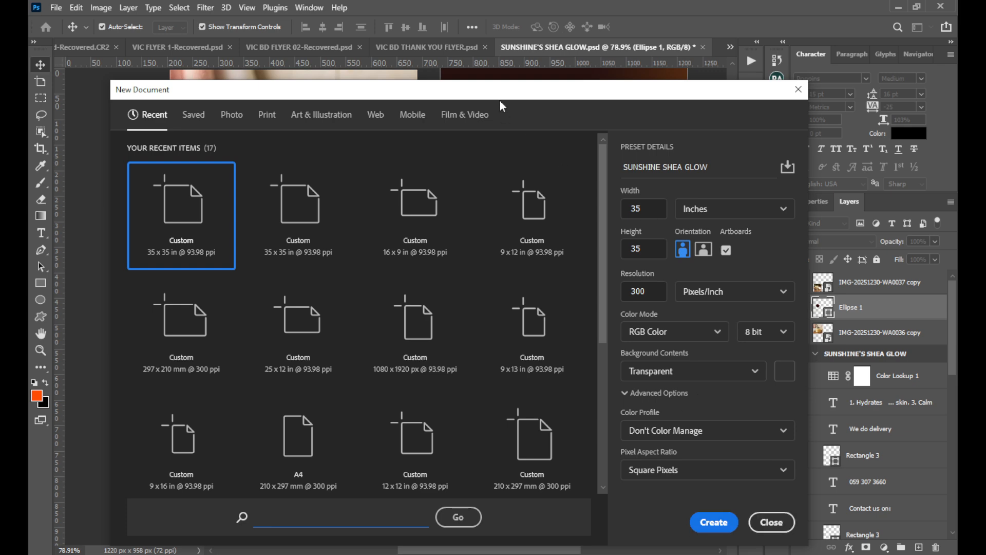
pyautogui.moveTo(500, 98); pyautogui.dragTo(551, 370)
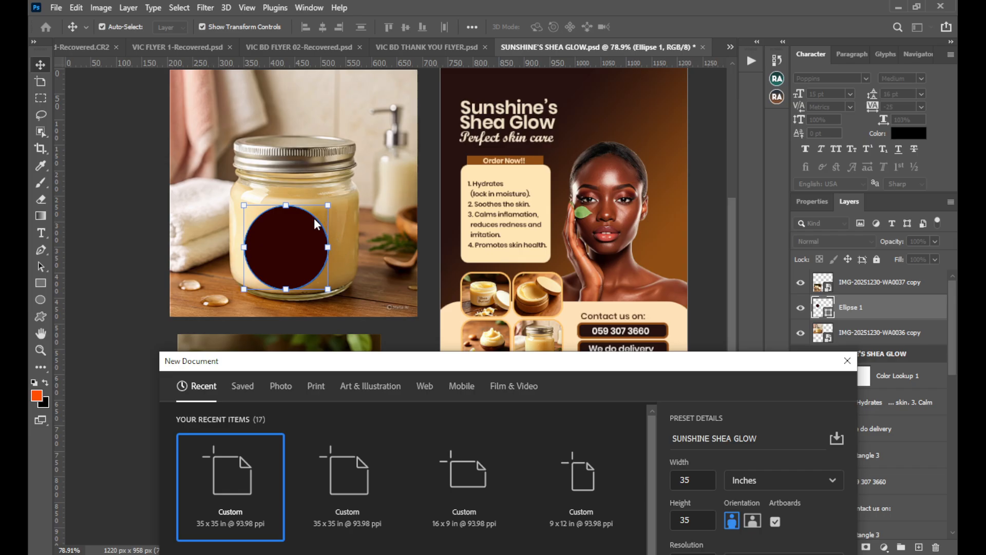
pyautogui.moveTo(466, 366); pyautogui.dragTo(425, 154)
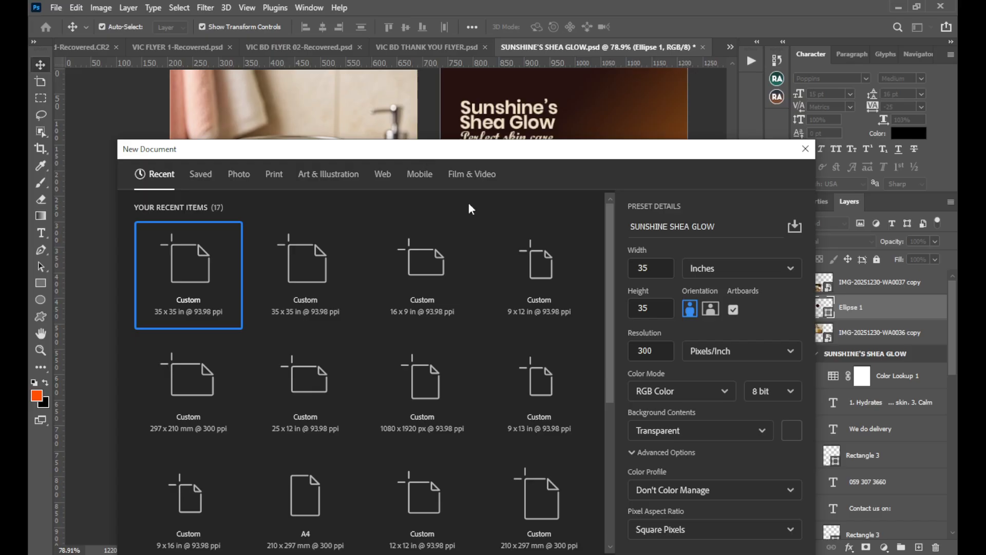
# Try White and Black as the new document's background contents, and return the setting to Transparent.
pyautogui.click(715, 435)
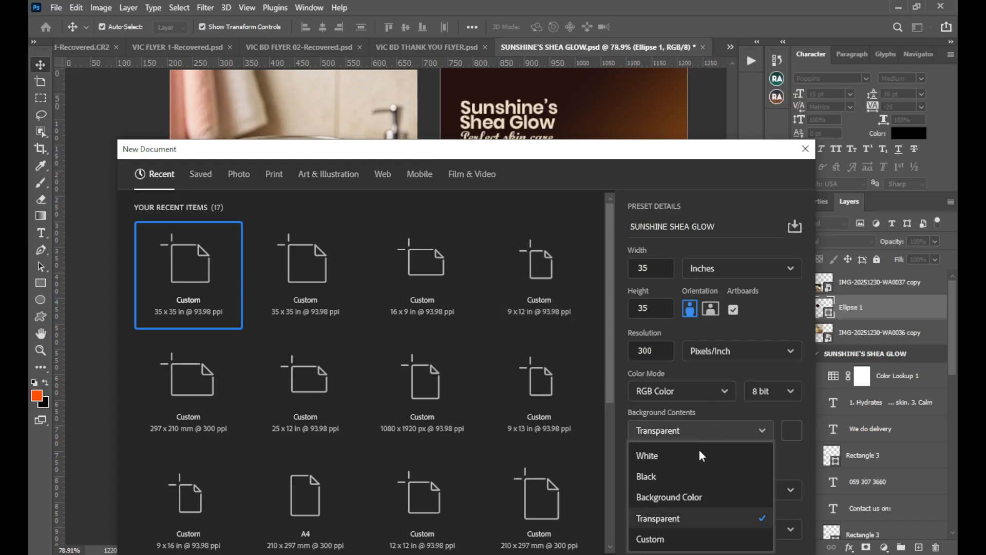
pyautogui.click(694, 458)
pyautogui.click(711, 432)
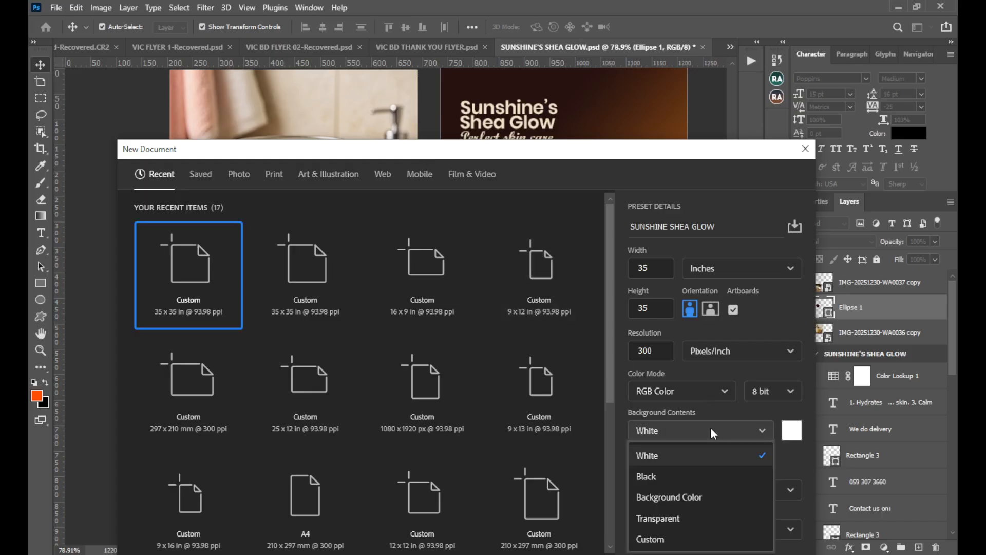
pyautogui.click(706, 518)
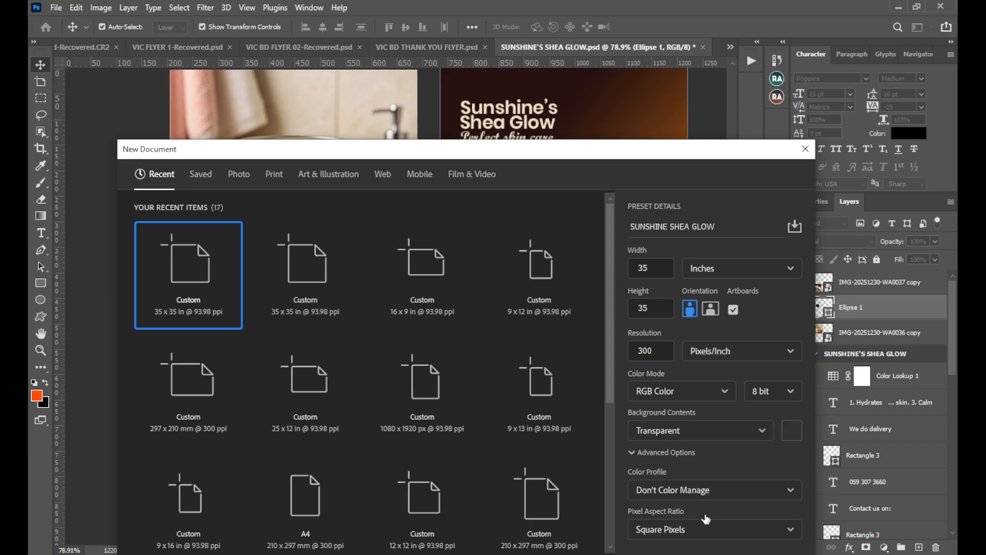
pyautogui.click(709, 432)
pyautogui.click(697, 477)
pyautogui.click(708, 440)
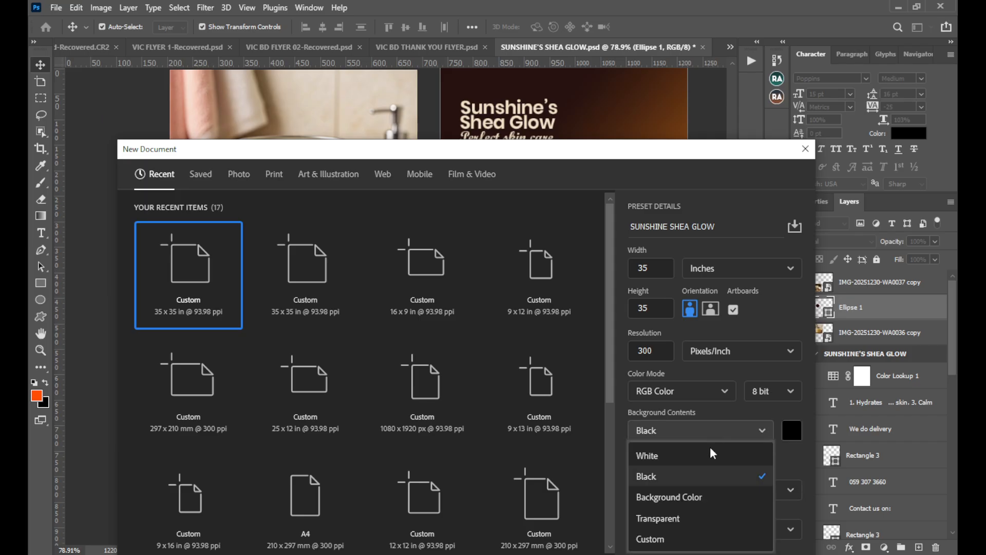
pyautogui.click(709, 519)
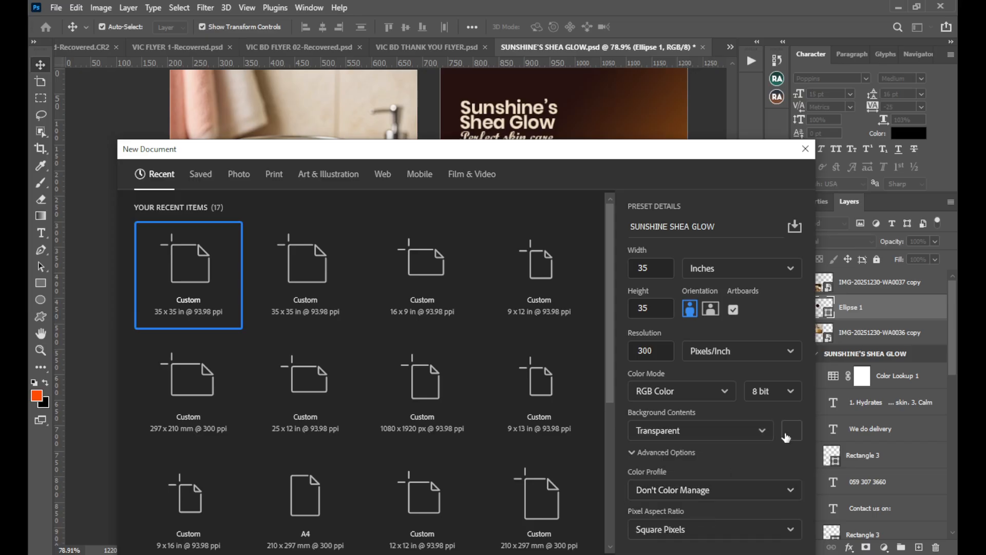
# Set the new document's color profile to sRGB IEC61966-2.1, keep Square Pixels, and create the document.
pyautogui.moveTo(579, 158); pyautogui.dragTo(603, 352)
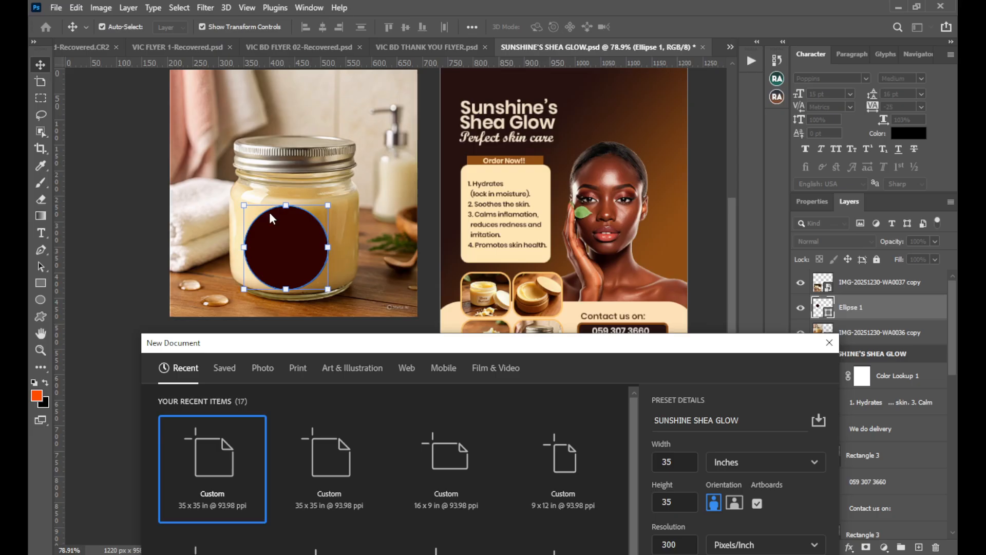
pyautogui.moveTo(454, 349); pyautogui.dragTo(403, 95)
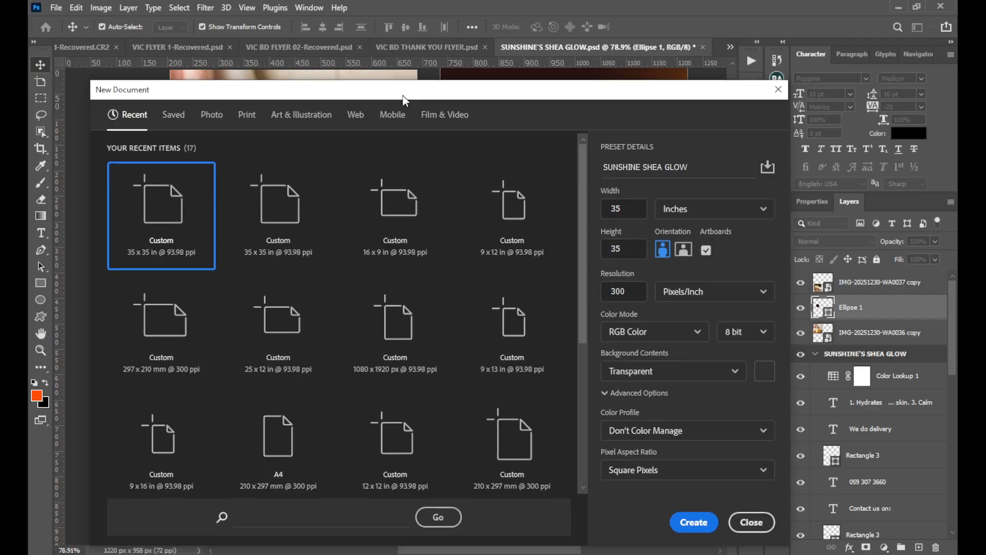
pyautogui.click(728, 433)
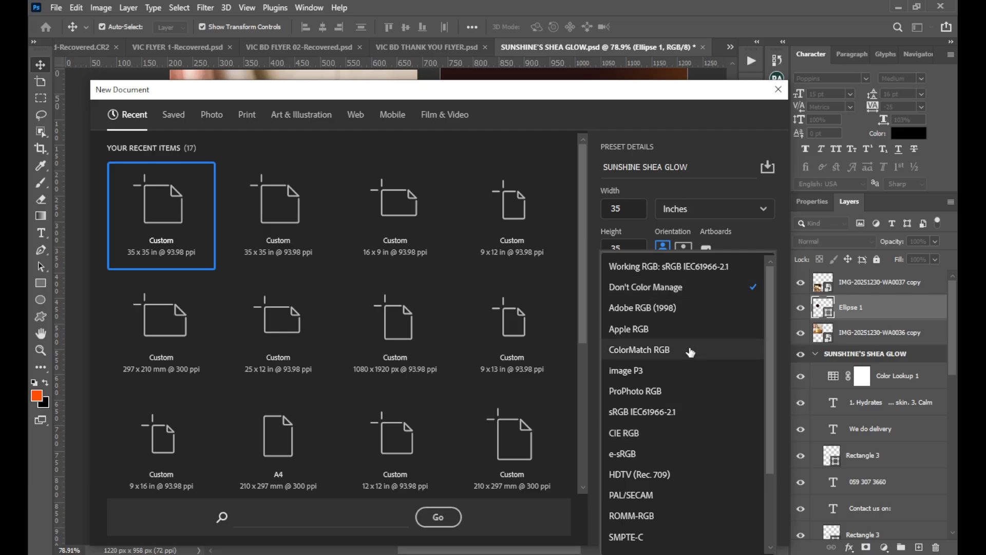
pyautogui.click(682, 413)
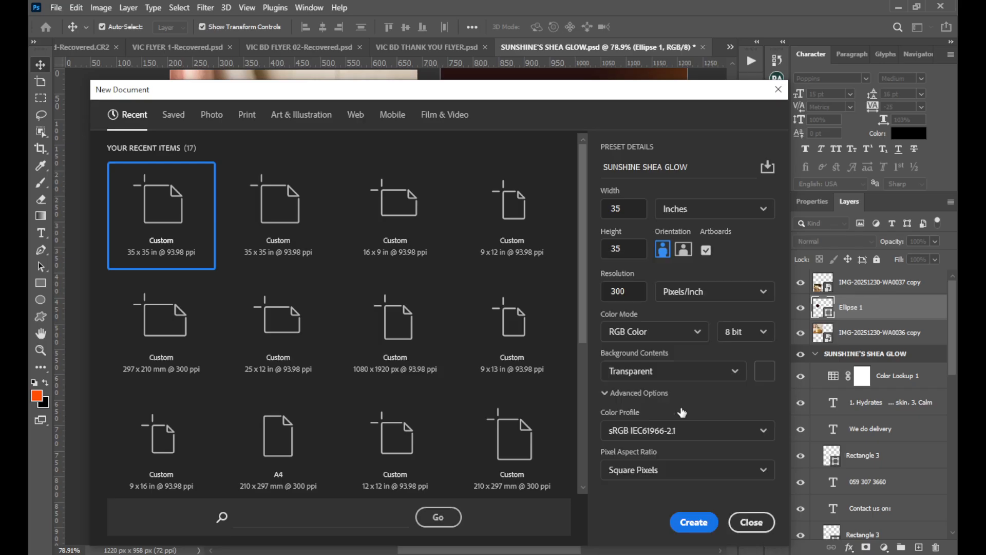
pyautogui.click(719, 471)
pyautogui.click(781, 405)
pyautogui.click(693, 523)
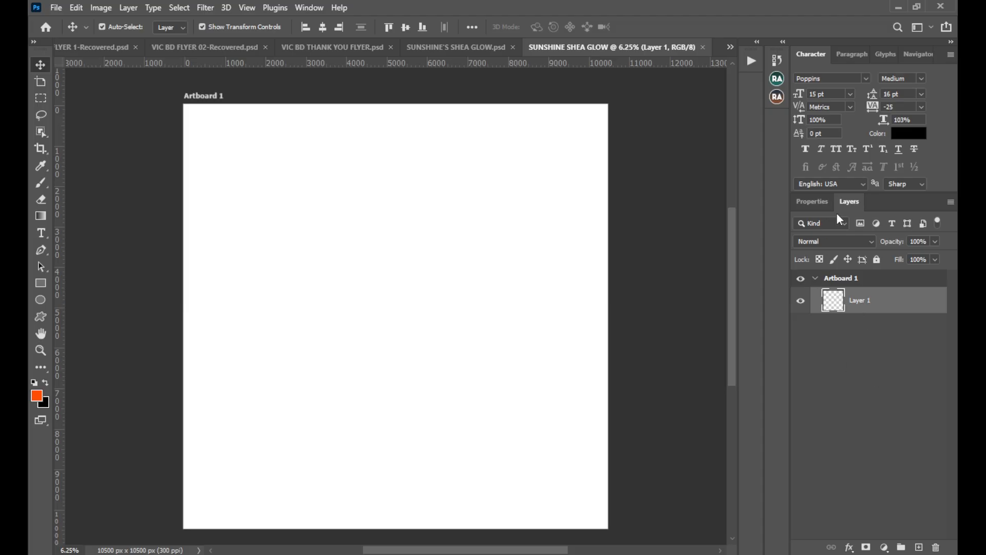
# Look over the new blank artboard and compare it with the artboards in the VIC BD FLYER 02 and VIC FLYER 1 documents.
pyautogui.click(815, 206)
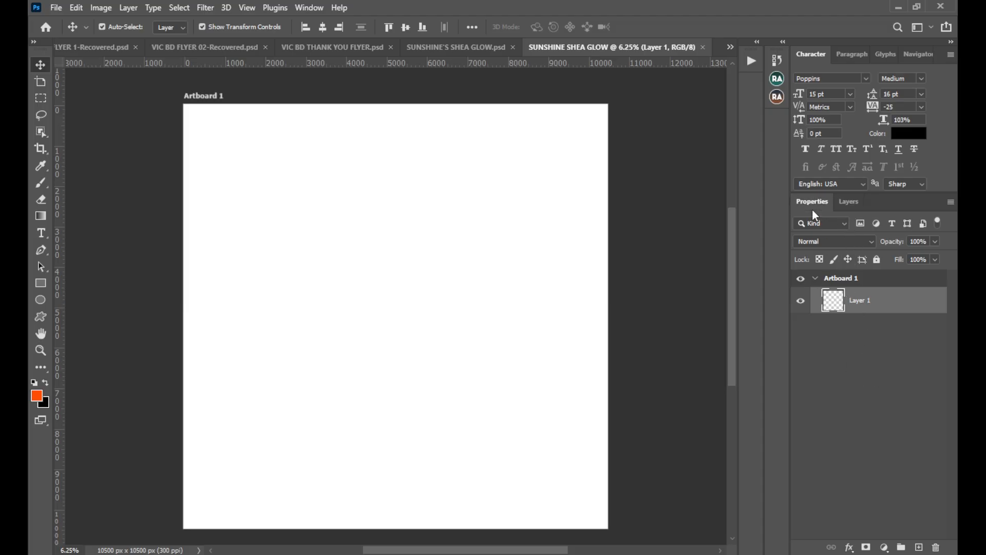
pyautogui.click(850, 201)
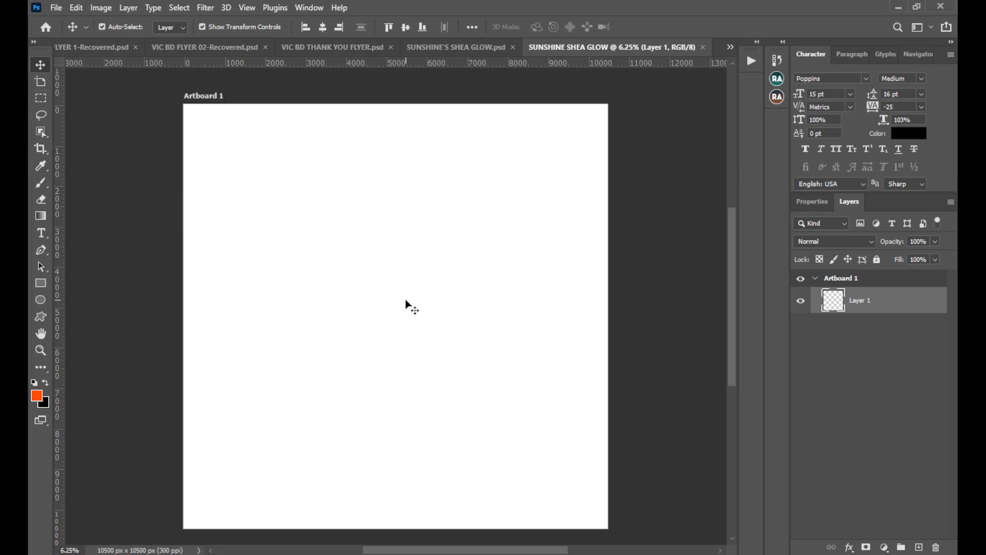
pyautogui.scroll(-1, 478, 363)
pyautogui.scroll(1, 478, 364)
pyautogui.click(228, 47)
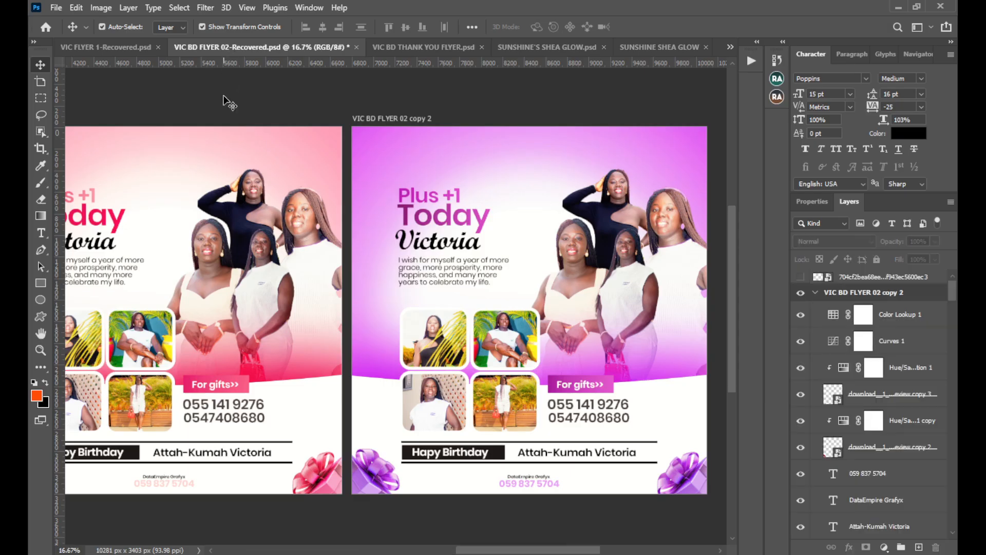
pyautogui.click(109, 47)
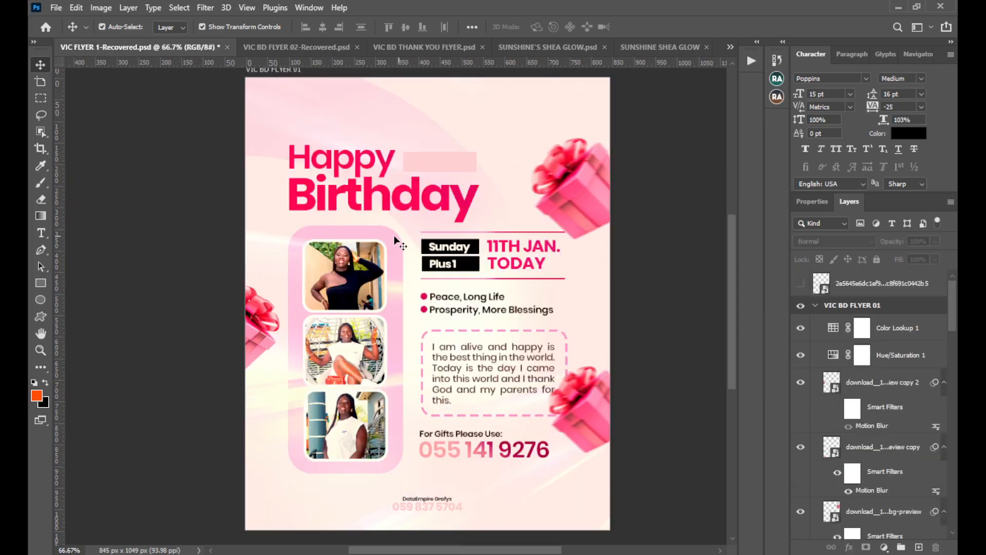
pyautogui.click(621, 52)
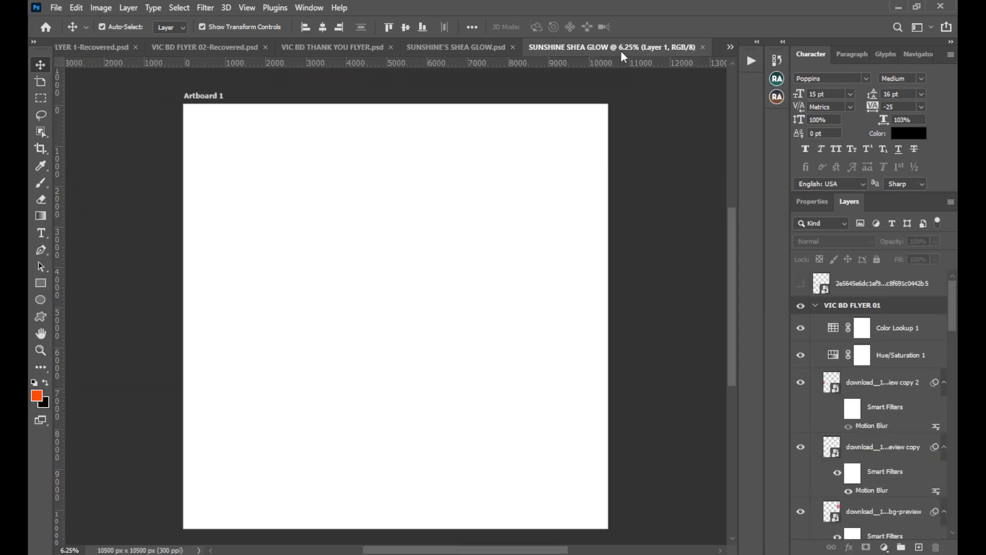
pyautogui.scroll(-1, 488, 234)
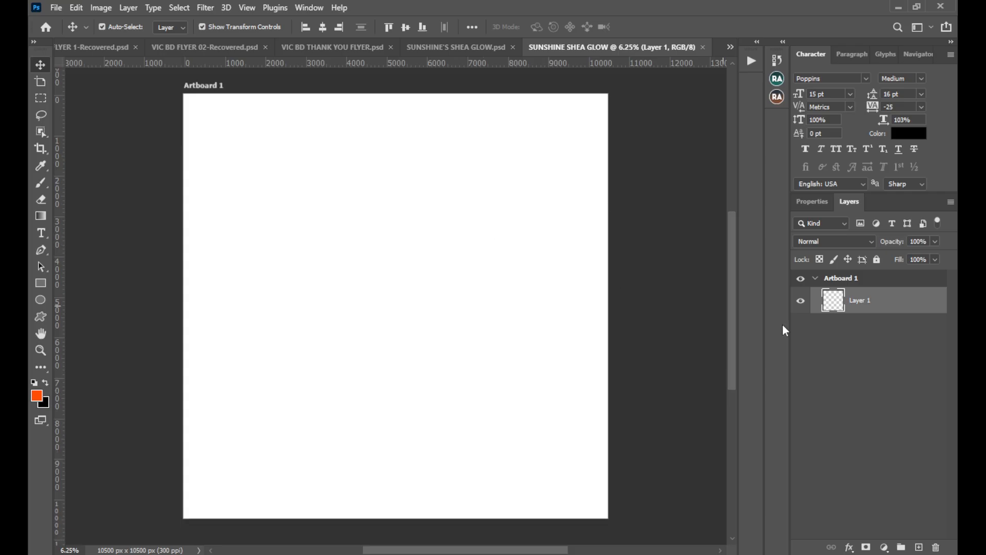
# Rename Artboard 1 as SUNSHINE SHEA GLOW.
pyautogui.click(206, 88)
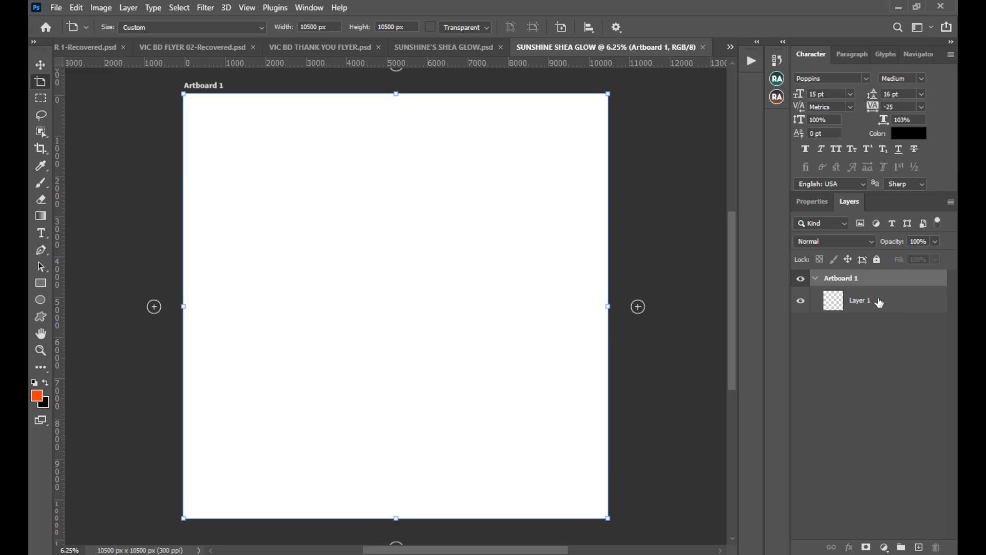
pyautogui.doubleClick(854, 279)
pyautogui.press('BackSpace')
pyautogui.write('SHEA')
pyautogui.hotkey('ctrl', 'a')
pyautogui.press('BackSpace')
pyautogui.write('SUNSHINE SHEA')
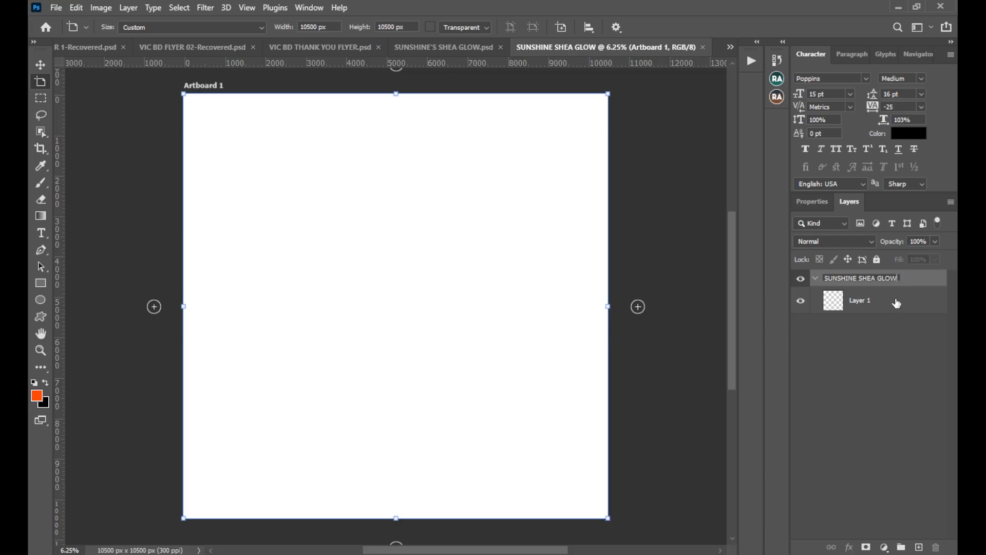
pyautogui.press('Return')
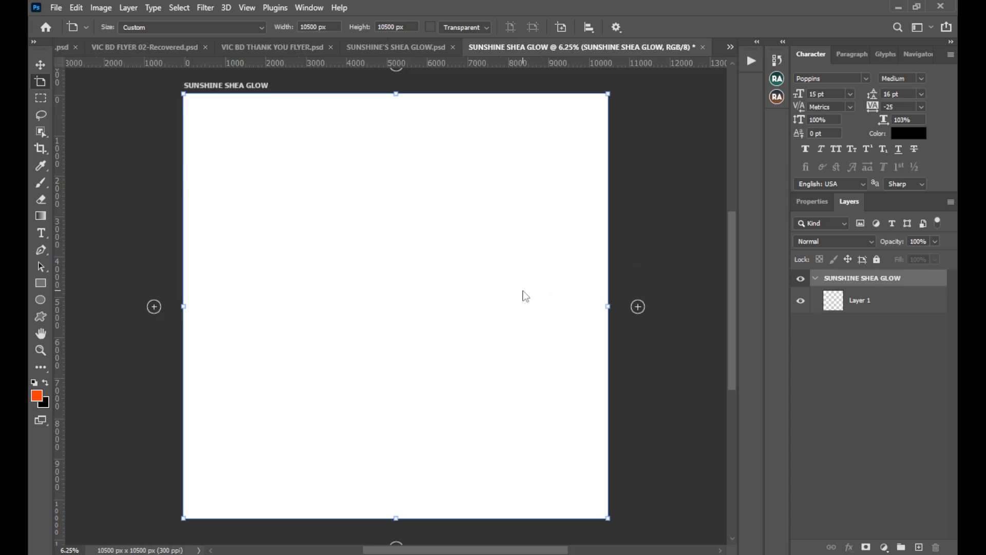
# Try a small circle about 1822 px wide near the artboard's upper-left corner, and undo it.
pyautogui.click(43, 295)
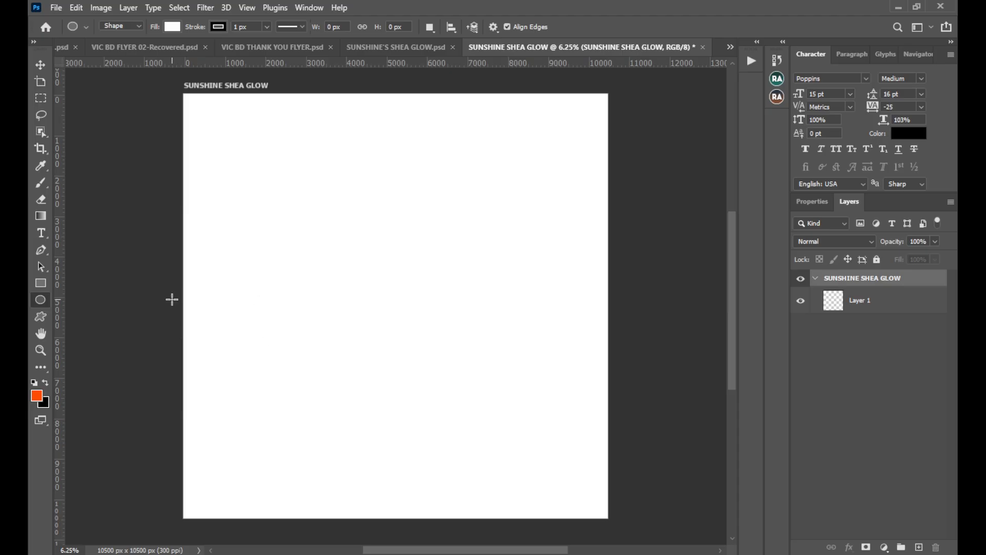
pyautogui.click(40, 66)
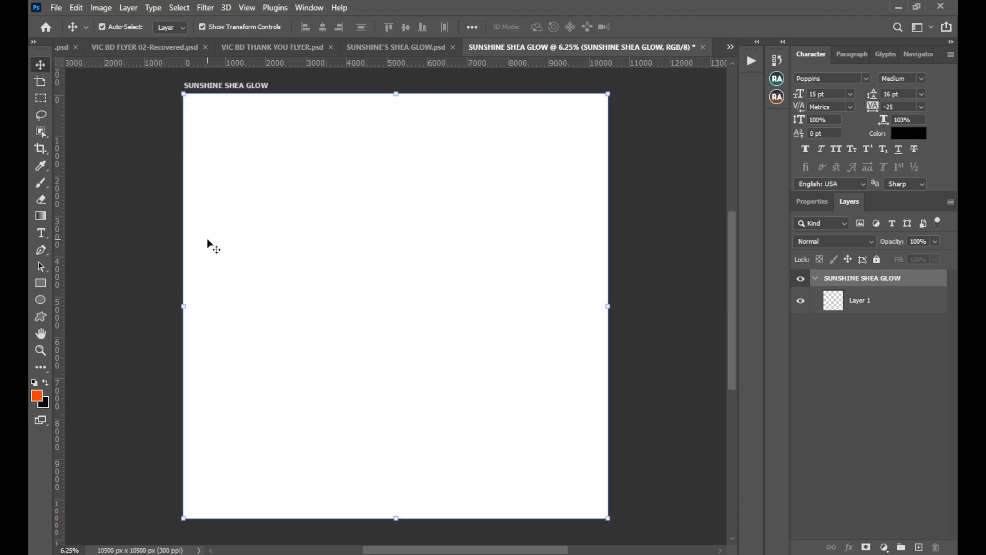
pyautogui.press('u')
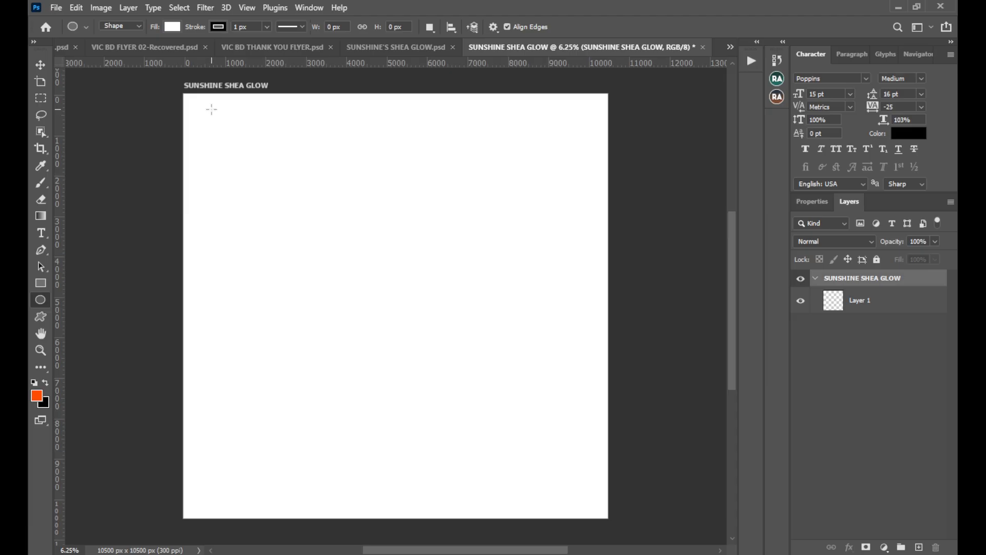
pyautogui.moveTo(210, 109); pyautogui.dragTo(282, 200)
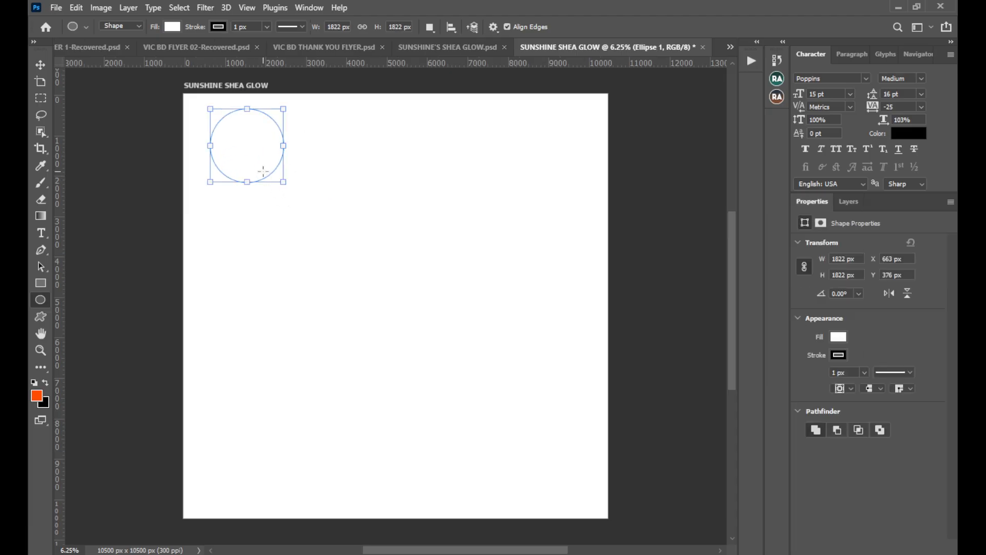
pyautogui.hotkey('ctrl', 'z')
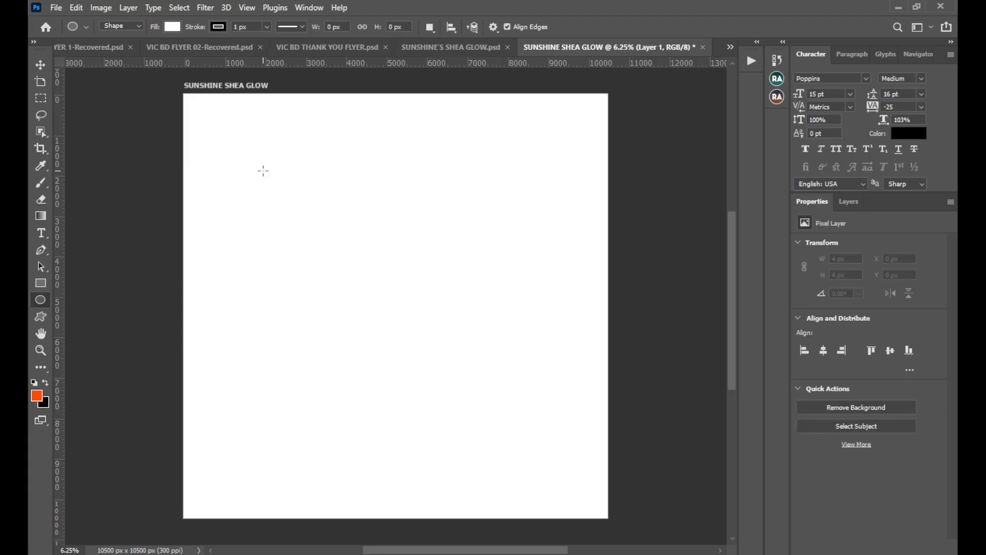
pyautogui.click(849, 202)
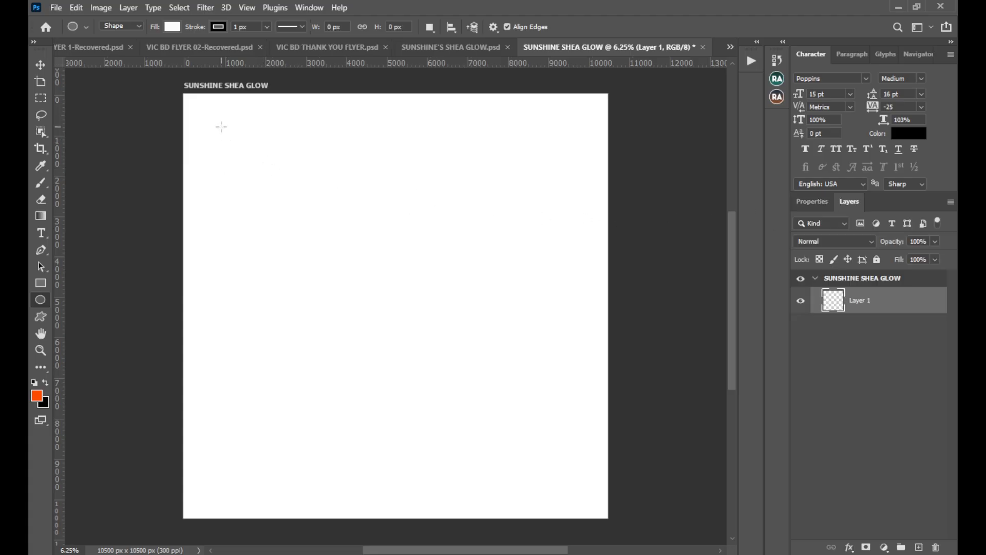
# Try a large circle about 9781 px wide without a stroke on the artboard, and delete it.
pyautogui.moveTo(221, 126); pyautogui.dragTo(672, 523)
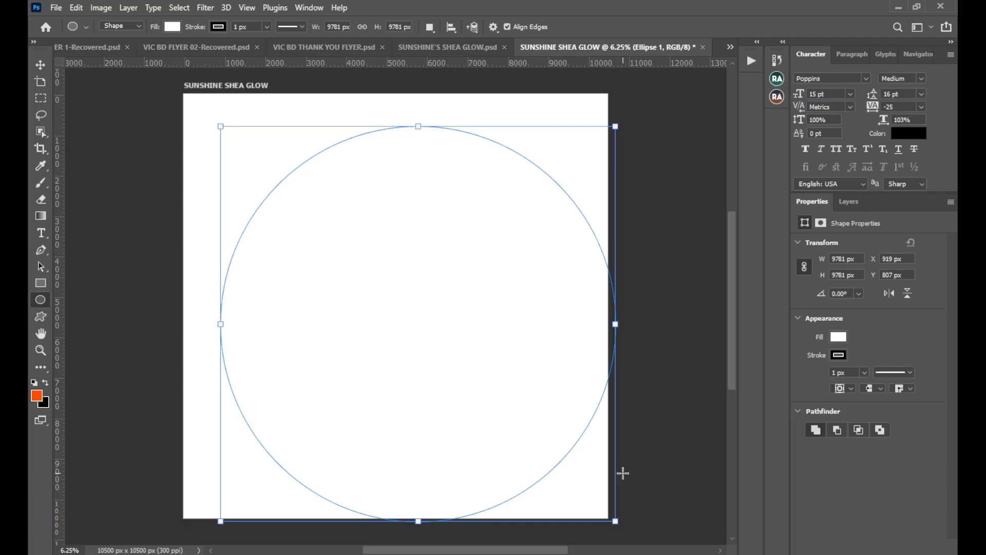
pyautogui.click(838, 354)
pyautogui.click(790, 361)
pyautogui.click(44, 64)
pyautogui.press('Delete')
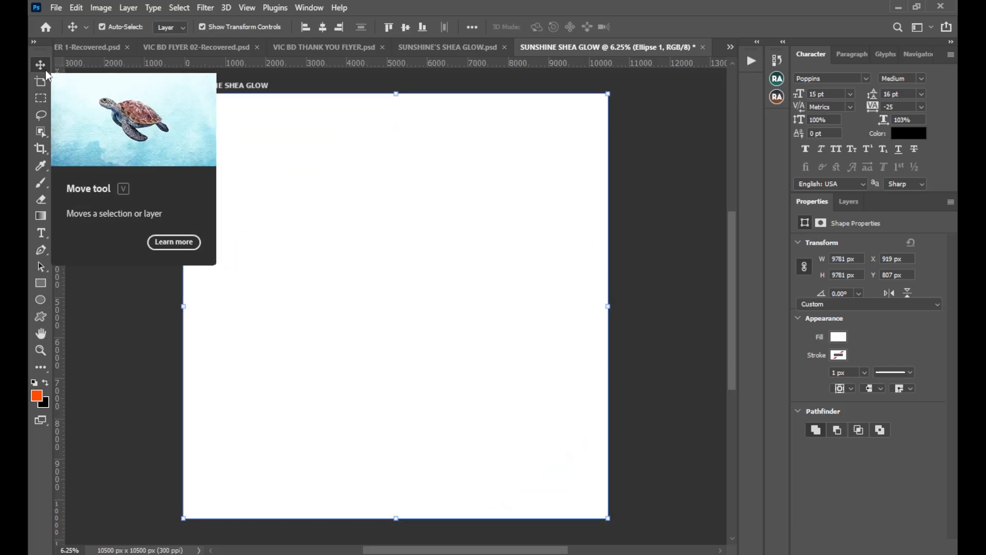
# Try an ellipse about 10541 by 8799 px across the artboard, and delete it.
pyautogui.click(39, 302)
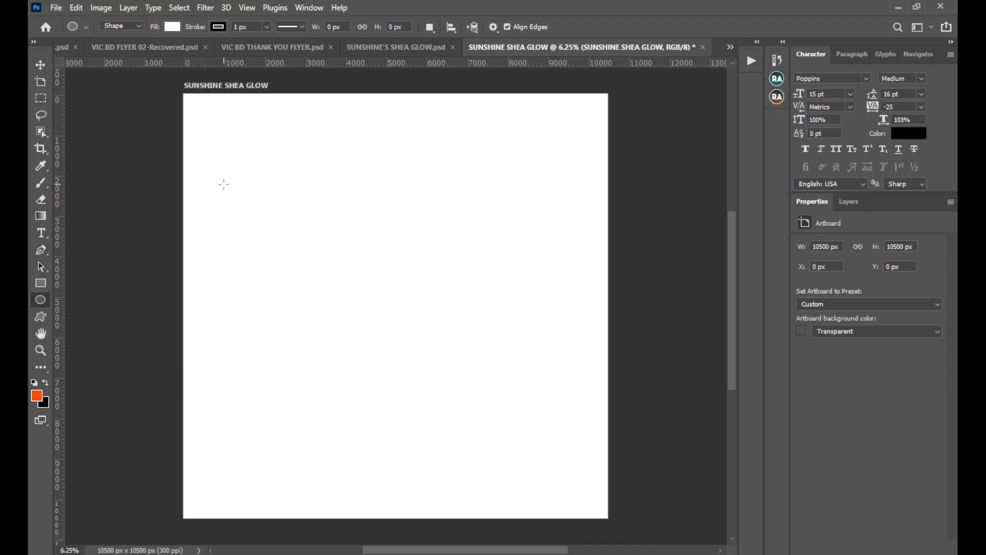
pyautogui.moveTo(200, 140); pyautogui.dragTo(624, 494)
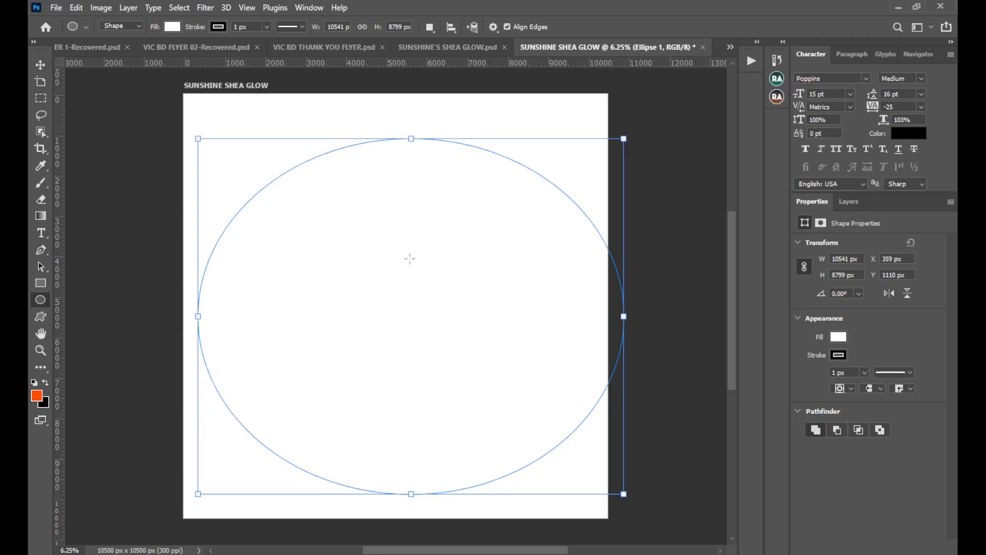
pyautogui.click(46, 66)
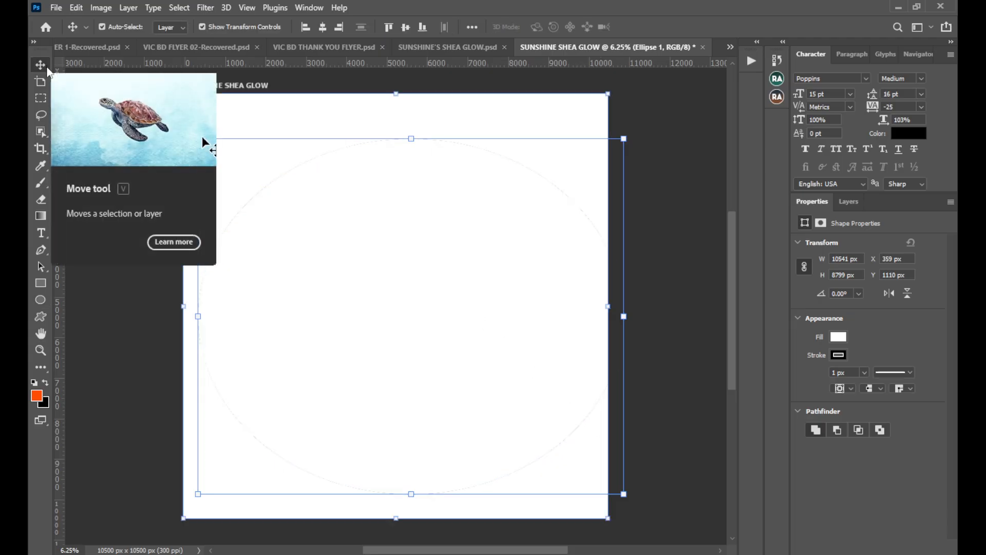
pyautogui.click(205, 140)
pyautogui.click(849, 202)
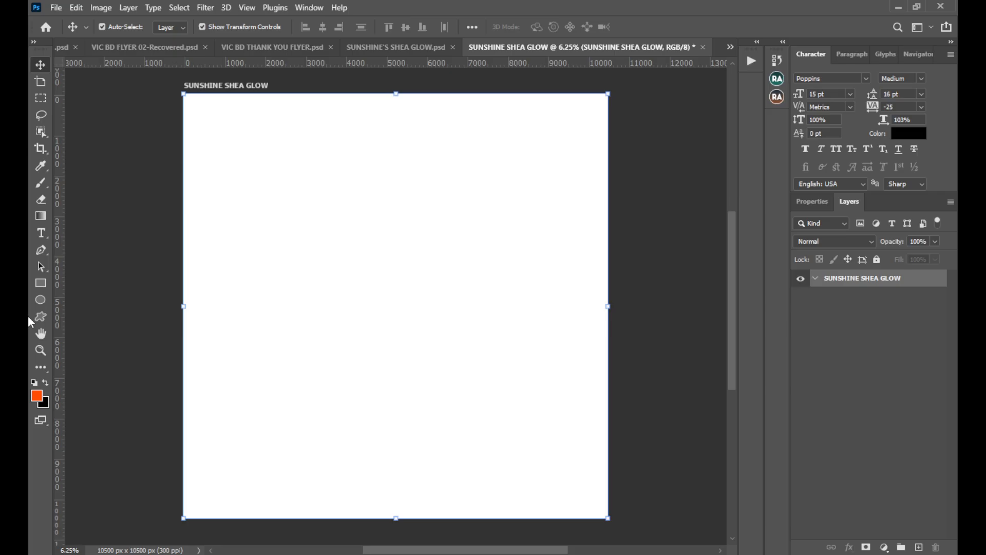
# Draw a white circle about 9237 px in diameter on the artboard and move it to roughly the artboard's center.
pyautogui.click(40, 301)
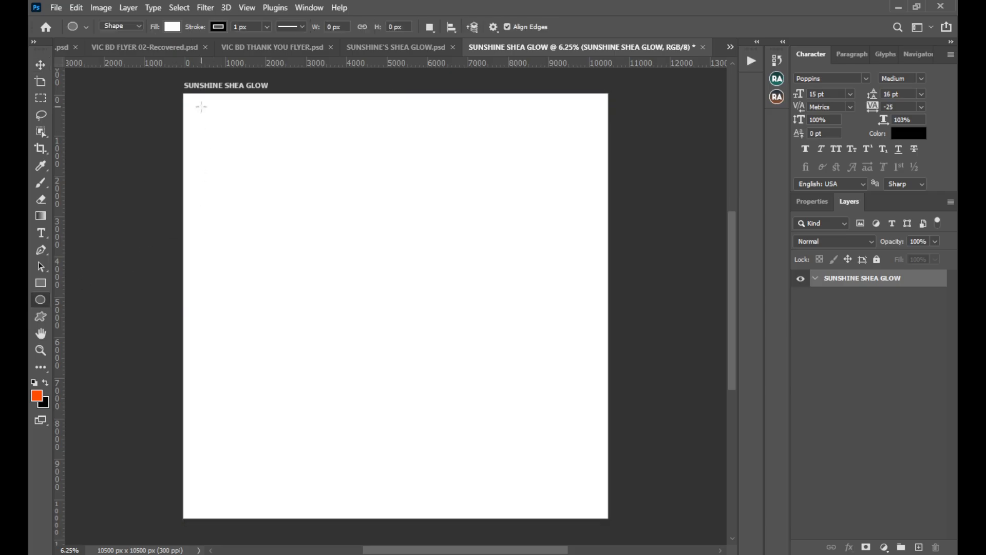
pyautogui.moveTo(201, 106); pyautogui.dragTo(572, 498)
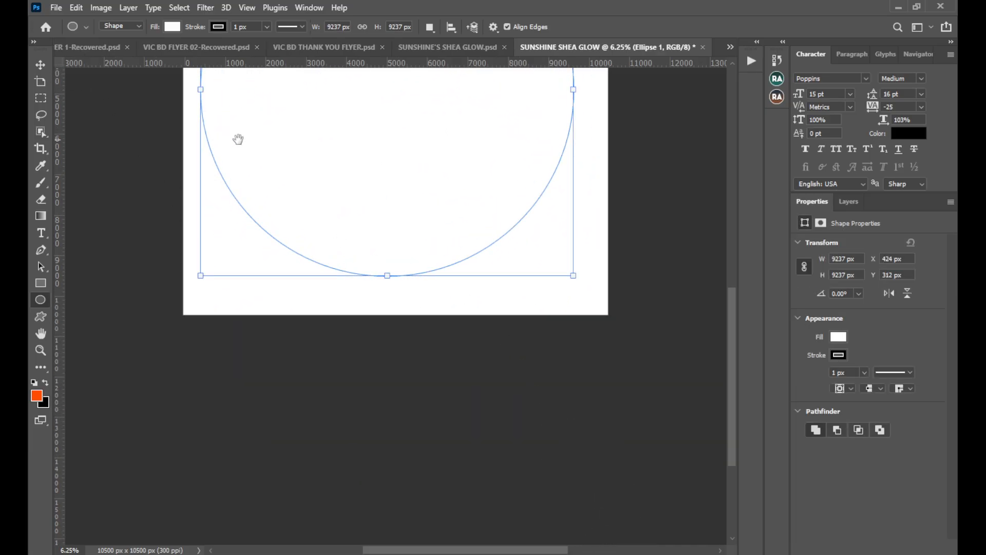
pyautogui.moveTo(330, 118); pyautogui.dragTo(331, 337)
pyautogui.moveTo(396, 313); pyautogui.dragTo(331, 322)
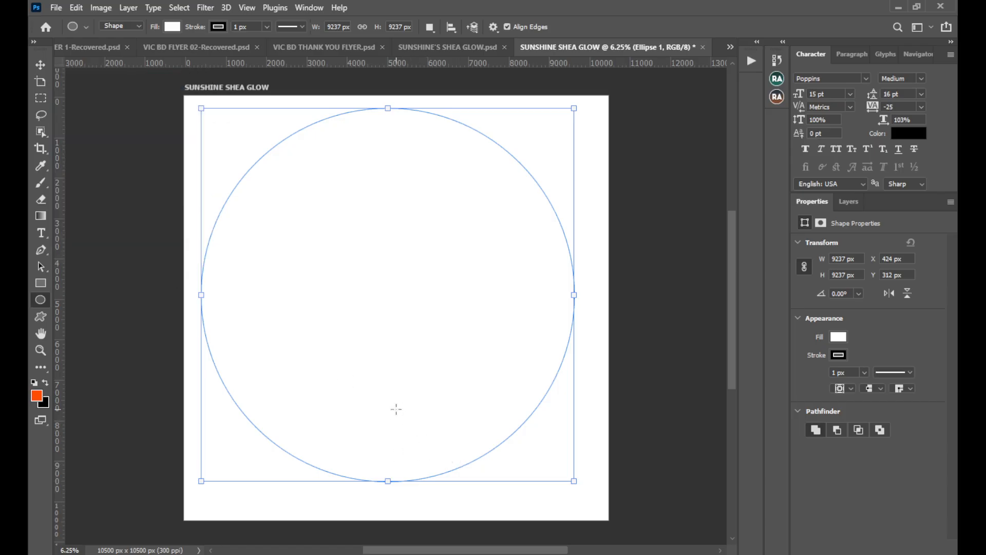
pyautogui.press('v')
pyautogui.moveTo(365, 245); pyautogui.dragTo(378, 260)
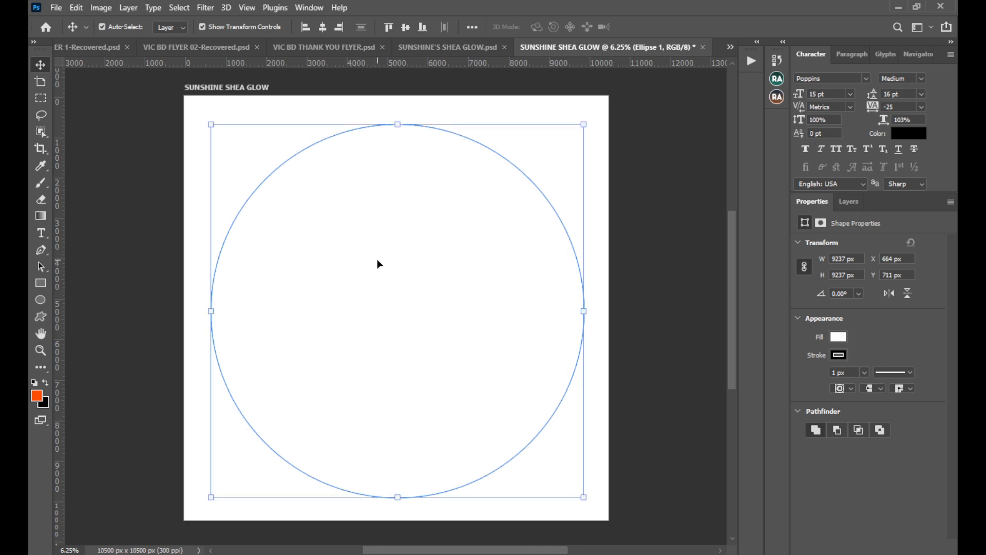
# Fill the circle with the recently used light purple and remove its stroke.
pyautogui.click(841, 341)
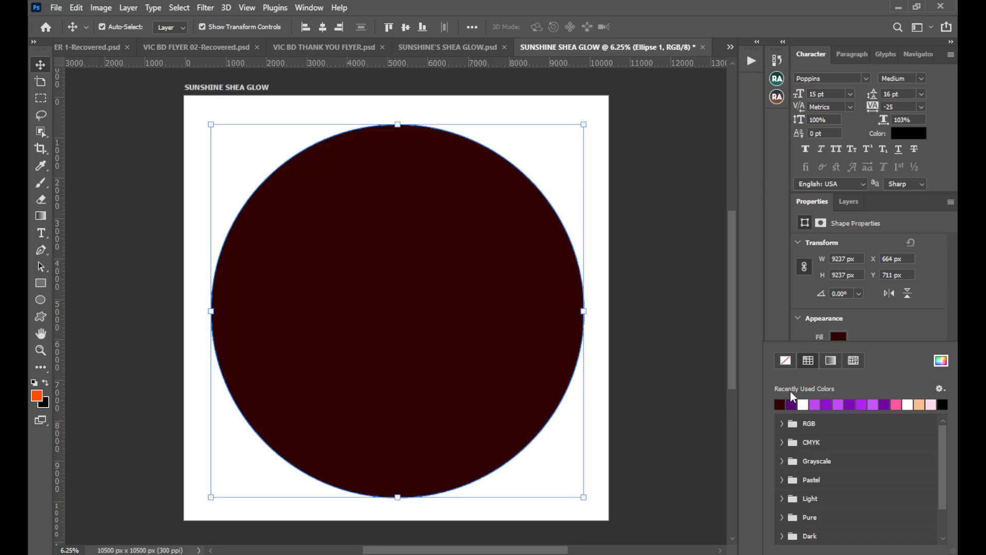
pyautogui.click(779, 404)
pyautogui.click(815, 403)
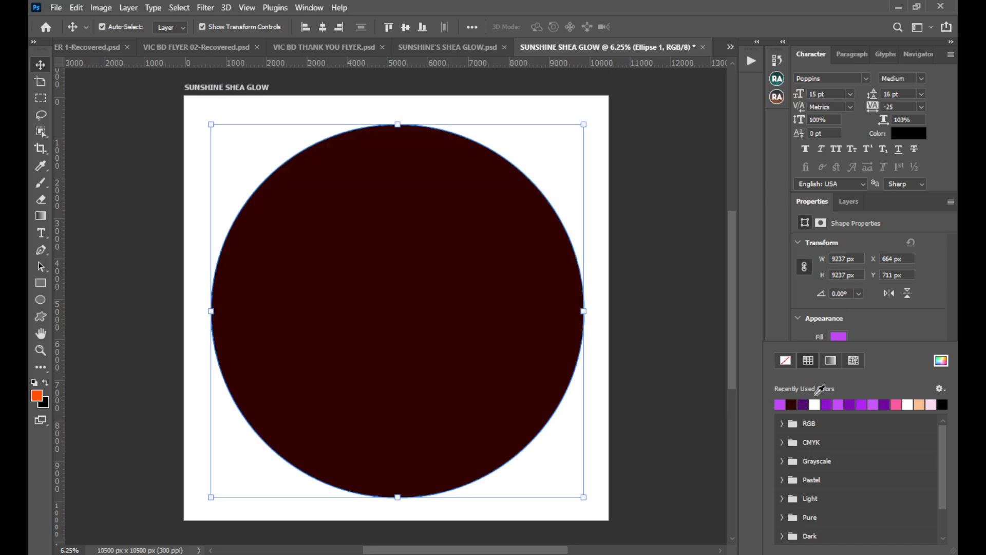
pyautogui.click(859, 207)
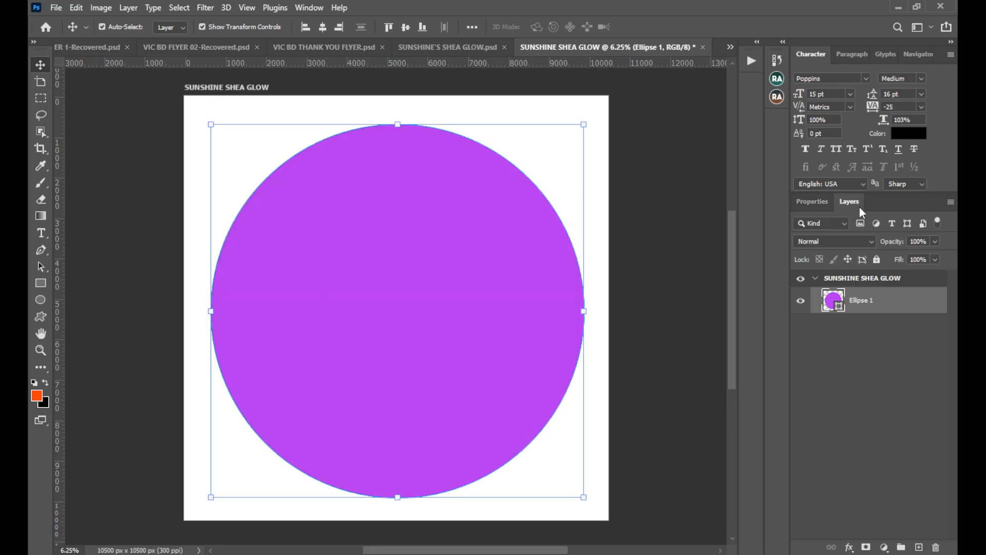
pyautogui.click(814, 202)
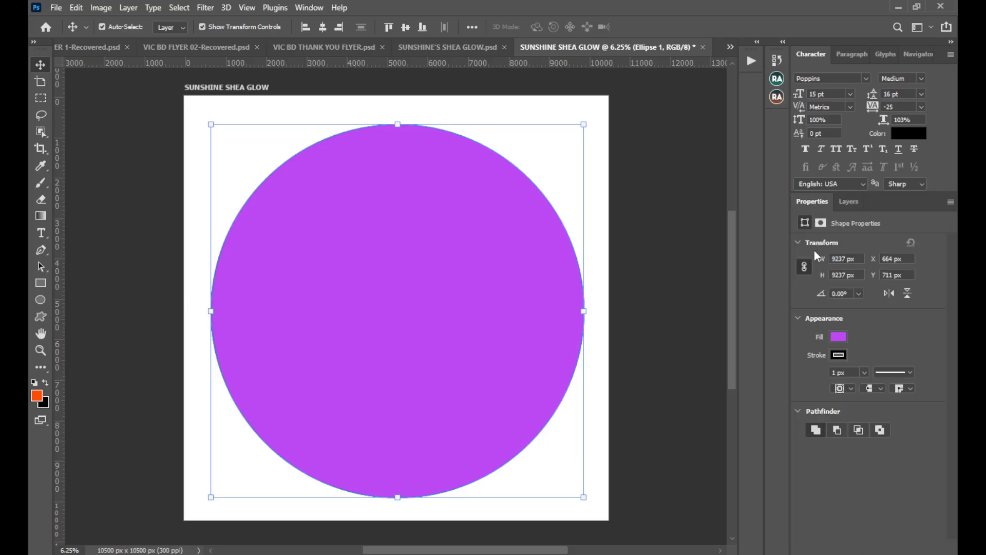
pyautogui.click(839, 355)
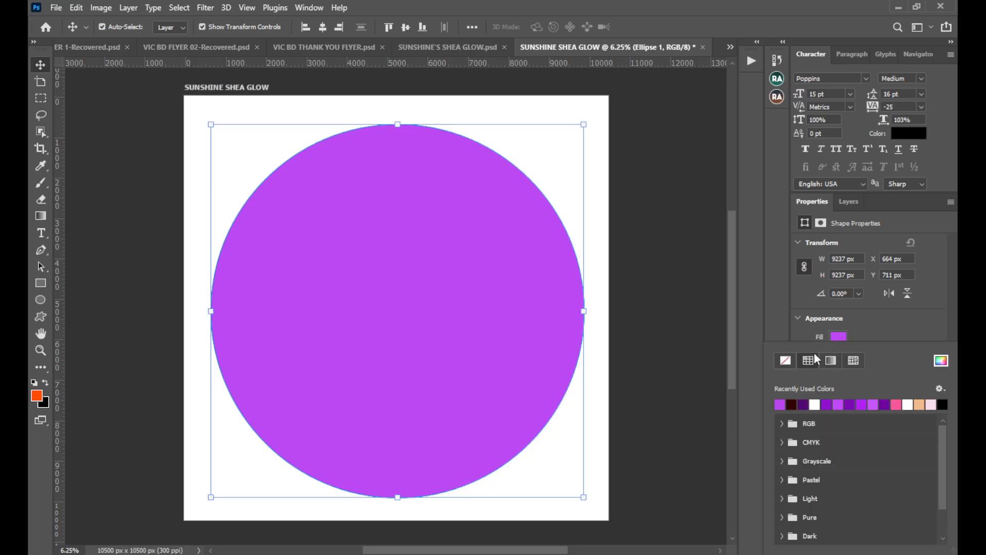
pyautogui.click(790, 359)
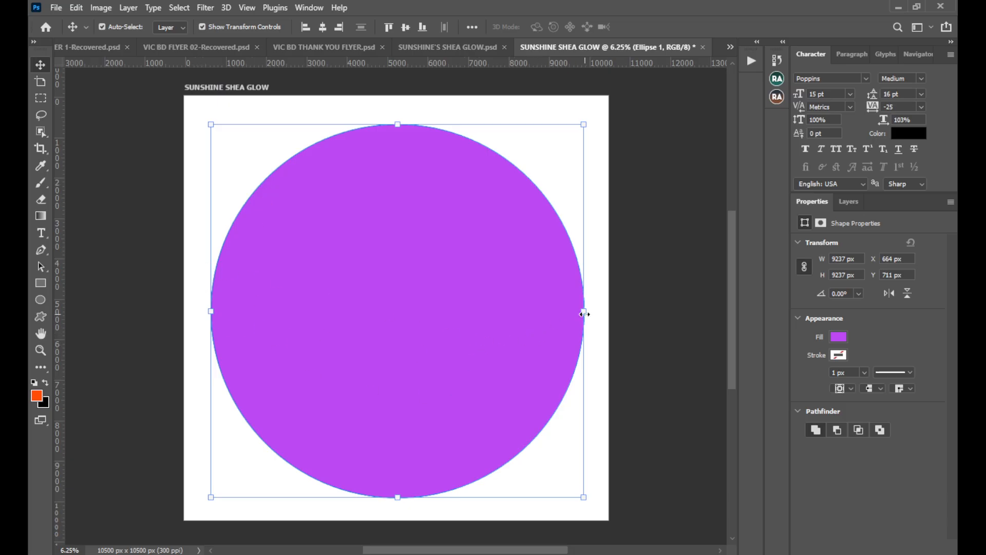
# Enlarge the circle proportionally to about 9836 px in diameter and center it horizontally and vertically on the artboard.
pyautogui.hotkey('ctrl', 't')
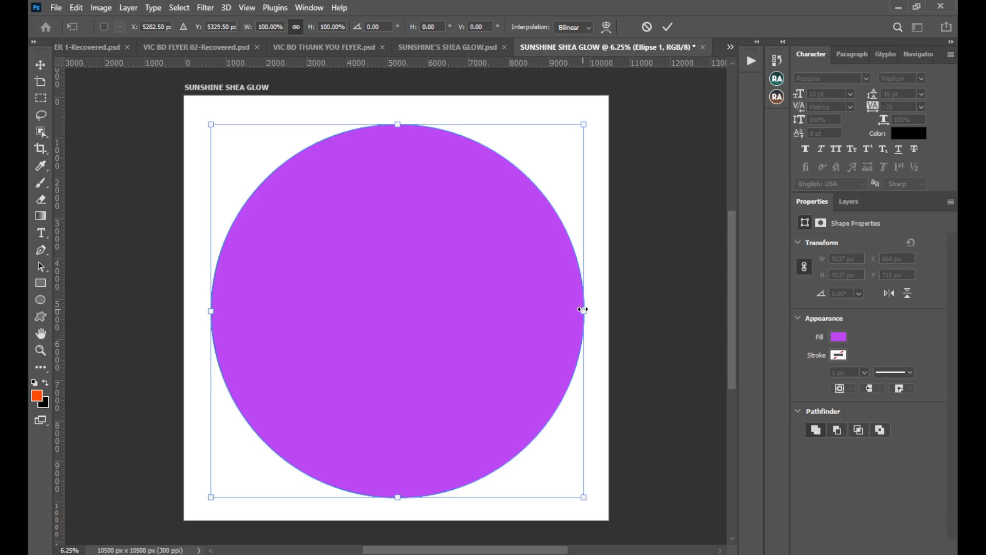
pyautogui.moveTo(584, 311); pyautogui.dragTo(608, 317)
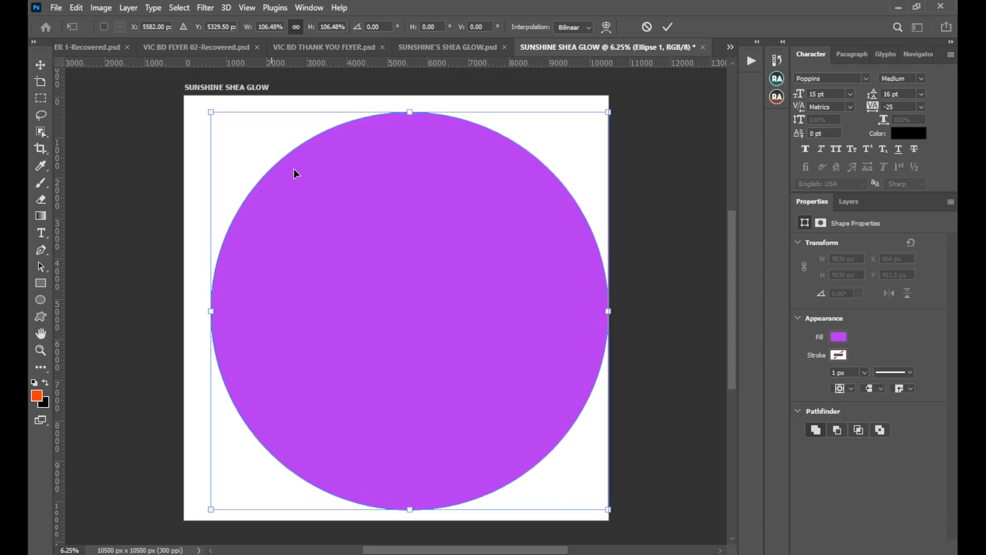
pyautogui.click(668, 27)
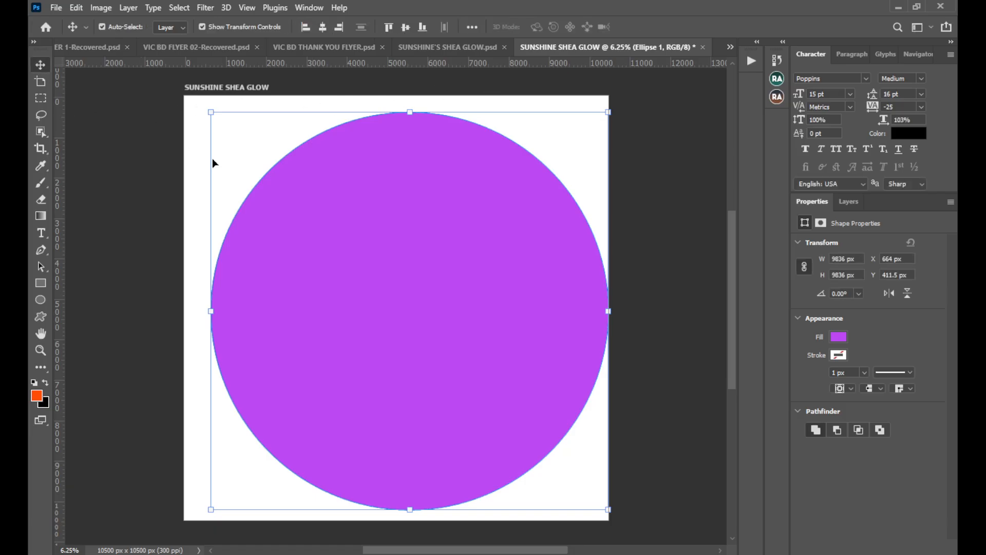
pyautogui.moveTo(365, 269); pyautogui.dragTo(353, 270)
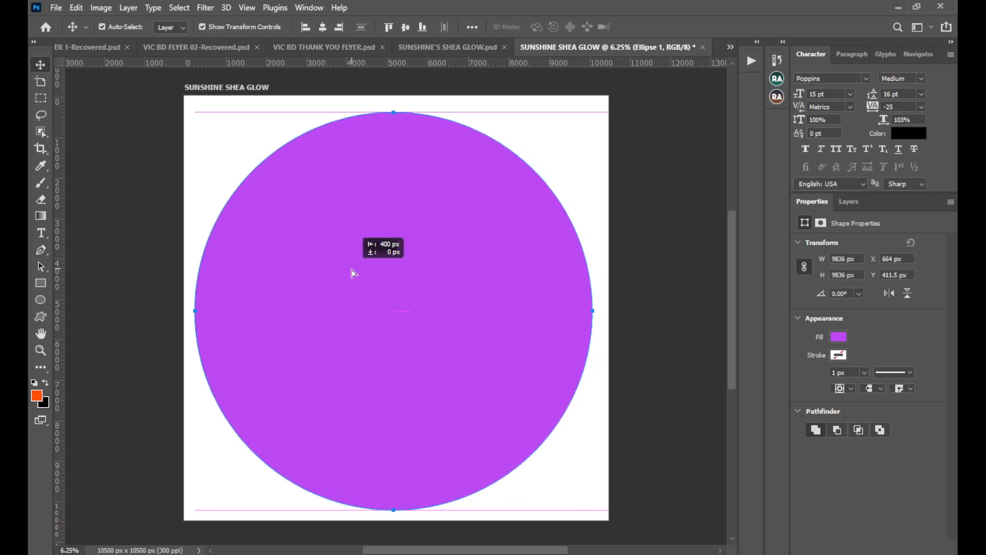
pyautogui.click(320, 28)
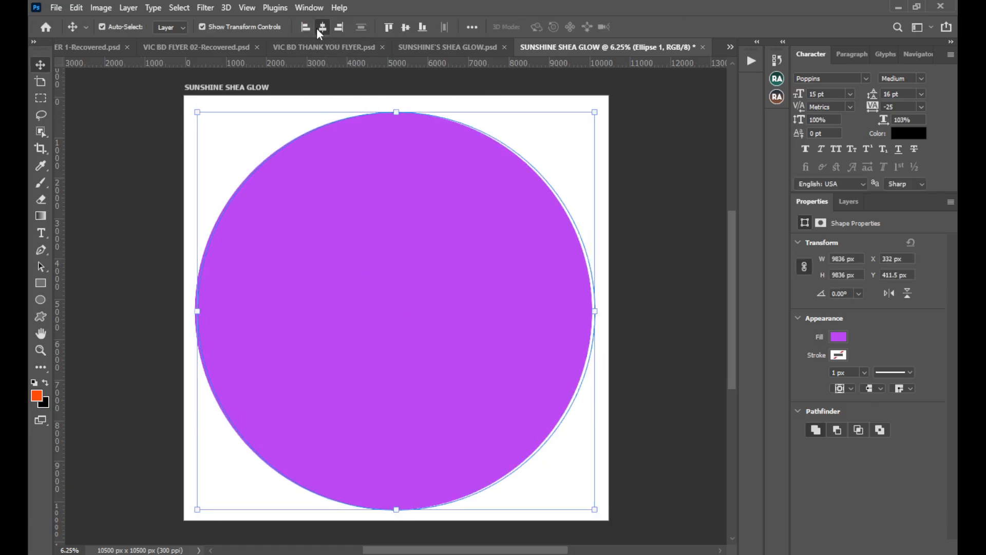
pyautogui.click(405, 28)
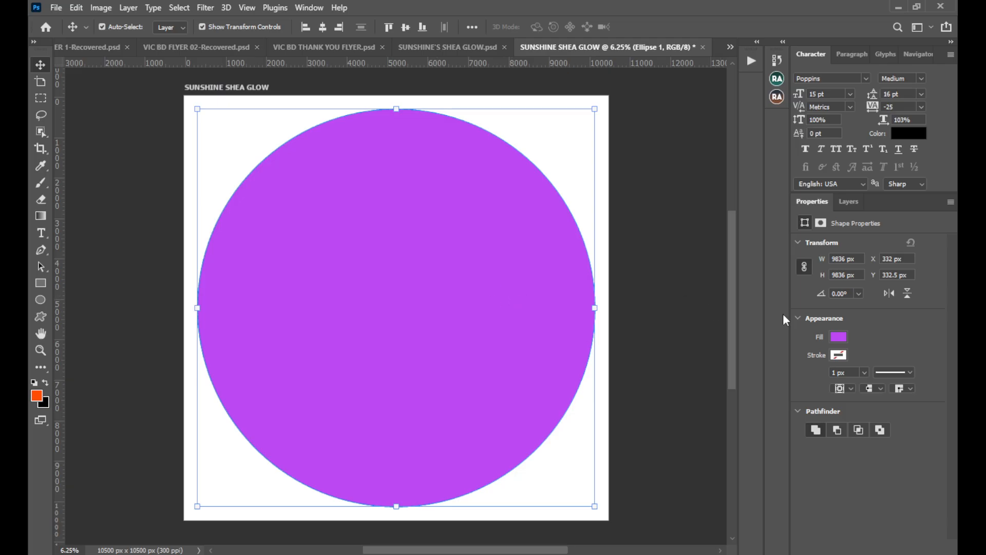
# Copy the brown gradient fill layer from SUNSHINE'S SHEA GLOW.psd into the label document and clip it to the circle.
pyautogui.click(847, 202)
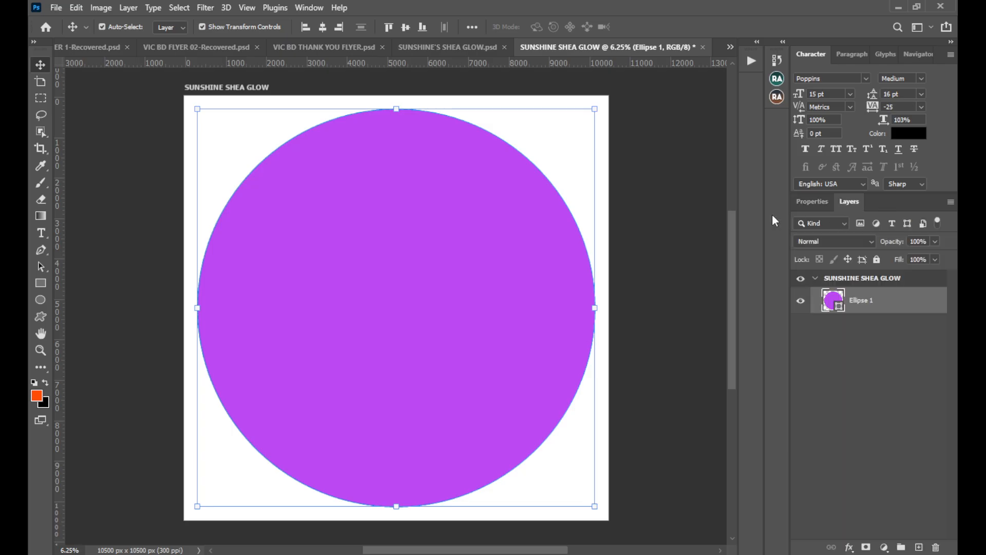
pyautogui.click(446, 45)
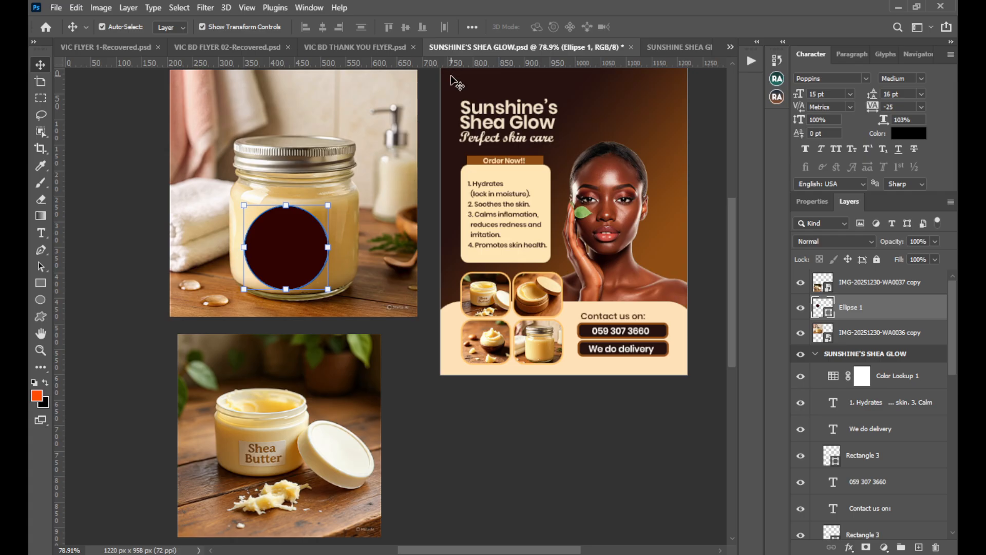
pyautogui.click(640, 130)
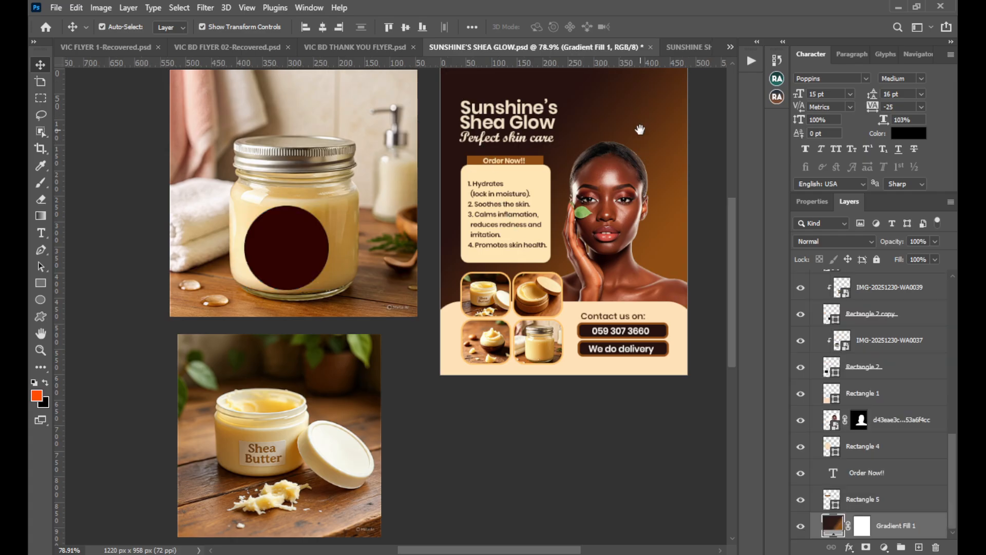
pyautogui.moveTo(643, 135); pyautogui.dragTo(547, 146)
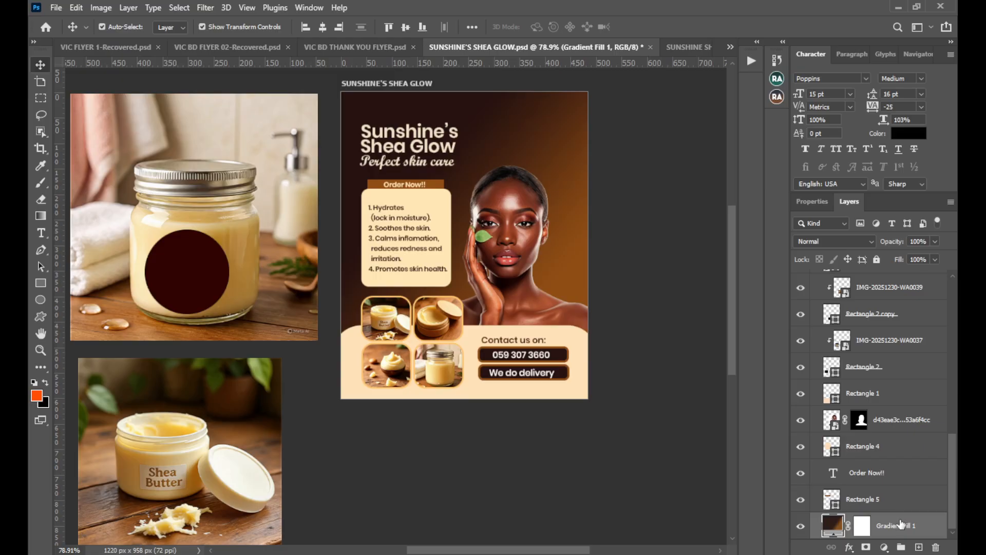
pyautogui.moveTo(908, 528); pyautogui.dragTo(432, 274)
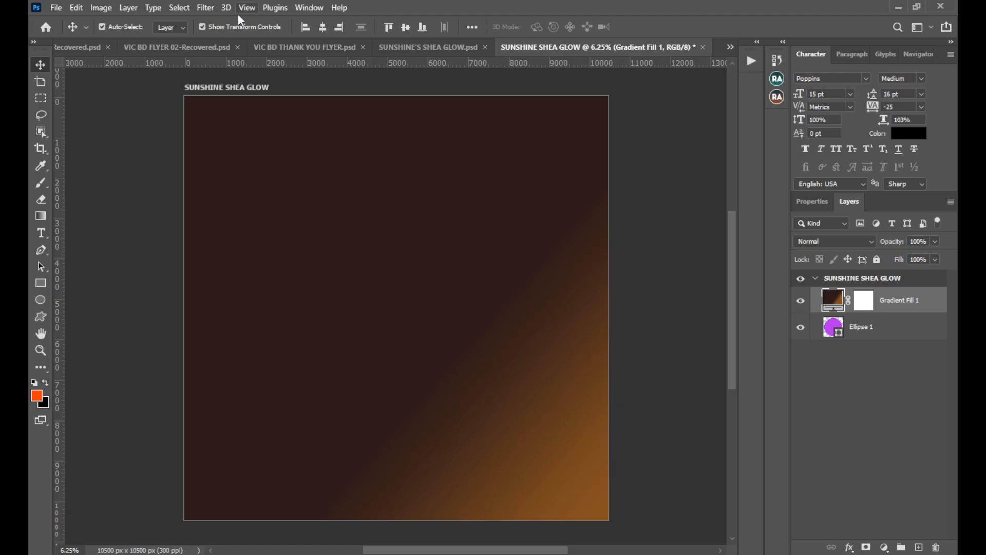
pyautogui.rightClick(909, 302)
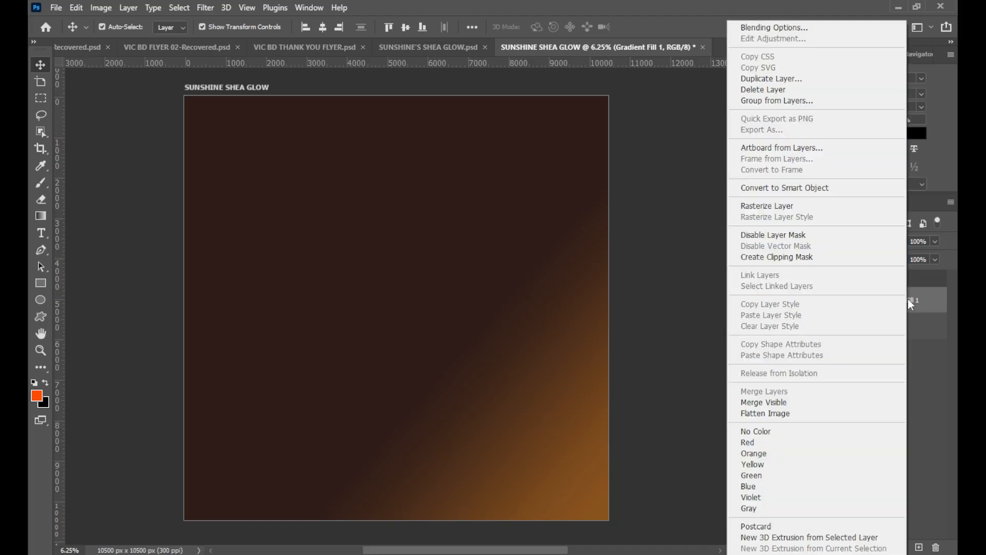
pyautogui.click(786, 262)
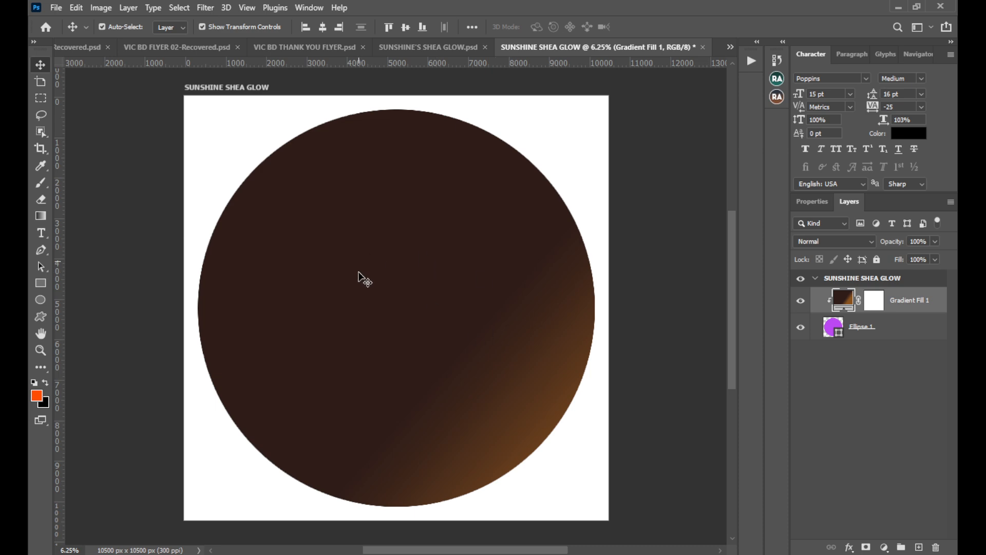
# Copy the masked portrait of the woman from SUNSHINE'S SHEA GLOW.psd into the label and scale it to about 1824% at the circle's lower center.
pyautogui.click(406, 49)
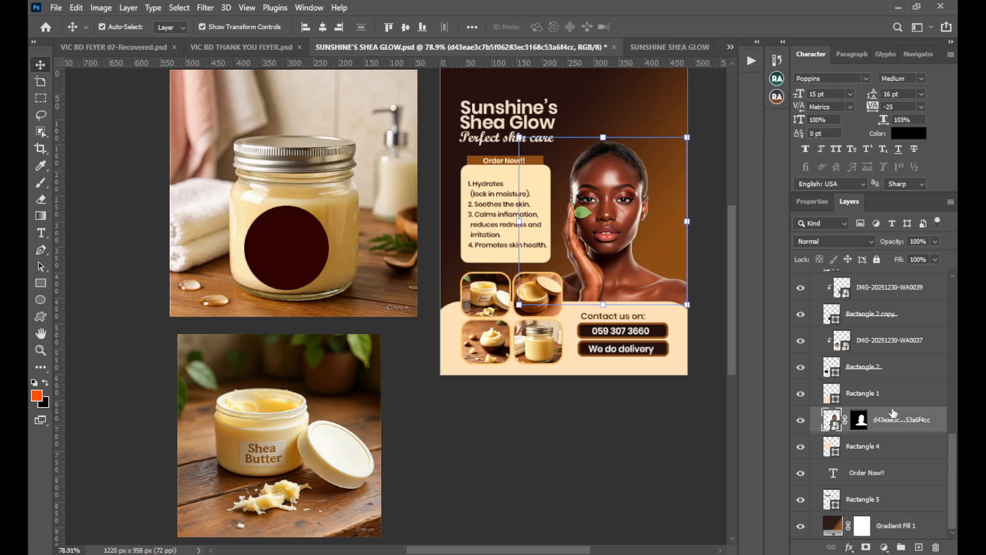
pyautogui.moveTo(899, 421); pyautogui.dragTo(418, 319)
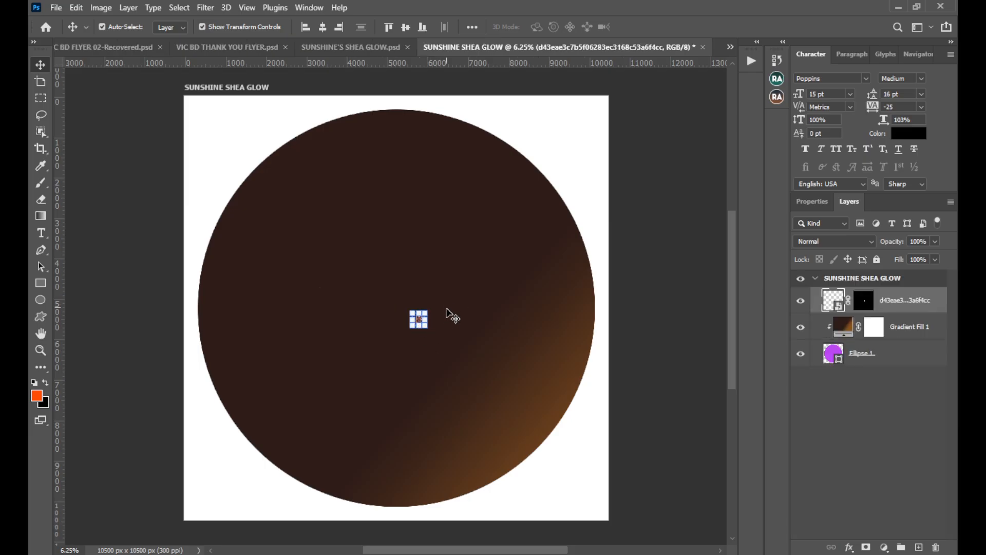
pyautogui.moveTo(415, 320); pyautogui.dragTo(213, 339)
pyautogui.moveTo(327, 335); pyautogui.dragTo(400, 432)
pyautogui.moveTo(396, 307); pyautogui.dragTo(396, 272)
pyautogui.moveTo(396, 412)
pyautogui.mouseDown()
pyautogui.moveTo(396, 369)
pyautogui.moveTo(399, 417)
pyautogui.moveTo(401, 403)
pyautogui.mouseUp()
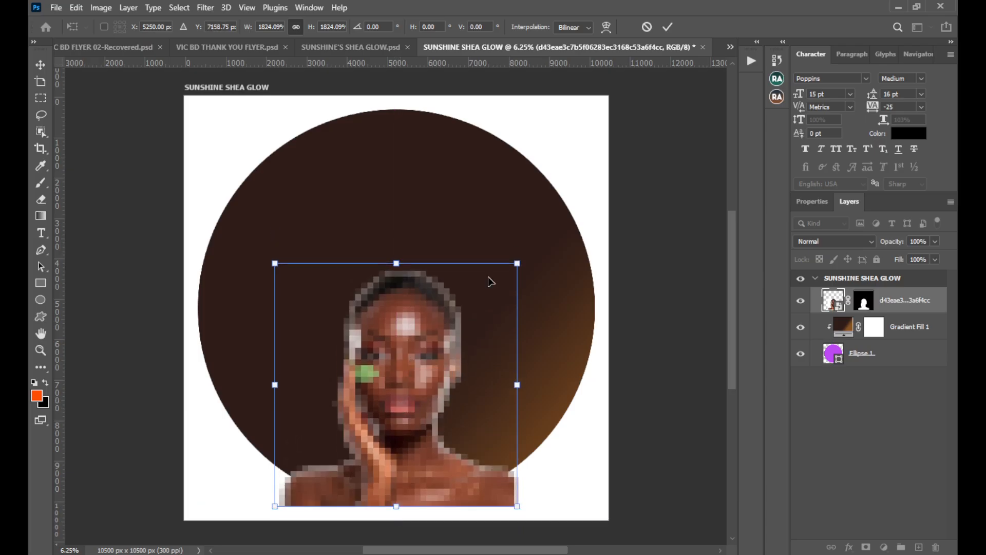
pyautogui.click(667, 27)
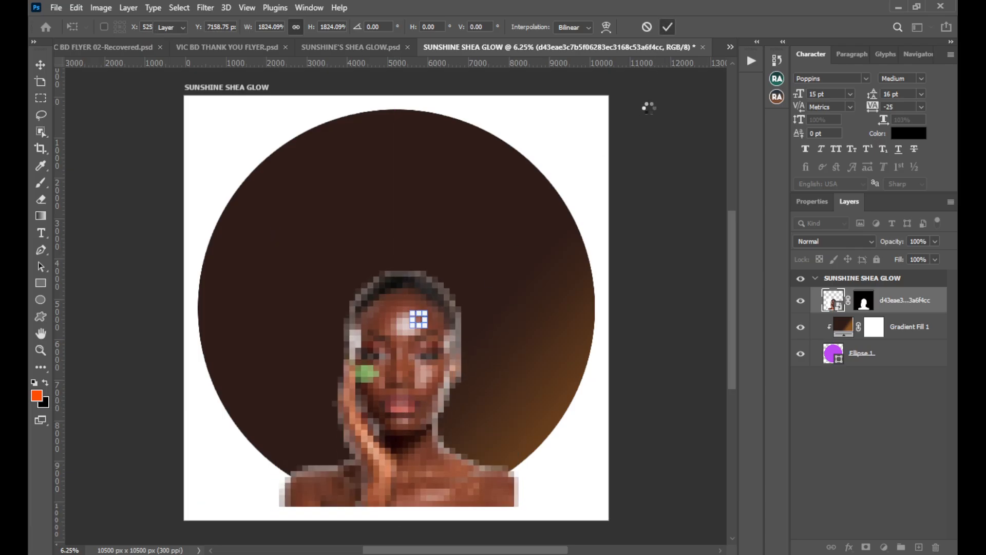
# Clip the woman's portrait layer to the circle with a clipping mask.
pyautogui.rightClick(892, 305)
pyautogui.click(814, 290)
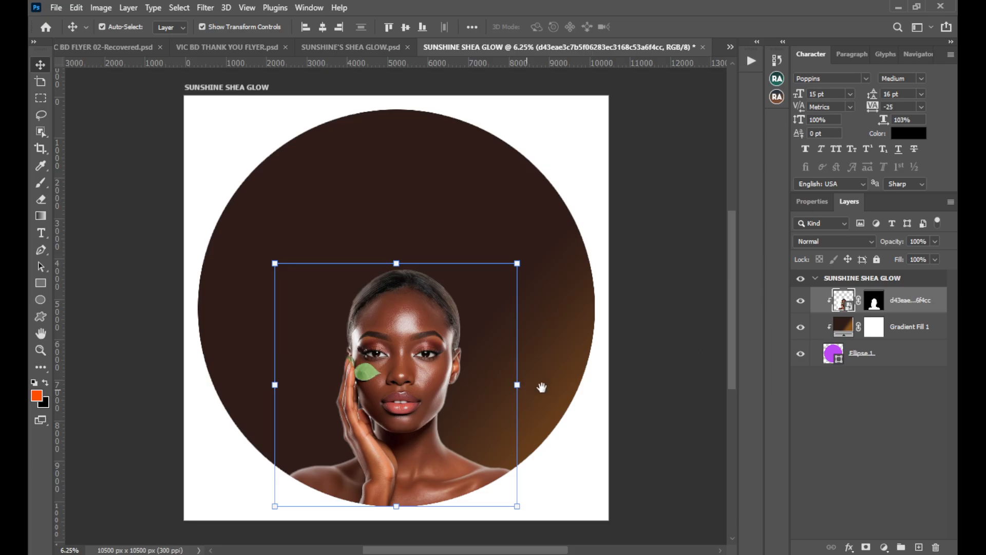
pyautogui.moveTo(542, 388); pyautogui.dragTo(543, 409)
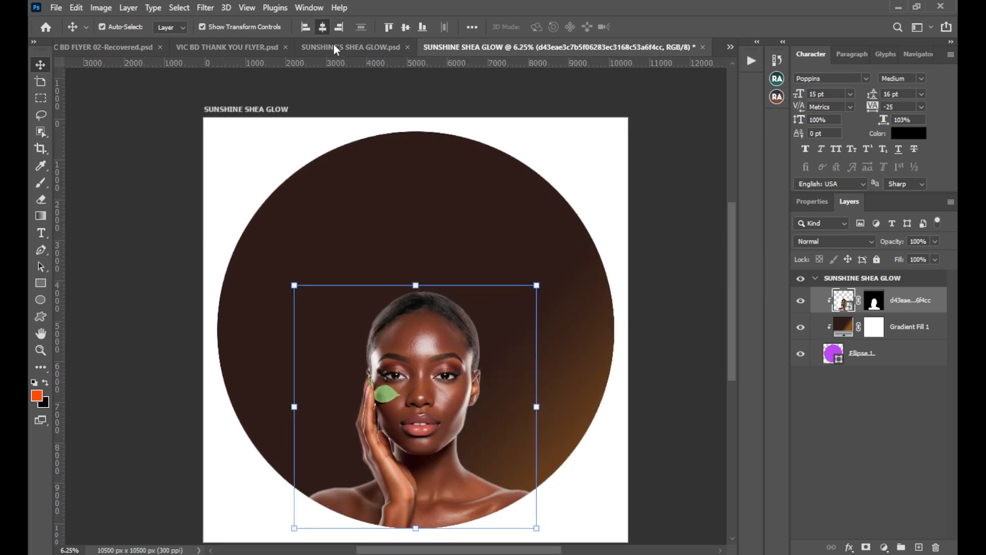
pyautogui.moveTo(430, 310); pyautogui.dragTo(430, 289)
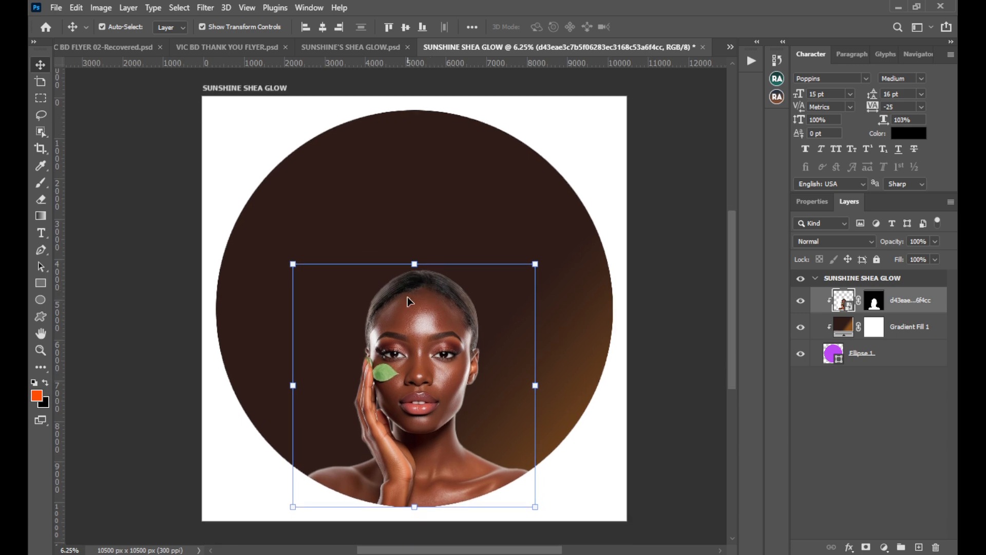
# Add a new vertical guide through the horizontal center of the artboard.
pyautogui.click(246, 7)
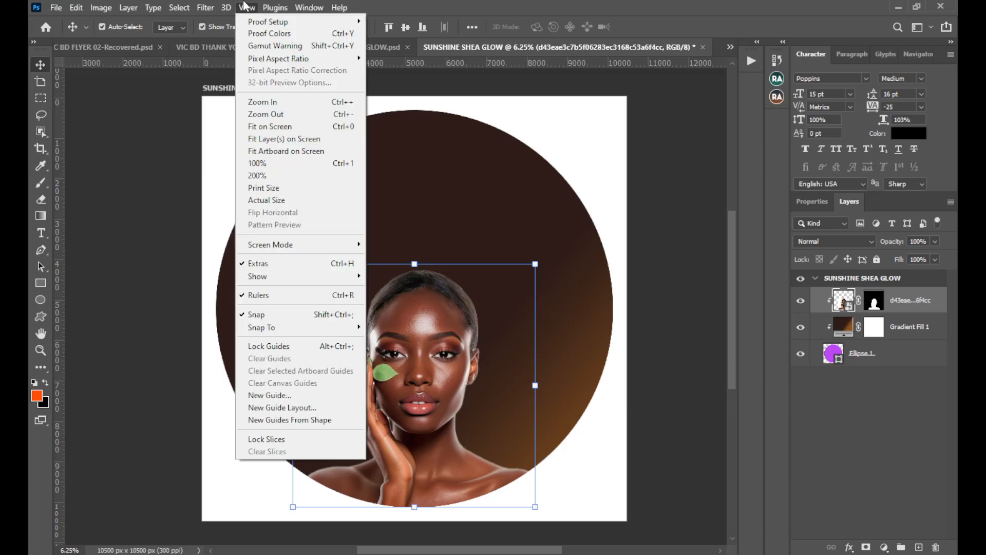
pyautogui.click(298, 395)
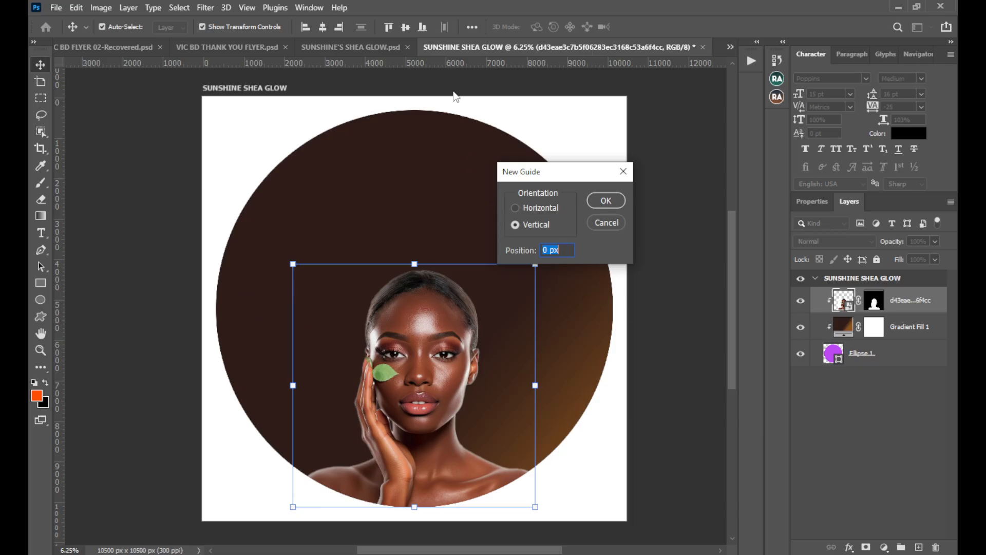
pyautogui.click(516, 226)
pyautogui.doubleClick(551, 250)
pyautogui.press('BackSpace')
pyautogui.click(604, 203)
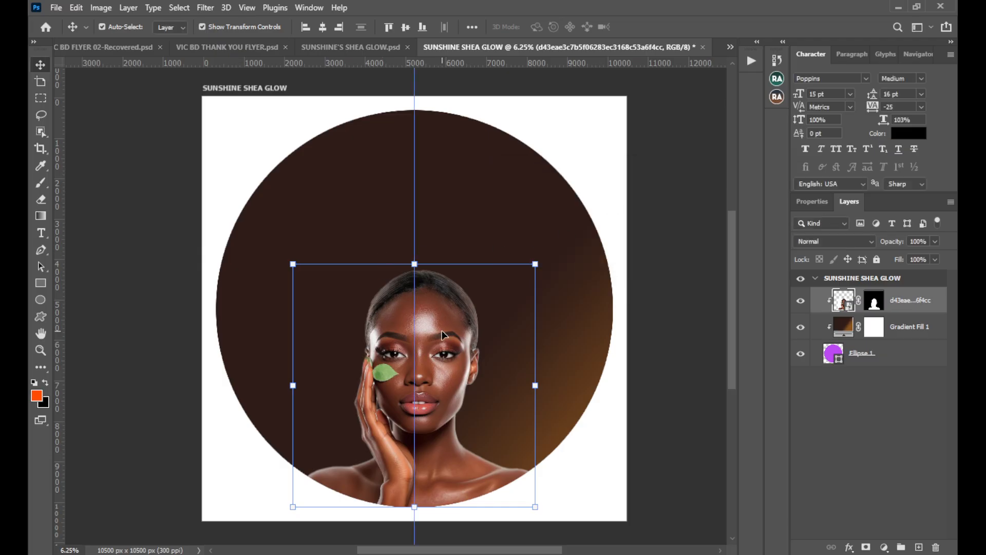
# Nudge the woman's portrait slightly lower along the center guide, keeping it horizontally centered, and deselect it.
pyautogui.moveTo(448, 325); pyautogui.dragTo(437, 349)
pyautogui.hotkey('shift', 'Up')
pyautogui.hotkey('shift', 'Up')
pyautogui.hotkey('shift', 'Up')
pyautogui.hotkey('shift', 'Up')
pyautogui.hotkey('shift', 'Up')
pyautogui.hotkey('shift', 'Up')
pyautogui.hotkey('shift', 'Up')
pyautogui.hotkey('shift', 'Up')
pyautogui.hotkey('shift', 'Up')
pyautogui.hotkey('shift', 'Up')
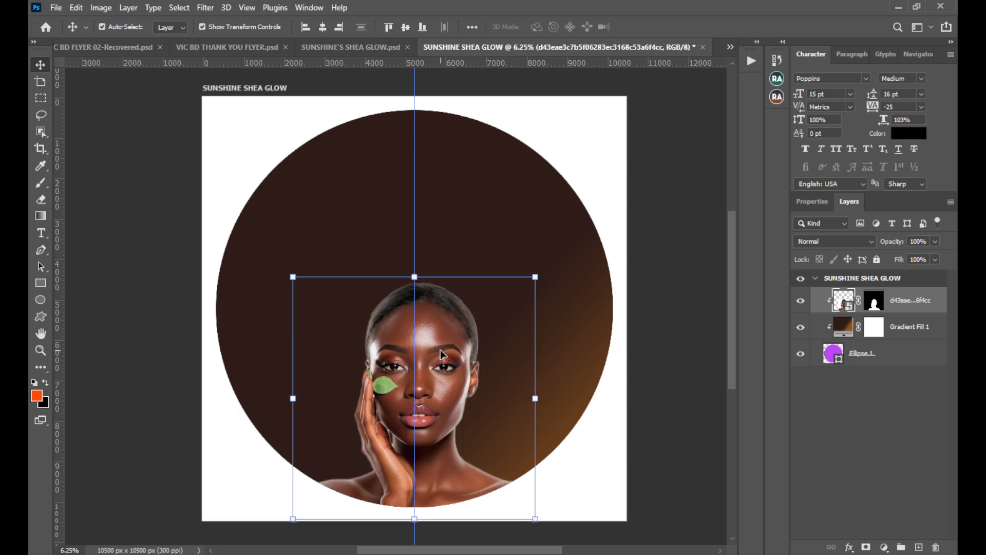
pyautogui.hotkey('shift', 'Up')
pyautogui.hotkey('shift', 'Up')
pyautogui.hotkey('shift', 'Up')
pyautogui.hotkey('shift', 'Up')
pyautogui.hotkey('shift', 'Up')
pyautogui.hotkey('shift', 'Up')
pyautogui.hotkey('shift', 'Up')
pyautogui.hotkey('shift', 'Up')
pyautogui.hotkey('shift', 'Up')
pyautogui.hotkey('shift', 'Up')
pyautogui.hotkey('shift', 'Up')
pyautogui.hotkey('shift', 'Up')
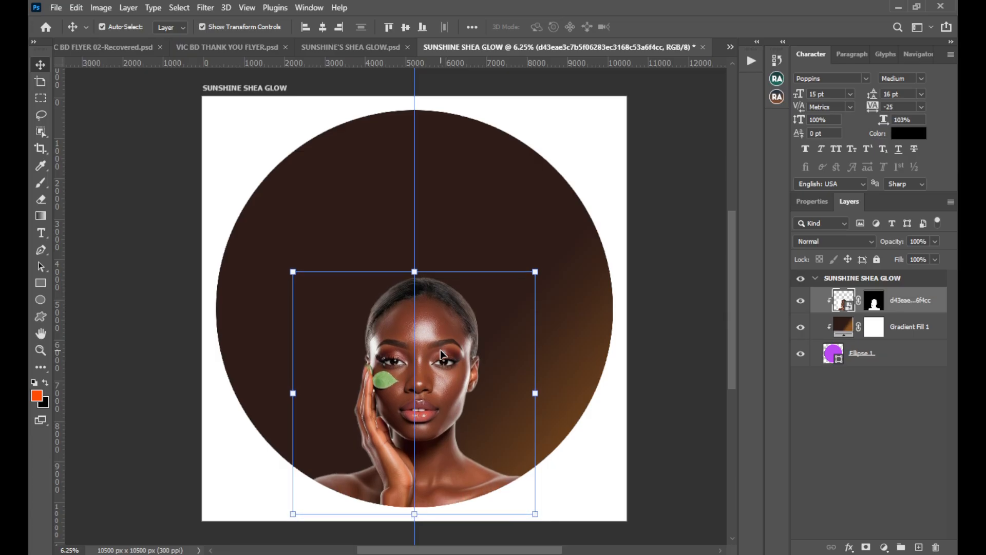
pyautogui.hotkey('shift', 'Up')
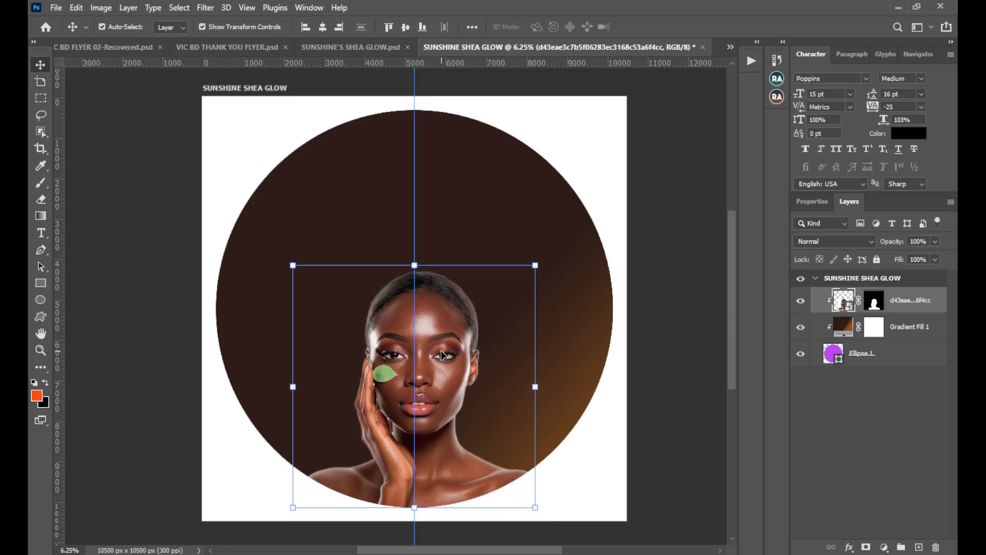
pyautogui.hotkey('shift', 'Down')
pyautogui.hotkey('shift', 'Down')
pyautogui.hotkey('shift', 'Down')
pyautogui.hotkey('shift', 'Down')
pyautogui.hotkey('shift', 'Down')
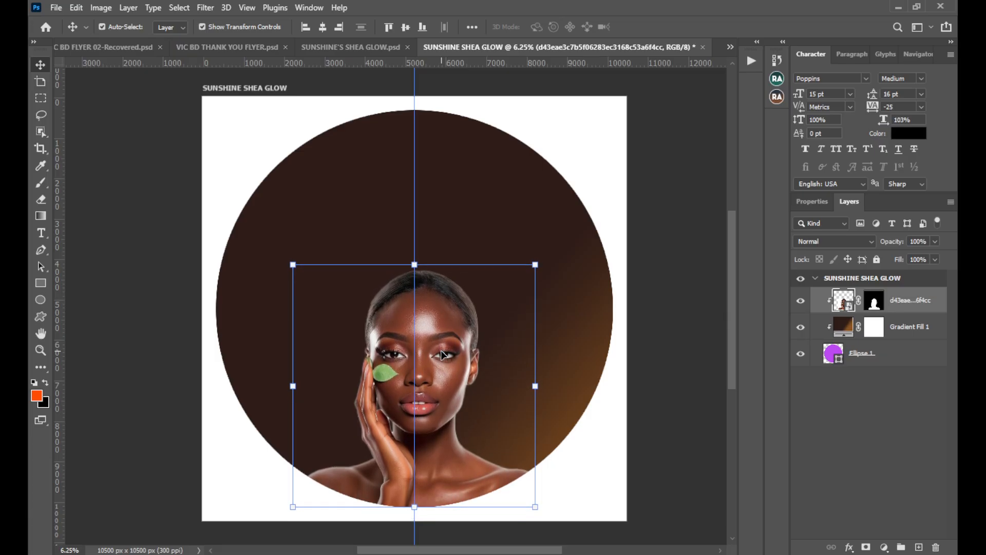
pyautogui.hotkey('shift', 'Down')
pyautogui.hotkey('shift', 'Down')
pyautogui.hotkey('shift', 'Down')
pyautogui.hotkey('shift', 'Down')
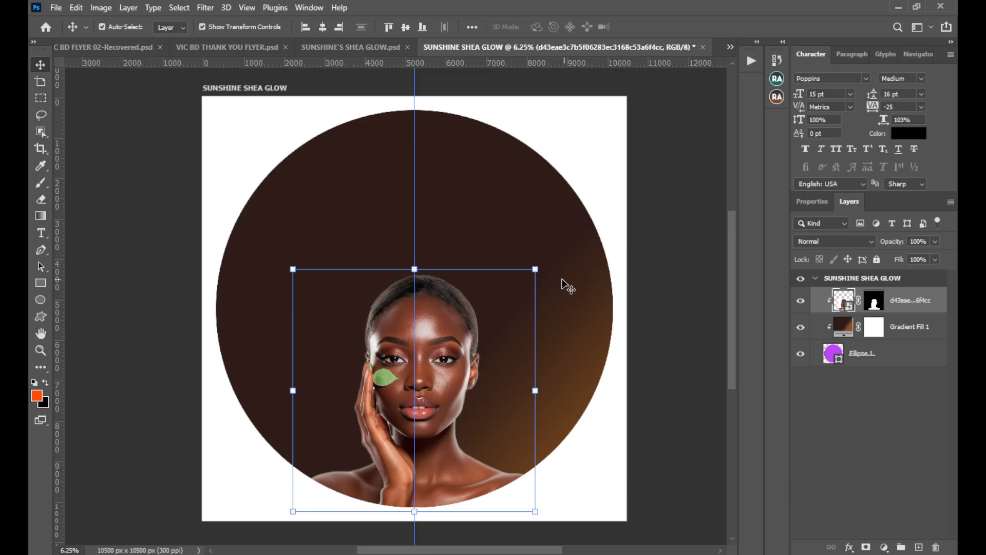
pyautogui.click(645, 317)
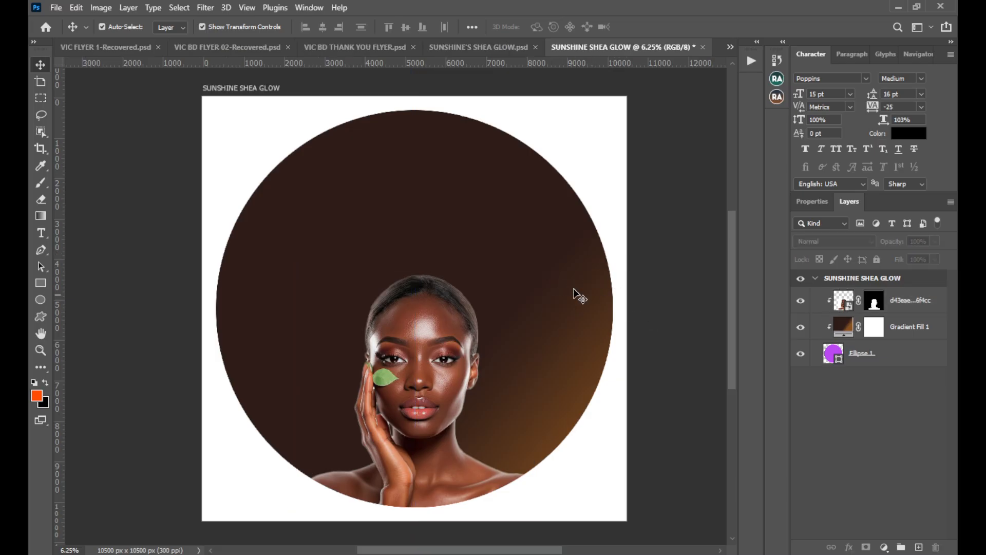
# Copy the "Sunshine's Shea Glow" and "Perfect skin care" texts from SUNSHINE'S SHEA GLOW.psd into the label, scaled to about 1541% above the portrait.
pyautogui.click(457, 195)
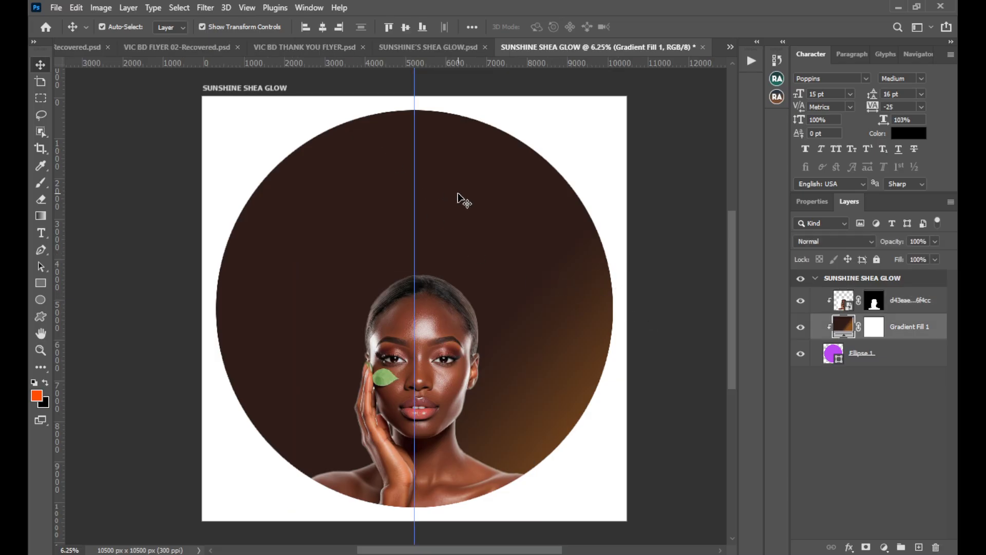
pyautogui.click(394, 47)
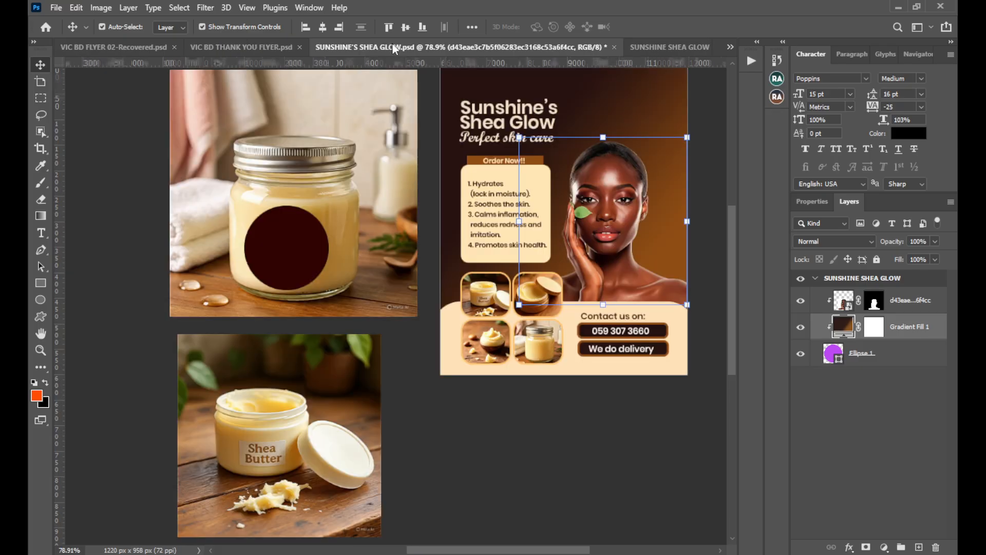
pyautogui.click(492, 112)
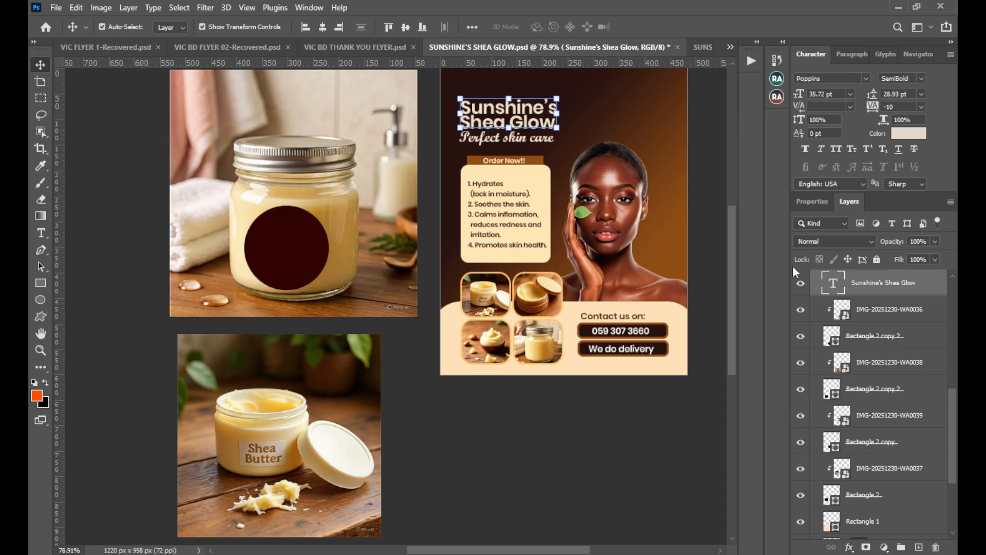
pyautogui.scroll(2, 903, 342)
pyautogui.keyDown('ctrl'); pyautogui.click(872, 358); pyautogui.keyUp('ctrl')
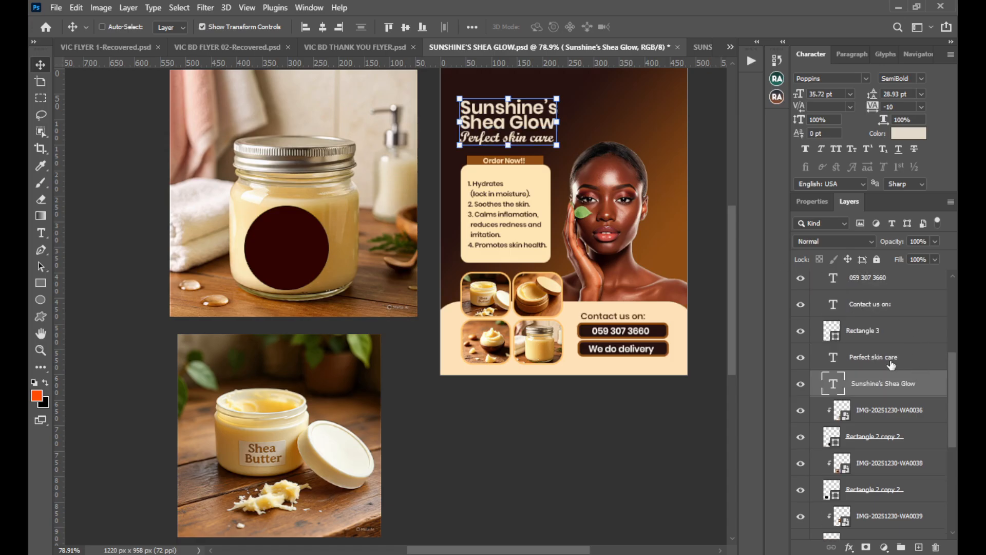
pyautogui.moveTo(898, 394); pyautogui.dragTo(403, 165)
pyautogui.hotkey('ctrl', 't')
pyautogui.moveTo(445, 216); pyautogui.dragTo(454, 192)
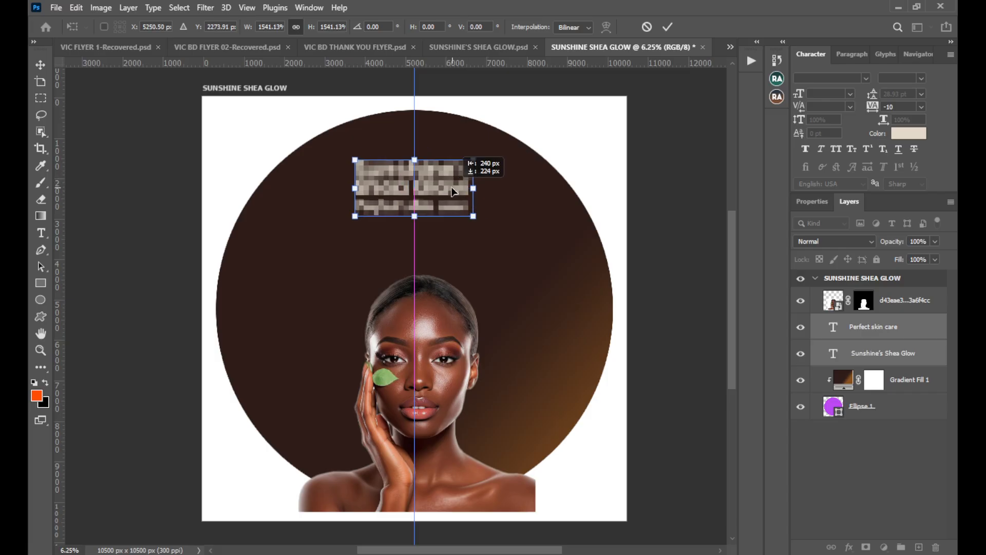
pyautogui.click(668, 26)
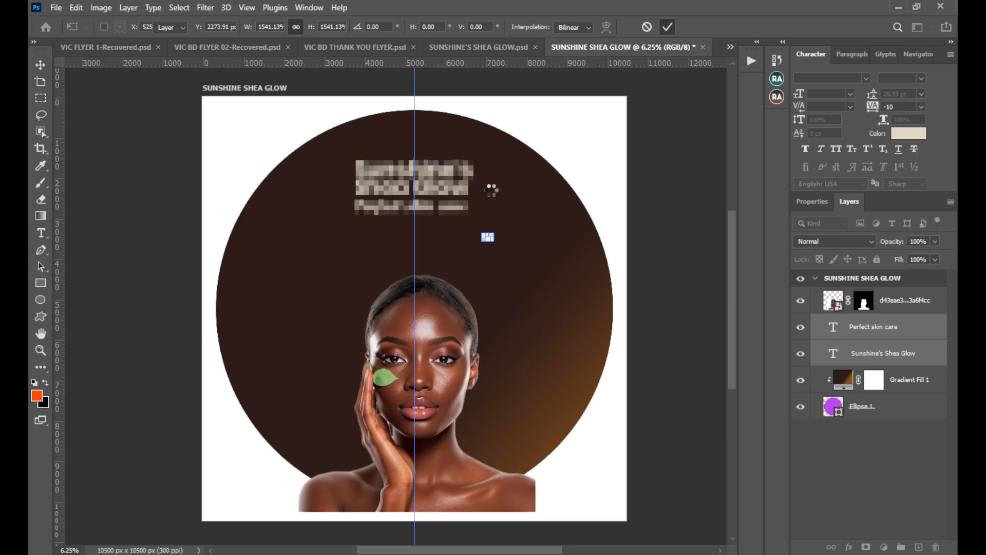
# Nudge the title and tagline texts slightly lower along the center guide and deselect them.
pyautogui.hotkey('shift', 'Down')
pyautogui.hotkey('shift', 'Down')
pyautogui.hotkey('shift', 'Down')
pyautogui.hotkey('shift', 'Down')
pyautogui.hotkey('shift', 'Down')
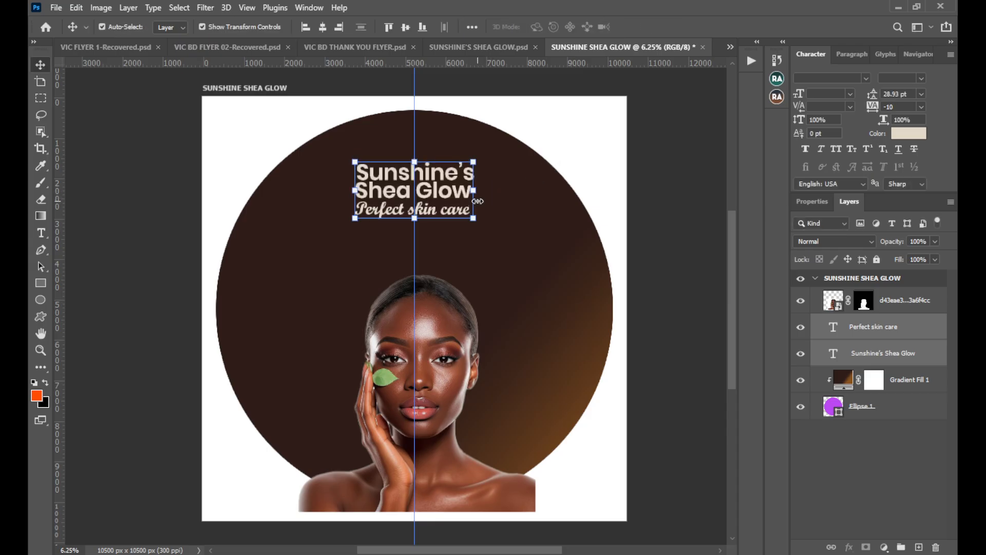
pyautogui.click(652, 190)
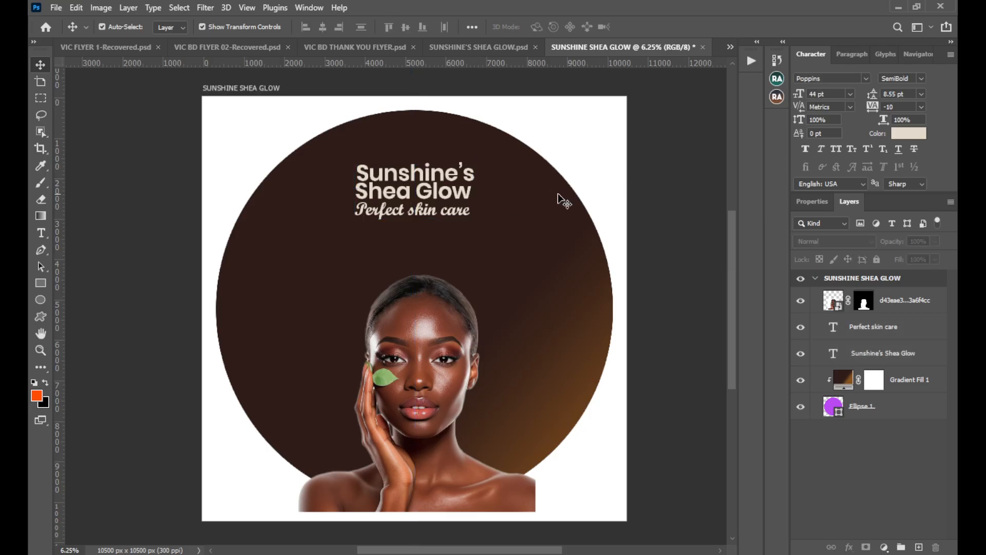
# Move the woman's portrait layer below both text layers and clip it to the circle with a clipping mask.
pyautogui.click(430, 376)
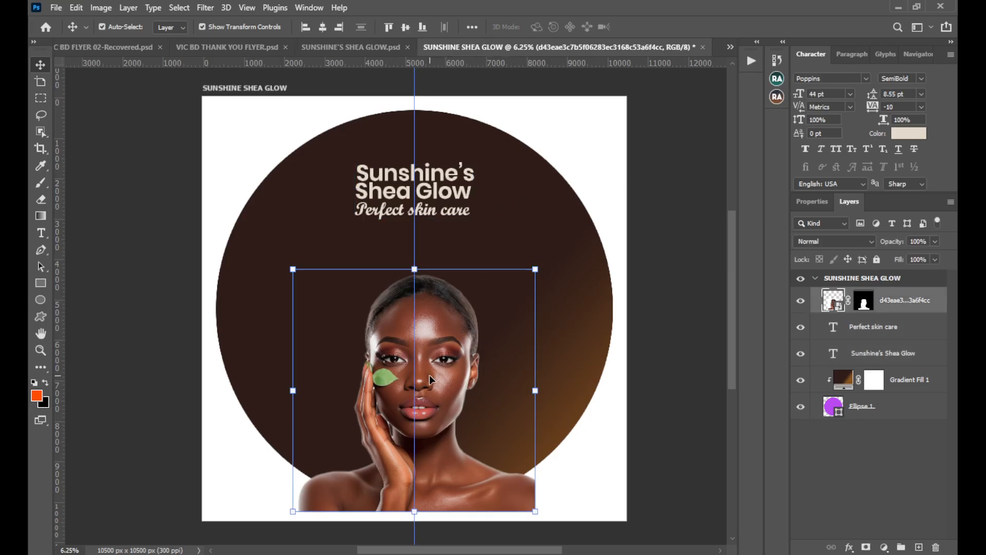
pyautogui.moveTo(891, 306); pyautogui.dragTo(904, 365)
pyautogui.rightClick(904, 359)
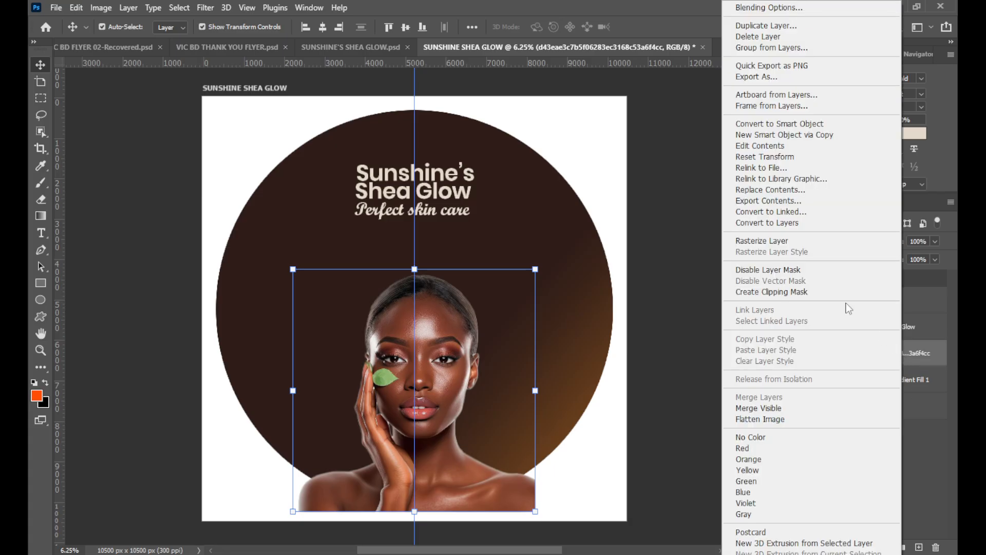
pyautogui.click(822, 291)
pyautogui.click(667, 311)
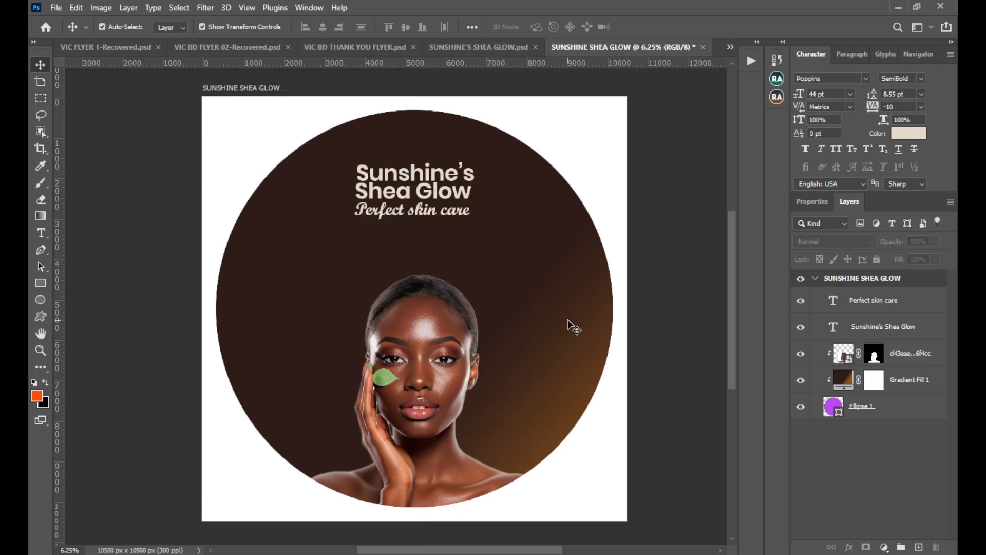
# Move the portrait layer above the text layers and clip it to the "Perfect skin care" text.
pyautogui.moveTo(902, 355); pyautogui.dragTo(892, 298)
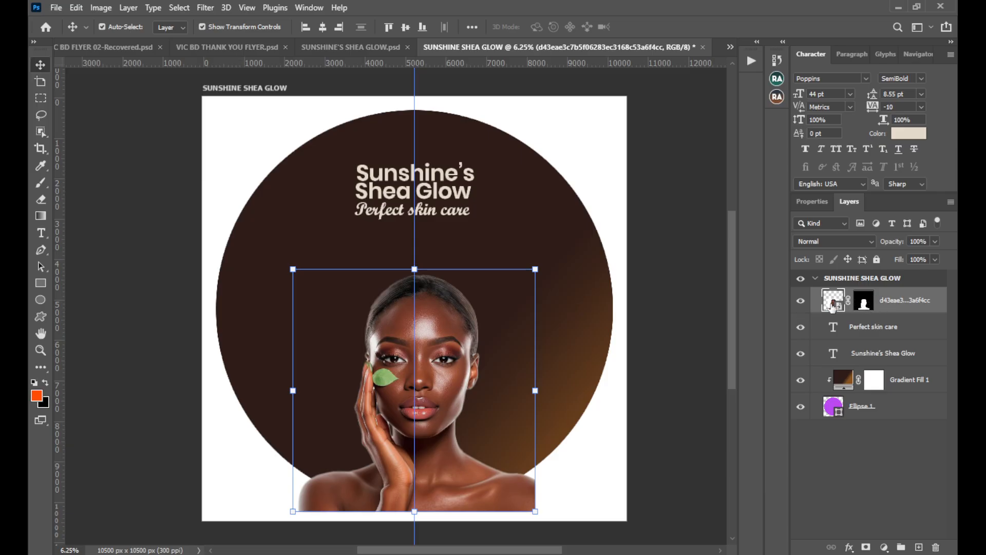
pyautogui.click(853, 329)
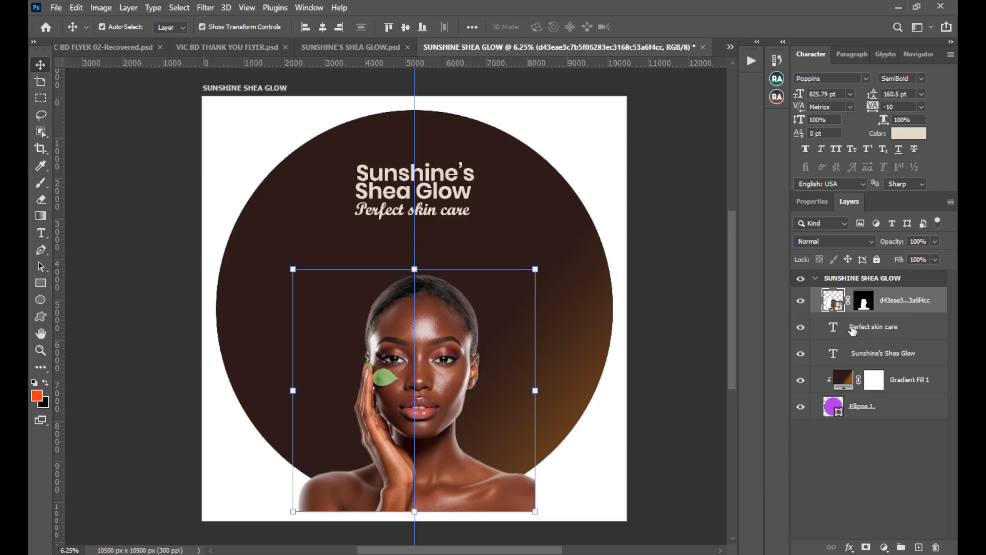
pyautogui.click(897, 305)
pyautogui.rightClick(897, 305)
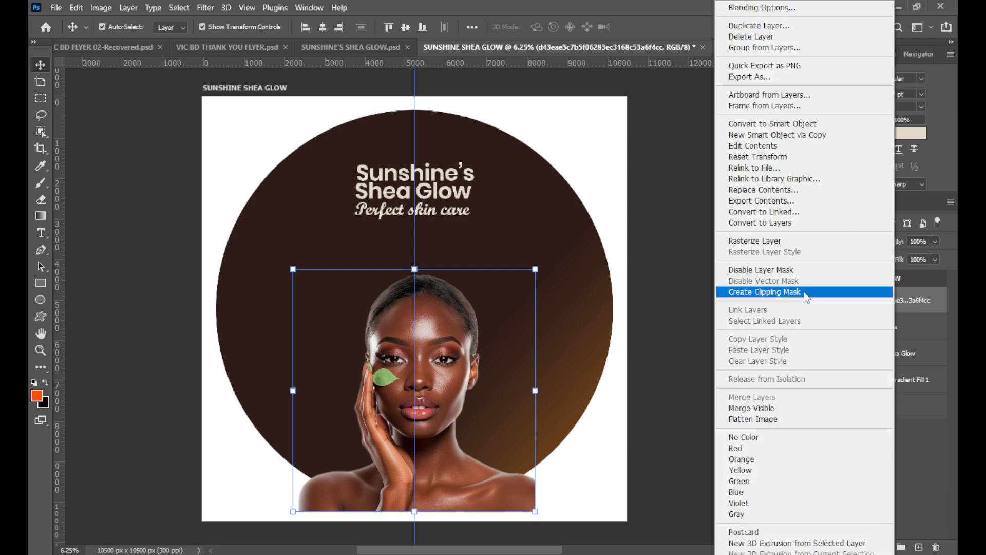
pyautogui.click(760, 289)
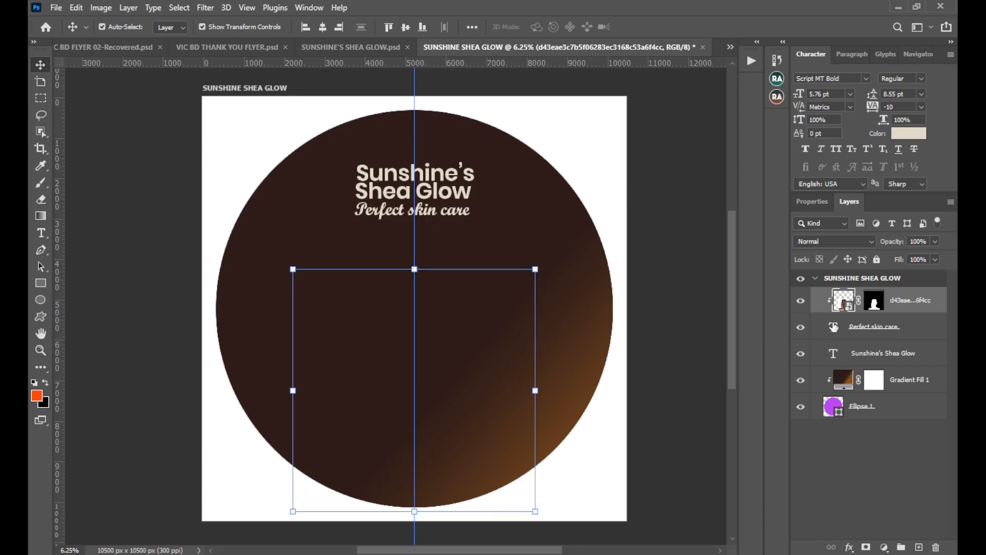
# Release the portrait layer's clipping mask from the "Perfect skin care" text.
pyautogui.click(862, 329)
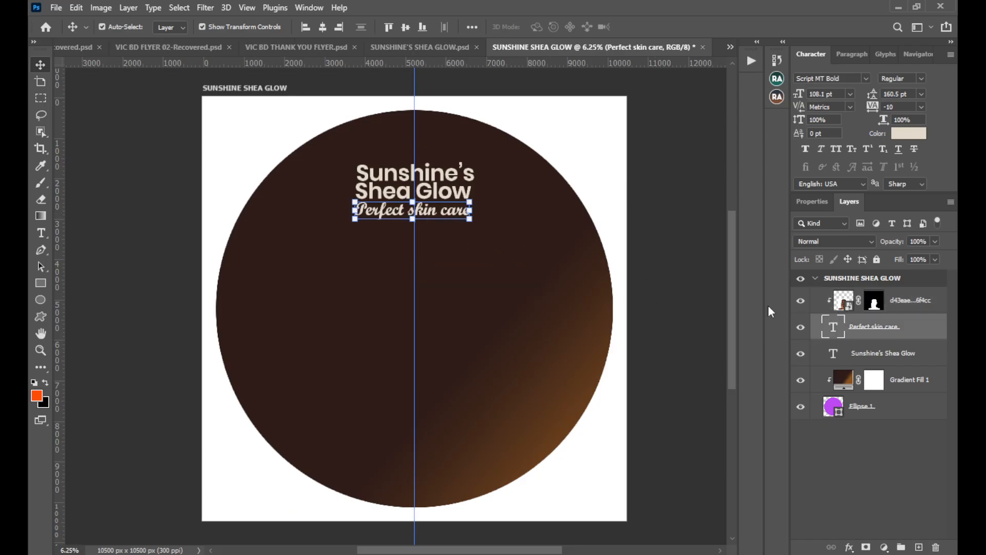
pyautogui.click(892, 308)
pyautogui.rightClick(897, 308)
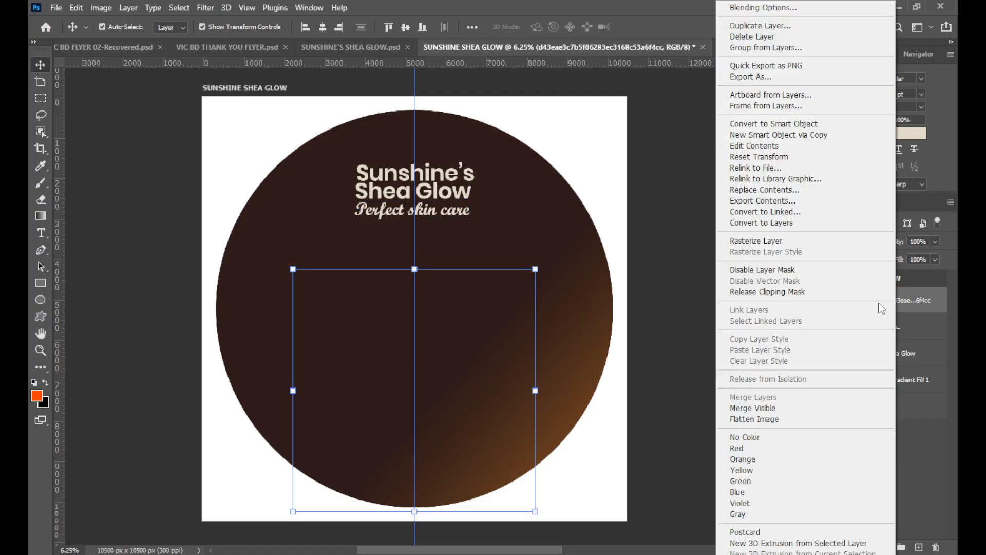
pyautogui.click(799, 293)
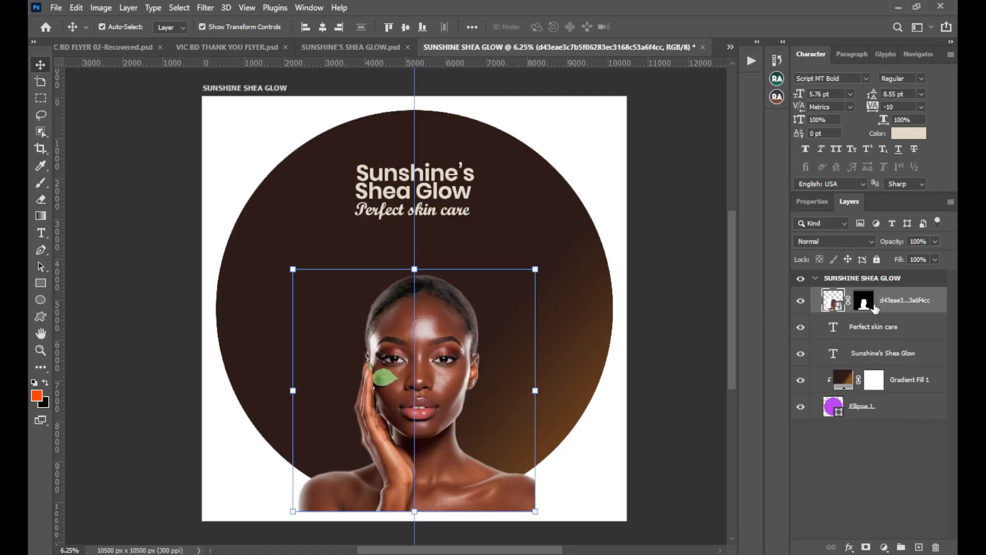
# Place the portrait layer directly above Gradient Fill 1, clip it to the circle again, and deselect it.
pyautogui.moveTo(893, 306); pyautogui.dragTo(899, 366)
pyautogui.click(900, 382)
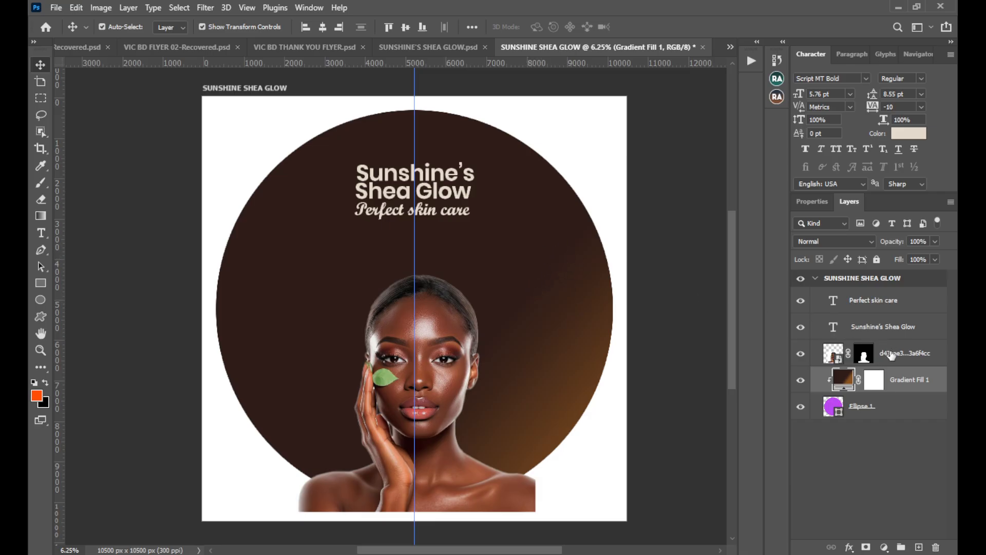
pyautogui.click(891, 355)
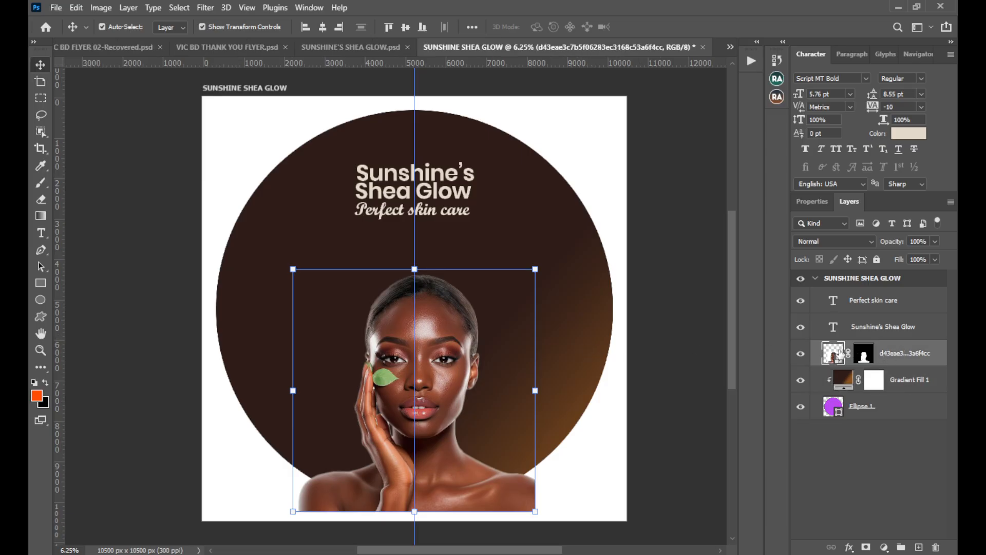
pyautogui.rightClick(905, 353)
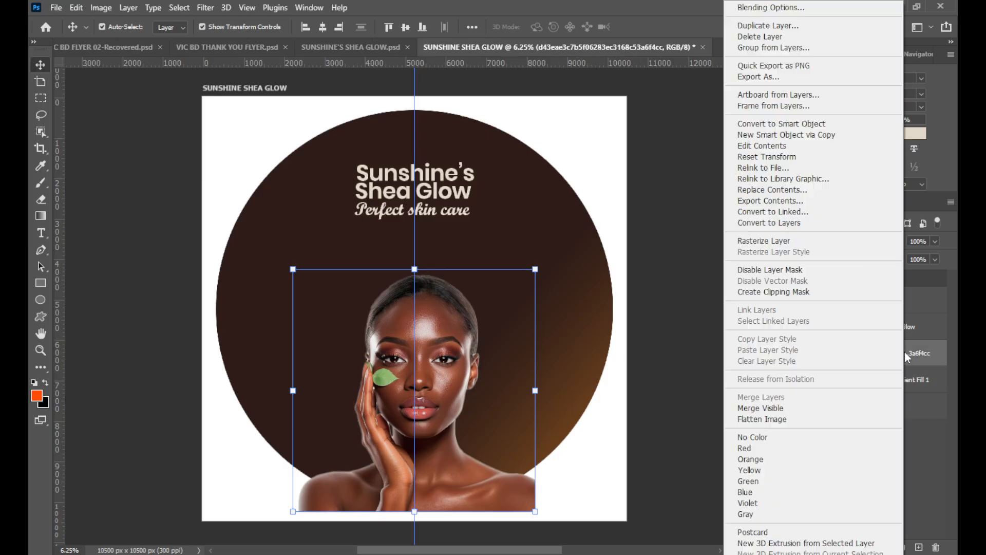
pyautogui.click(792, 294)
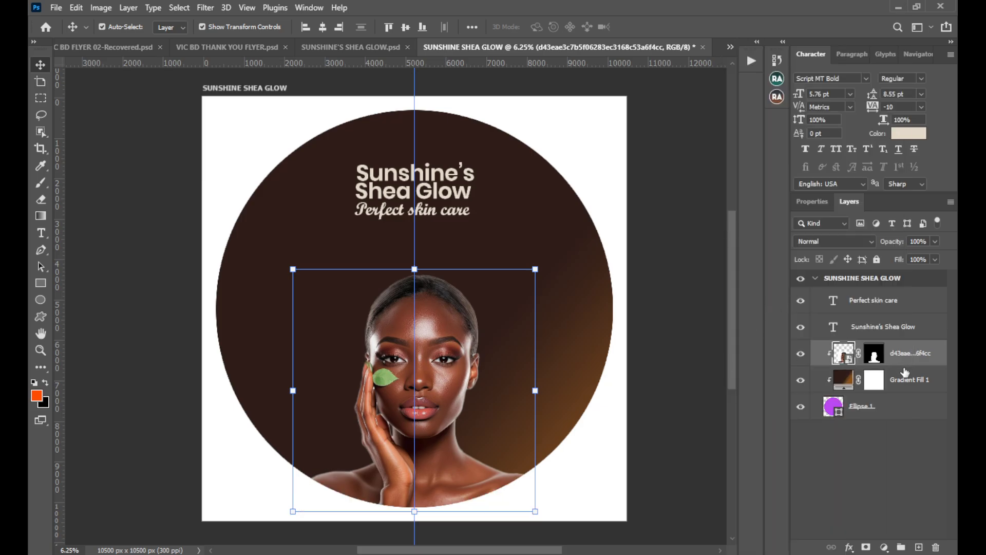
pyautogui.click(688, 395)
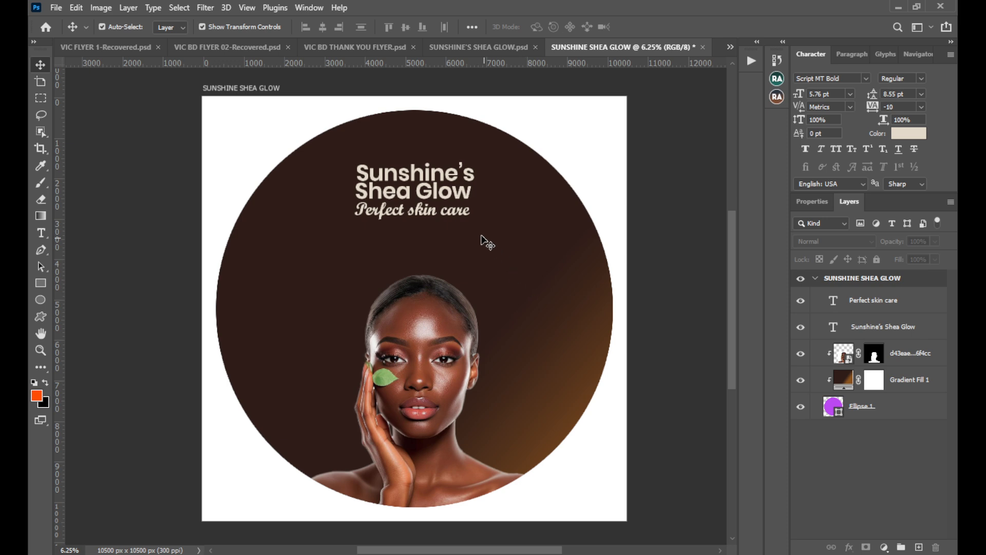
# Shift the title and tagline texts together slightly lower along the center guide, closer to the woman's head.
pyautogui.click(433, 176)
pyautogui.keyDown('shift'); pyautogui.click(905, 304); pyautogui.keyUp('shift')
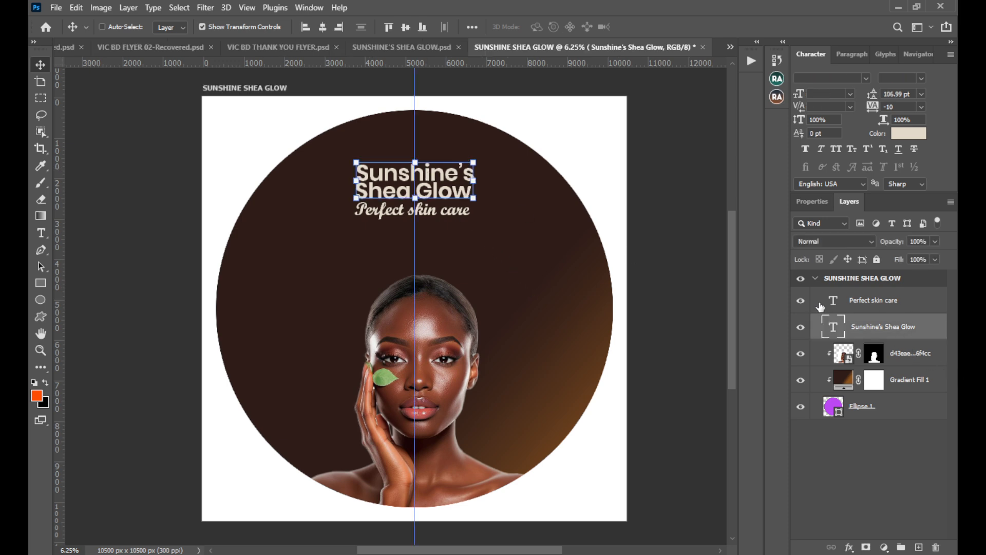
pyautogui.moveTo(441, 192); pyautogui.dragTo(455, 216)
pyautogui.click(637, 209)
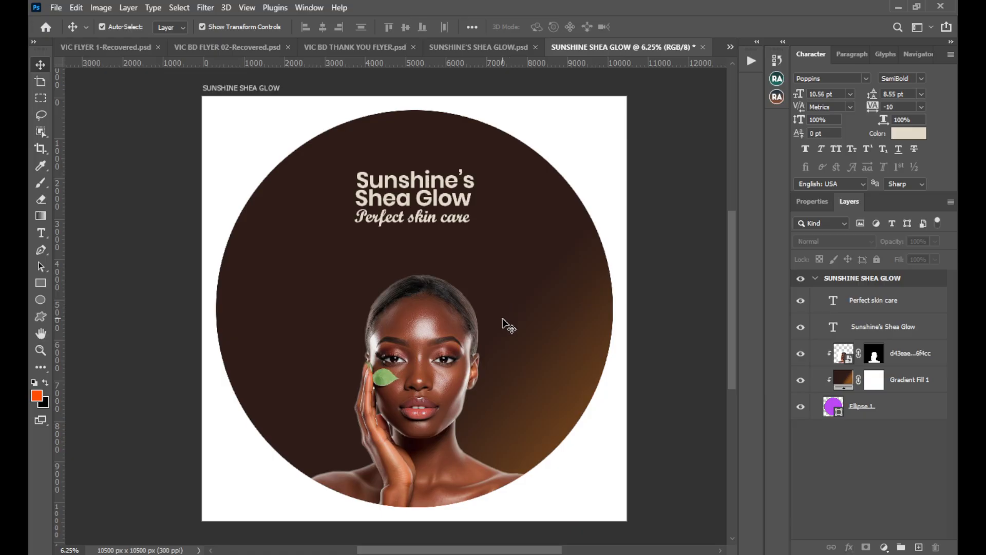
# In SUNSHINE'S SHEA GLOW.psd, select the open shea butter jar photo at the upper left of the flyer's product photo grid.
pyautogui.click(408, 366)
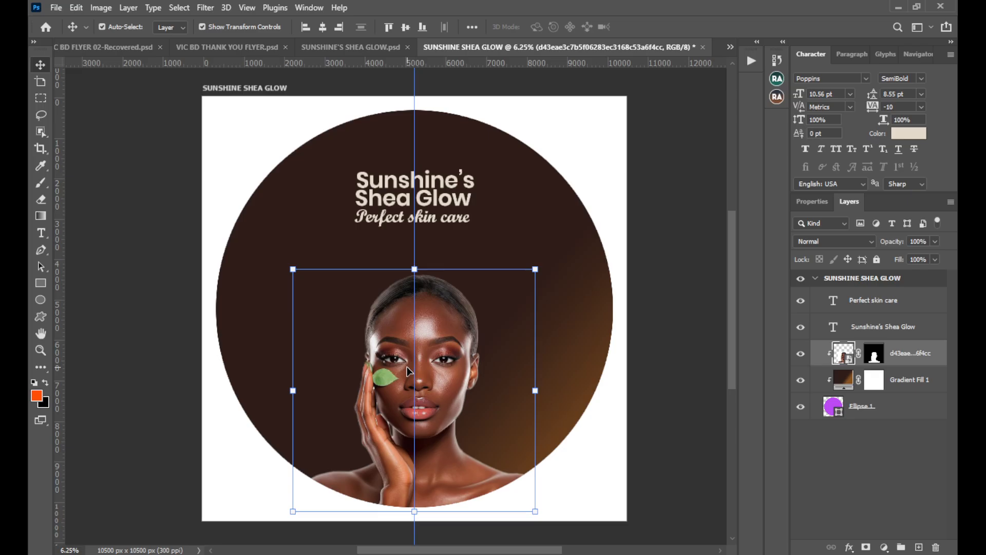
pyautogui.click(359, 51)
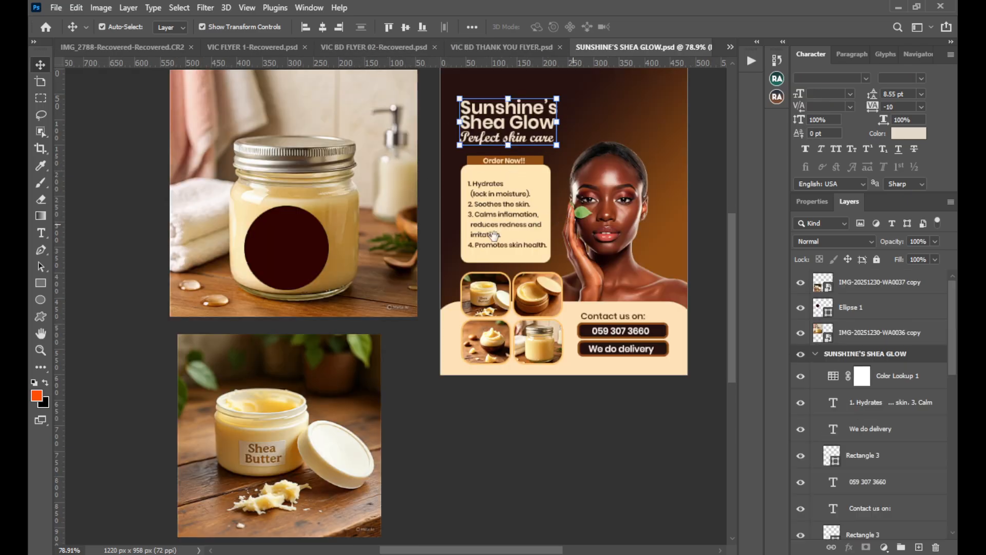
pyautogui.moveTo(570, 224); pyautogui.dragTo(381, 244)
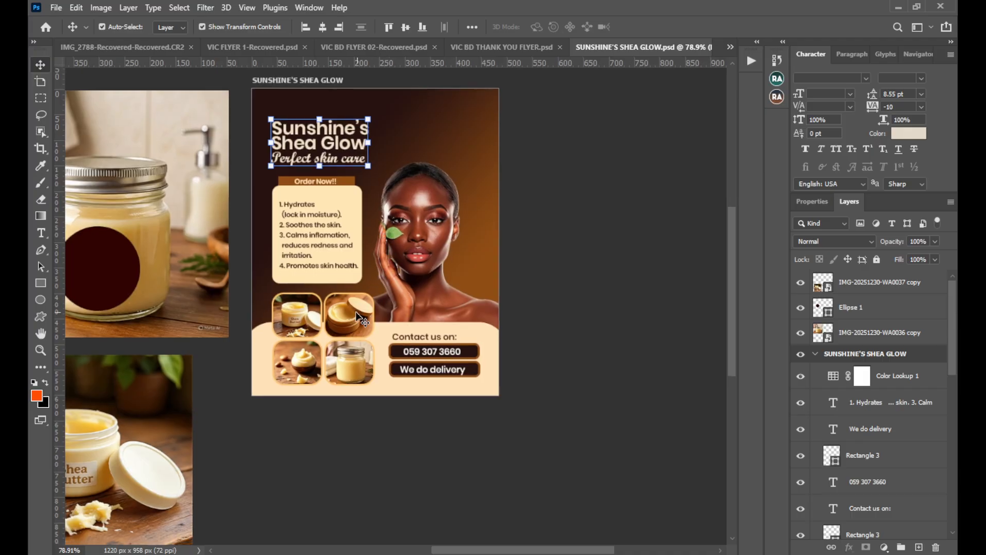
pyautogui.moveTo(348, 294); pyautogui.dragTo(405, 283)
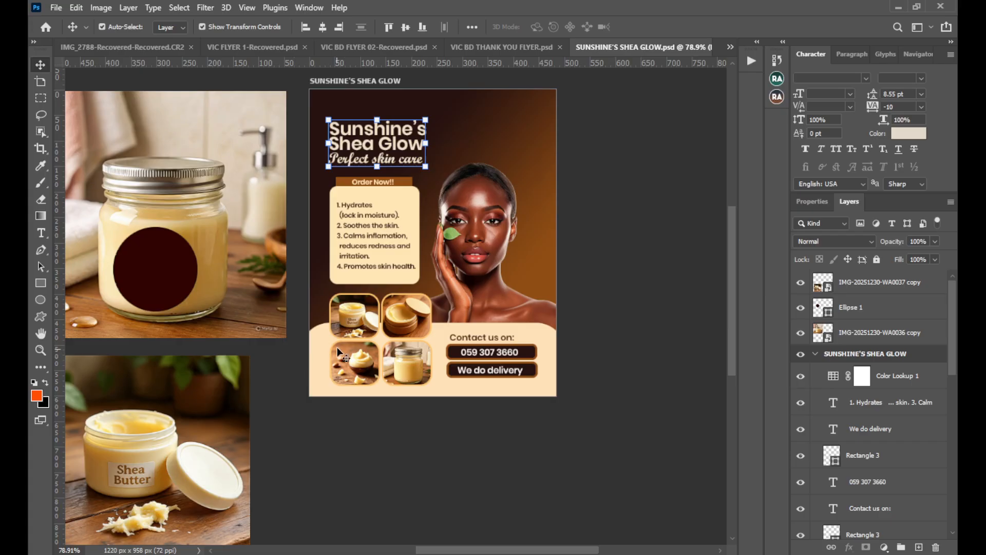
pyautogui.click(356, 322)
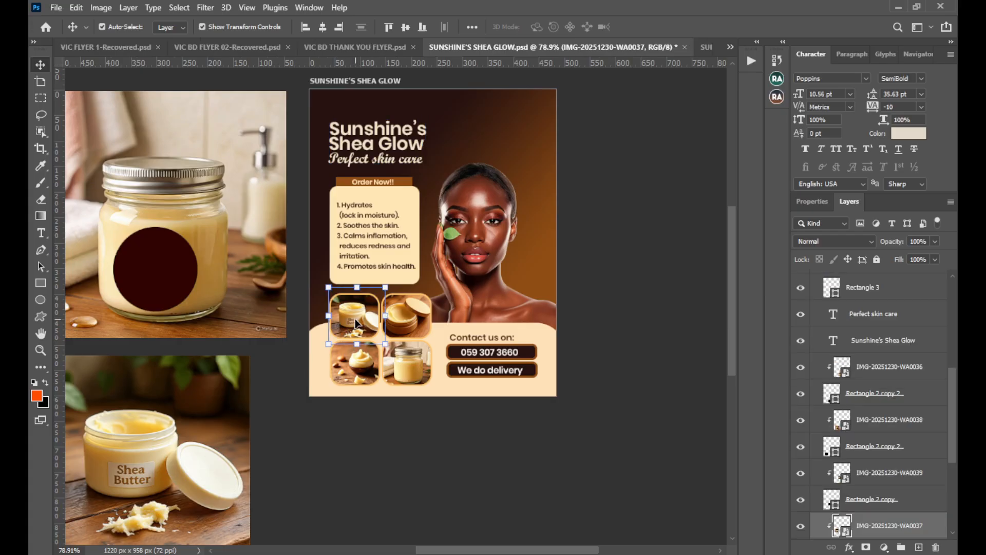
pyautogui.press('ctrl')
pyautogui.keyDown('ctrl'); pyautogui.keyDown('alt'); pyautogui.click(356, 322); pyautogui.keyUp('alt'); pyautogui.keyUp('ctrl')
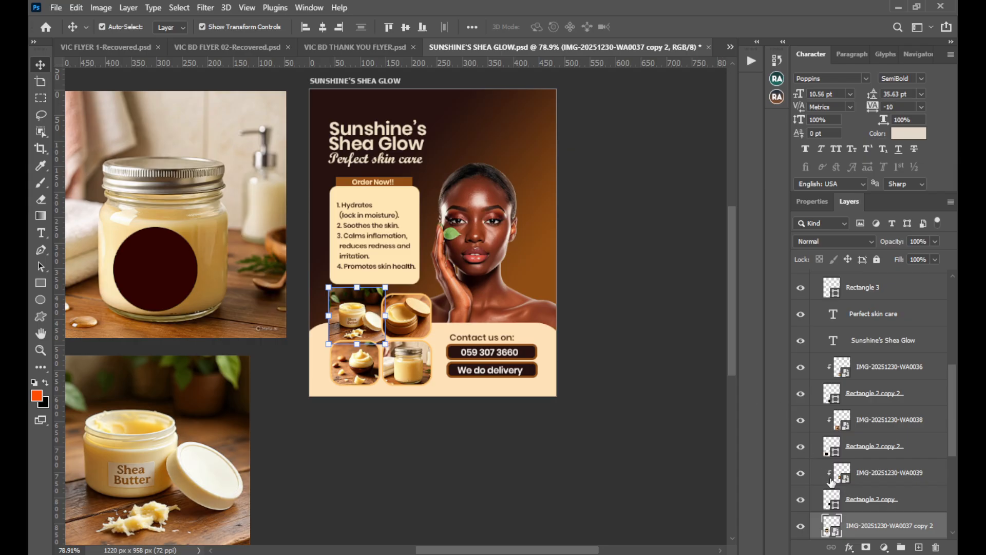
pyautogui.hotkey('ctrl', 'z')
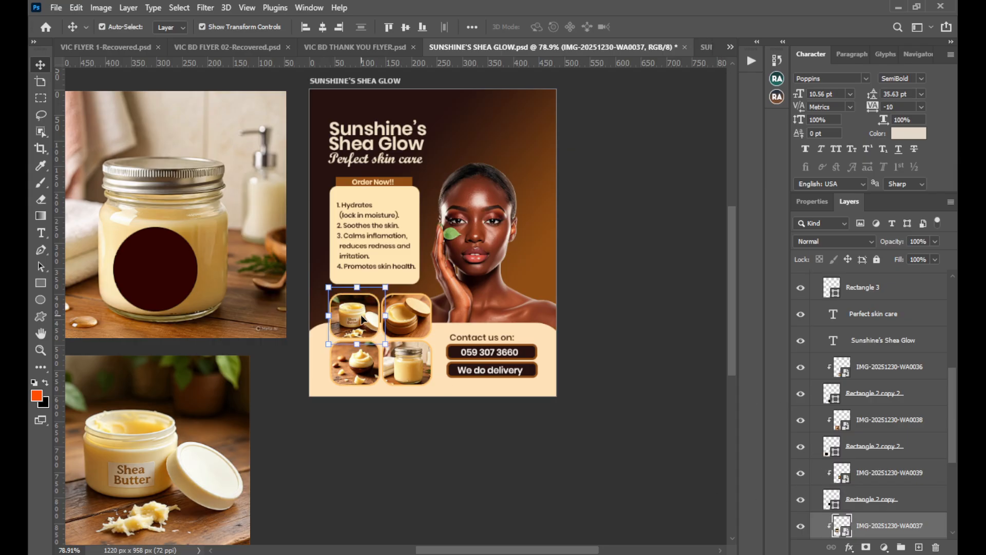
# Copy the selected jar photo into the label, scale it to about 35%, and position it at the circle's lower left beside the portrait.
pyautogui.moveTo(880, 525); pyautogui.dragTo(478, 403)
pyautogui.hotkey('ctrl', 't')
pyautogui.moveTo(433, 361); pyautogui.dragTo(322, 450)
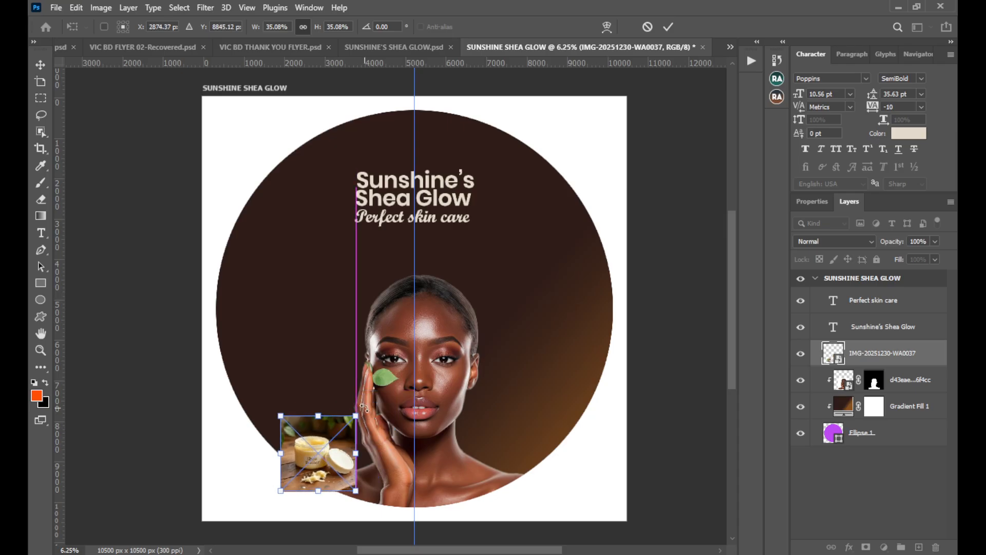
pyautogui.click(667, 27)
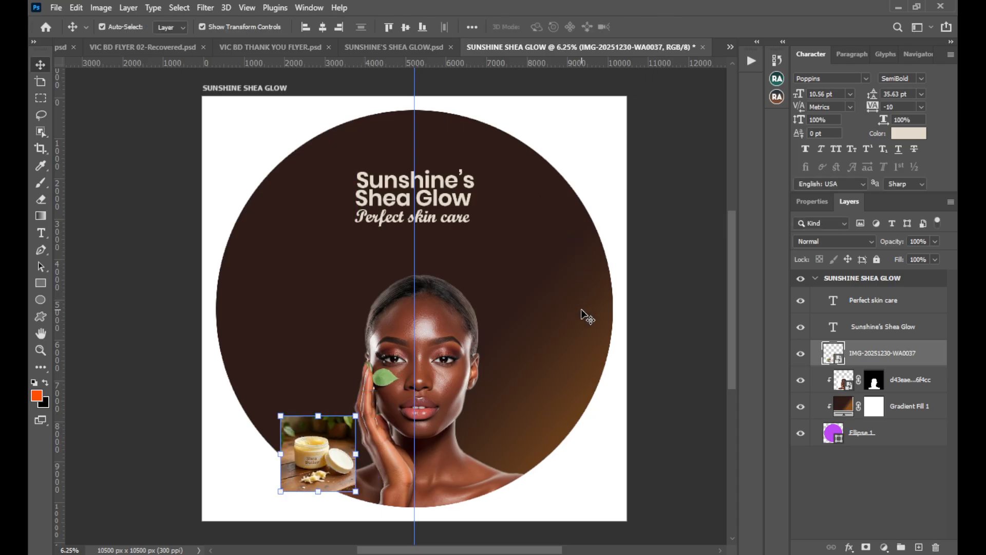
pyautogui.moveTo(312, 437); pyautogui.dragTo(318, 437)
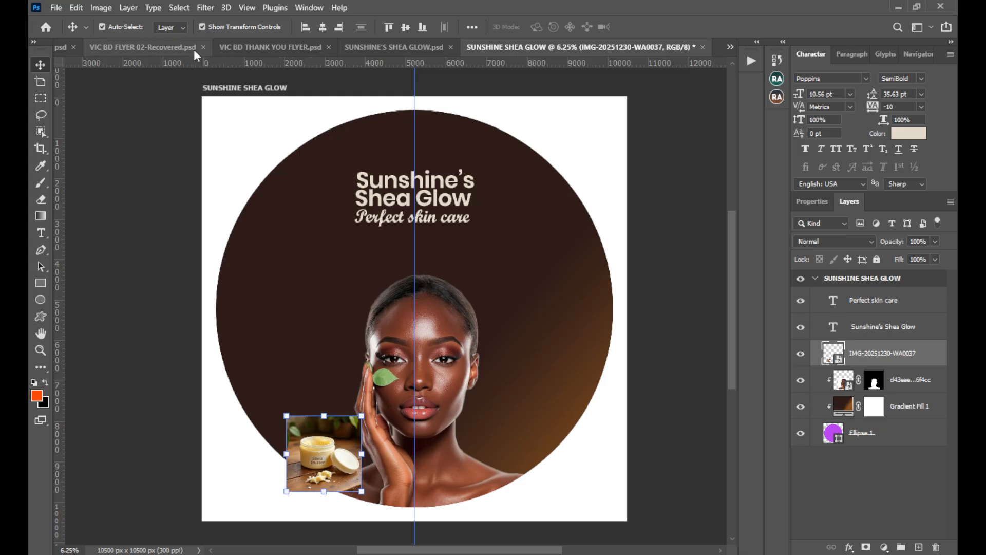
# Select the subject of the open shea butter jar photo and add a layer mask that removes its background.
pyautogui.click(180, 7)
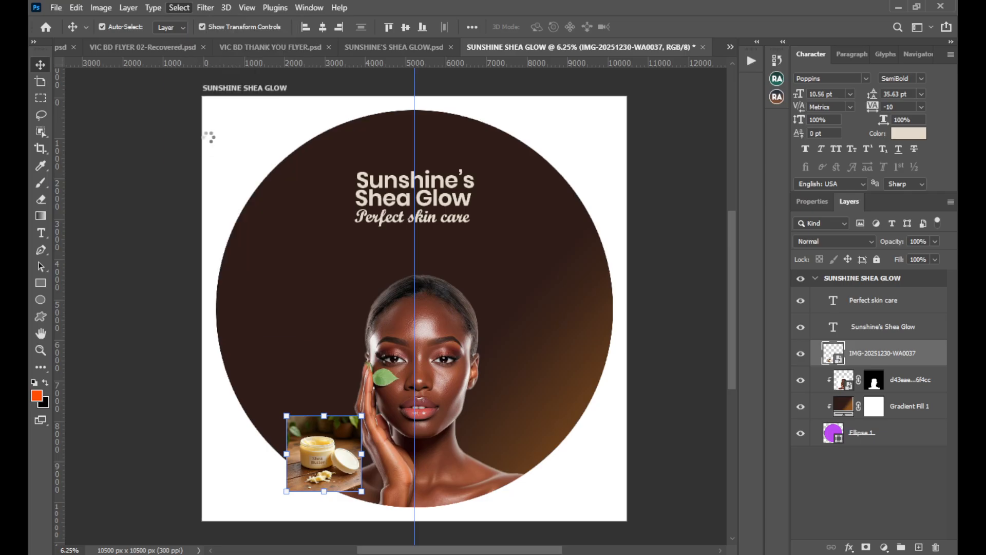
pyautogui.click(193, 159)
pyautogui.scroll(-1, 329, 297)
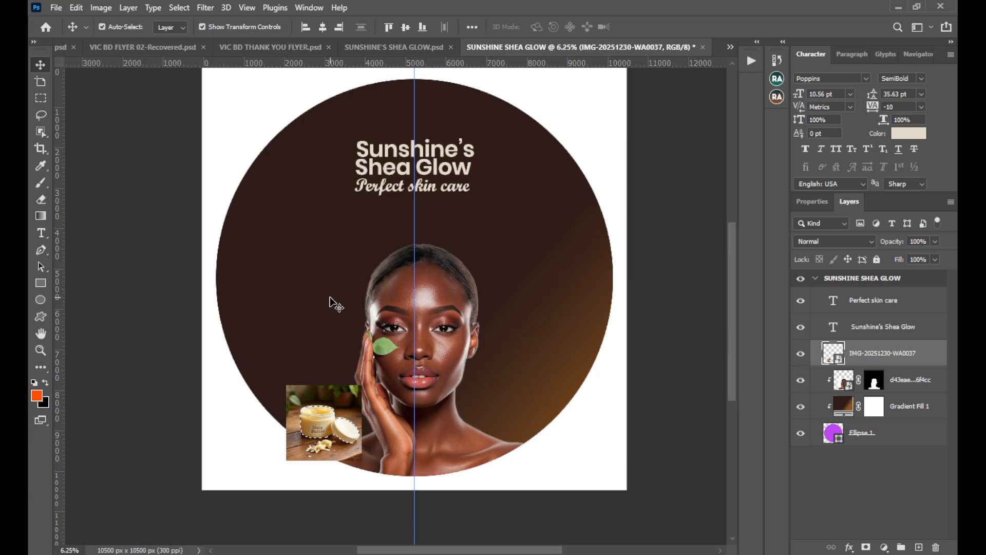
pyautogui.click(867, 547)
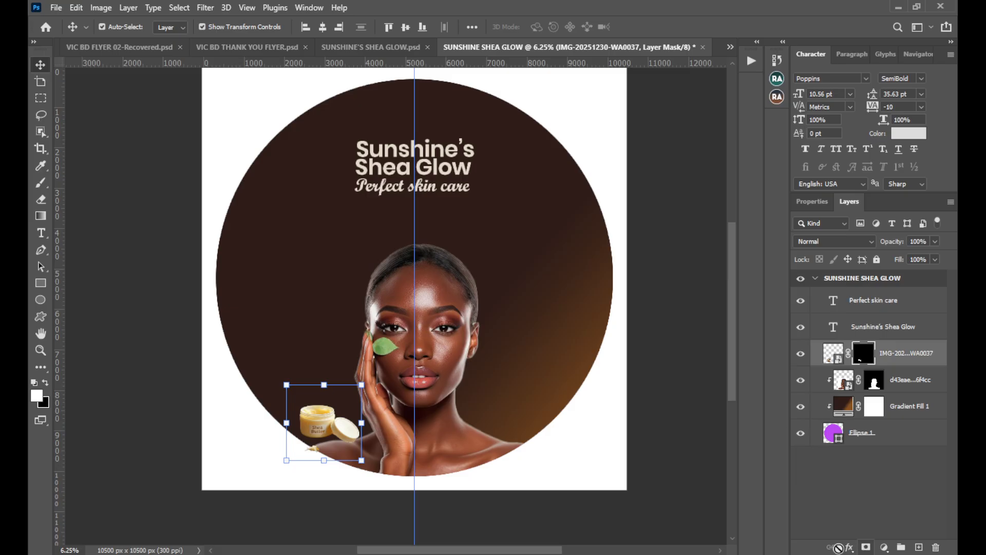
# Enlarge the cut-out open jar to about 153%, shift it slightly lower, and clip its layer to the circle.
pyautogui.moveTo(362, 423); pyautogui.dragTo(401, 422)
pyautogui.moveTo(338, 433); pyautogui.dragTo(337, 447)
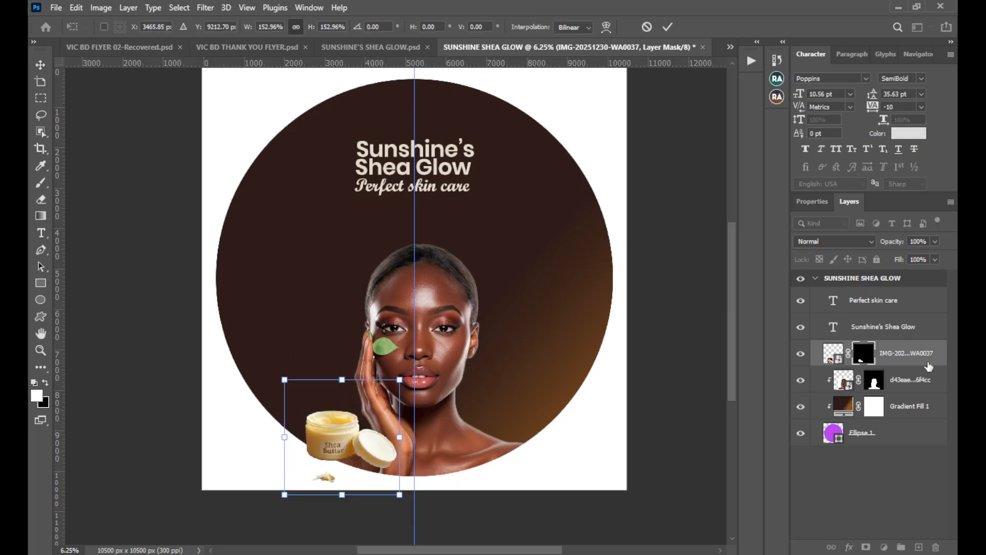
pyautogui.press('Return')
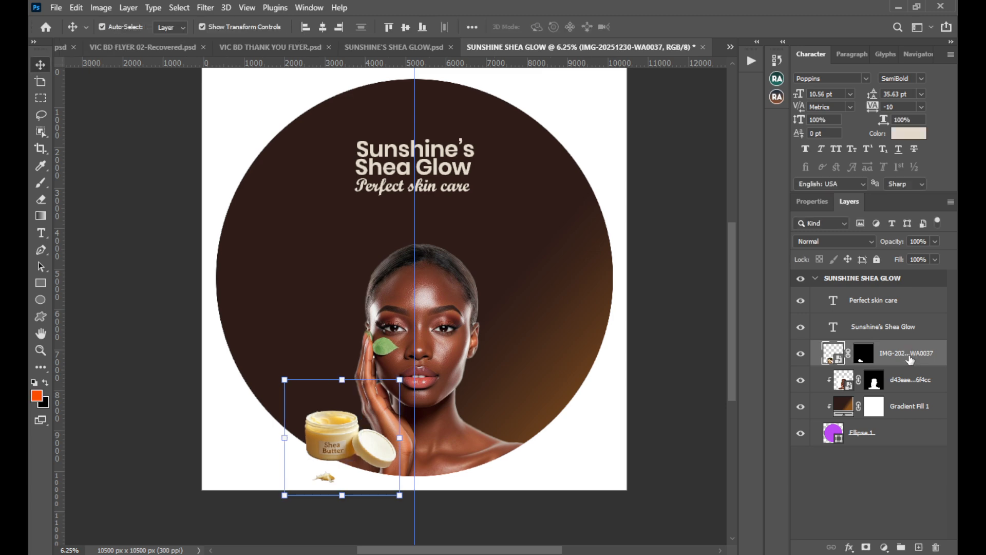
pyautogui.moveTo(900, 359)
pyautogui.mouseDown()
pyautogui.moveTo(900, 392)
pyautogui.moveTo(890, 352)
pyautogui.mouseUp()
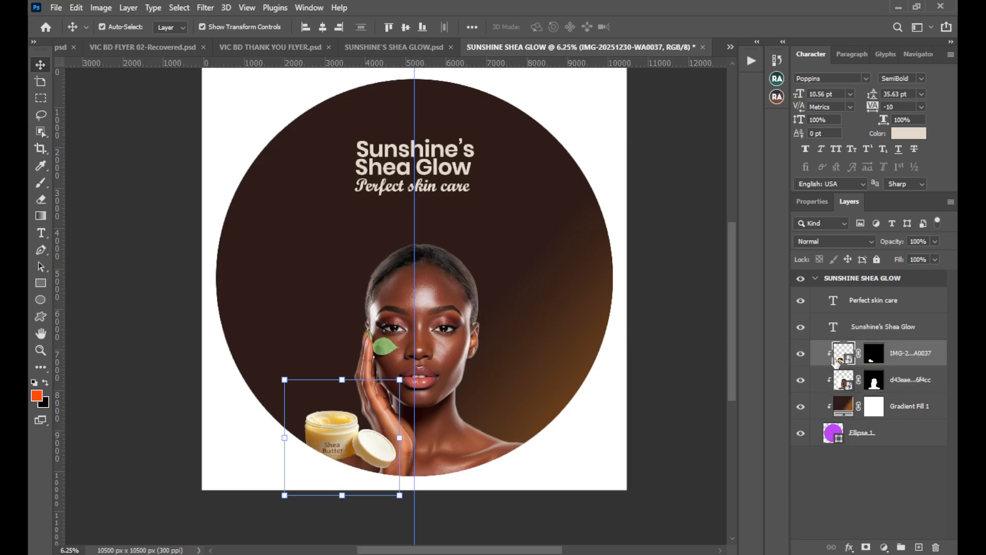
# Scale the open jar to about 85% and move it against the circle's lower left edge beside the woman's shoulder.
pyautogui.moveTo(331, 438); pyautogui.dragTo(329, 448)
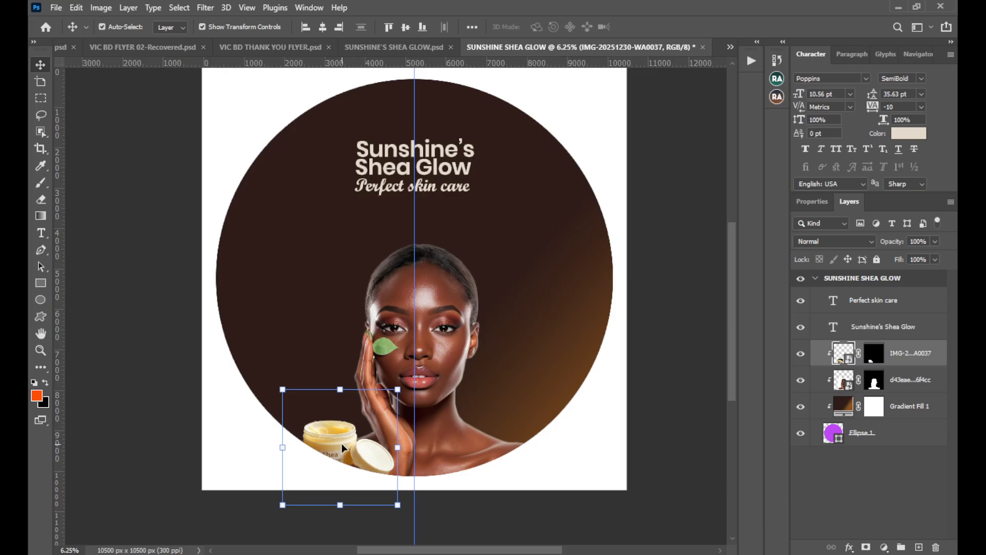
pyautogui.moveTo(359, 454); pyautogui.dragTo(323, 433)
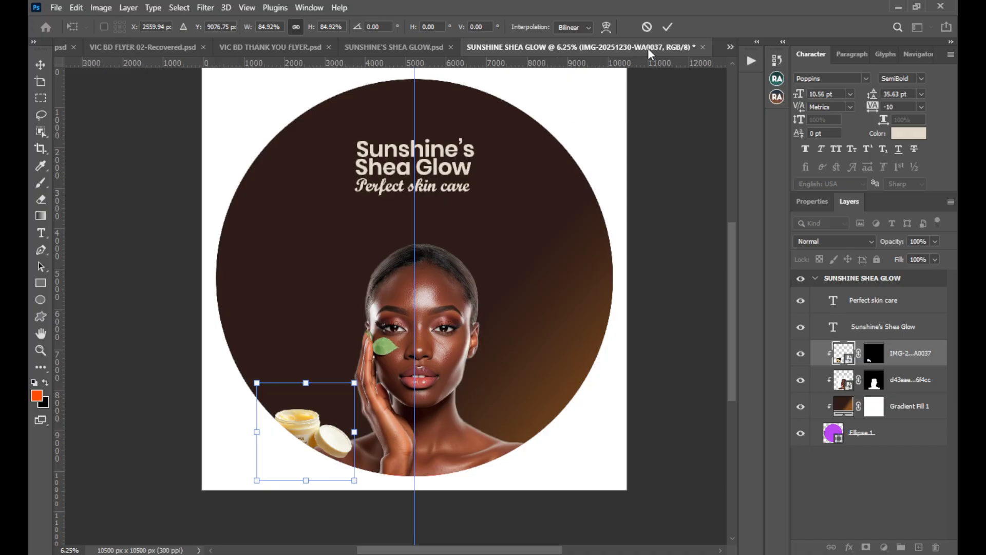
pyautogui.click(668, 27)
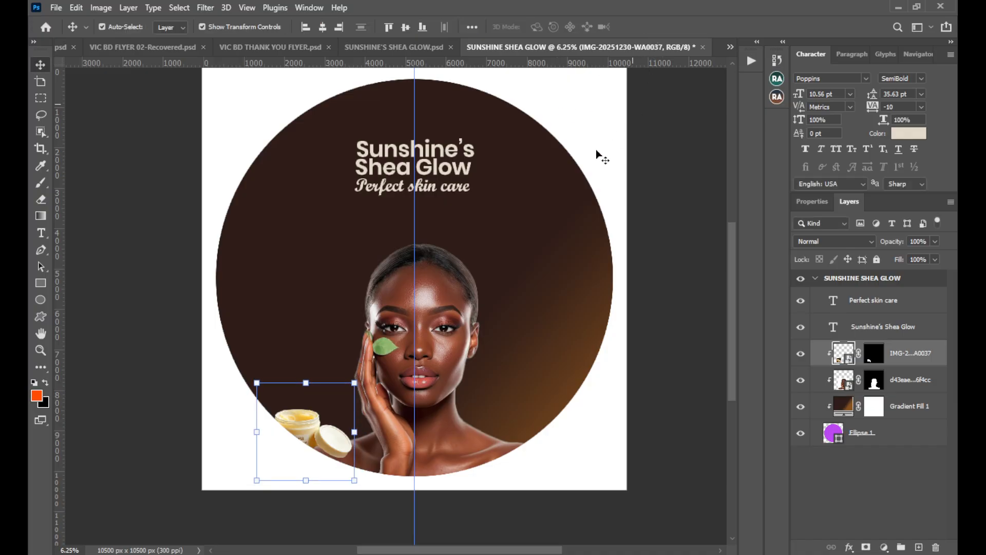
# Copy the closed jar photo from SUNSHINE'S SHEA GLOW.psd into the label and position it at the circle's lower right beside the portrait.
pyautogui.click(378, 46)
pyautogui.click(536, 345)
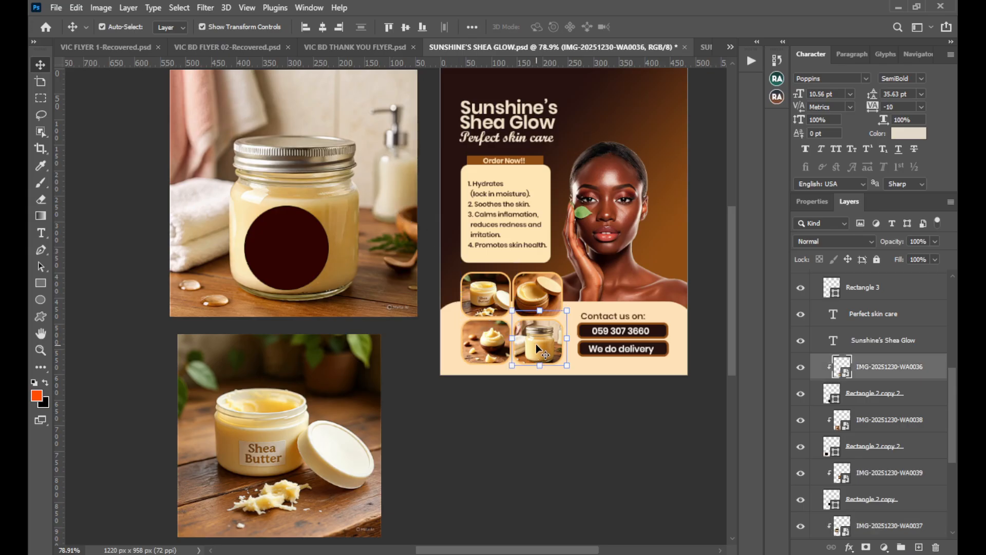
pyautogui.moveTo(904, 374); pyautogui.dragTo(565, 283)
pyautogui.moveTo(568, 329); pyautogui.dragTo(506, 383)
pyautogui.click(668, 27)
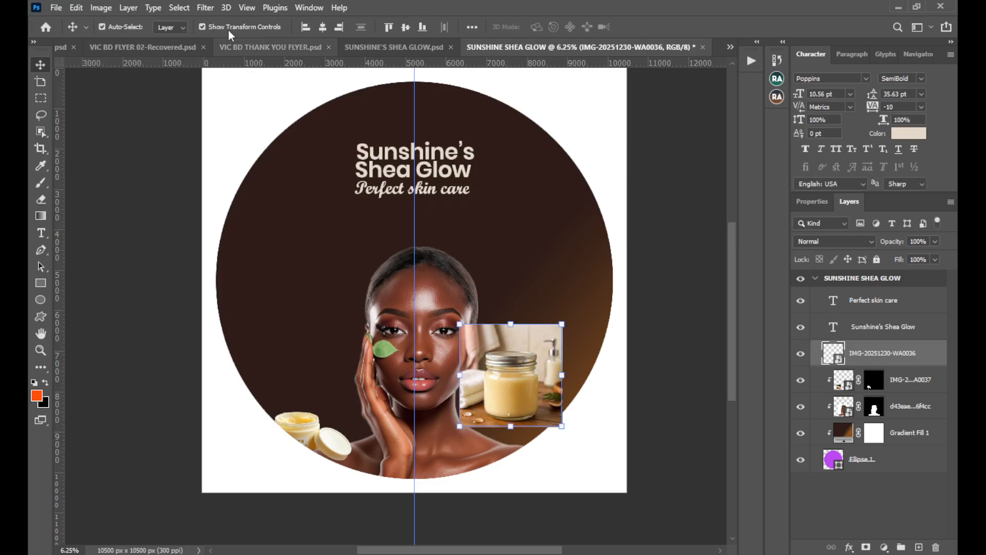
# Mask the closed jar photo to its subject and place it behind the woman's shoulder, clipped directly below the portrait layer.
pyautogui.click(185, 9)
pyautogui.click(210, 161)
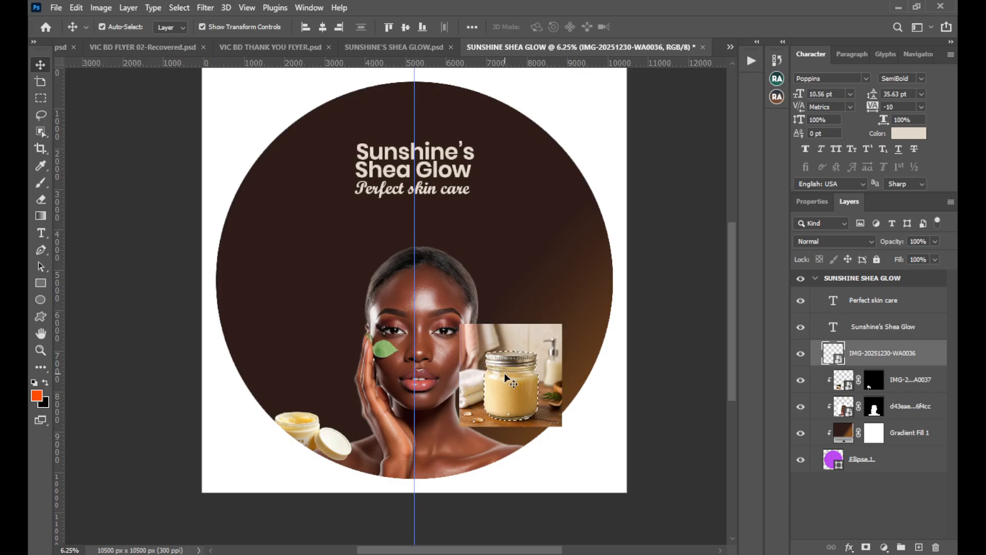
pyautogui.click(866, 547)
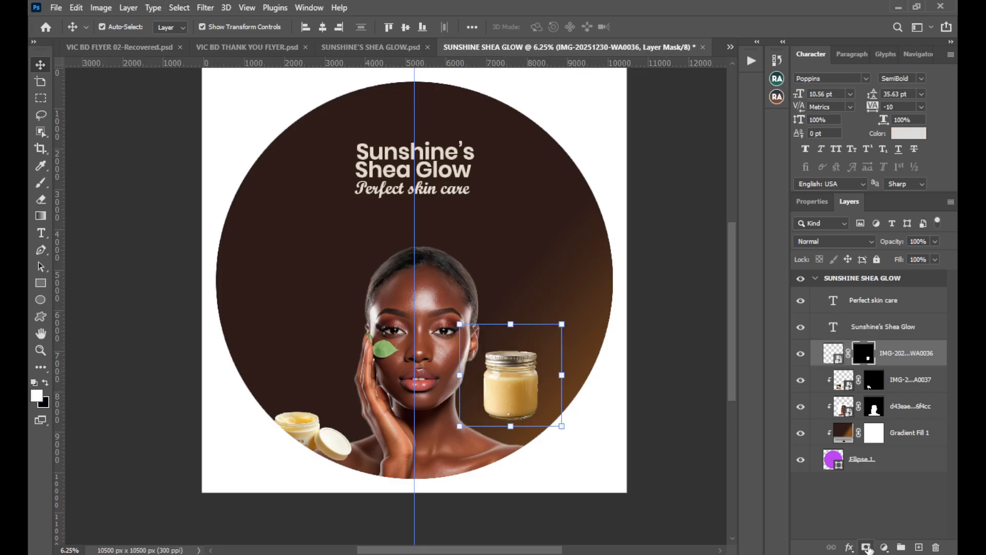
pyautogui.moveTo(522, 379); pyautogui.dragTo(504, 406)
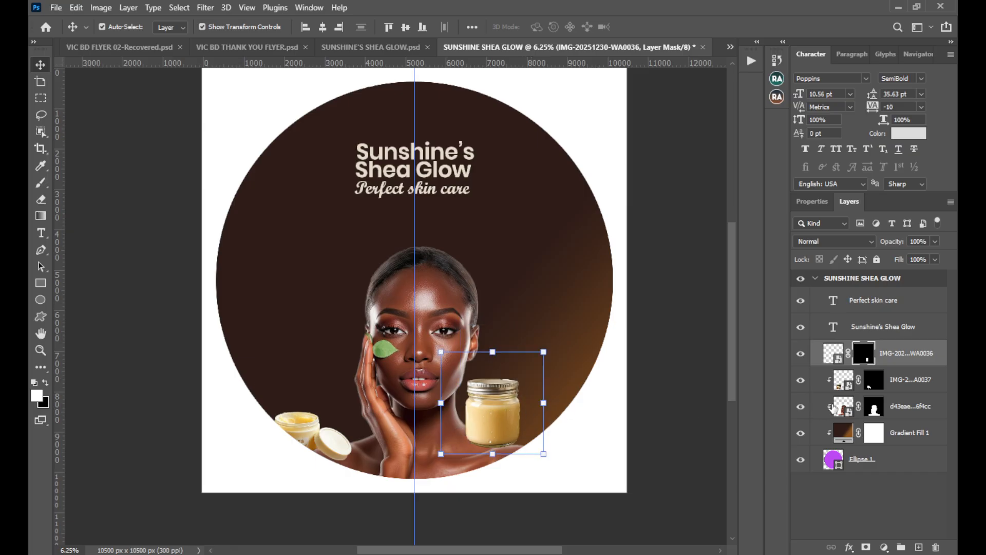
pyautogui.moveTo(901, 360); pyautogui.dragTo(900, 413)
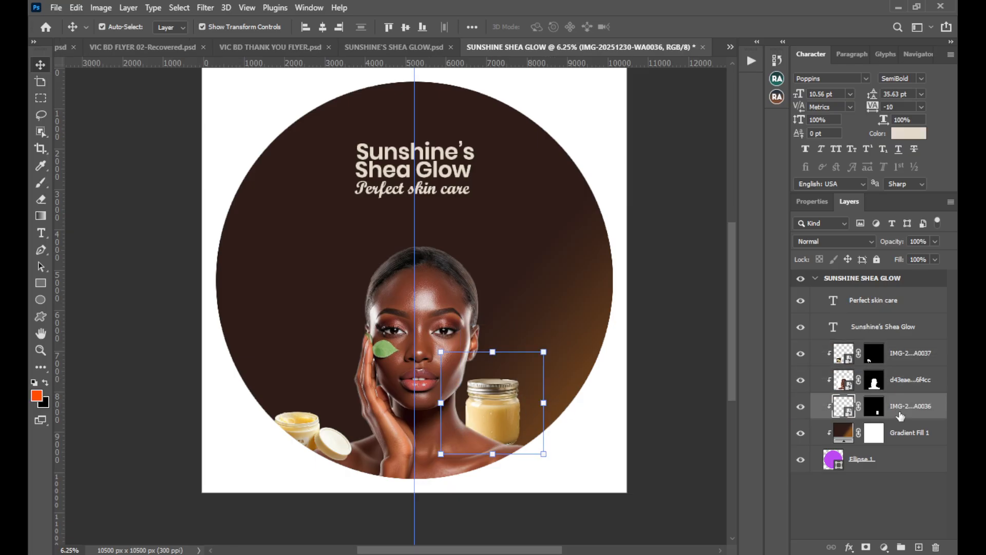
# Scale the closed jar to about 104% and rotate it 45°, positioning it so it leans out from behind the woman's shoulder.
pyautogui.moveTo(444, 408); pyautogui.dragTo(433, 406)
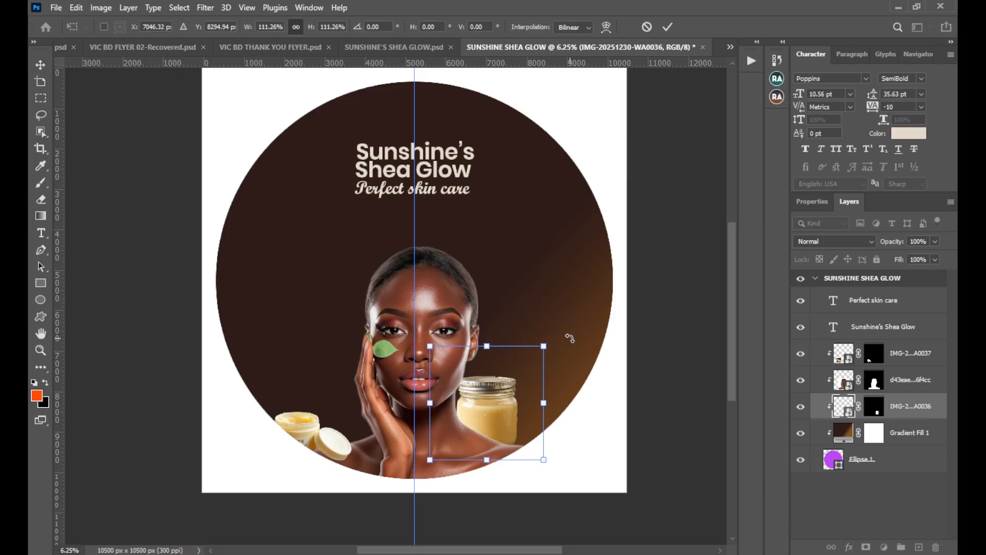
pyautogui.moveTo(570, 338); pyautogui.dragTo(601, 393)
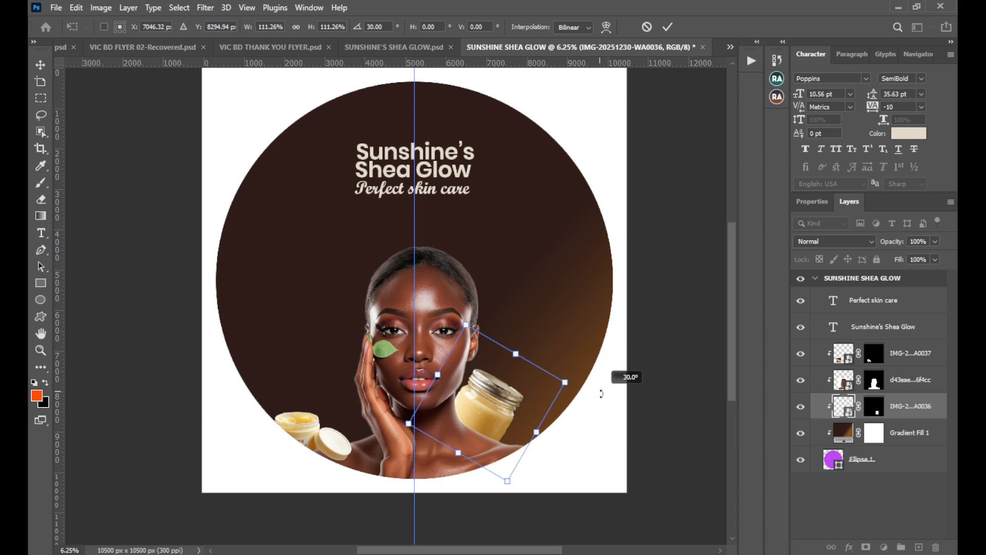
pyautogui.moveTo(484, 409); pyautogui.dragTo(491, 411)
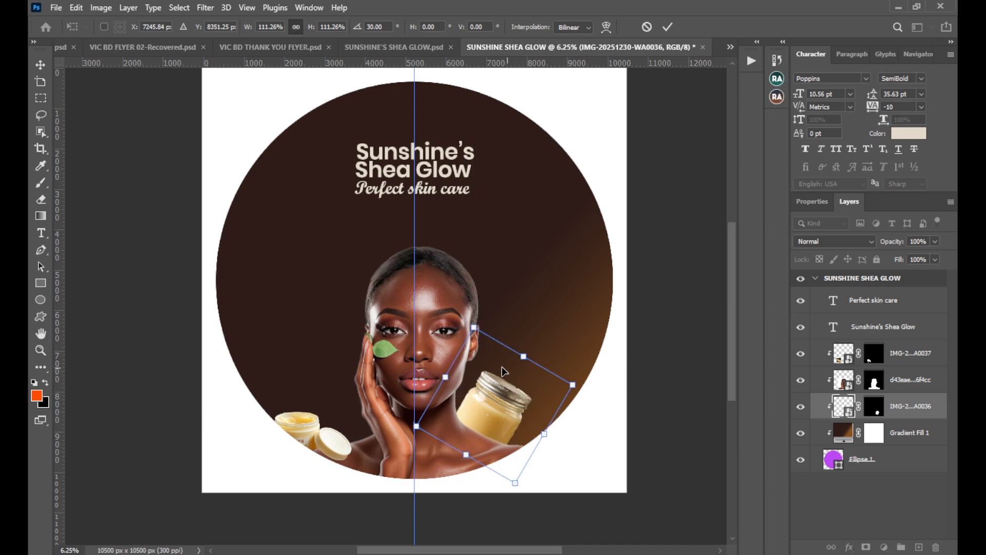
pyautogui.moveTo(403, 422); pyautogui.dragTo(424, 406)
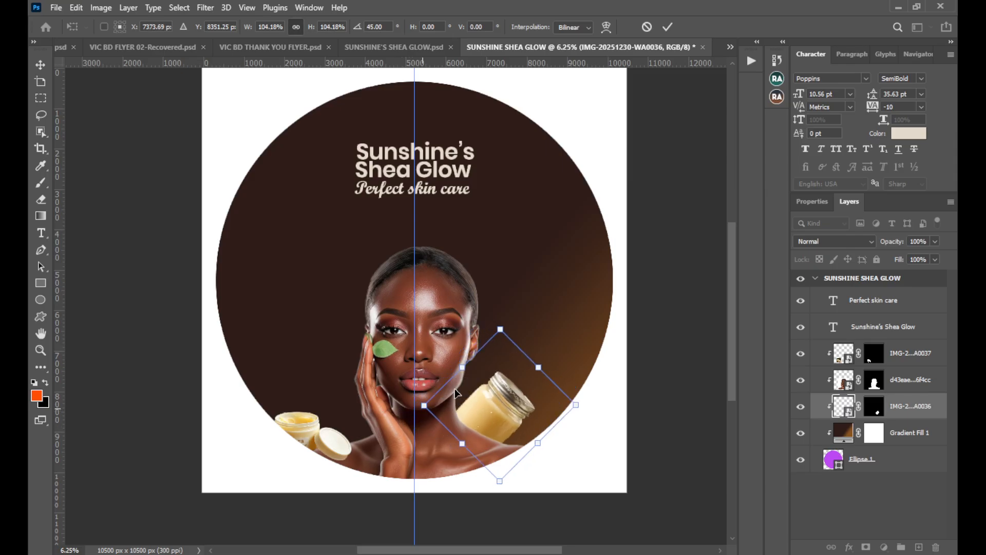
pyautogui.click(667, 27)
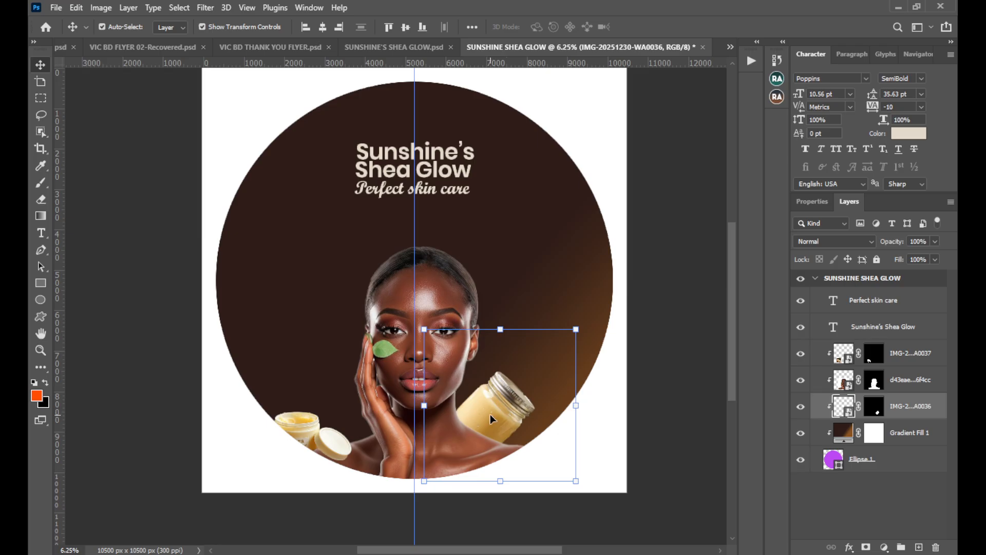
# Copy the shea butter bowl photo at the lower left of the product grid in SUNSHINE'S SHEA GLOW.psd into the label.
pyautogui.click(404, 47)
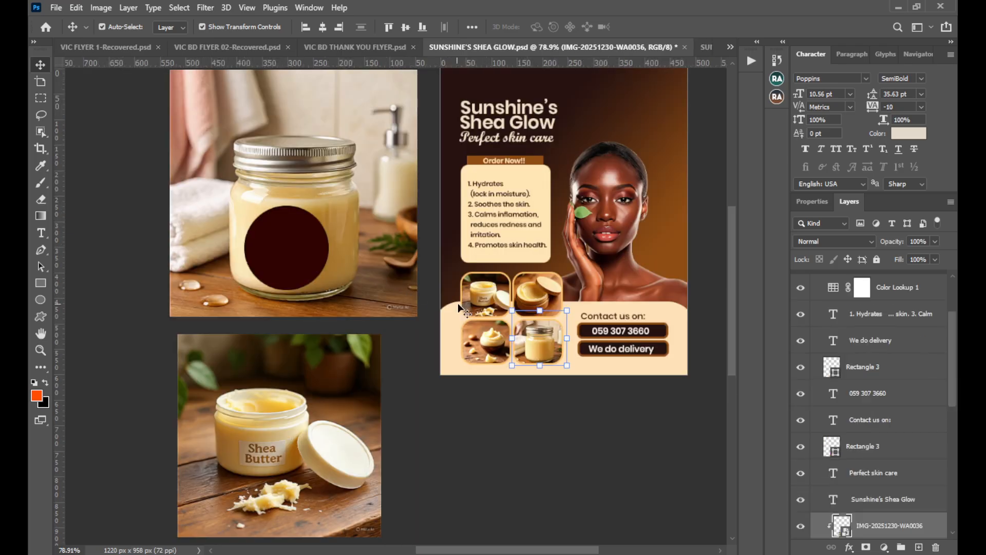
pyautogui.click(494, 336)
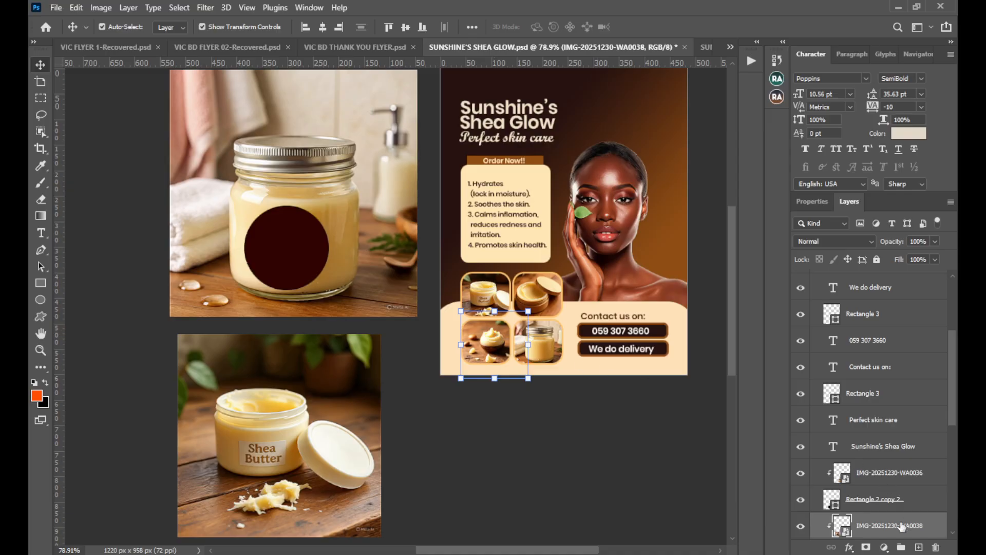
pyautogui.moveTo(902, 526); pyautogui.dragTo(494, 465)
pyautogui.click(674, 25)
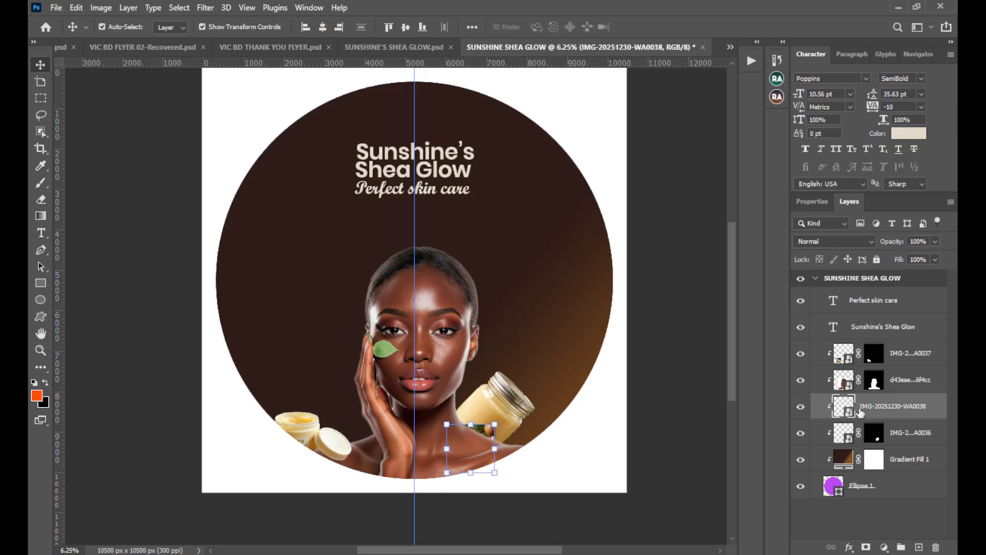
# Move the bowl photo's layer directly above the portrait layer and enlarge the photo to about 57%.
pyautogui.moveTo(857, 407); pyautogui.dragTo(870, 369)
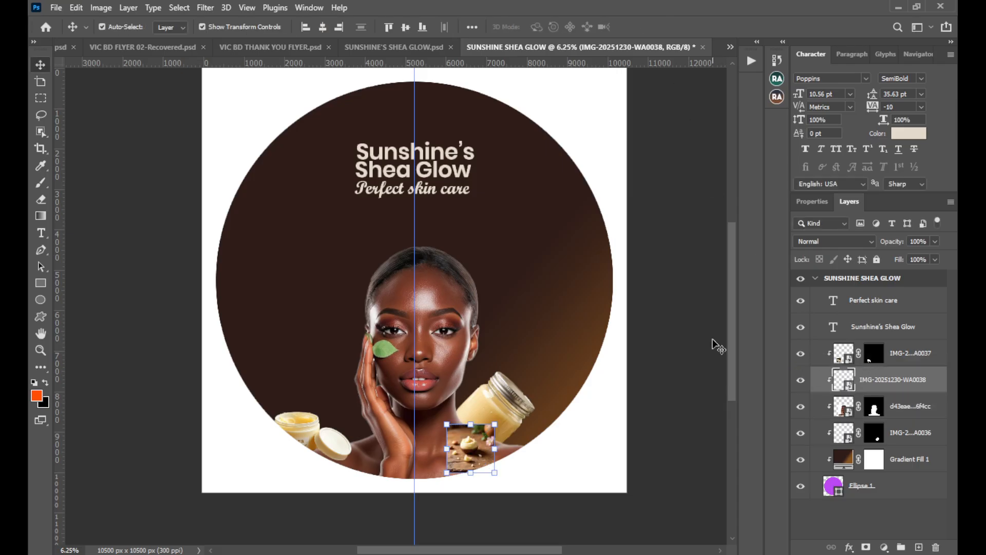
pyautogui.moveTo(441, 453); pyautogui.dragTo(368, 452)
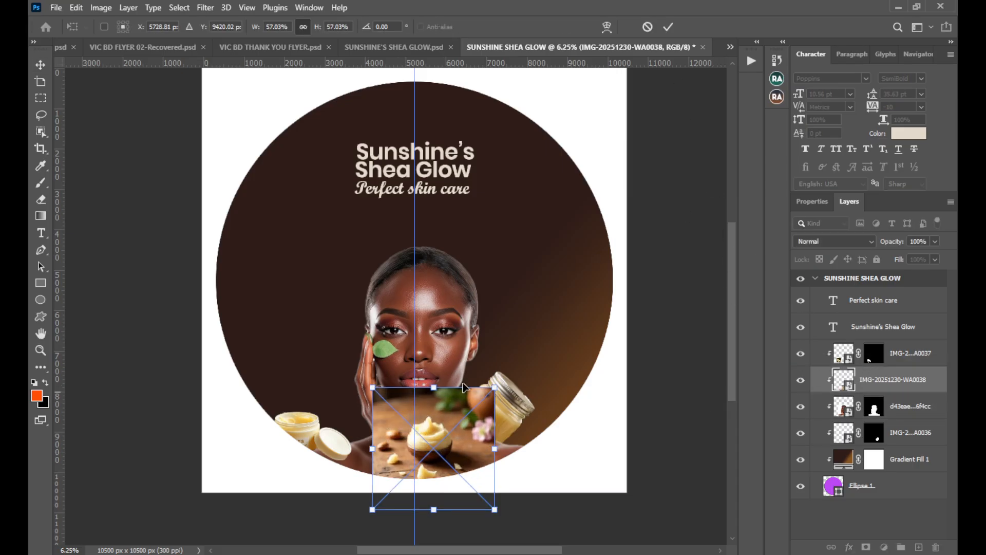
pyautogui.press('Return')
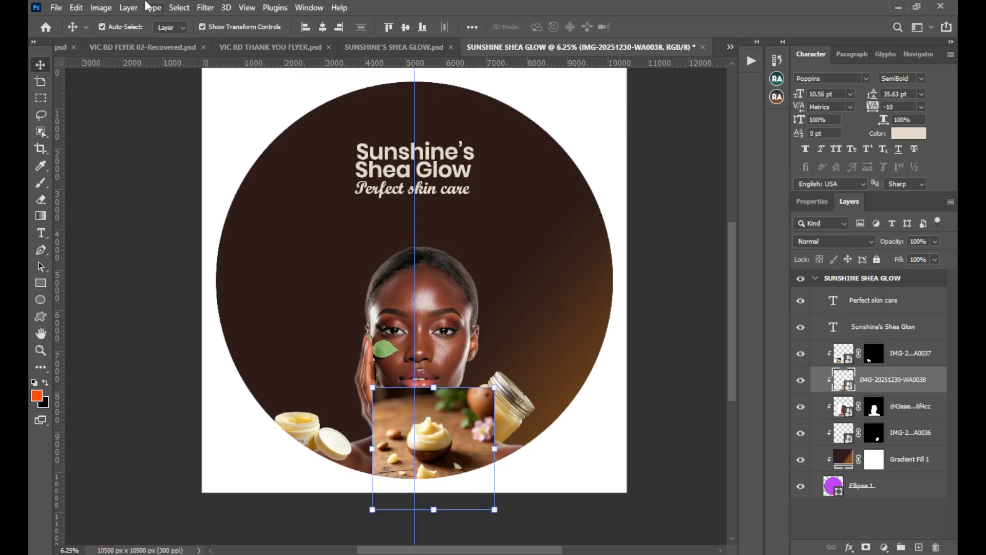
# Select the subject of the bowl photo and add a layer mask that hides its background.
pyautogui.click(179, 7)
pyautogui.click(212, 160)
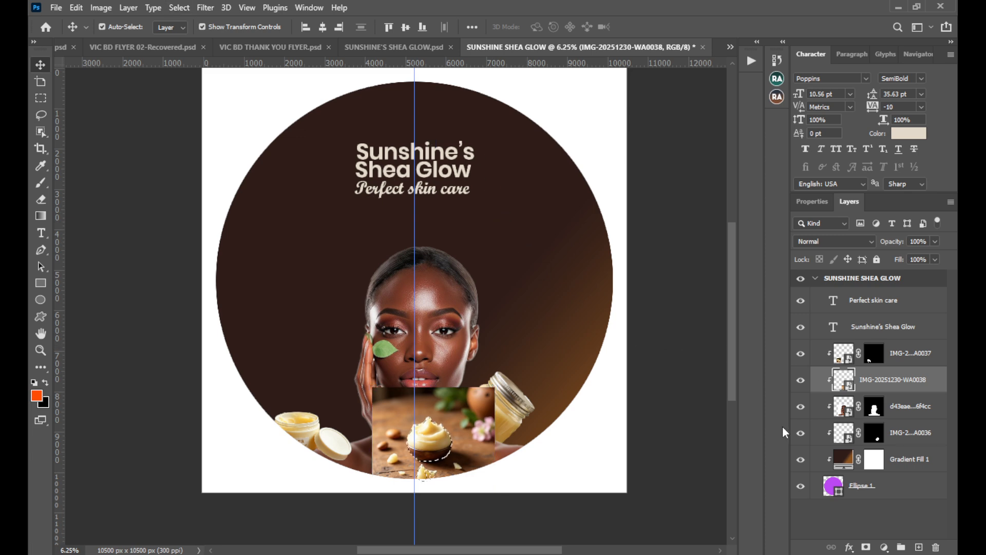
pyautogui.click(866, 548)
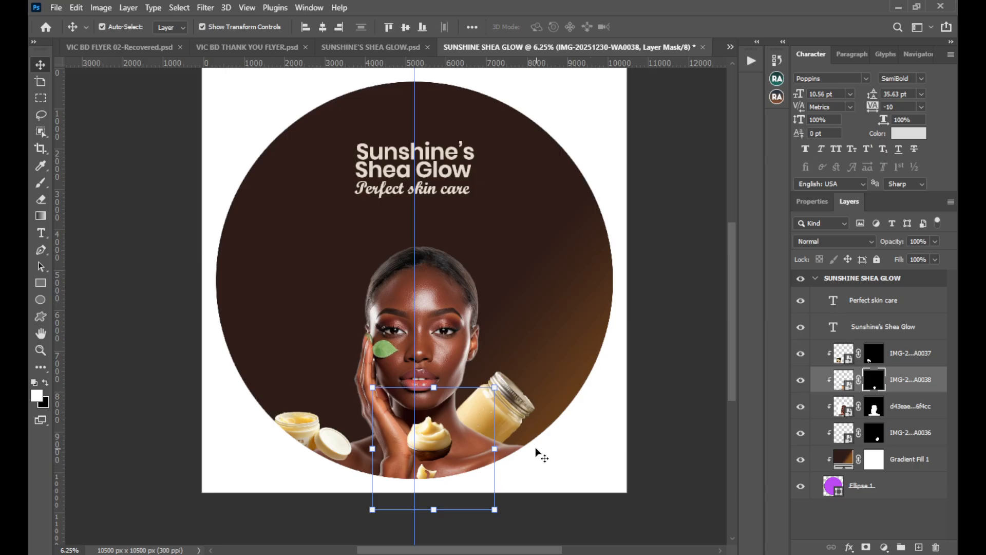
# Scale the cut-out bowl to about 91% and position it over the woman's shoulder, just below the tilted jar.
pyautogui.moveTo(495, 448); pyautogui.dragTo(524, 447)
pyautogui.moveTo(447, 440); pyautogui.dragTo(466, 457)
pyautogui.moveTo(385, 461); pyautogui.dragTo(461, 451)
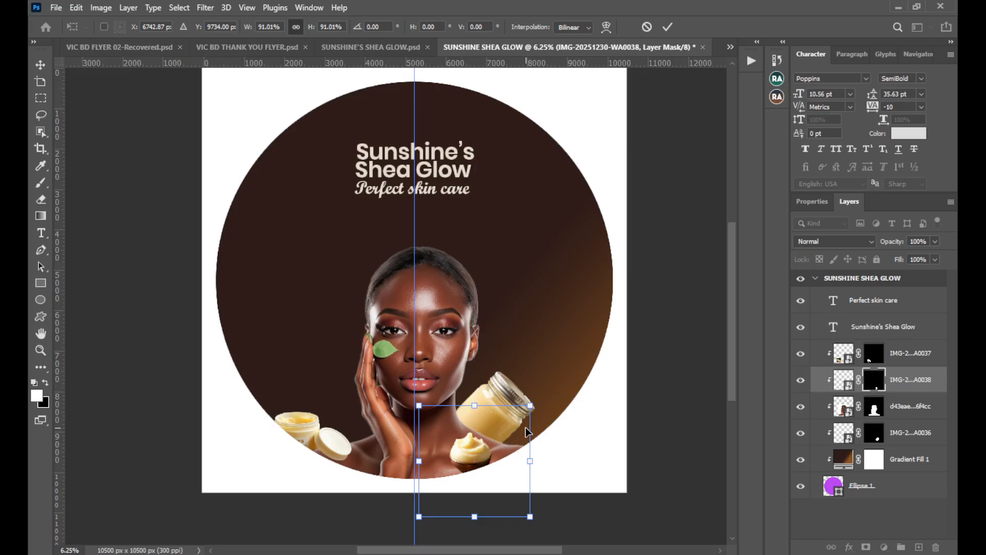
pyautogui.click(672, 27)
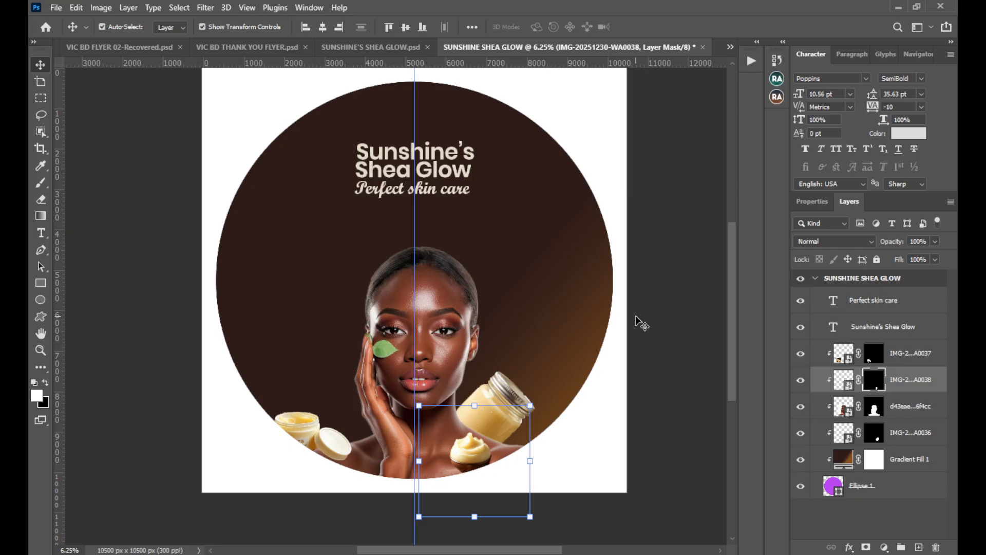
# Deselect the bowl and select the tilted closed jar behind the woman's shoulder.
pyautogui.click(684, 356)
pyautogui.click(507, 404)
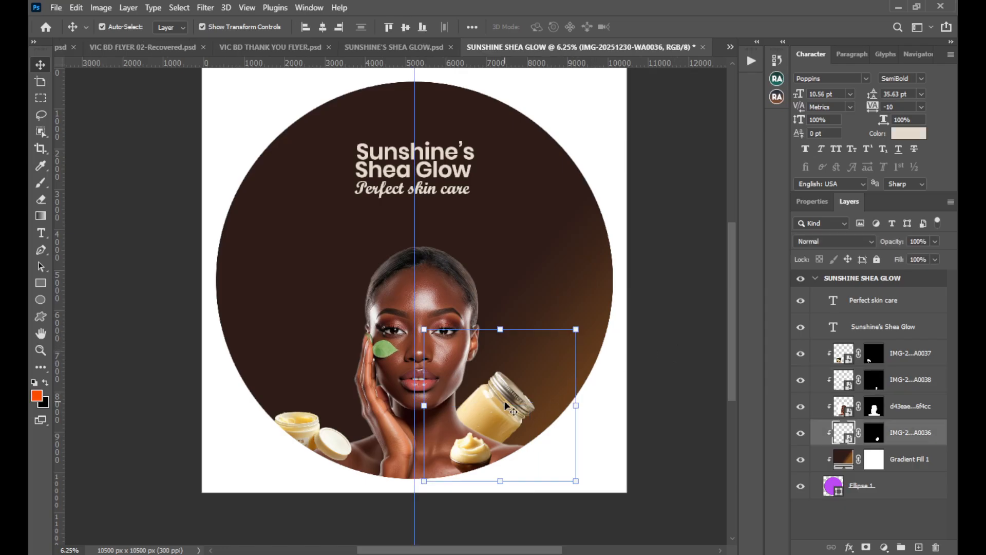
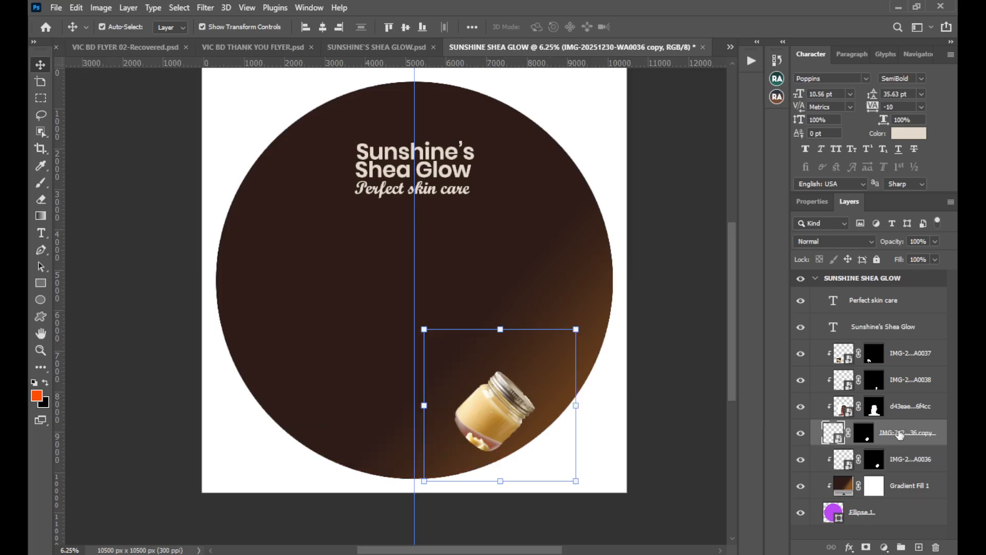
# Move the jar copy's layer beneath the original jar, and clip the portrait to the circle by placing its layer directly above the gradient fill.
pyautogui.moveTo(899, 435); pyautogui.dragTo(899, 473)
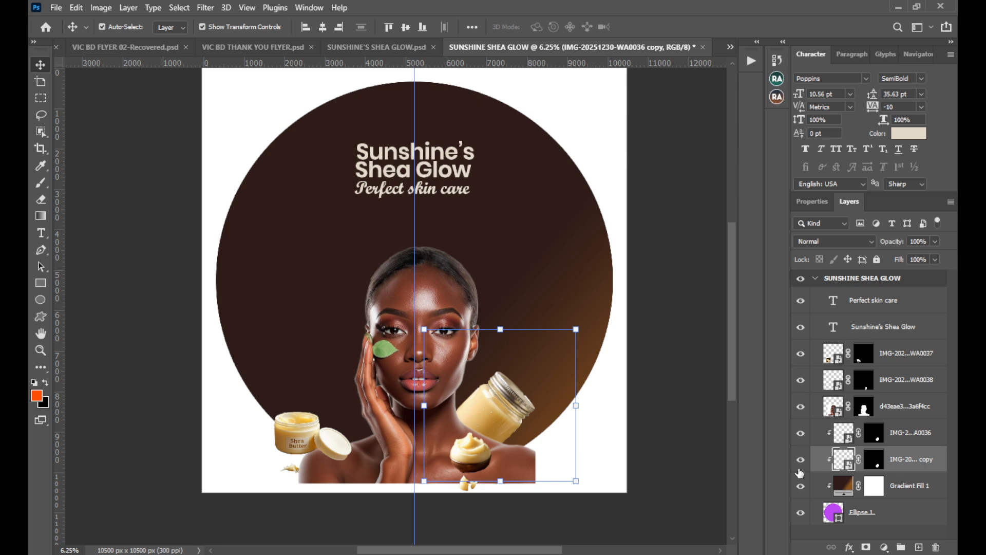
pyautogui.click(432, 289)
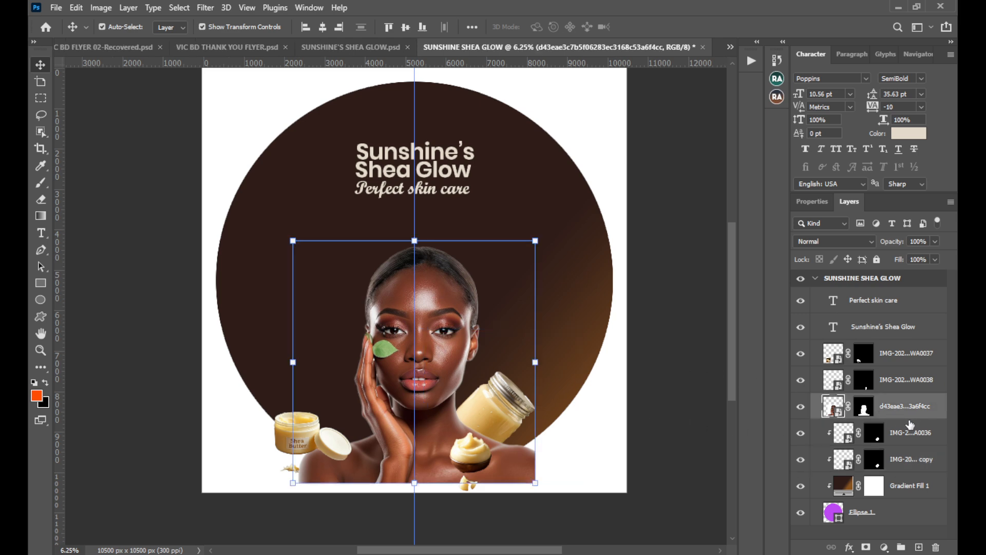
pyautogui.moveTo(911, 424); pyautogui.dragTo(904, 483)
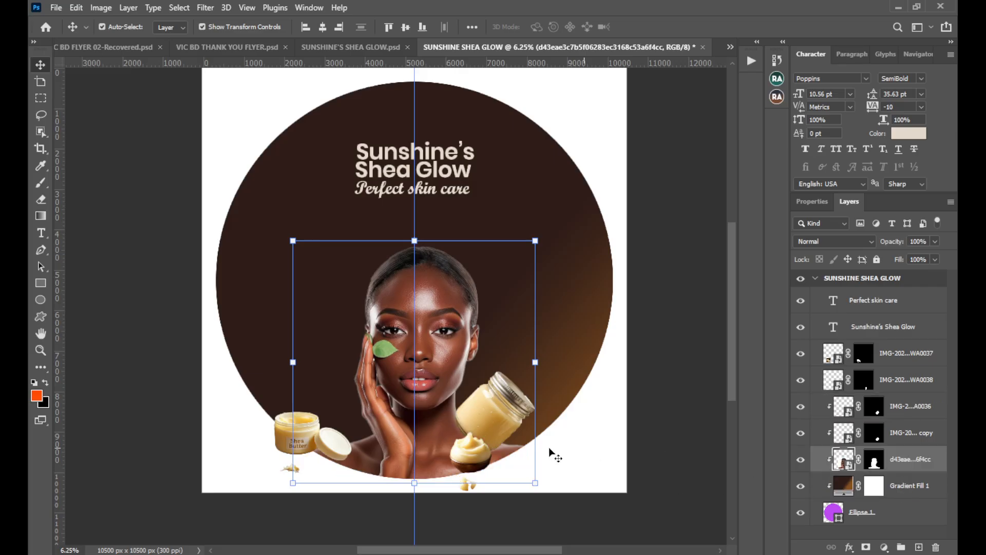
# Create clipping masks for the bowl layer and the open jar layer so both are clipped to the circle.
pyautogui.click(478, 457)
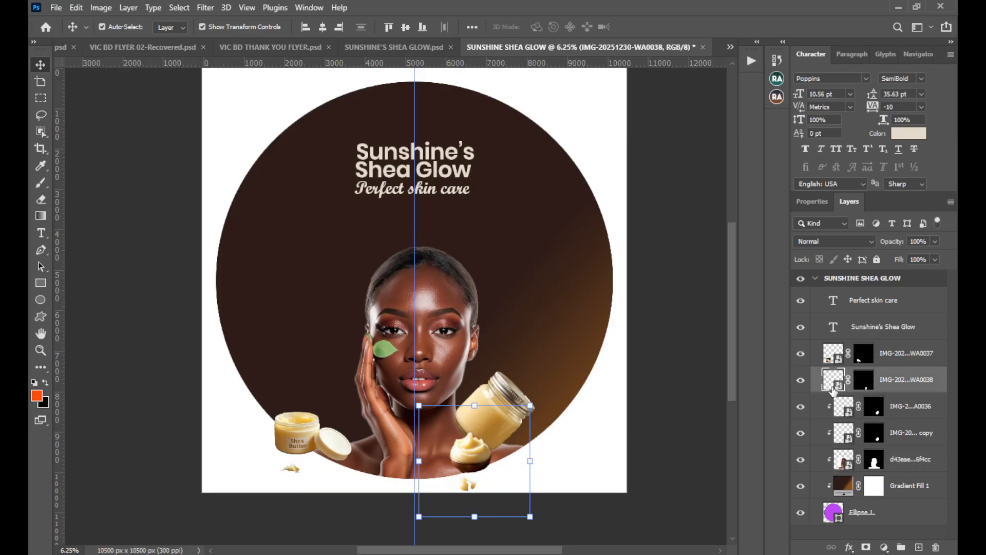
pyautogui.rightClick(924, 383)
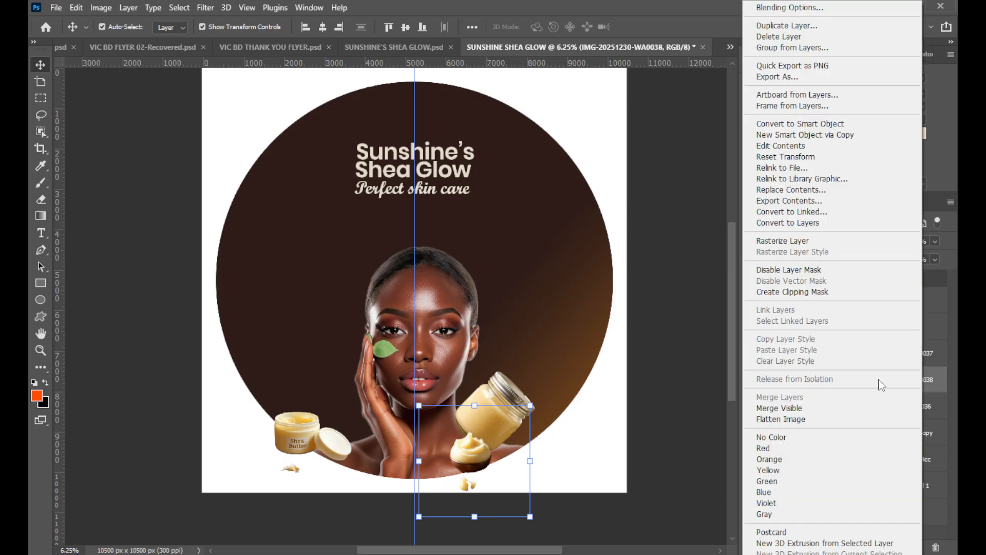
pyautogui.click(814, 292)
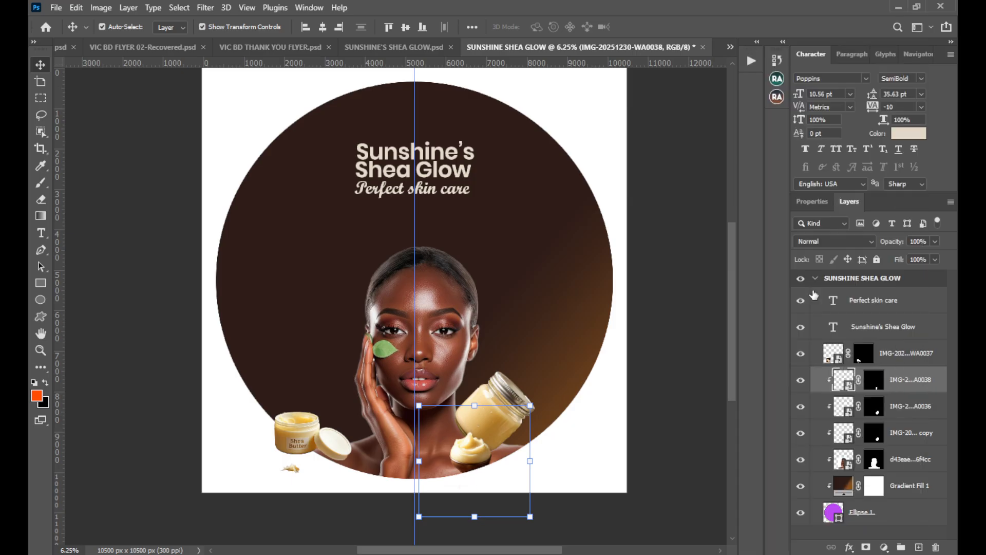
pyautogui.click(316, 439)
pyautogui.rightClick(905, 359)
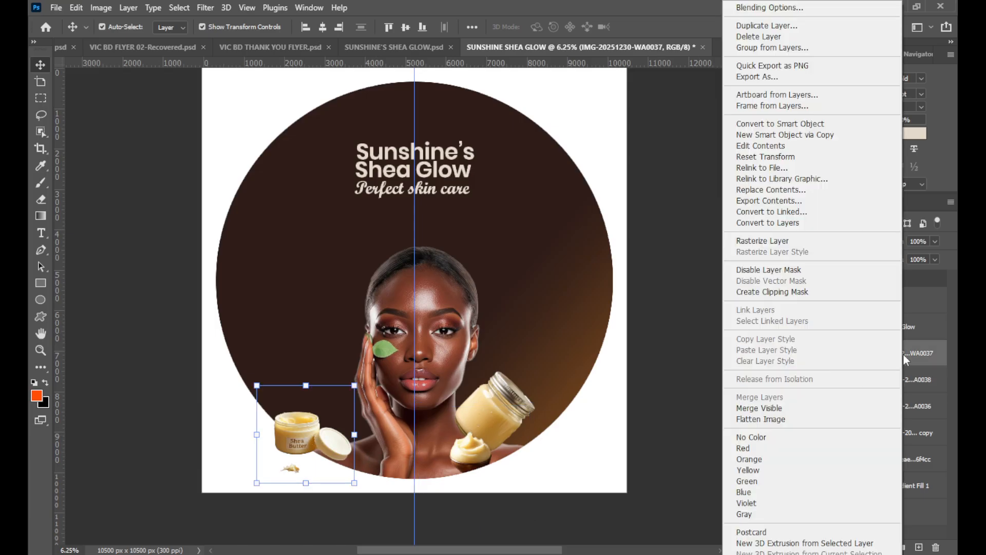
pyautogui.click(824, 291)
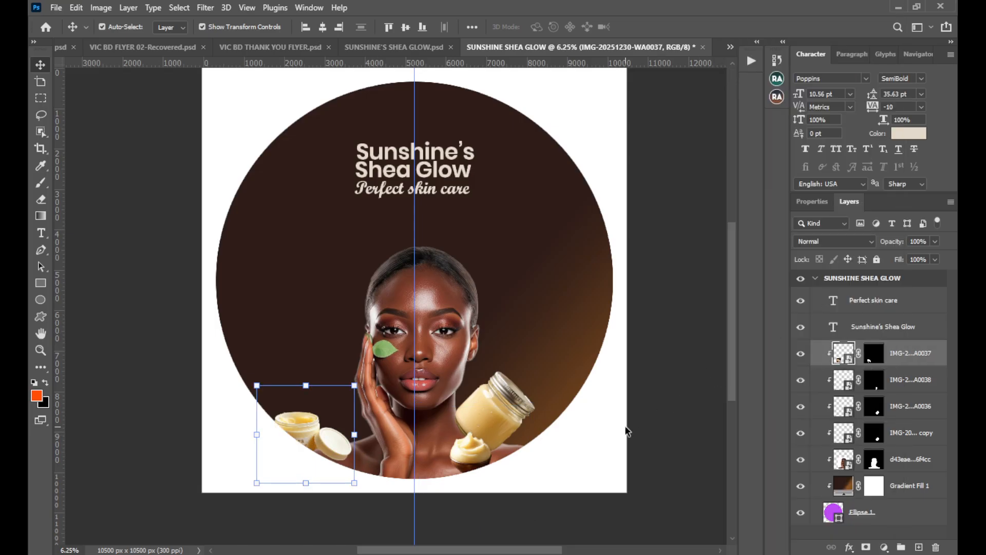
# Move the original tilted jar's layer between the portrait and the gradient fill.
pyautogui.click(508, 402)
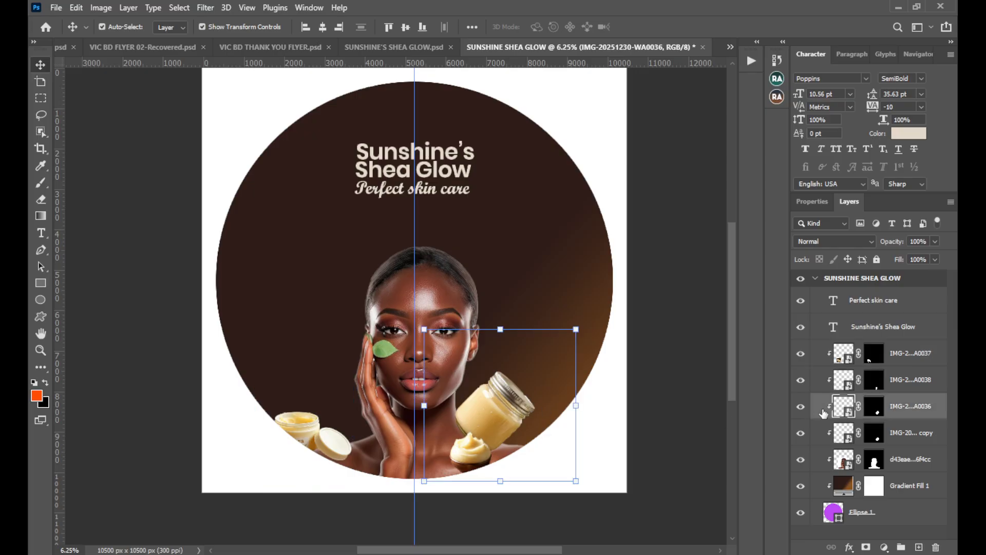
pyautogui.moveTo(899, 412); pyautogui.dragTo(905, 474)
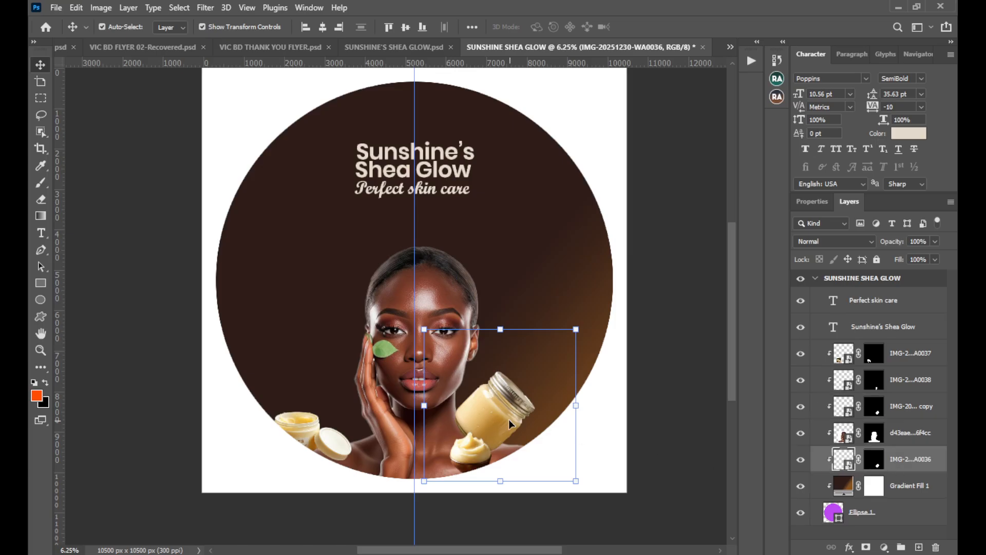
# Move the tilted jar copy to the woman's other shoulder, beside her raised hand, and flip it horizontally.
pyautogui.moveTo(509, 420); pyautogui.dragTo(356, 393)
pyautogui.hotkey('ctrl', 't')
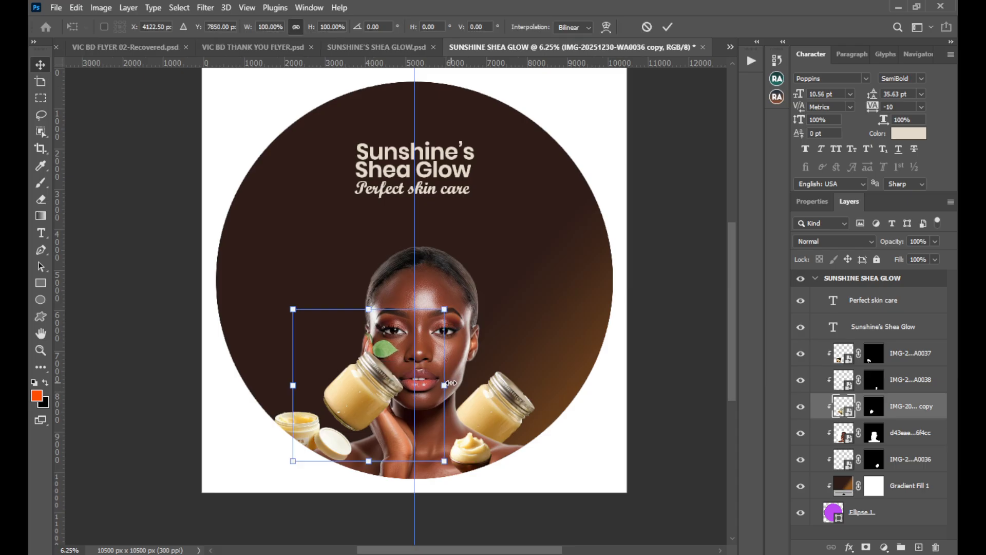
pyautogui.rightClick(385, 380)
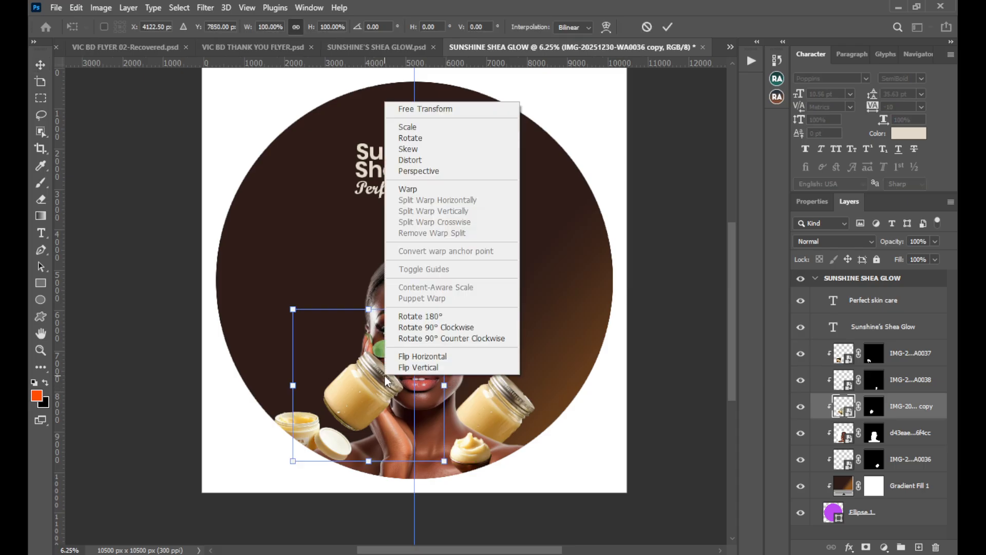
pyautogui.click(403, 355)
pyautogui.moveTo(384, 389); pyautogui.dragTo(370, 410)
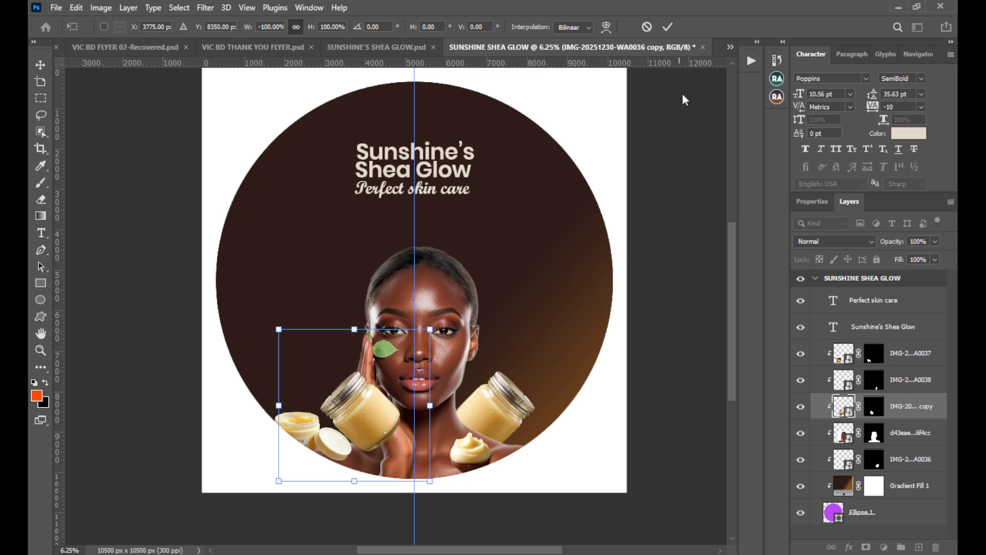
pyautogui.click(668, 27)
# Place the flipped jar's layer directly beneath the portrait and nudge both tilted jars slightly left.
pyautogui.moveTo(894, 410); pyautogui.dragTo(892, 443)
pyautogui.click(657, 380)
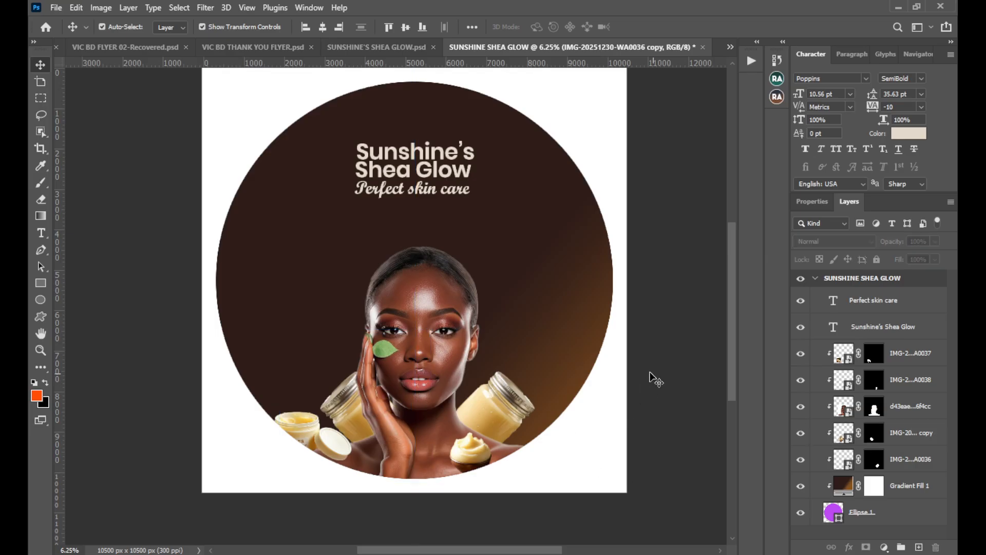
pyautogui.moveTo(350, 408); pyautogui.dragTo(355, 411)
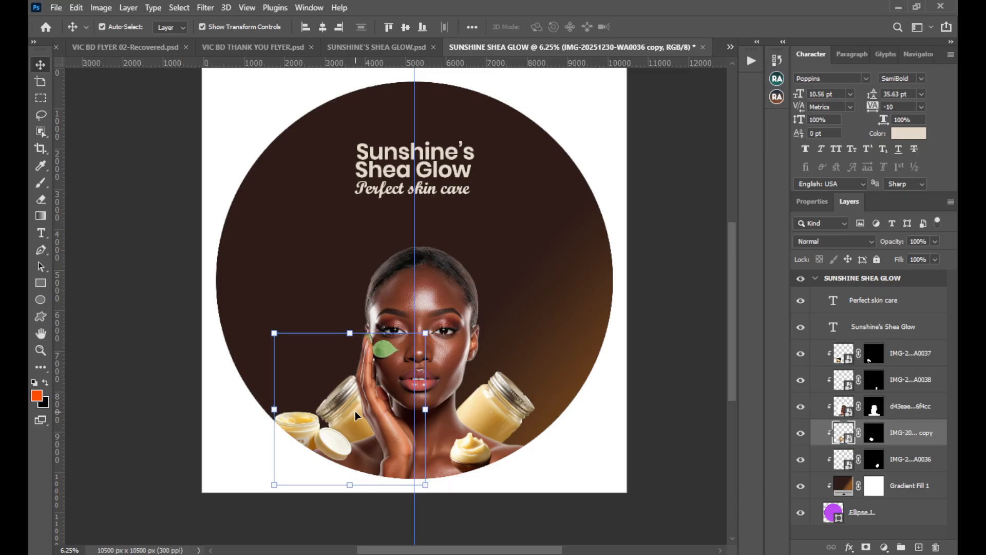
pyautogui.moveTo(497, 401)
pyautogui.mouseDown()
pyautogui.moveTo(488, 402)
pyautogui.moveTo(501, 402)
pyautogui.mouseUp()
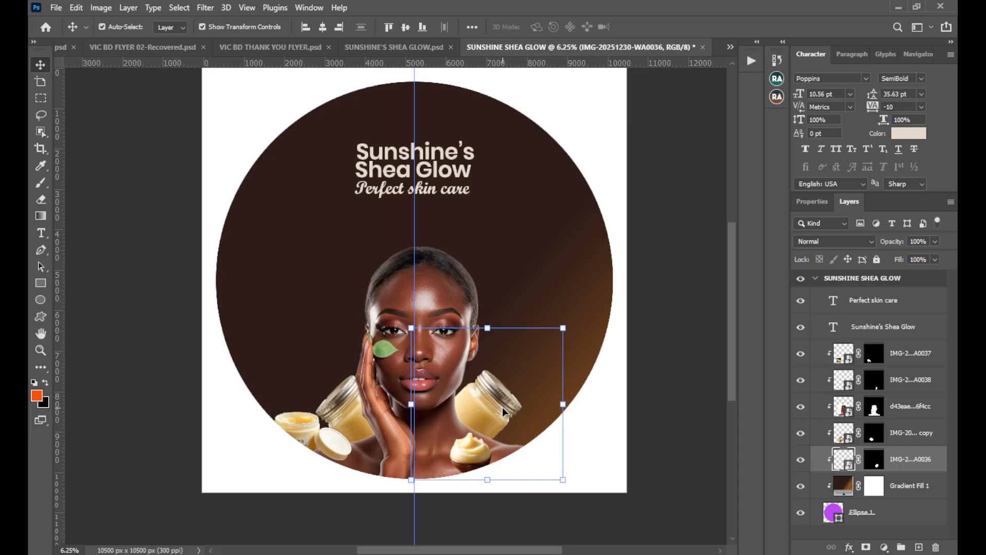
pyautogui.hotkey('ctrl', 'h')
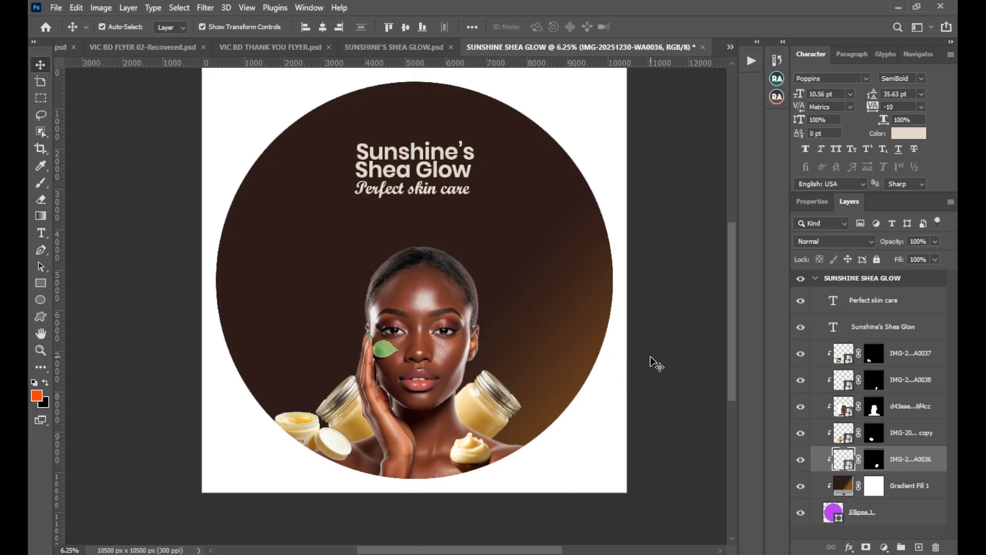
pyautogui.click(652, 355)
pyautogui.moveTo(656, 352); pyautogui.dragTo(654, 358)
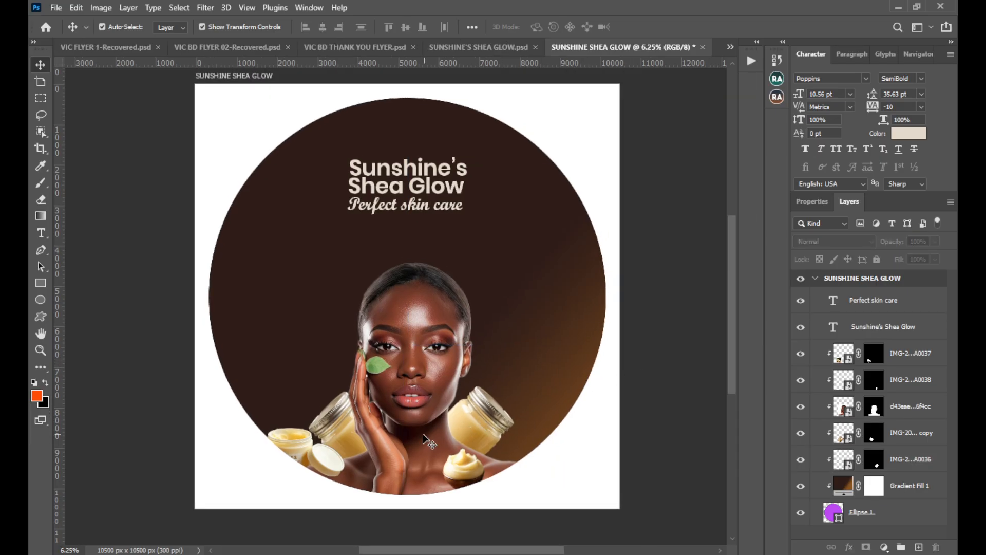
pyautogui.click(460, 461)
pyautogui.hotkey('ctrl', 'h')
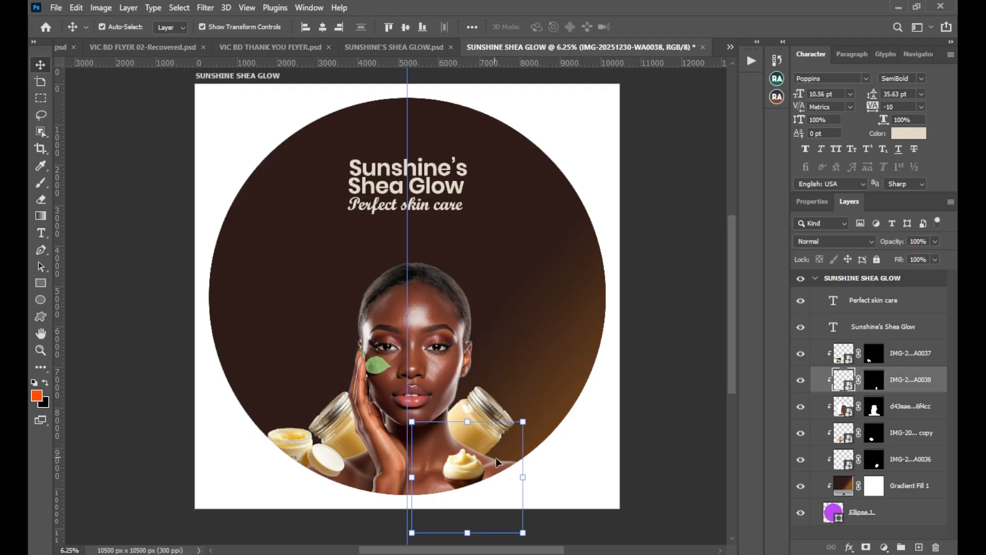
pyautogui.click(657, 338)
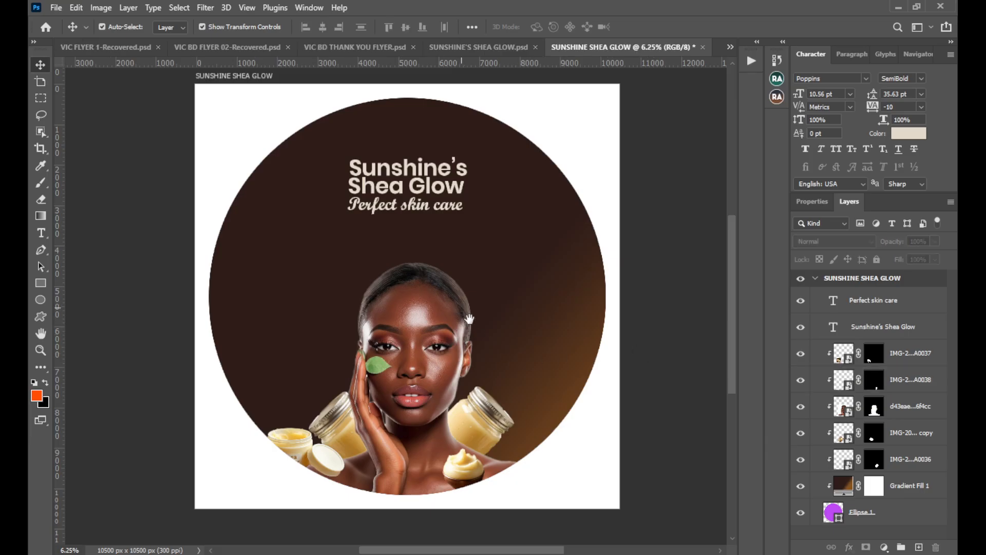
pyautogui.moveTo(462, 307); pyautogui.dragTo(454, 330)
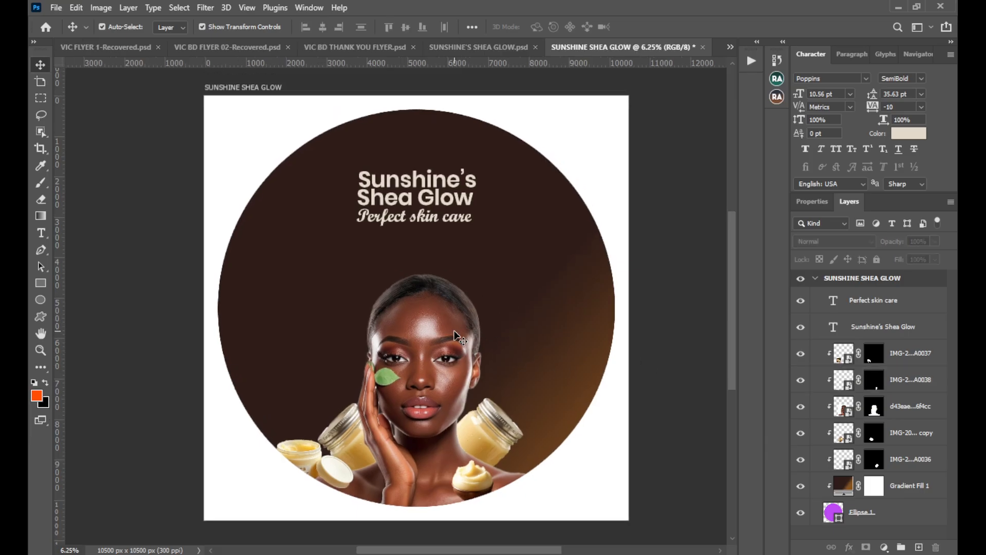
# In the flyer document, select the contact heading, phone number and delivery text layers together with their two Rectangle 3 layers.
pyautogui.click(471, 45)
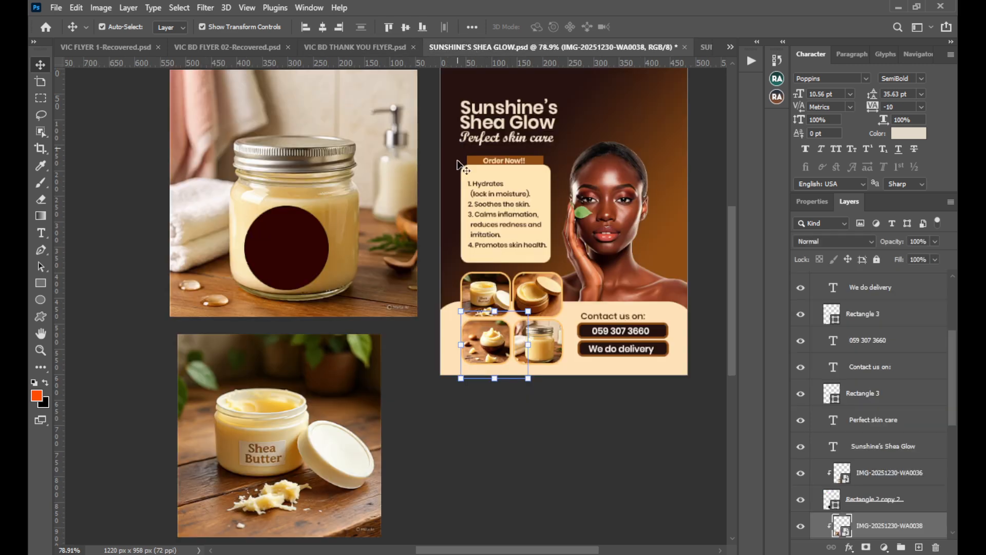
pyautogui.click(611, 314)
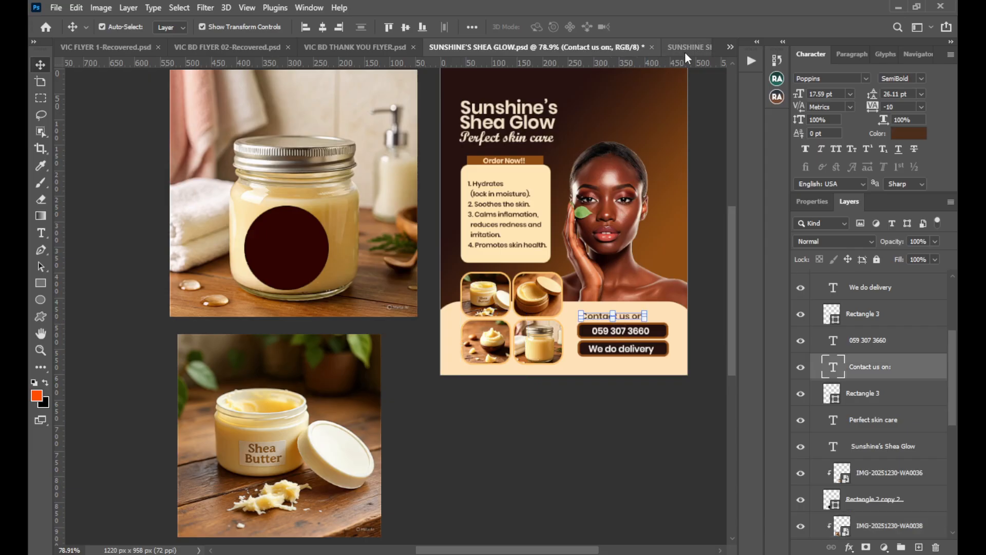
pyautogui.click(685, 52)
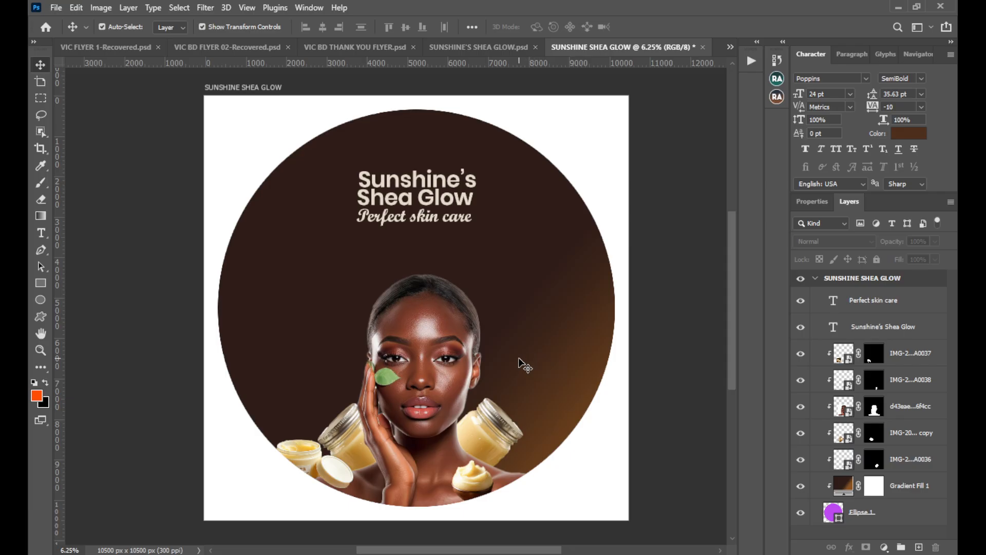
pyautogui.click(508, 49)
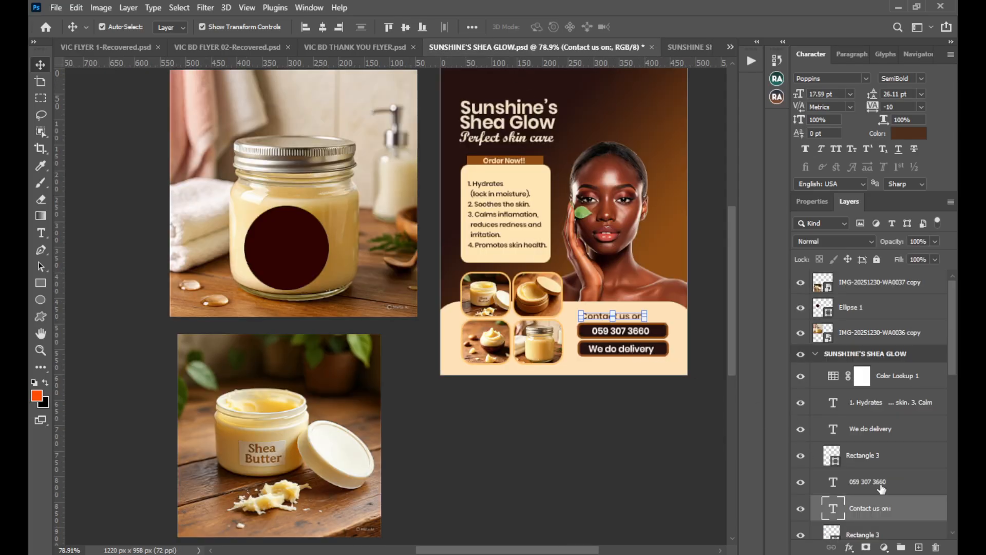
pyautogui.keyDown('ctrl'); pyautogui.click(902, 486); pyautogui.keyUp('ctrl')
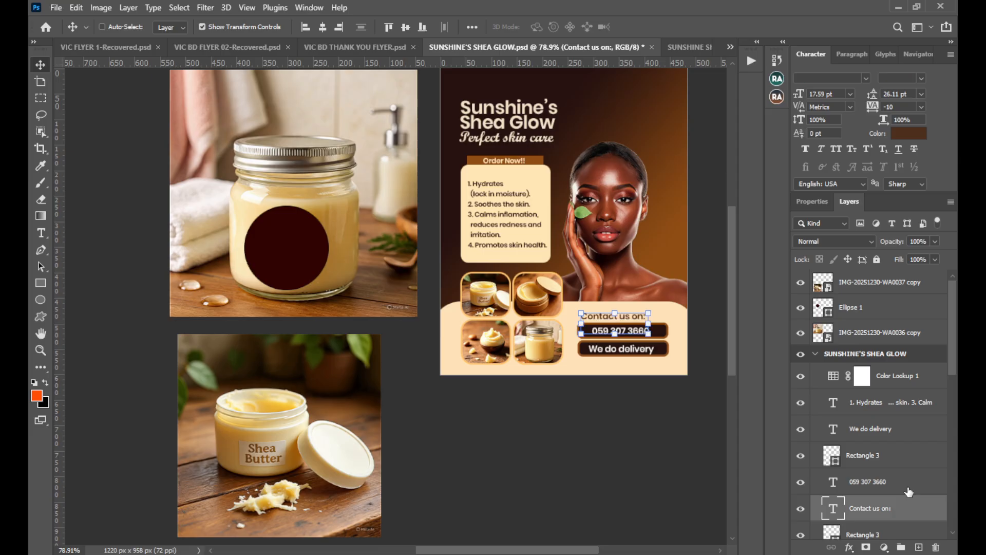
pyautogui.keyDown('ctrl'); pyautogui.click(891, 465); pyautogui.keyUp('ctrl')
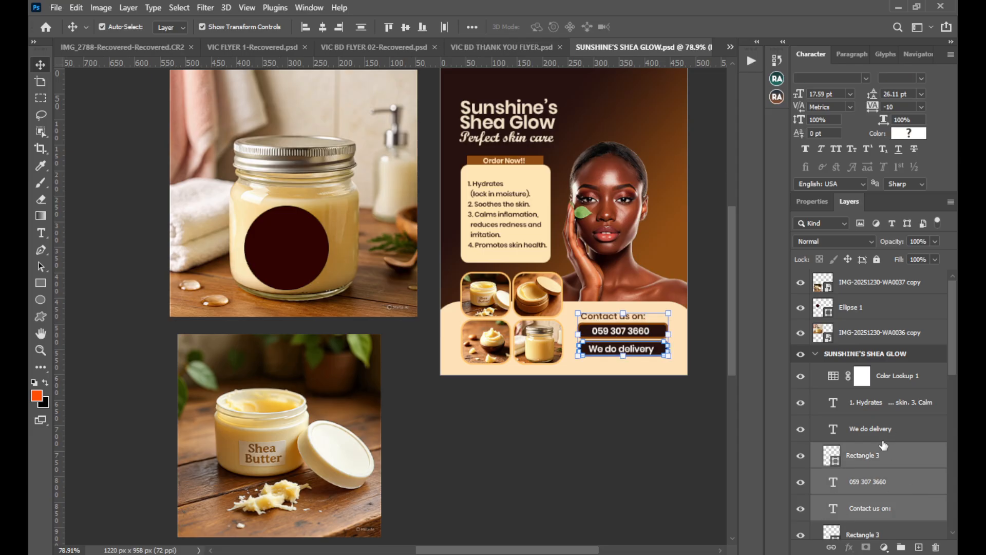
pyautogui.scroll(-1, 884, 445)
pyautogui.scroll(1, 879, 450)
pyautogui.scroll(-2, 879, 442)
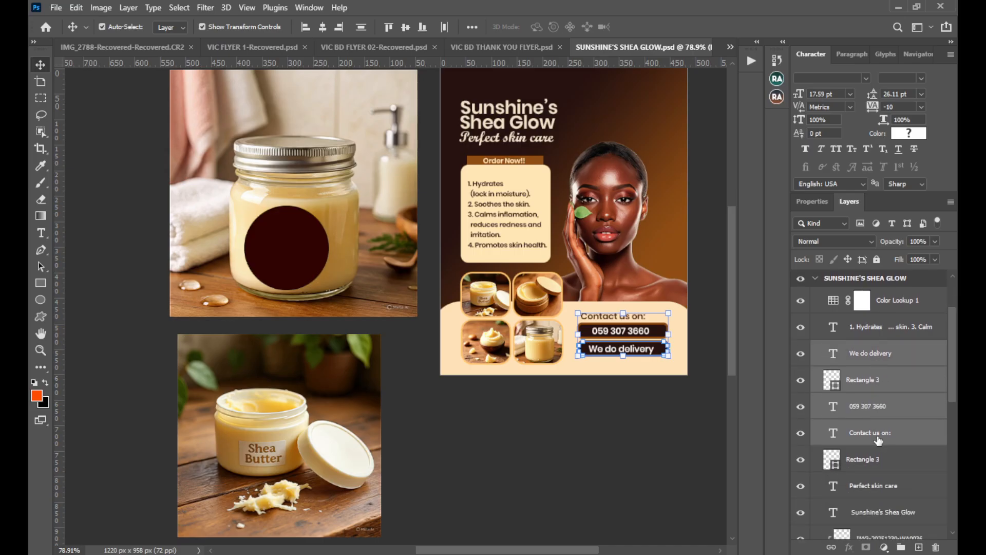
pyautogui.keyDown('shift'); pyautogui.click(882, 459); pyautogui.keyUp('shift')
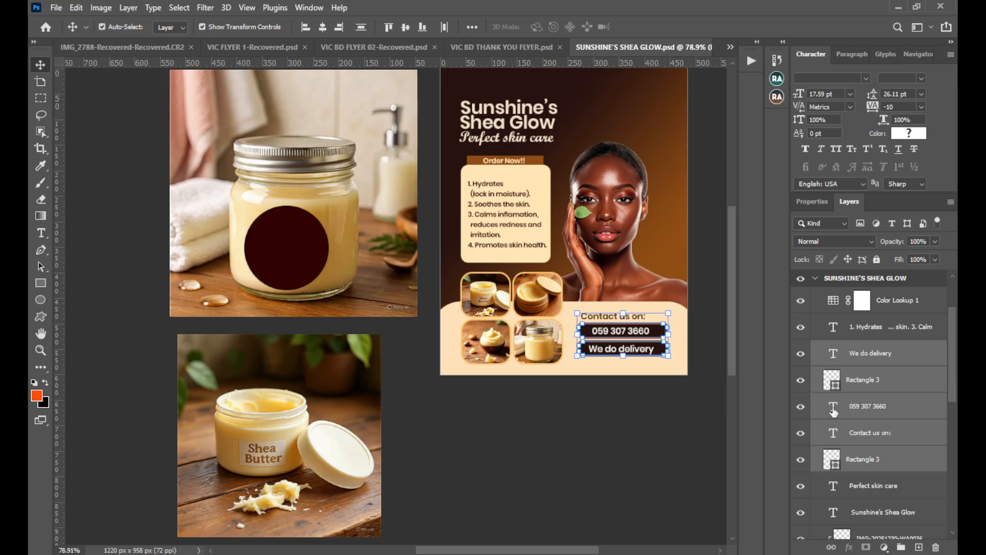
pyautogui.scroll(-3, 875, 415)
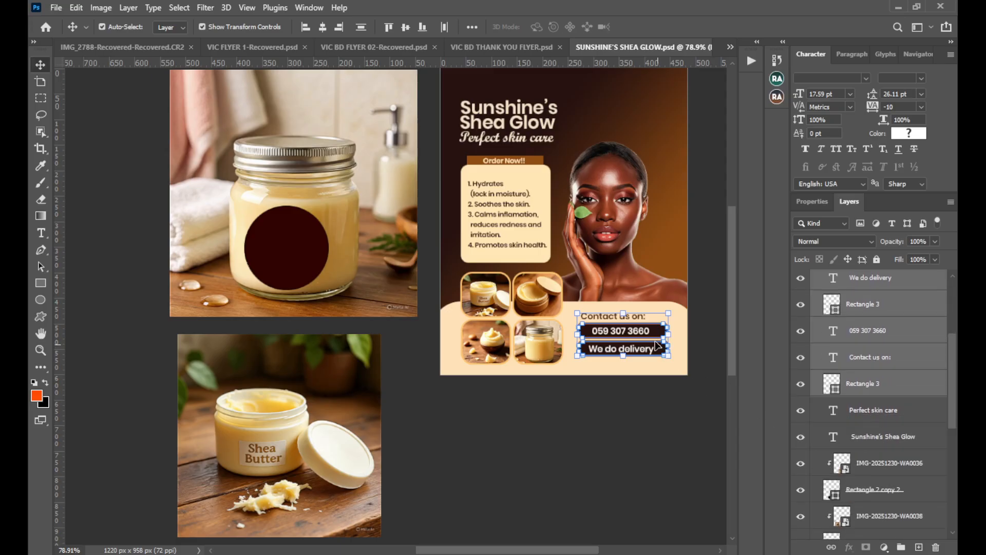
# Try to carry the selected contact text and rectangle layers from the flyer over to the label document.
pyautogui.keyDown('shift'); pyautogui.click(640, 335); pyautogui.keyUp('shift')
pyautogui.keyDown('shift'); pyautogui.click(636, 335); pyautogui.keyUp('shift')
pyautogui.scroll(2, 640, 351)
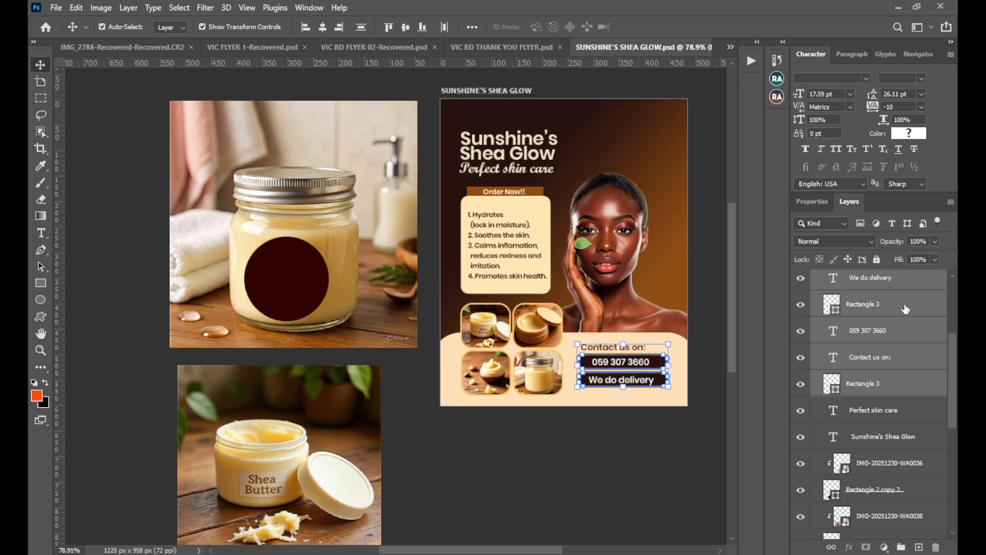
pyautogui.moveTo(905, 308); pyautogui.dragTo(861, 303)
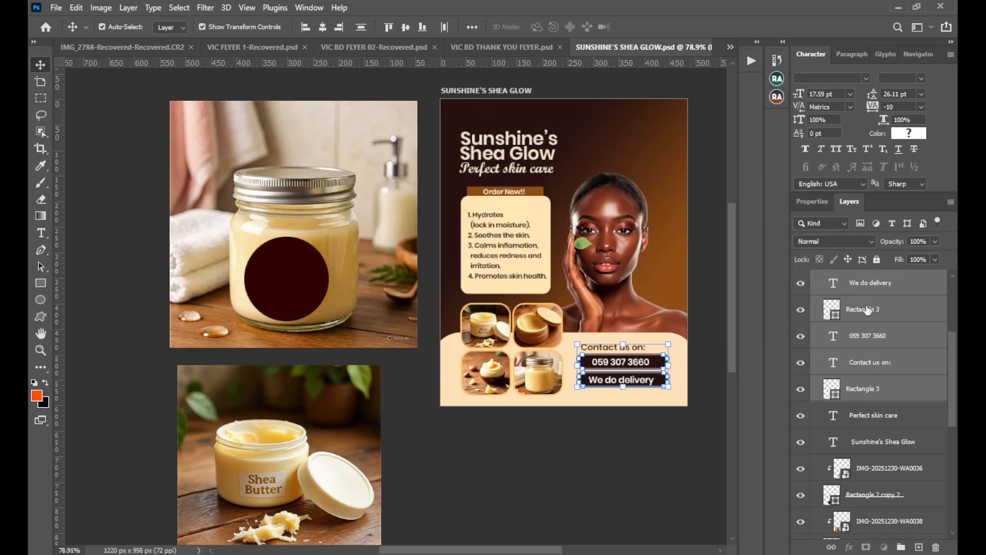
pyautogui.click(730, 48)
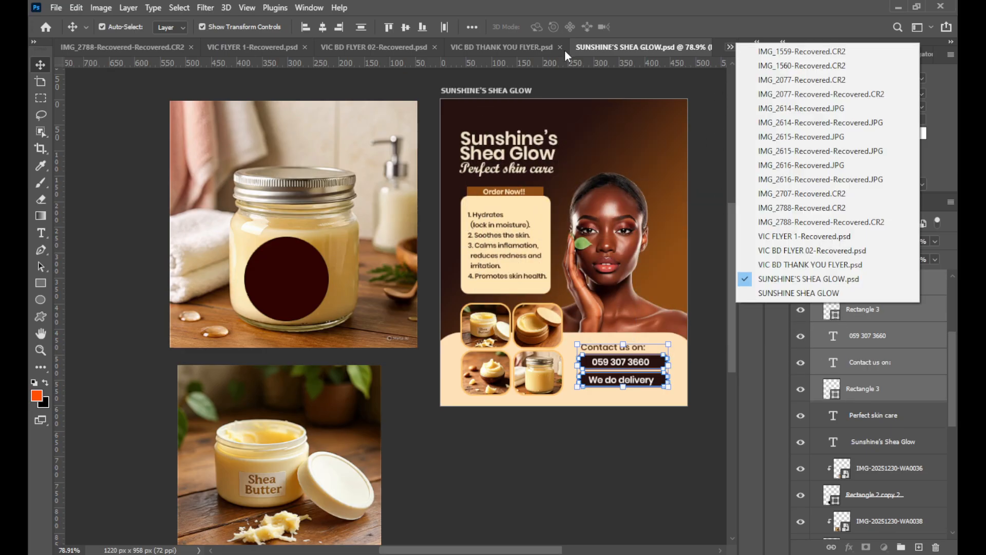
pyautogui.click(517, 50)
pyautogui.click(644, 48)
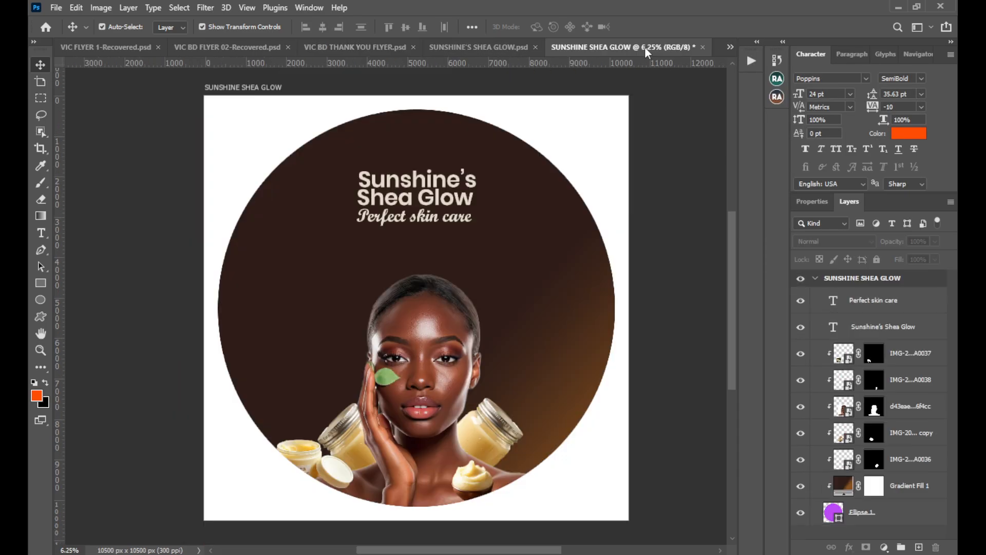
pyautogui.click(507, 45)
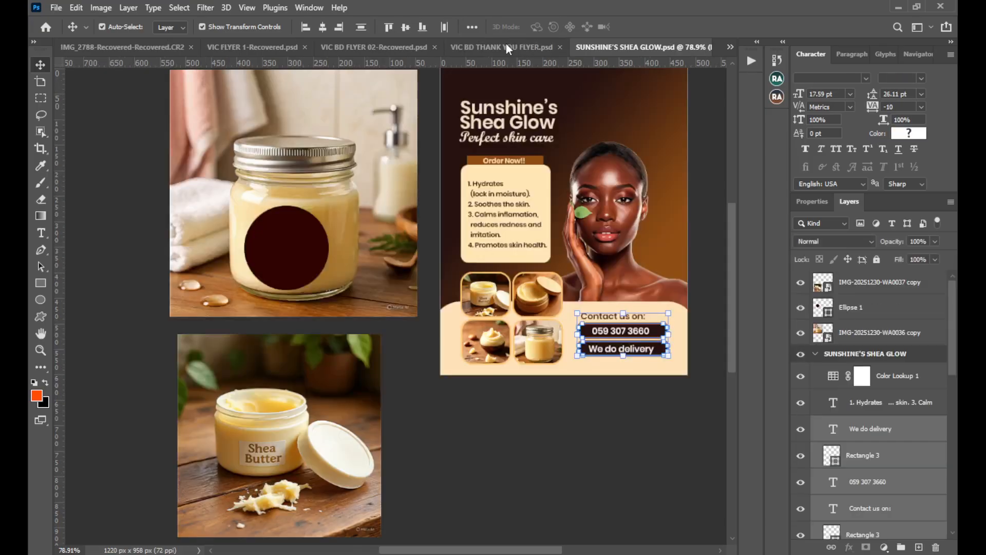
# Close the VIC BD FLYER 02-Recovered document.
pyautogui.click(402, 50)
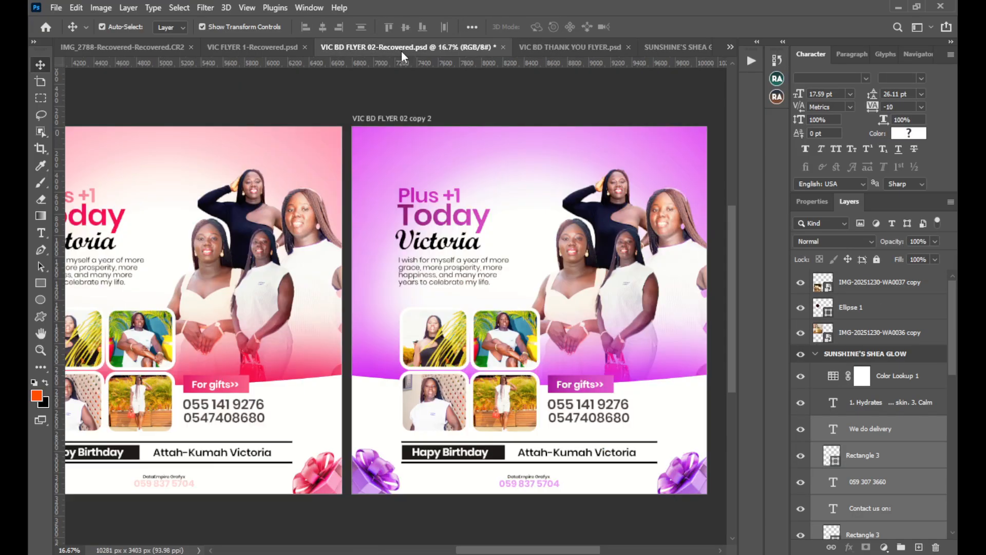
pyautogui.click(503, 47)
pyautogui.click(489, 216)
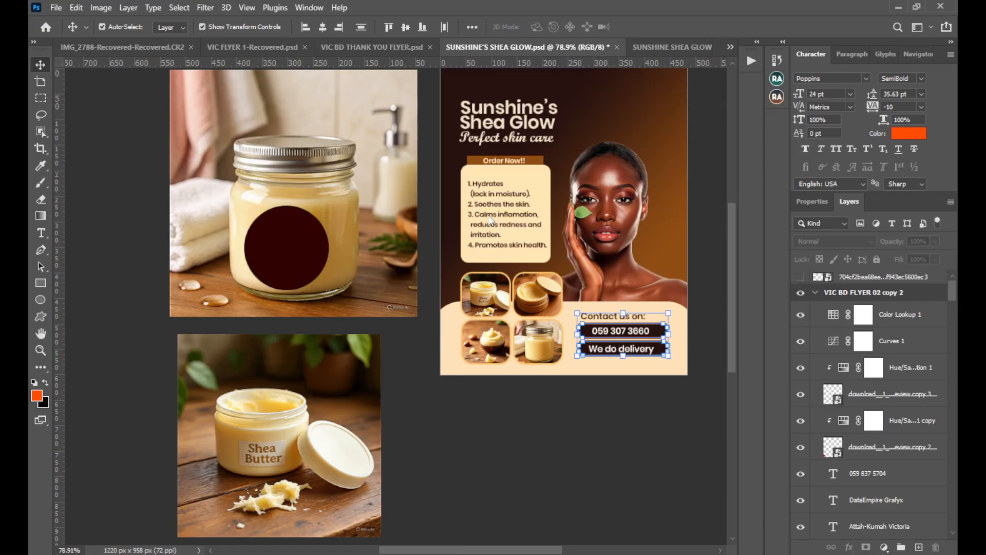
# Copy the flyer's selected contact heading, phone number, delivery text and both rectangles into the SUNSHINE SHEA GLOW label document.
pyautogui.click(369, 46)
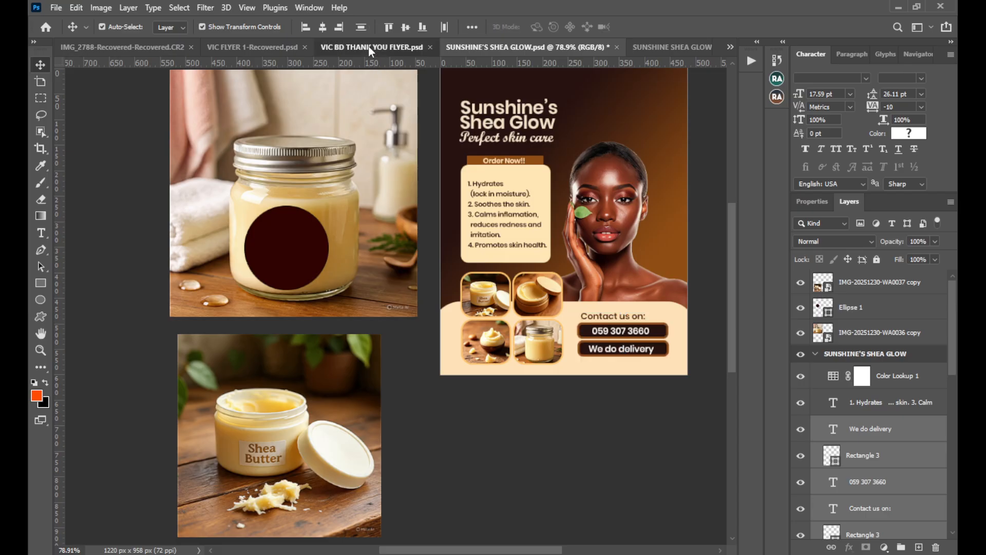
pyautogui.click(655, 46)
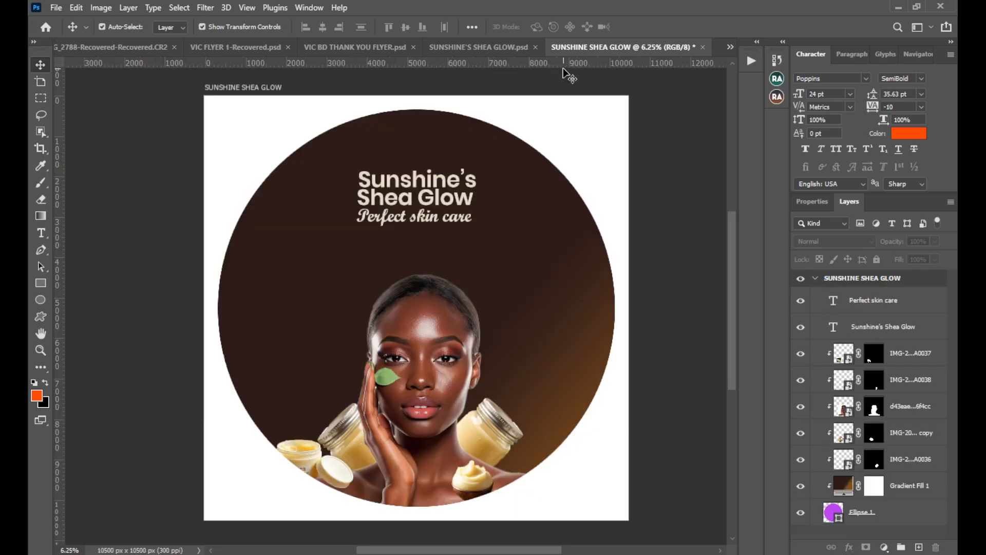
pyautogui.click(509, 50)
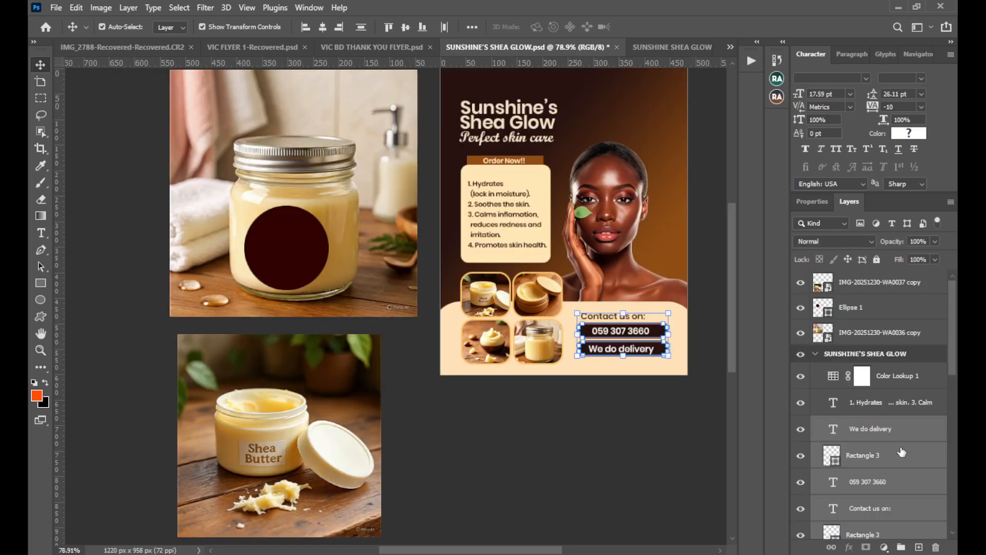
pyautogui.moveTo(901, 452); pyautogui.dragTo(466, 338)
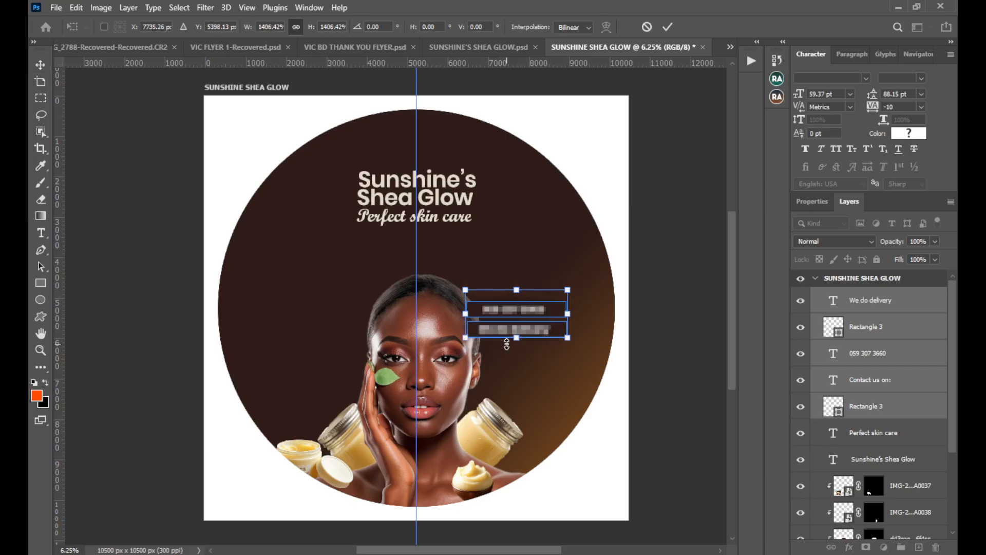
pyautogui.click(646, 27)
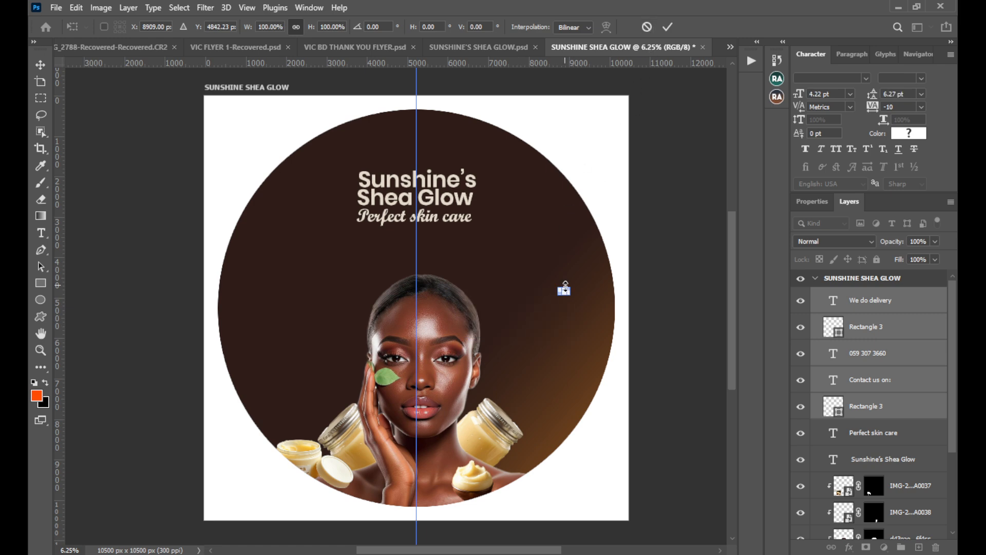
# Scale the copied contact block to about 1042% and place it beside the woman's face, above the tilted jar opposite her raised hand.
pyautogui.moveTo(558, 284); pyautogui.dragTo(491, 192)
pyautogui.moveTo(509, 287); pyautogui.dragTo(545, 367)
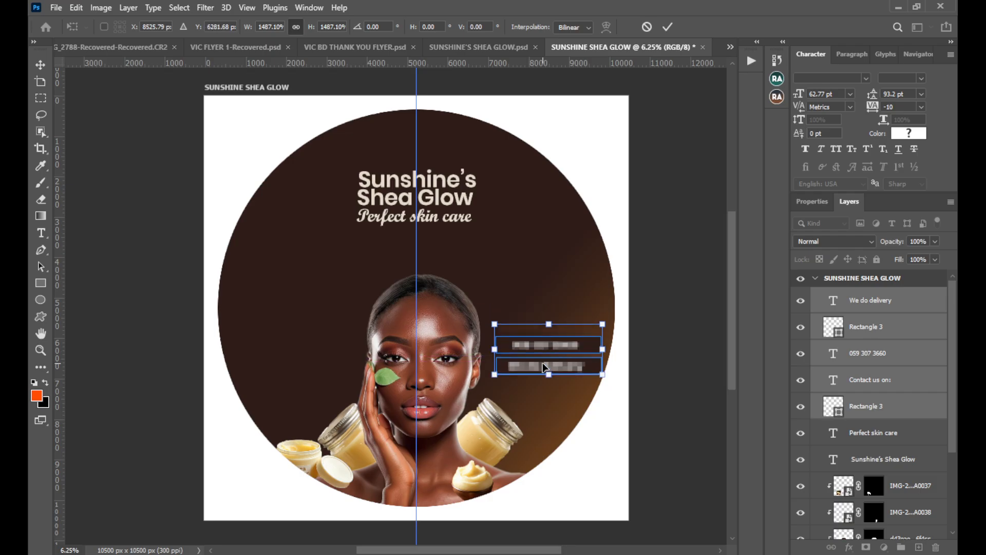
pyautogui.moveTo(603, 350); pyautogui.dragTo(556, 378)
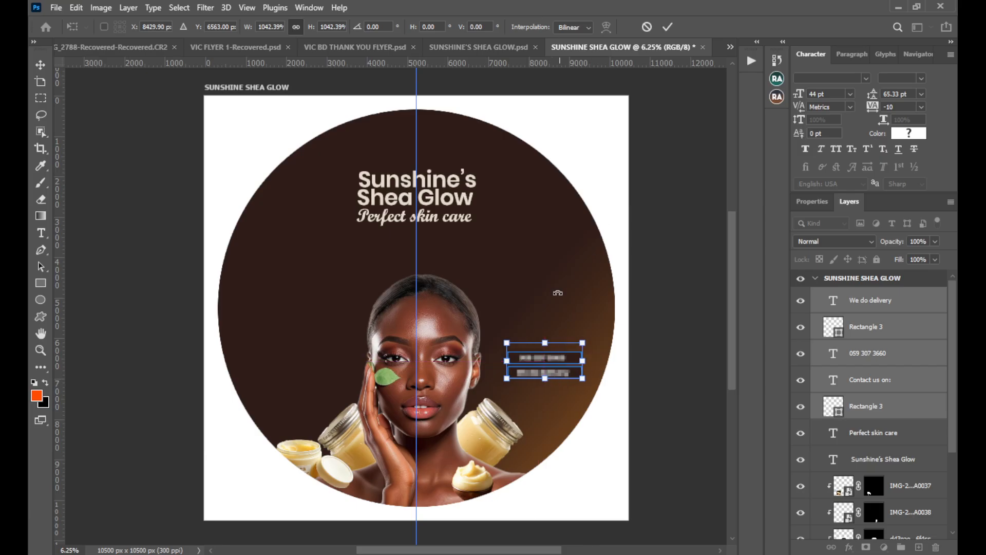
pyautogui.click(667, 27)
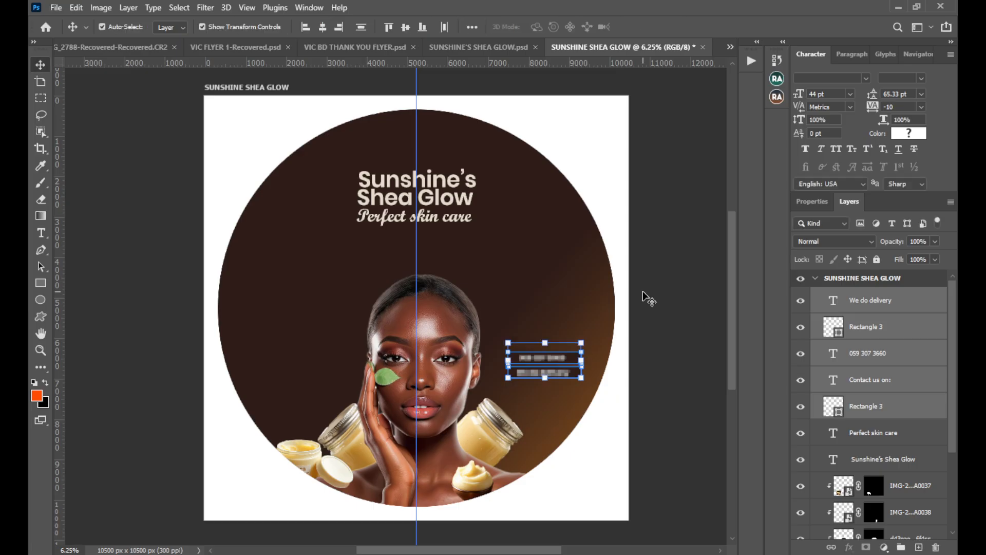
pyautogui.click(669, 368)
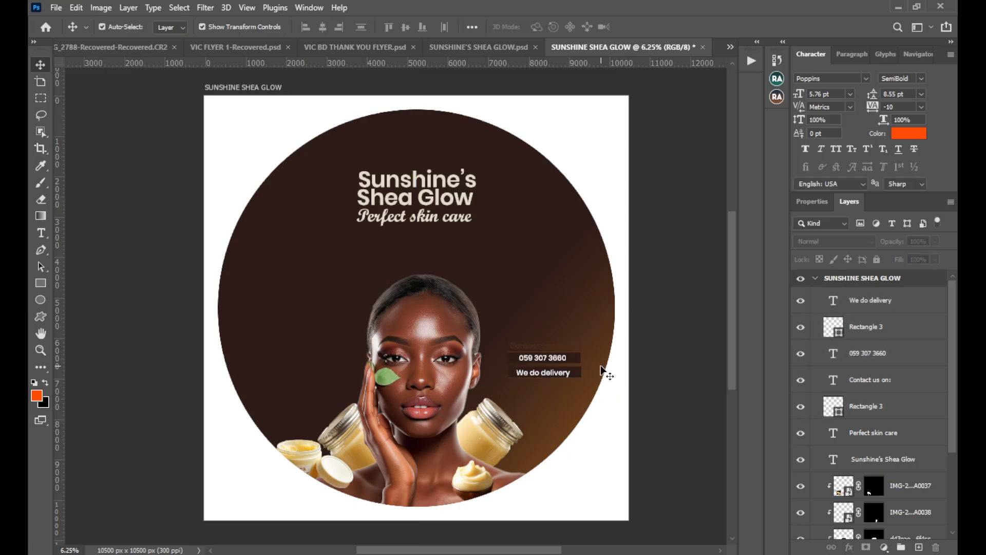
# Examine the contact block on the label and the shape properties of the flyer's rectangle behind the delivery text.
pyautogui.scroll(-3, 614, 366)
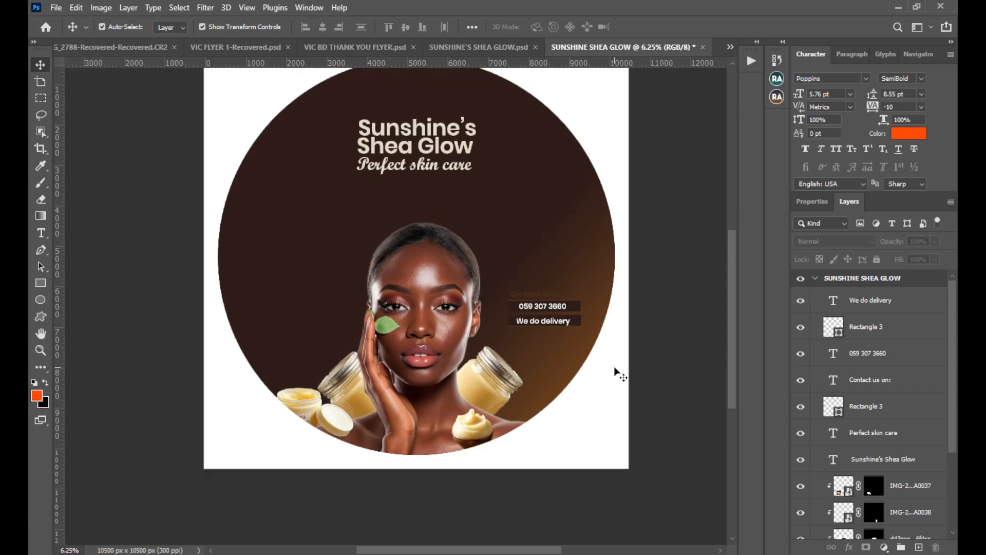
pyautogui.hotkey('ctrl', '+')
pyautogui.hotkey('ctrl', '+')
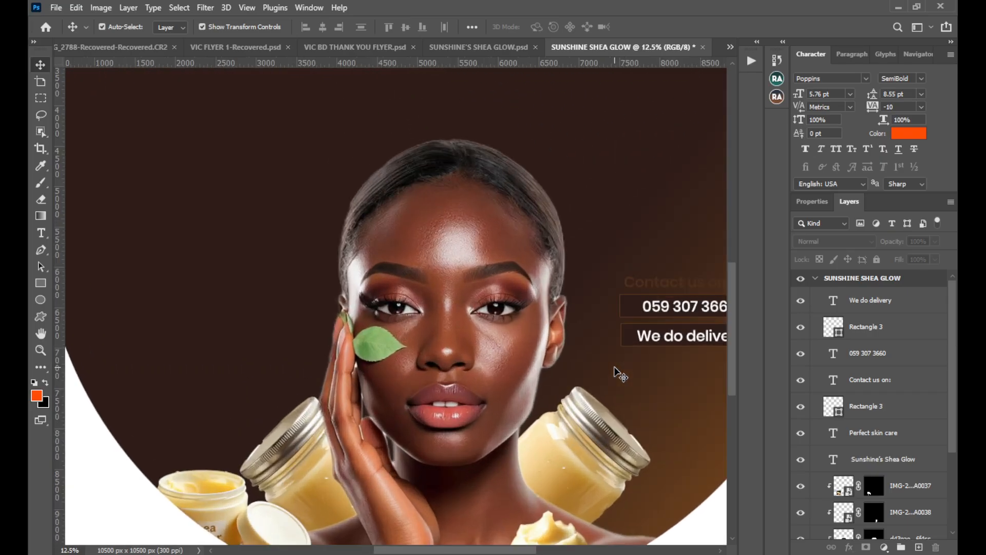
pyautogui.moveTo(614, 367); pyautogui.dragTo(500, 359)
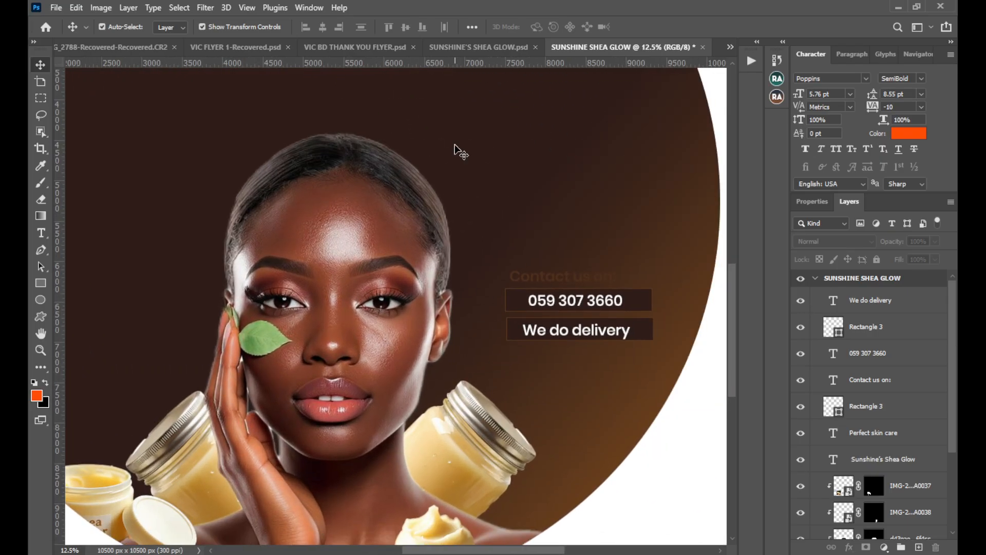
pyautogui.click(486, 45)
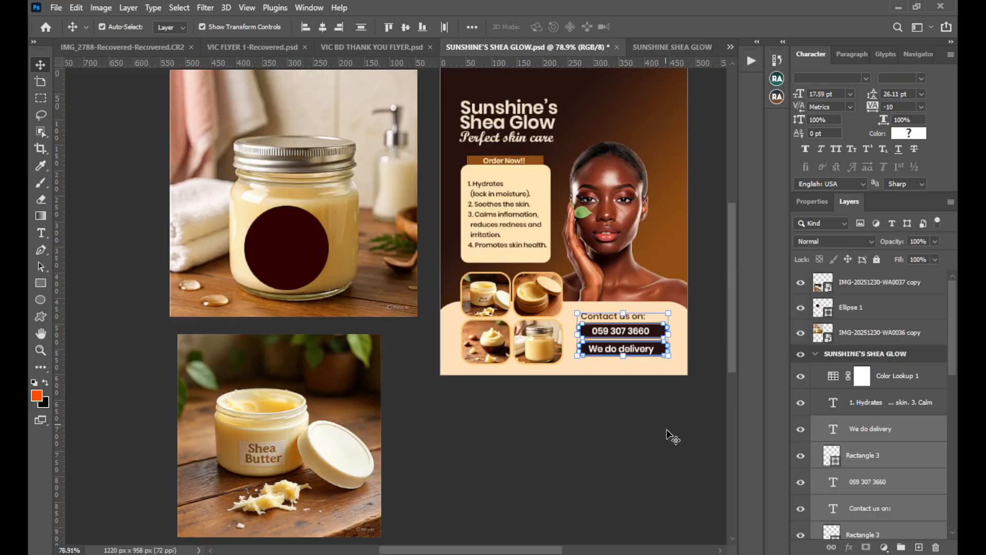
pyautogui.click(665, 354)
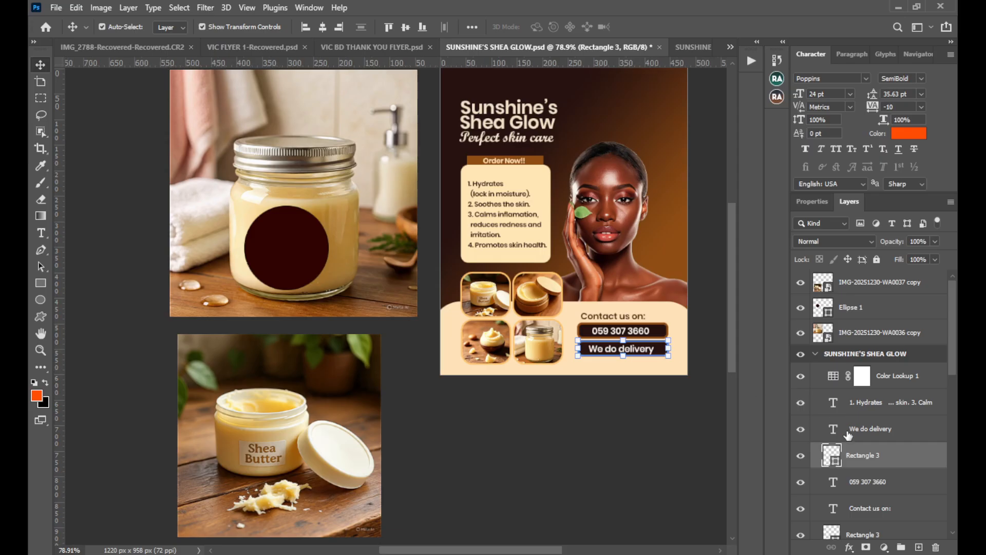
pyautogui.click(816, 205)
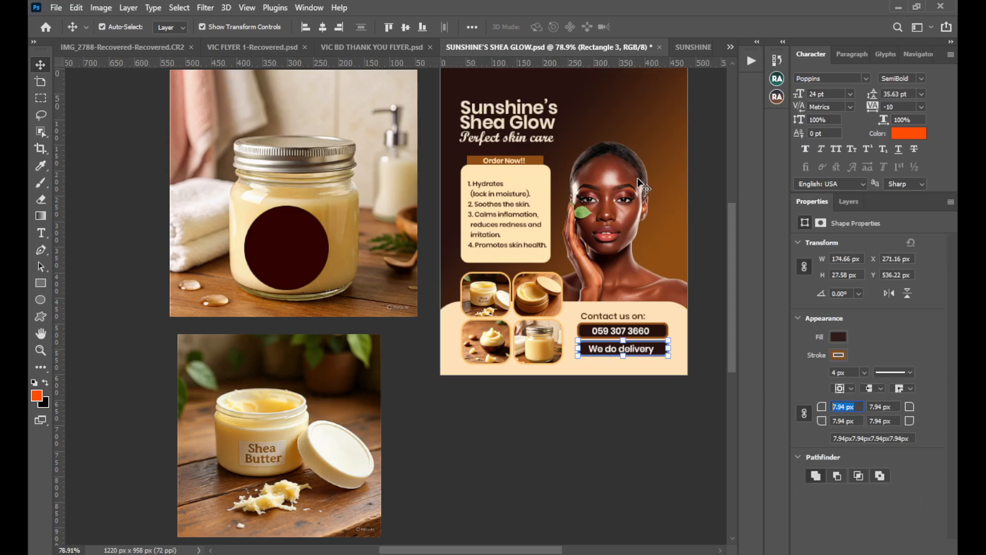
pyautogui.click(683, 50)
# Nudge the label's "We do delivery" text slightly up and to the right within its rectangle.
pyautogui.moveTo(558, 302); pyautogui.dragTo(540, 304)
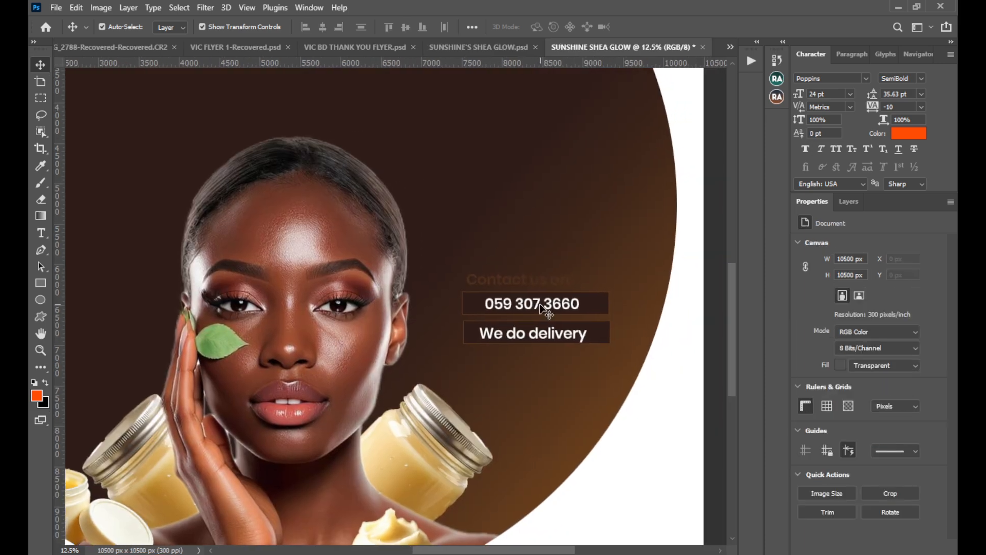
pyautogui.click(598, 336)
pyautogui.doubleClick(582, 335)
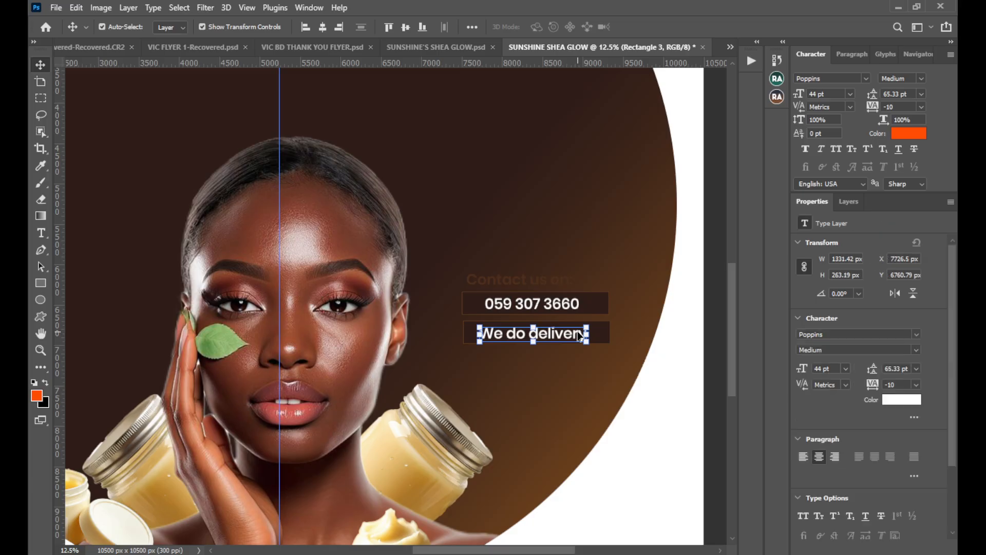
pyautogui.press('Up')
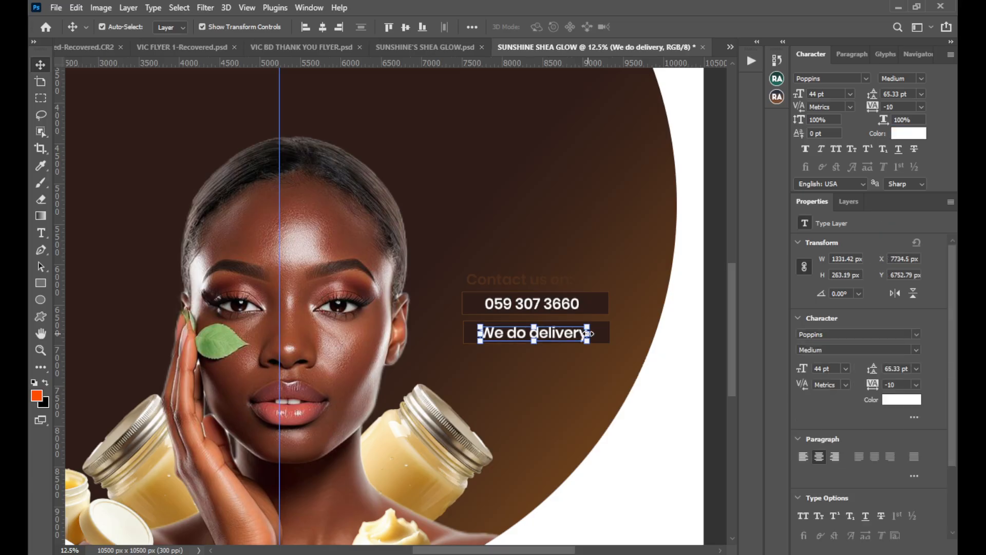
# Reduce the font size of the phone number and delivery text slightly, and nudge the delivery text up.
pyautogui.keyDown('shift'); pyautogui.click(571, 308); pyautogui.keyUp('shift')
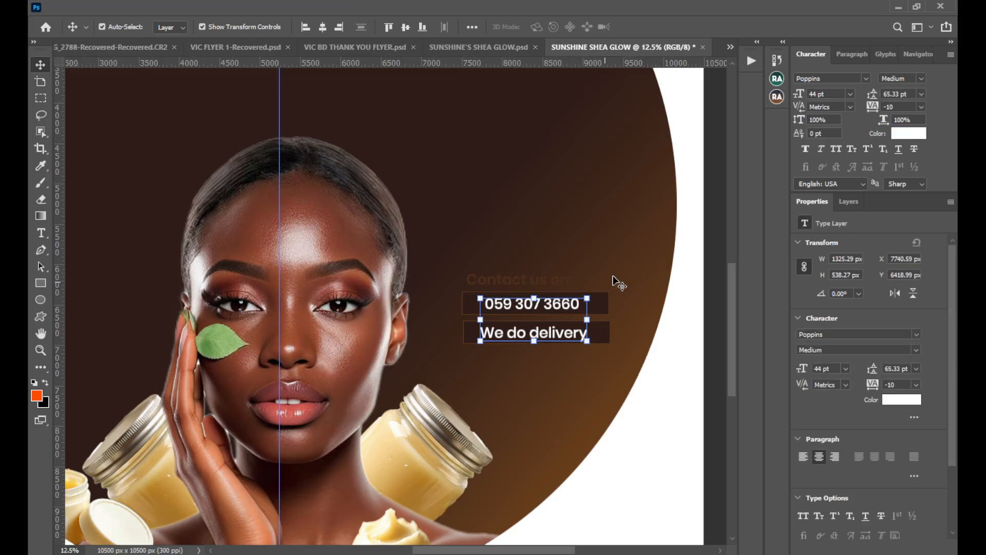
pyautogui.moveTo(801, 94); pyautogui.dragTo(651, 350)
pyautogui.click(569, 346)
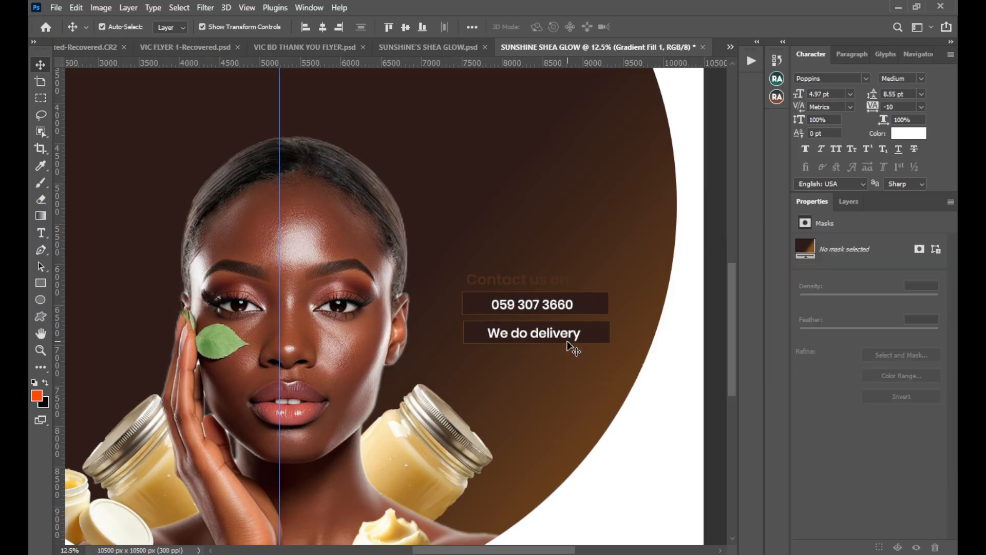
pyautogui.press('Up')
# Round all corners of the two rectangles behind the phone number and delivery text to a 103.94 px radius.
pyautogui.click(605, 337)
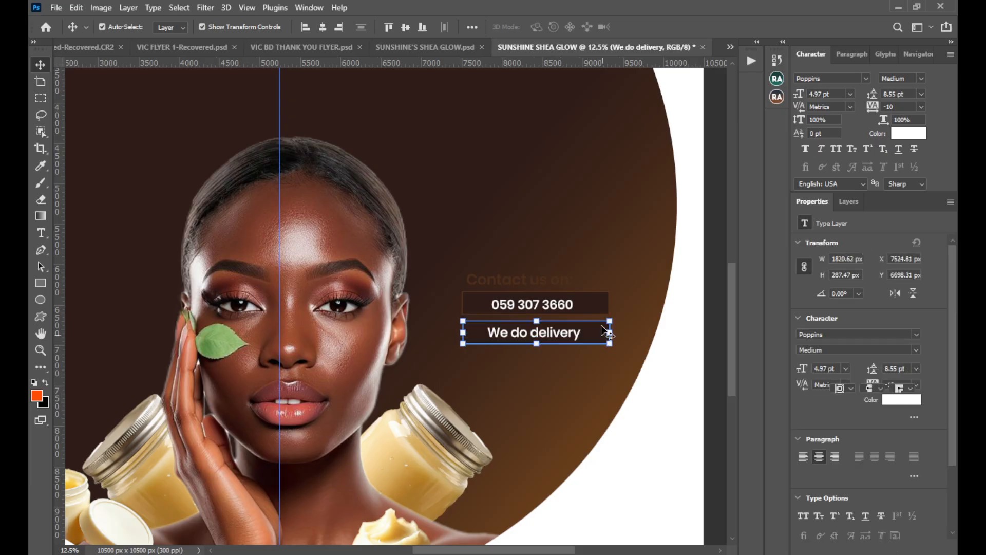
pyautogui.keyDown('shift'); pyautogui.click(594, 307); pyautogui.keyUp('shift')
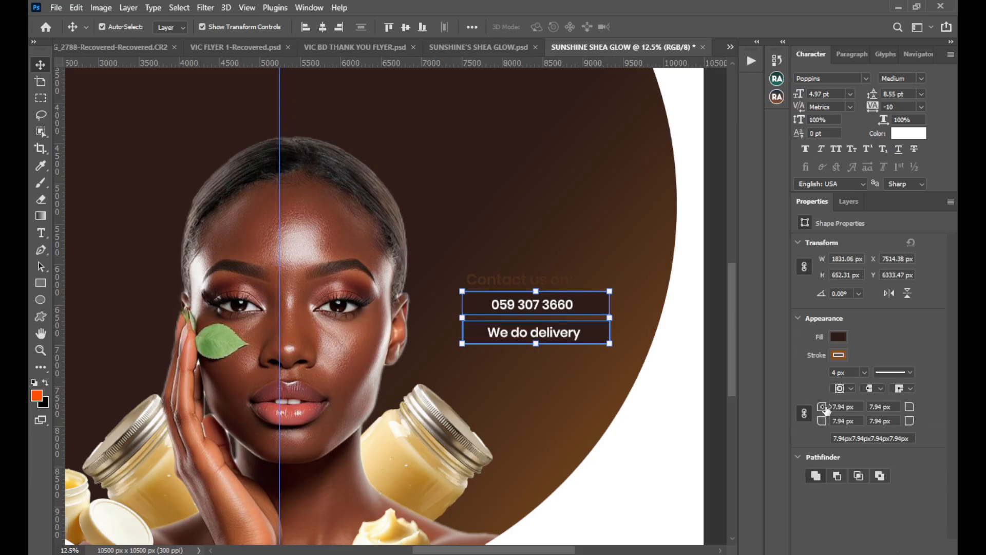
pyautogui.moveTo(826, 408); pyautogui.dragTo(868, 411)
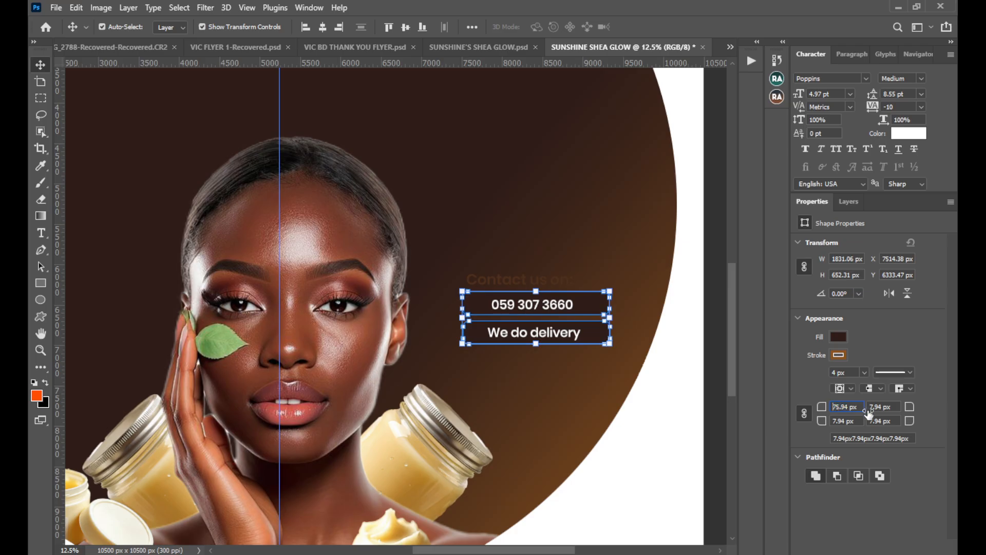
pyautogui.click(585, 404)
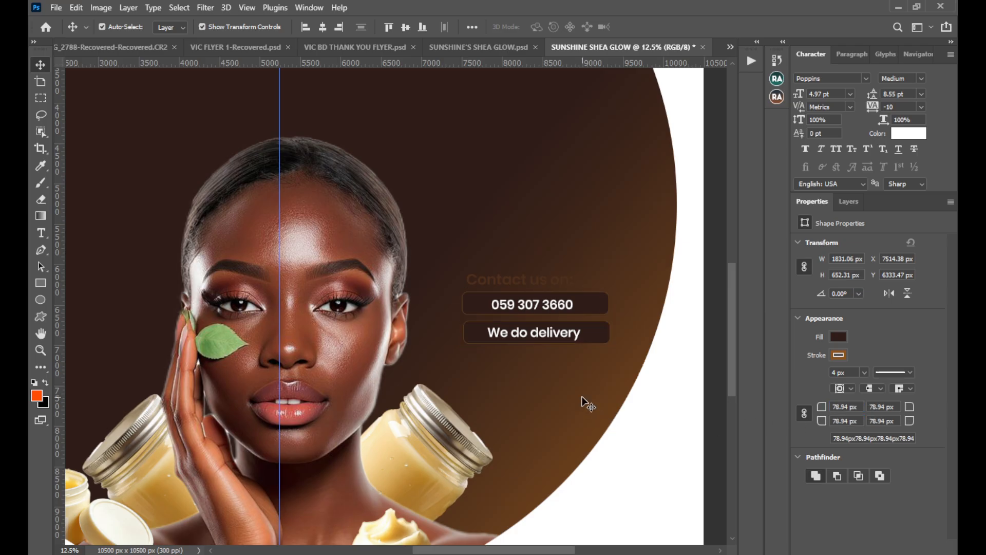
pyautogui.click(600, 334)
pyautogui.keyDown('shift'); pyautogui.click(595, 302); pyautogui.keyUp('shift')
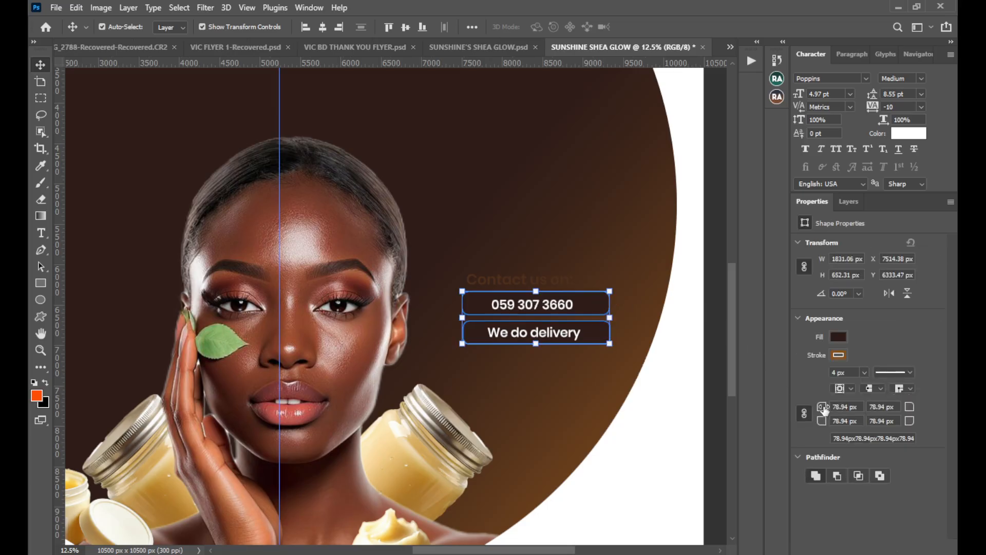
pyautogui.moveTo(824, 409); pyautogui.dragTo(836, 416)
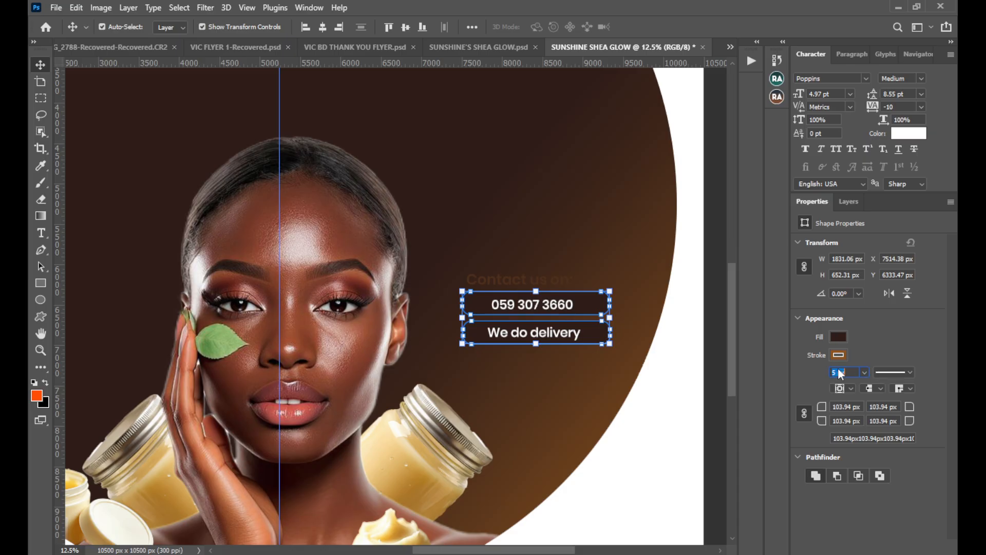
# Set the stroke width of both contact rectangles to 10 px.
pyautogui.write('10')
pyautogui.press('Return')
pyautogui.click(628, 374)
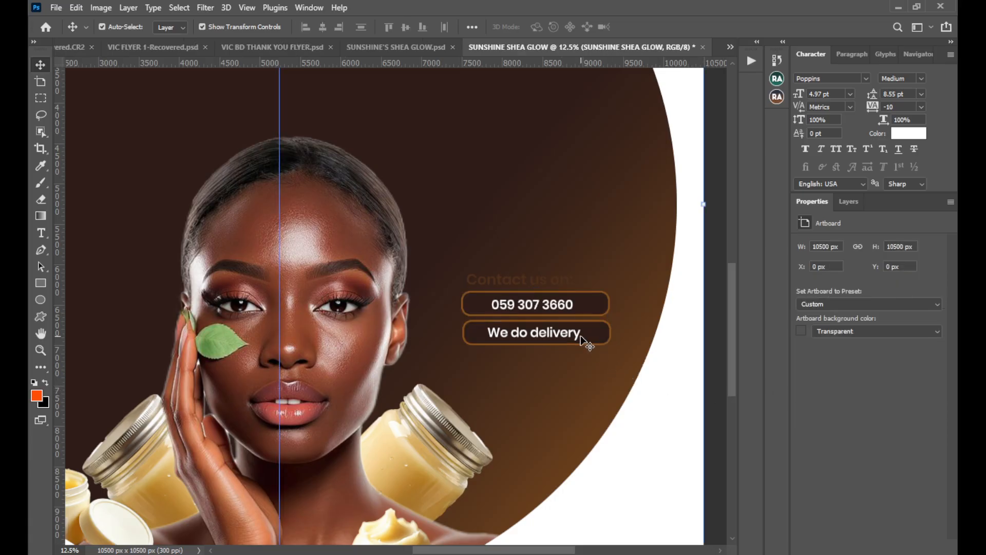
# Recolour the label's "Contact us on:" heading to white (ffffff).
pyautogui.click(533, 282)
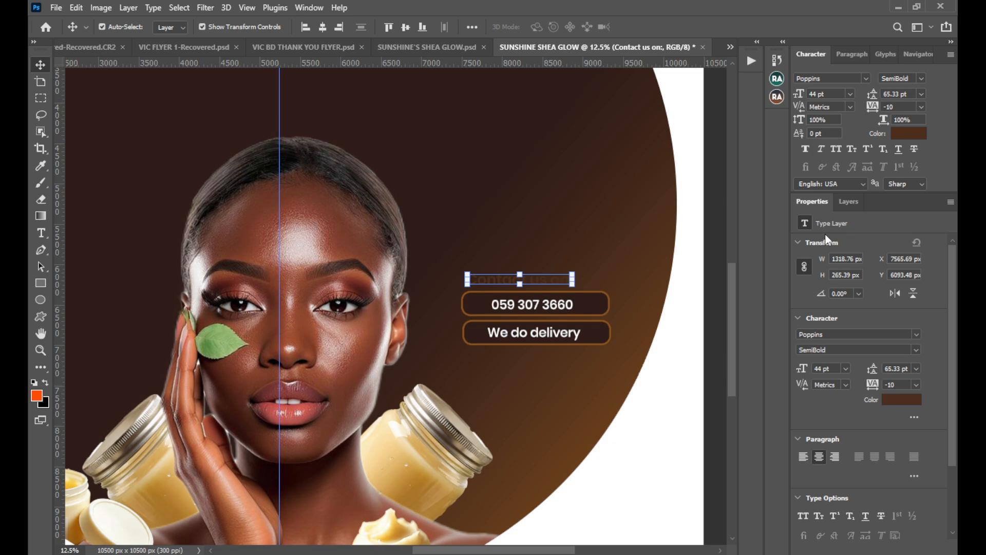
pyautogui.click(855, 204)
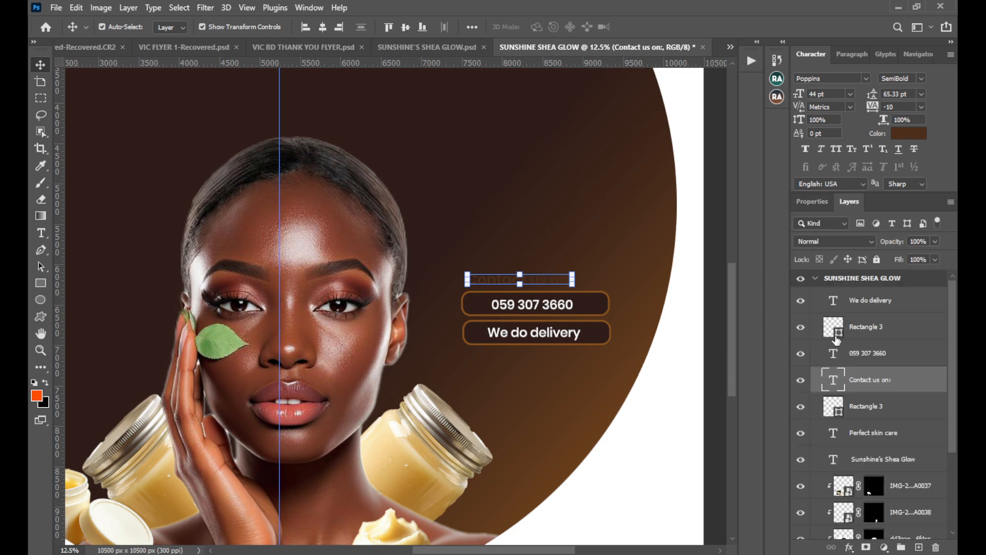
pyautogui.click(905, 135)
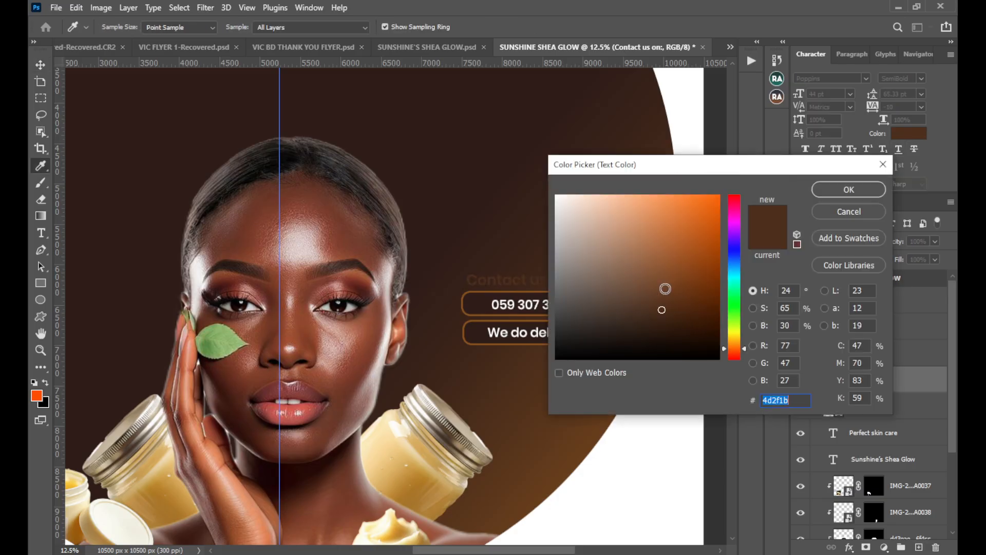
pyautogui.write('ffffff')
pyautogui.click(825, 190)
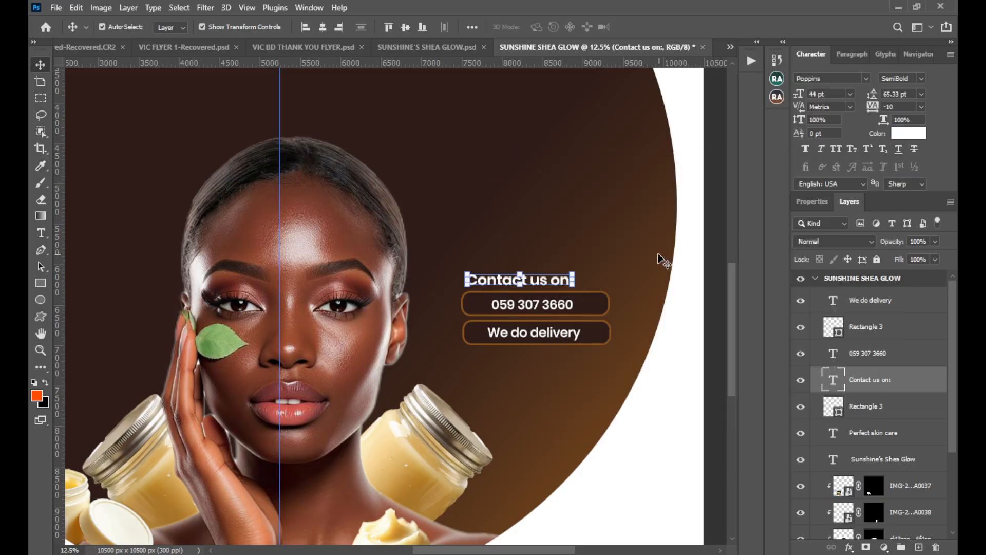
pyautogui.click(553, 379)
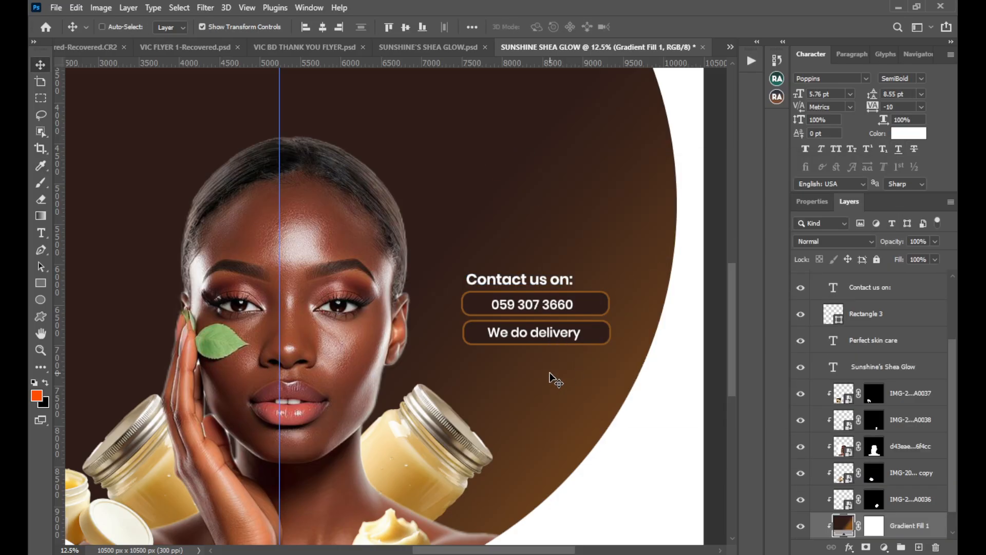
# Delete the open shea butter jar with its loose lid from the lower left of the circular label.
pyautogui.scroll(-1, 557, 382)
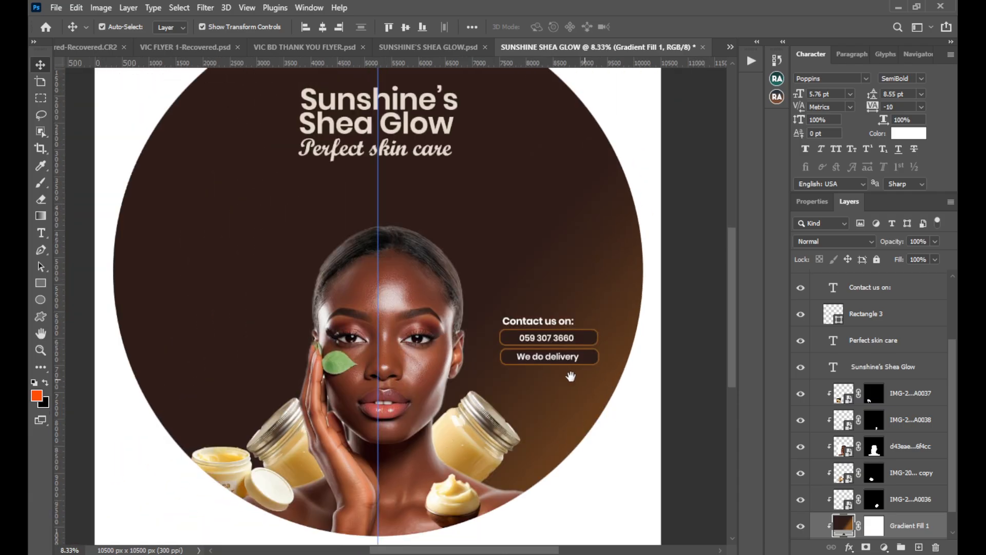
pyautogui.moveTo(571, 377); pyautogui.dragTo(584, 375)
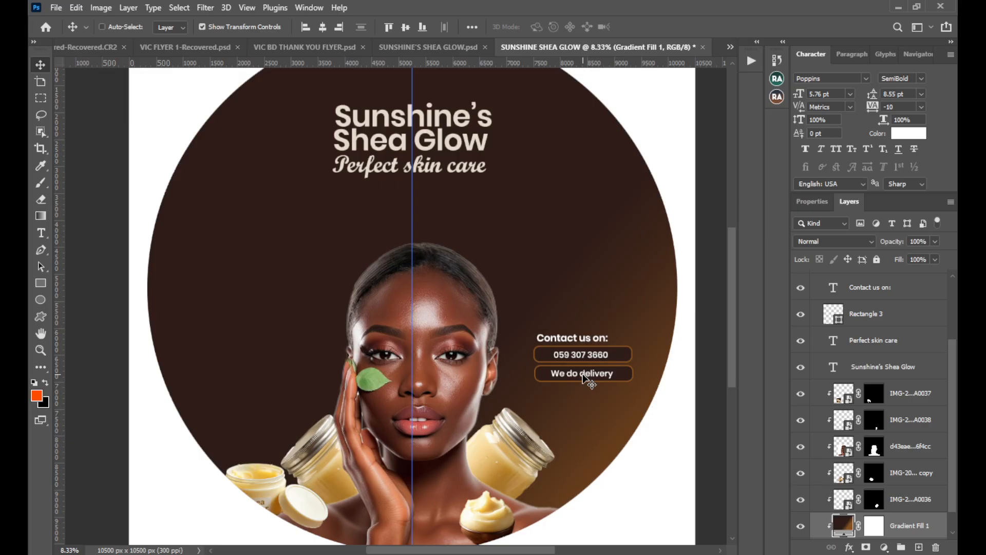
pyautogui.scroll(-2, 588, 381)
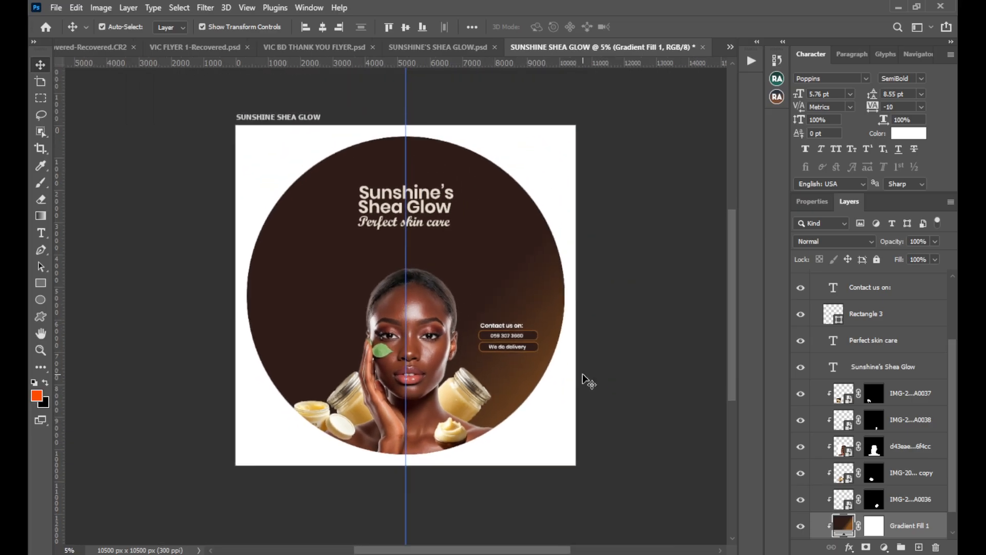
pyautogui.scroll(1, 587, 383)
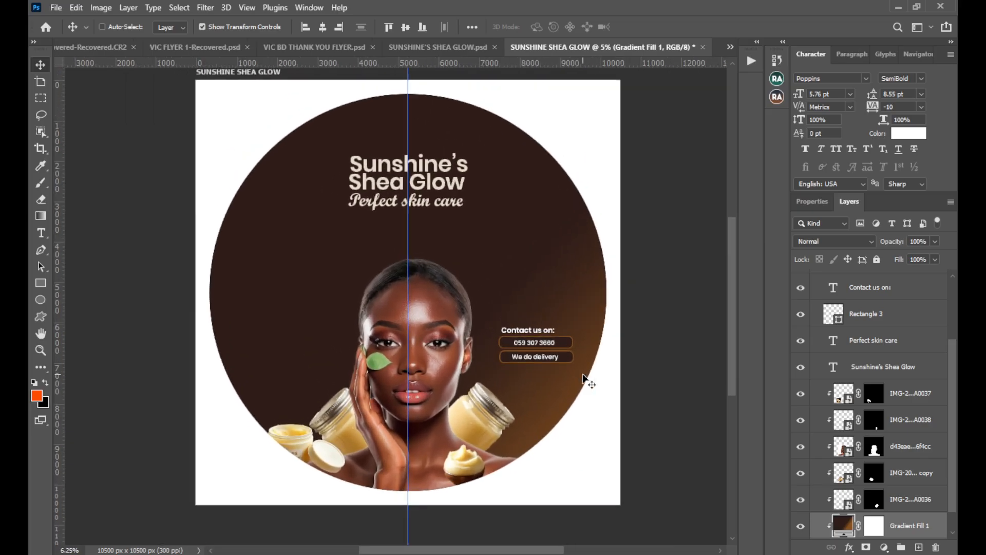
pyautogui.moveTo(574, 312); pyautogui.dragTo(602, 320)
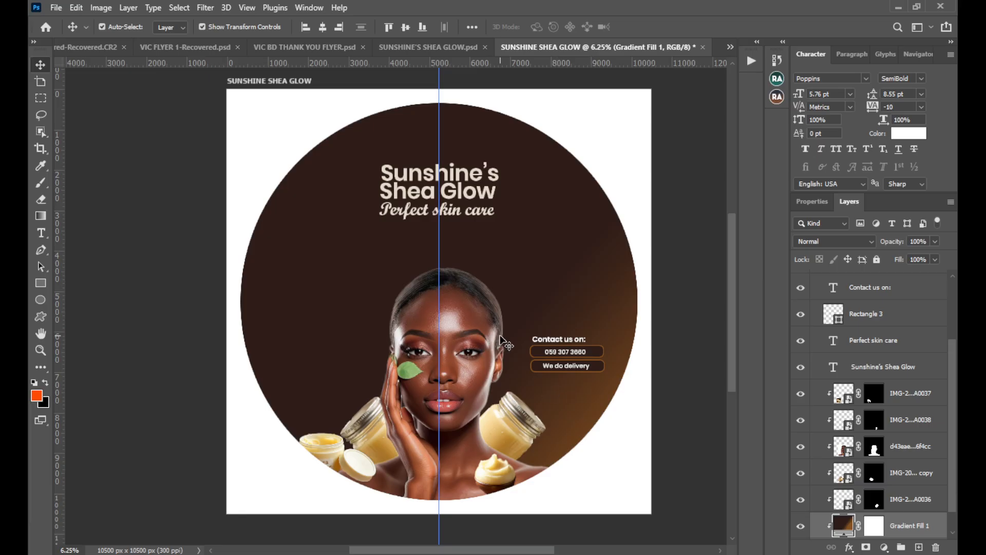
pyautogui.click(328, 455)
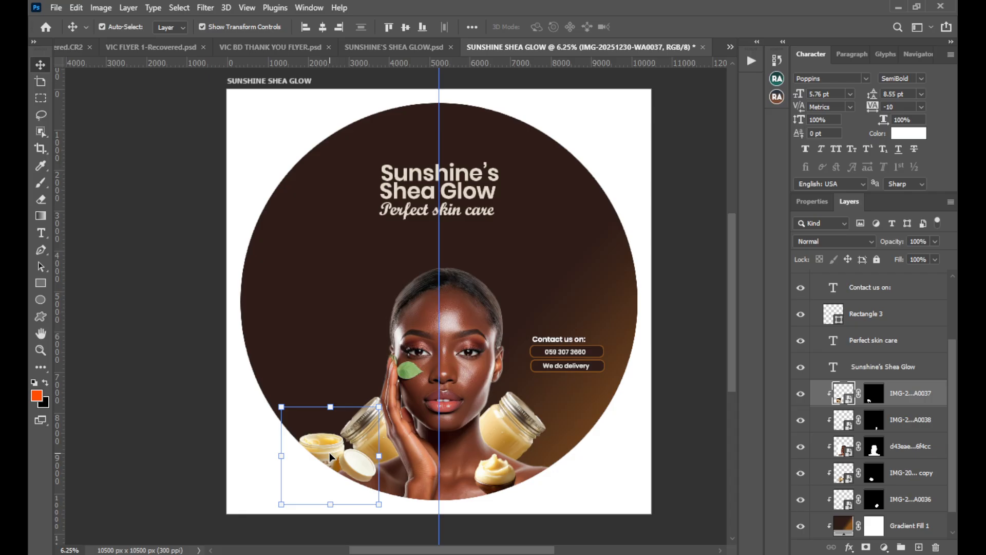
pyautogui.press('Delete')
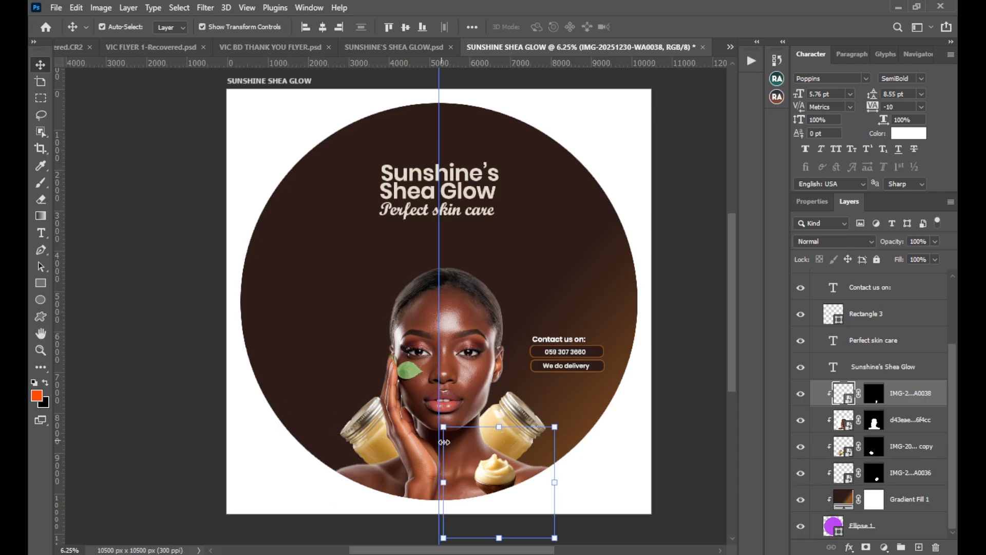
# Duplicate the whipped shea butter cup onto the portrait's opposite shoulder and clip the copy to the circle.
pyautogui.press('ctrl')
pyautogui.moveTo(492, 467); pyautogui.dragTo(388, 476)
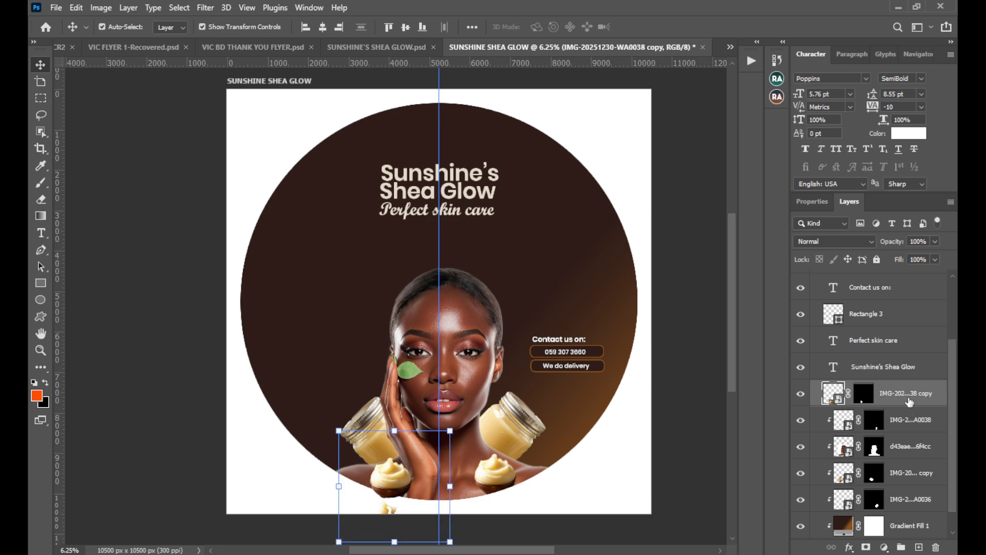
pyautogui.rightClick(909, 402)
pyautogui.click(840, 300)
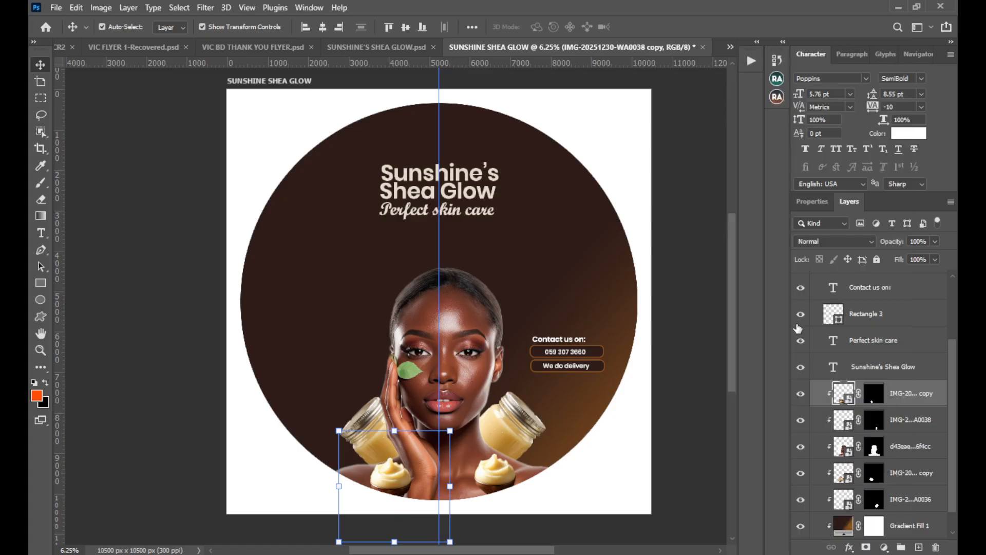
pyautogui.click(686, 422)
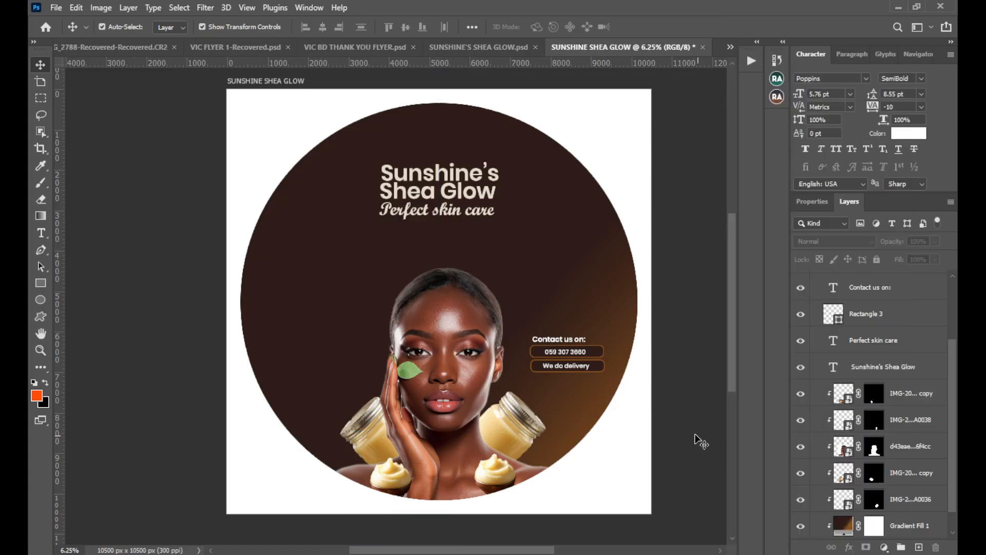
pyautogui.moveTo(663, 427); pyautogui.dragTo(646, 429)
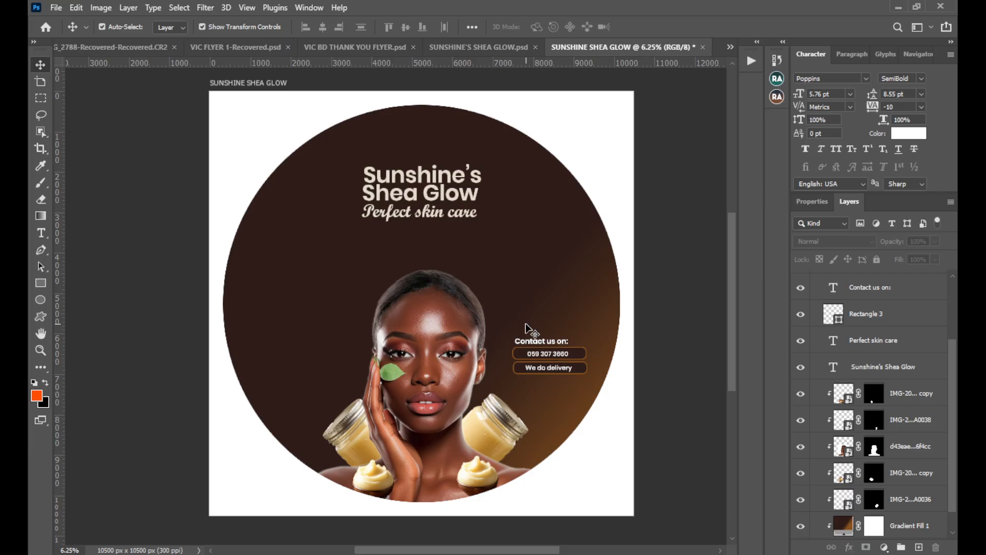
# Copy the flyer's "Order Now!!" text and banner, with the benefits list and its rectangle, into the circular label.
pyautogui.click(459, 47)
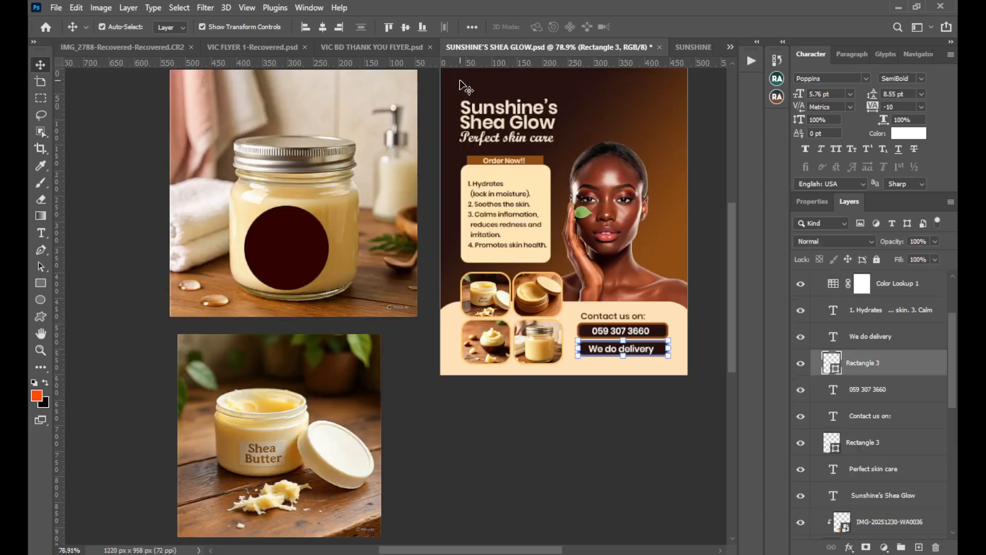
pyautogui.click(514, 159)
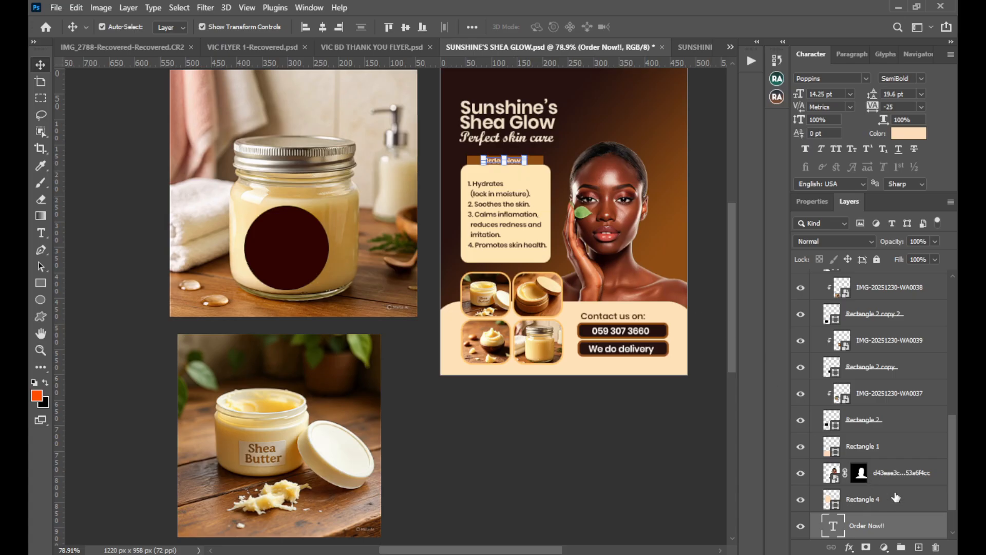
pyautogui.scroll(-2, 897, 497)
pyautogui.keyDown('shift'); pyautogui.click(884, 504); pyautogui.keyUp('shift')
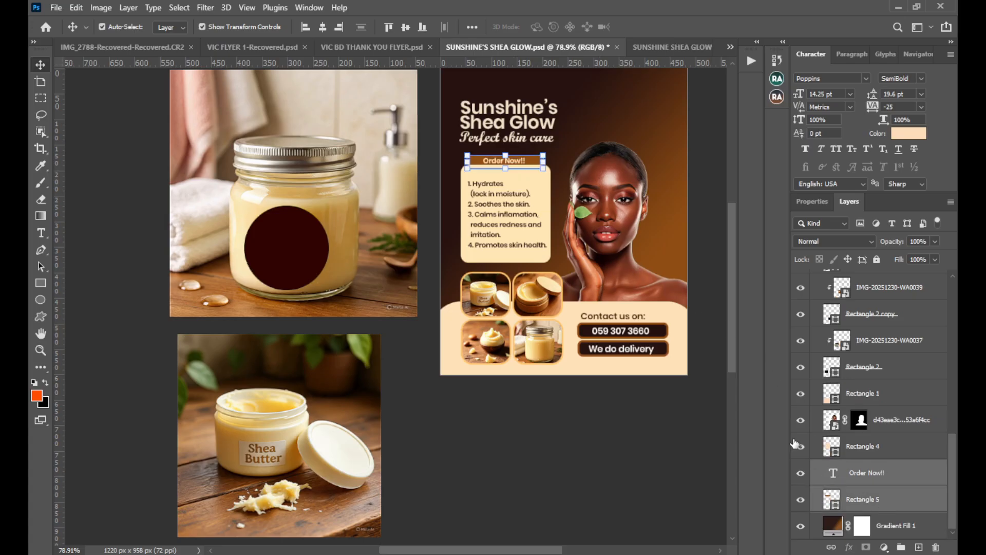
pyautogui.keyDown('shift'); pyautogui.click(535, 261); pyautogui.keyUp('shift')
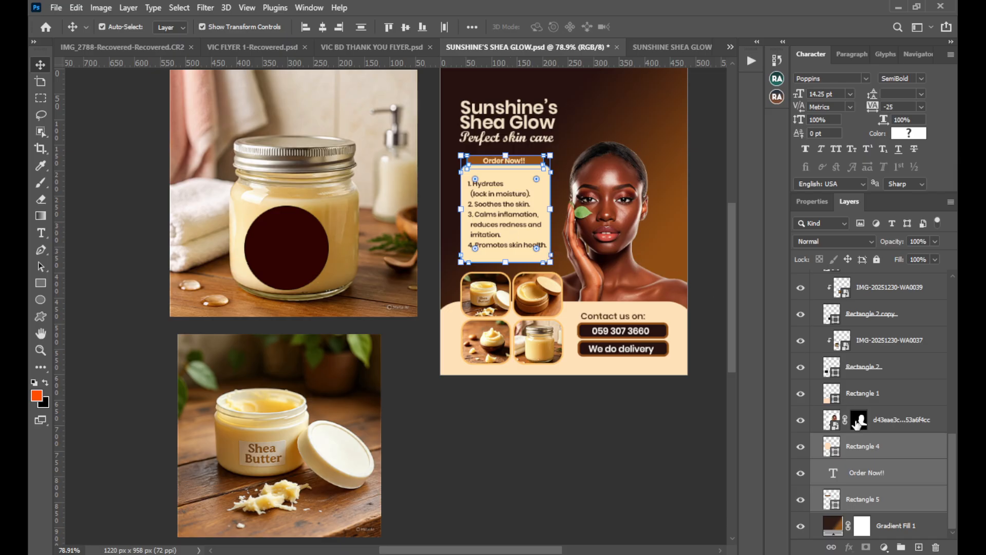
pyautogui.scroll(10, 857, 425)
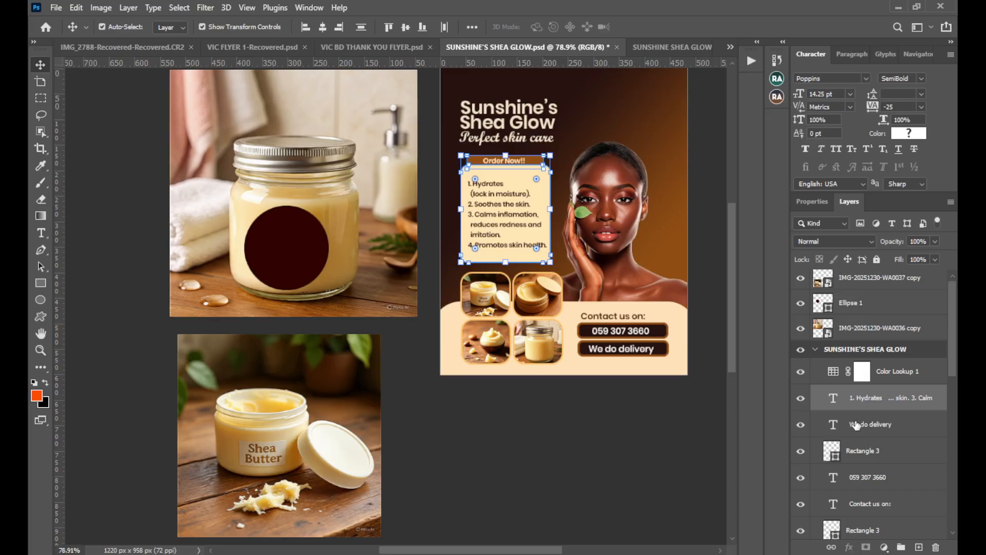
pyautogui.scroll(-1, 856, 424)
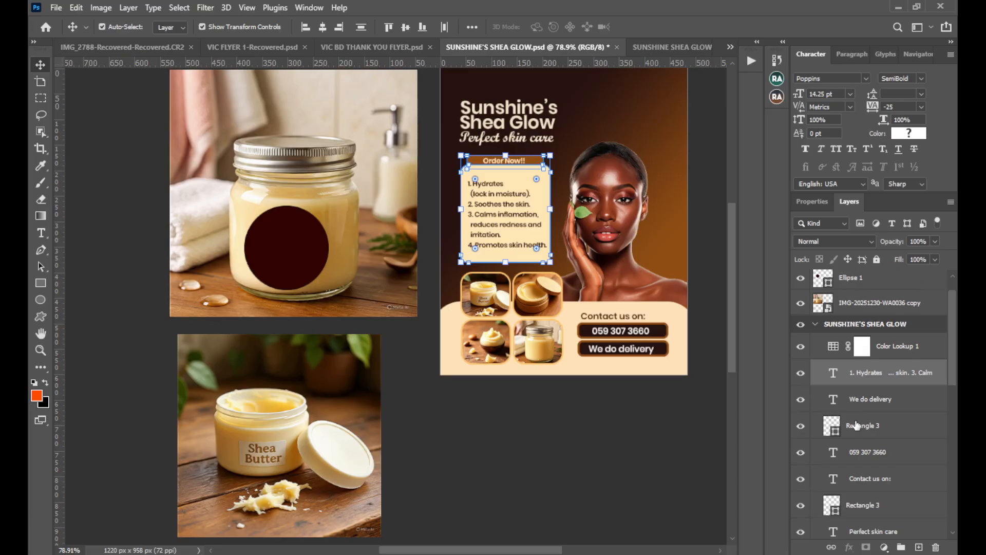
pyautogui.click(802, 376)
pyautogui.click(801, 376)
pyautogui.moveTo(903, 376); pyautogui.dragTo(268, 260)
# Scale the copied benefits card and "Order Now!!" banner to 1145.75% in the space left of the portrait.
pyautogui.hotkey('ctrl', 't')
pyautogui.moveTo(298, 307)
pyautogui.mouseDown()
pyautogui.moveTo(289, 299)
pyautogui.moveTo(296, 305)
pyautogui.mouseUp()
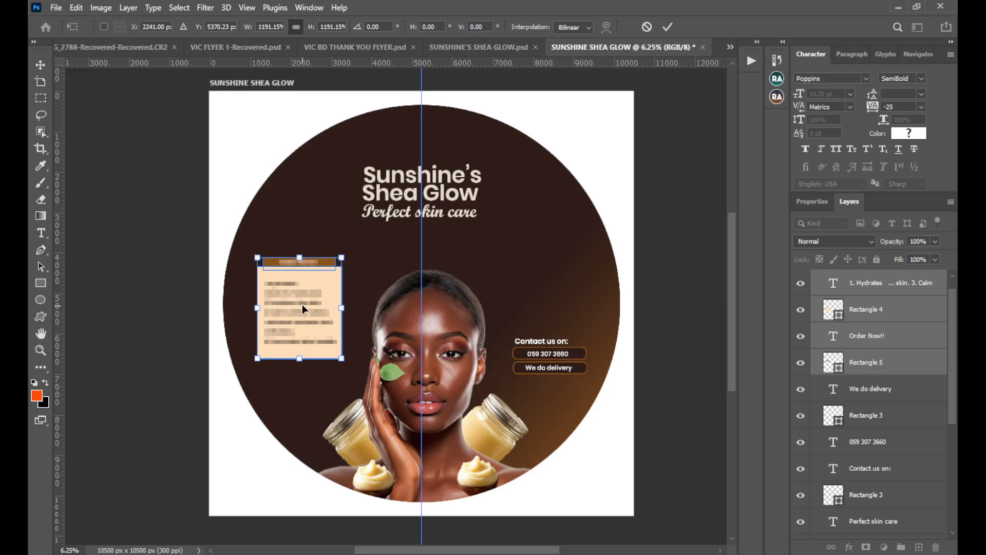
pyautogui.moveTo(257, 307); pyautogui.dragTo(261, 308)
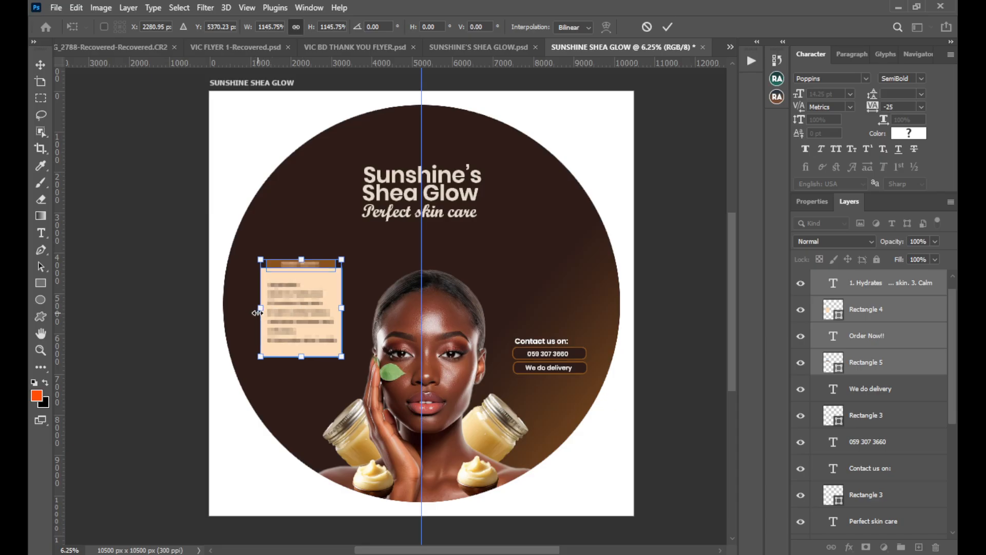
pyautogui.click(668, 27)
# Shift the benefits card and its banner slightly right and down, closer to the portrait.
pyautogui.moveTo(285, 313); pyautogui.dragTo(294, 322)
pyautogui.hotkey('shift', 'Left')
pyautogui.hotkey('shift', 'Left')
pyautogui.hotkey('shift', 'Left')
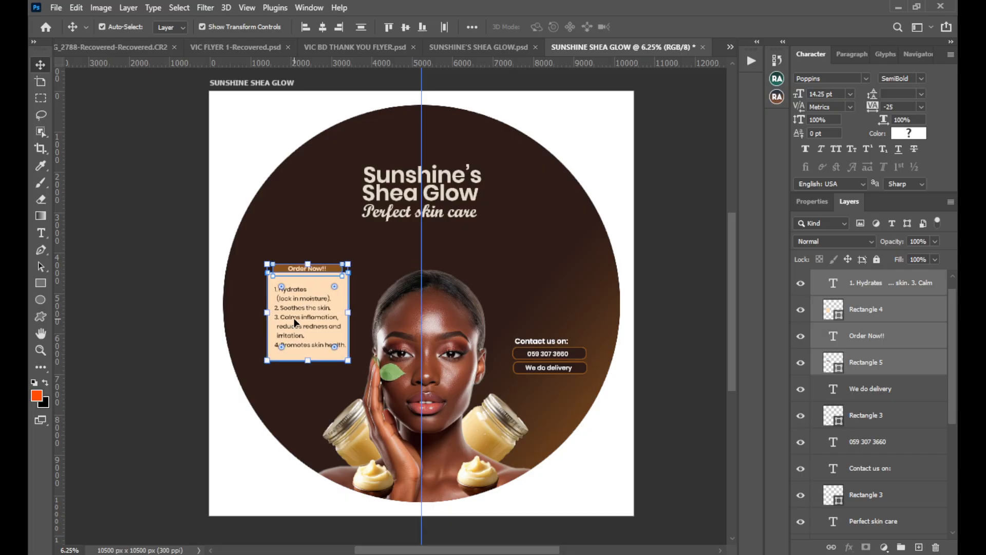
pyautogui.hotkey('shift', 'Down')
pyautogui.hotkey('shift', 'Down')
pyautogui.hotkey('shift', 'Down')
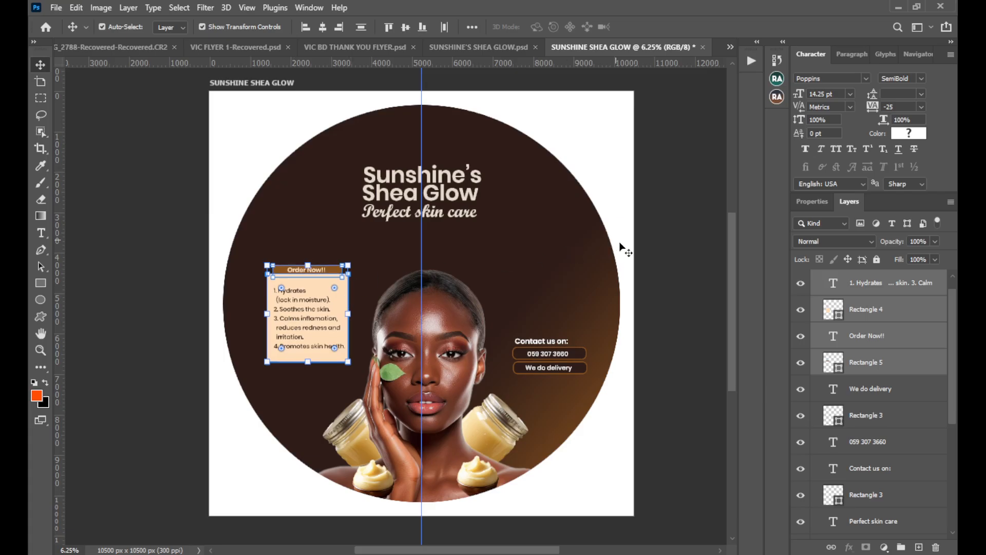
pyautogui.click(623, 266)
pyautogui.moveTo(371, 305); pyautogui.dragTo(377, 305)
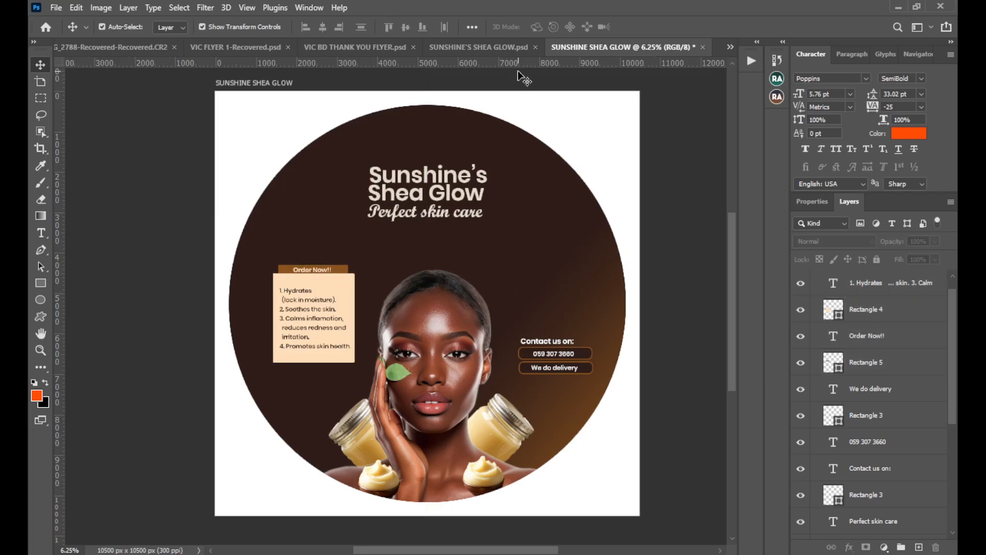
# Check the benefits card's corner rounding in the SUNSHINE'S SHEA GLOW.psd flyer, then return to the circular label.
pyautogui.click(507, 48)
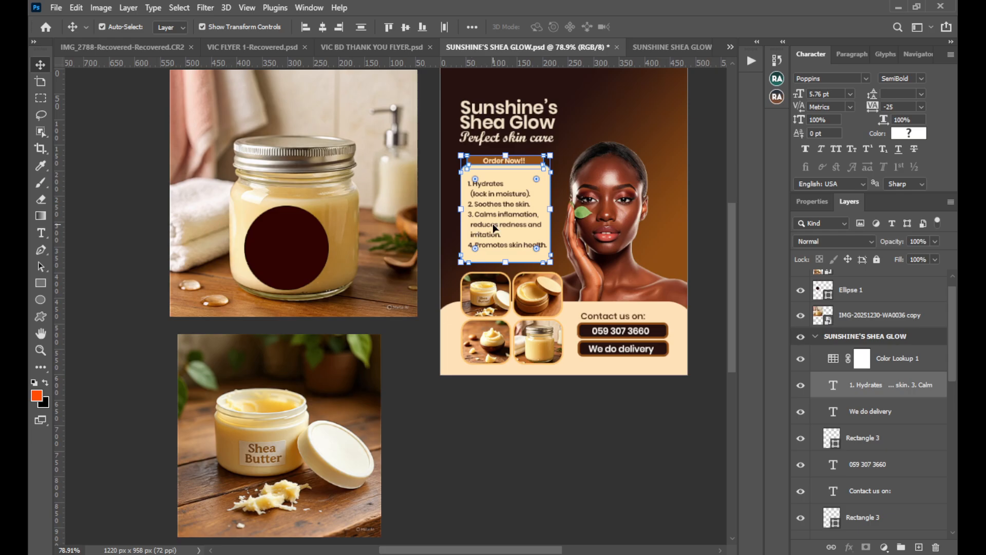
pyautogui.click(532, 447)
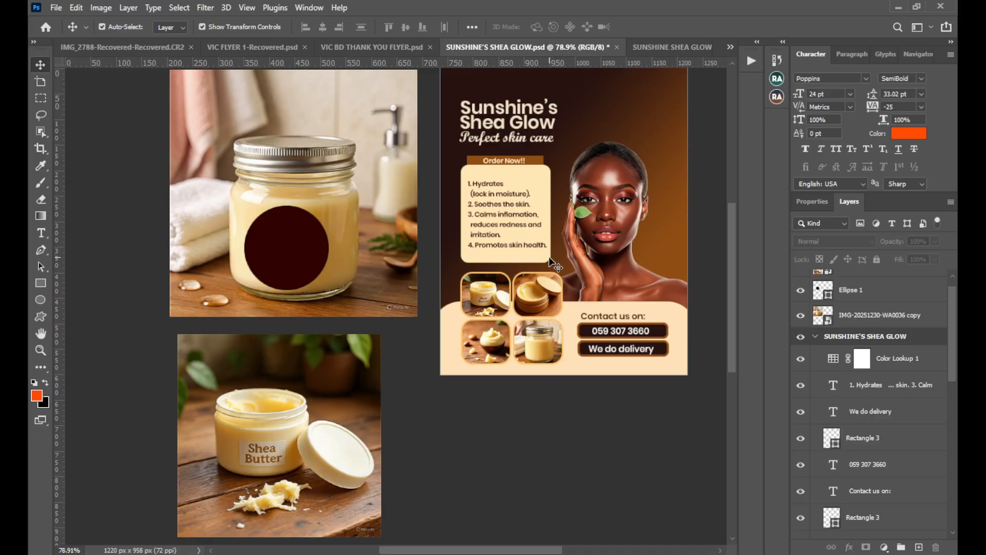
pyautogui.click(658, 47)
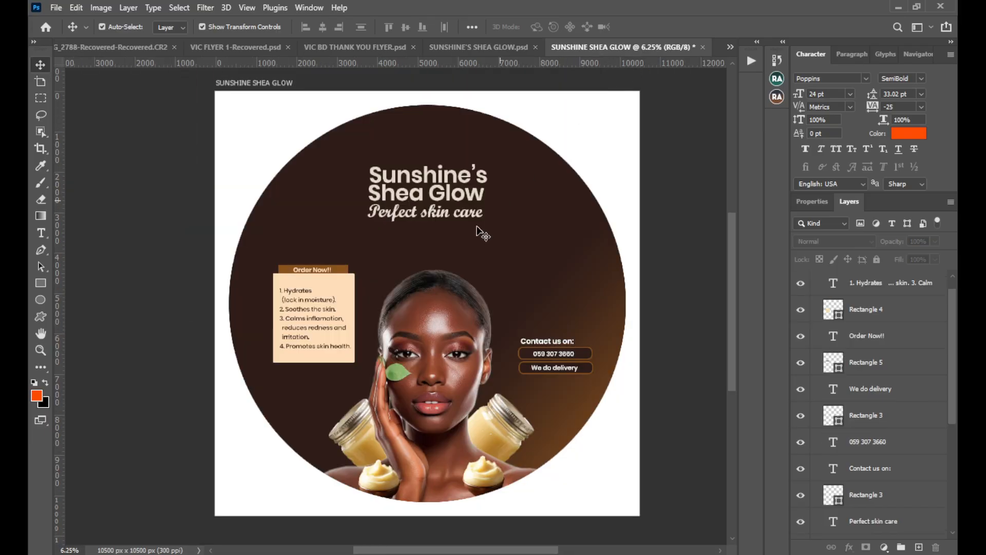
# Select the rectangle behind the benefits list and display its shape properties.
pyautogui.keyDown('ctrl'); pyautogui.click(343, 298); pyautogui.keyUp('ctrl')
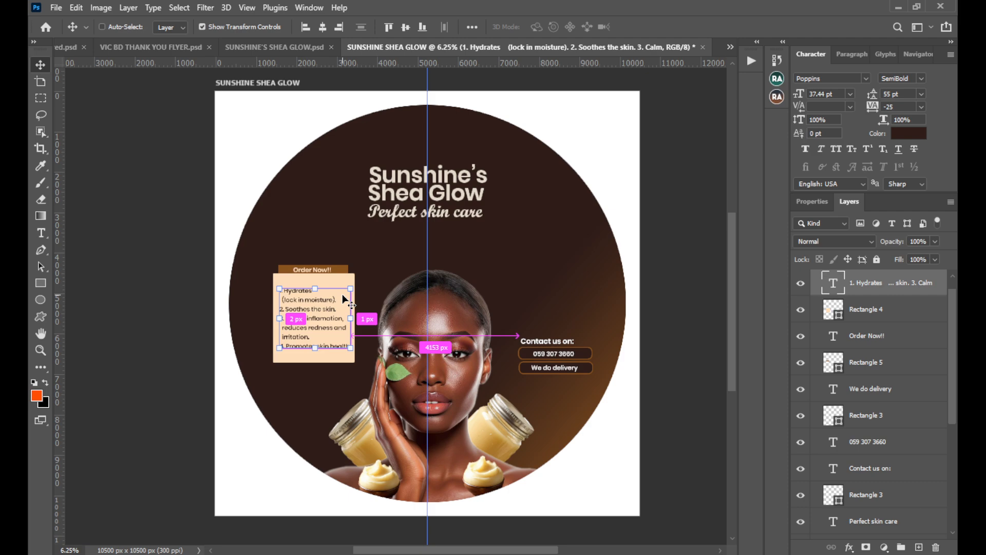
pyautogui.hotkey('ctrl', '=')
pyautogui.hotkey('ctrl', '=')
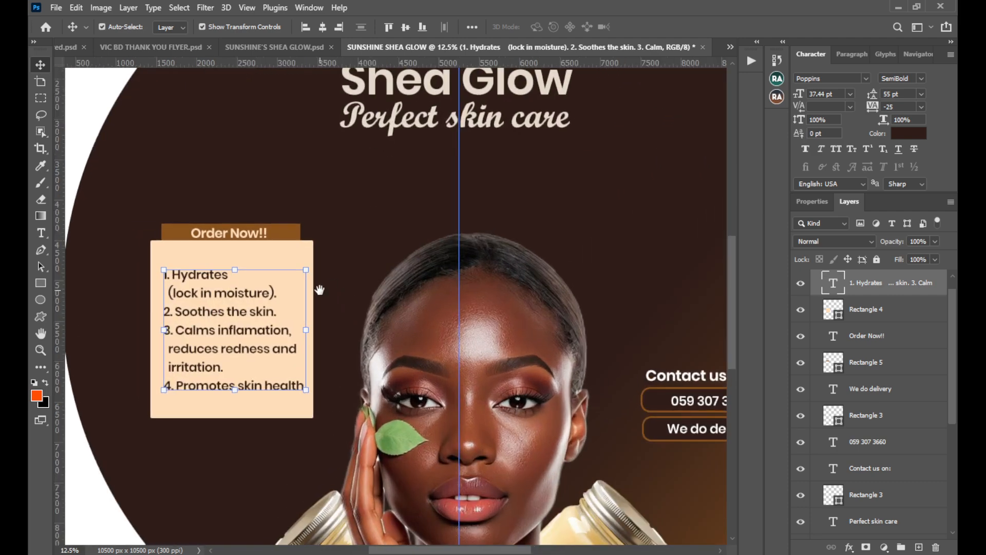
pyautogui.moveTo(320, 290); pyautogui.dragTo(374, 287)
pyautogui.keyDown('ctrl'); pyautogui.click(354, 253); pyautogui.keyUp('ctrl')
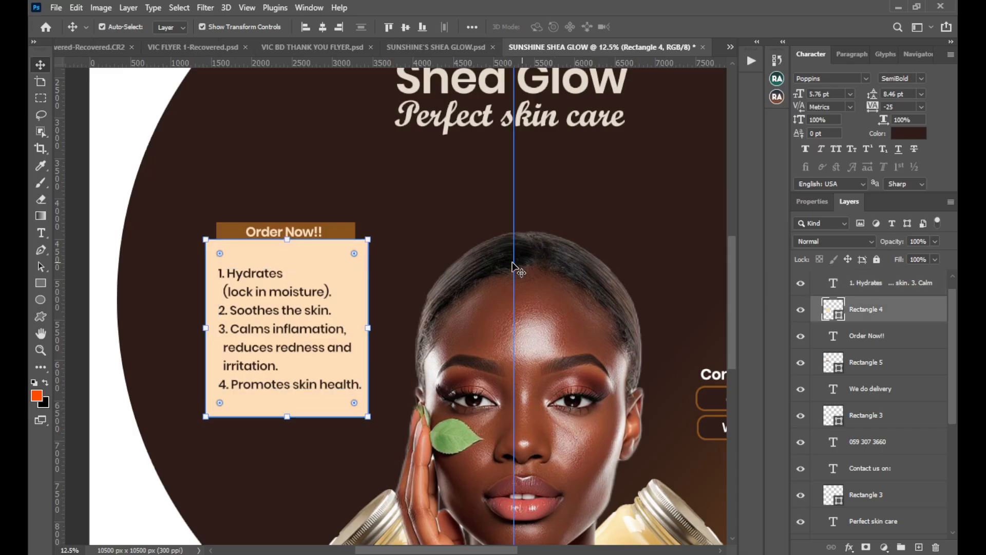
pyautogui.click(816, 202)
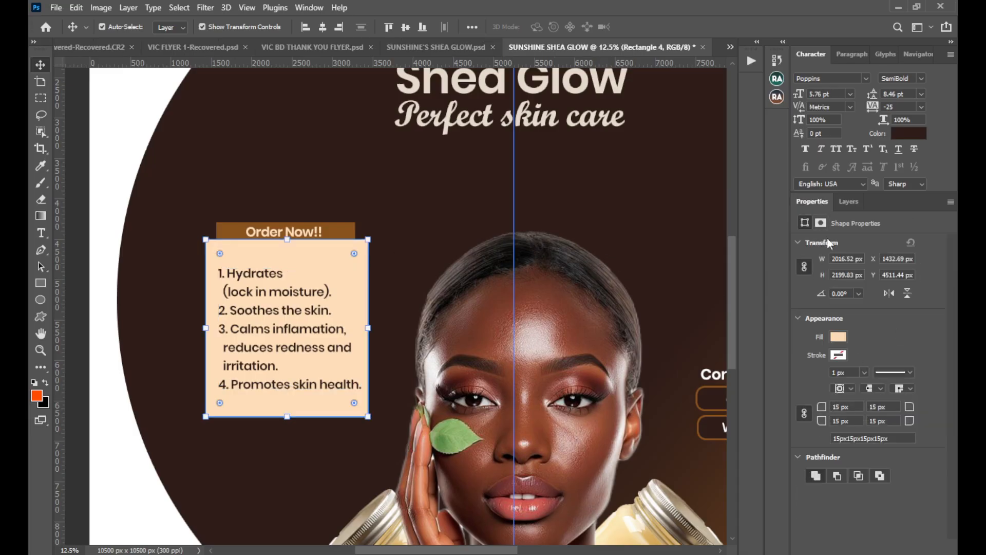
pyautogui.click(315, 10)
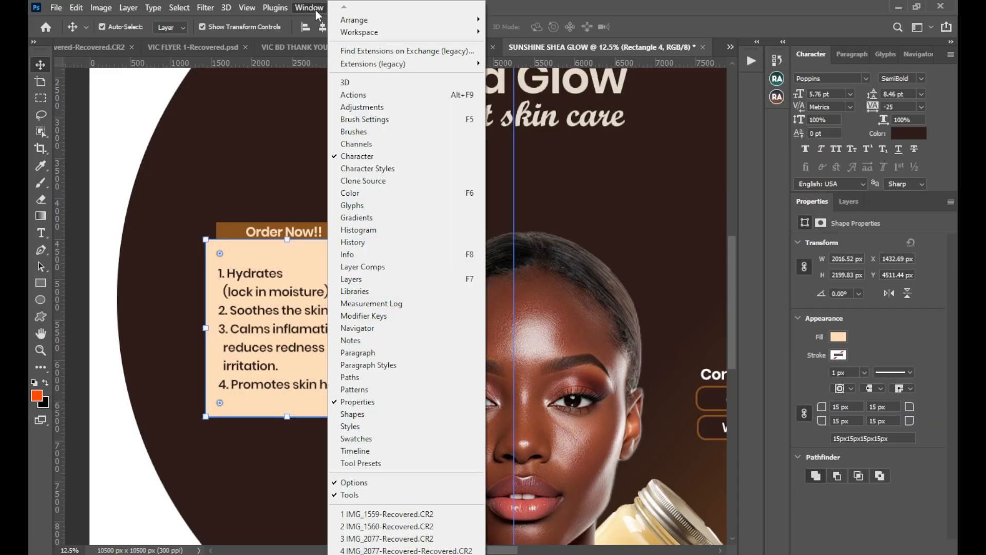
pyautogui.click(350, 402)
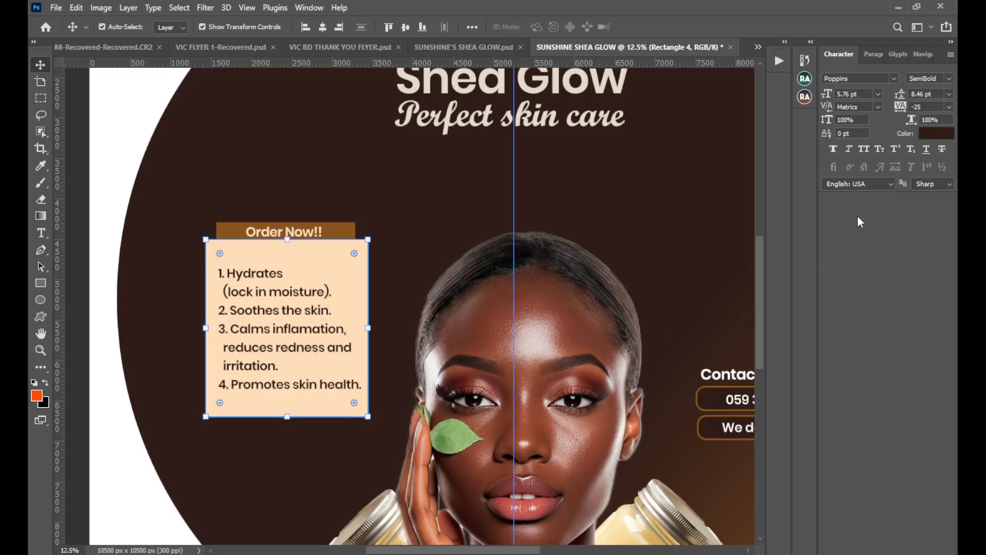
pyautogui.click(319, 7)
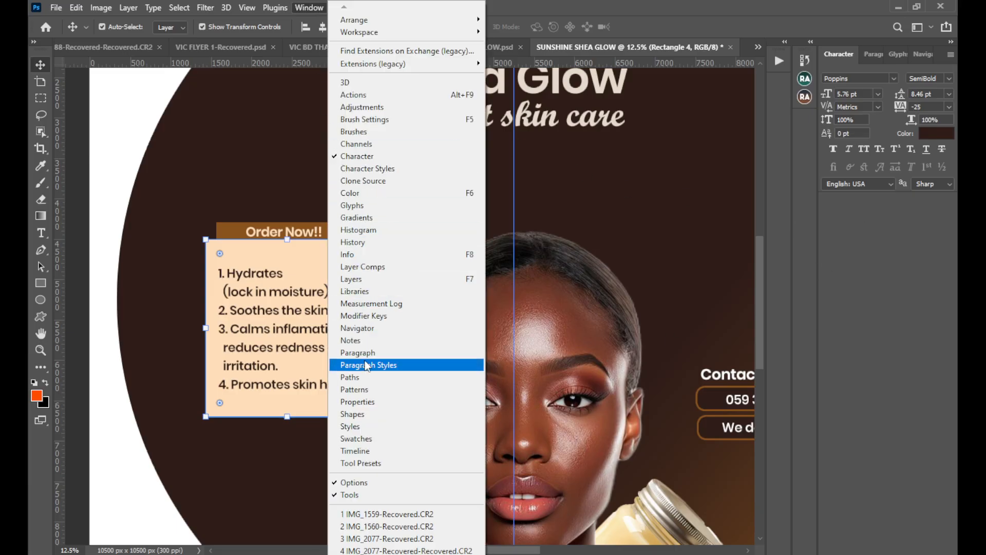
pyautogui.click(367, 402)
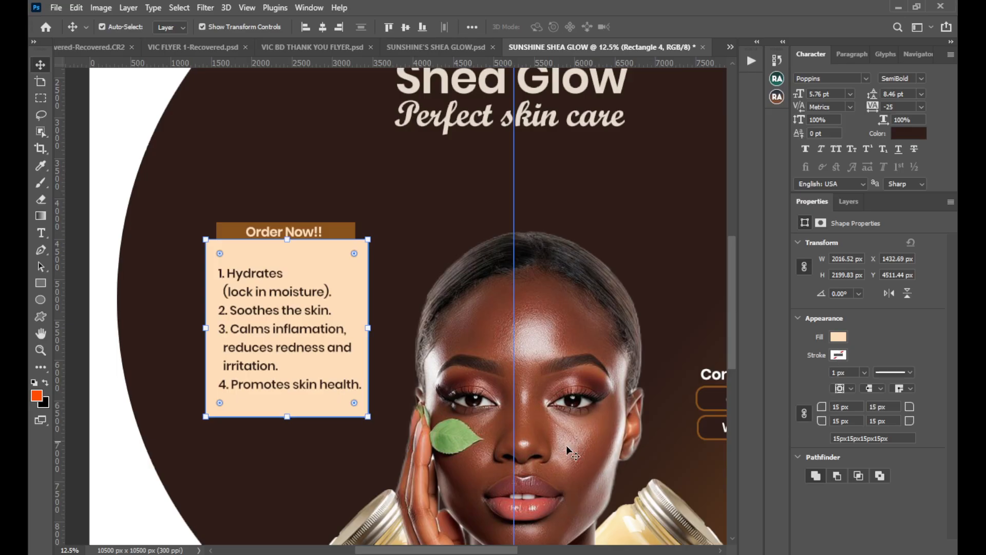
# Try rounding all four corners of the benefits card, first at 52 px and then at 177 px.
pyautogui.moveTo(359, 409); pyautogui.dragTo(447, 410)
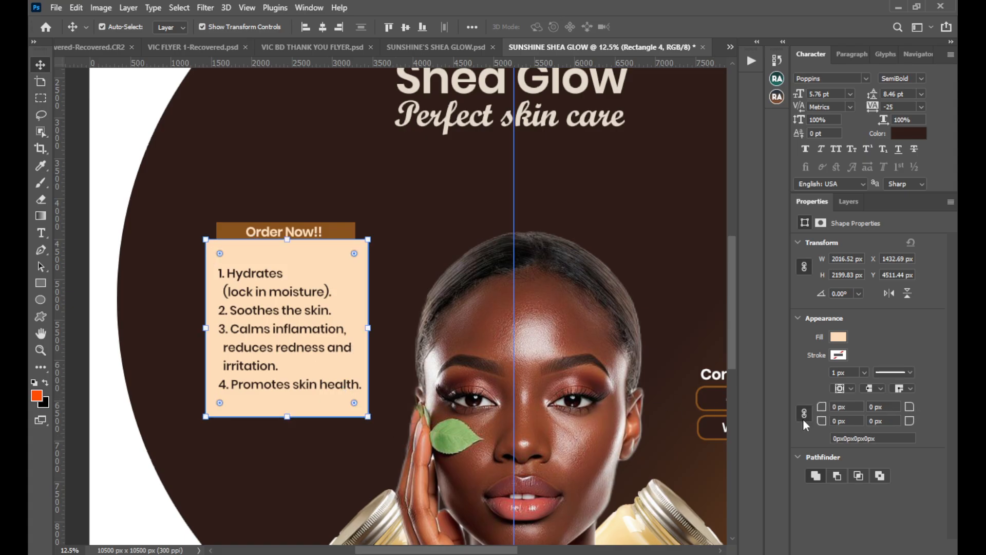
pyautogui.click(833, 407)
pyautogui.write('52')
pyautogui.press('Return')
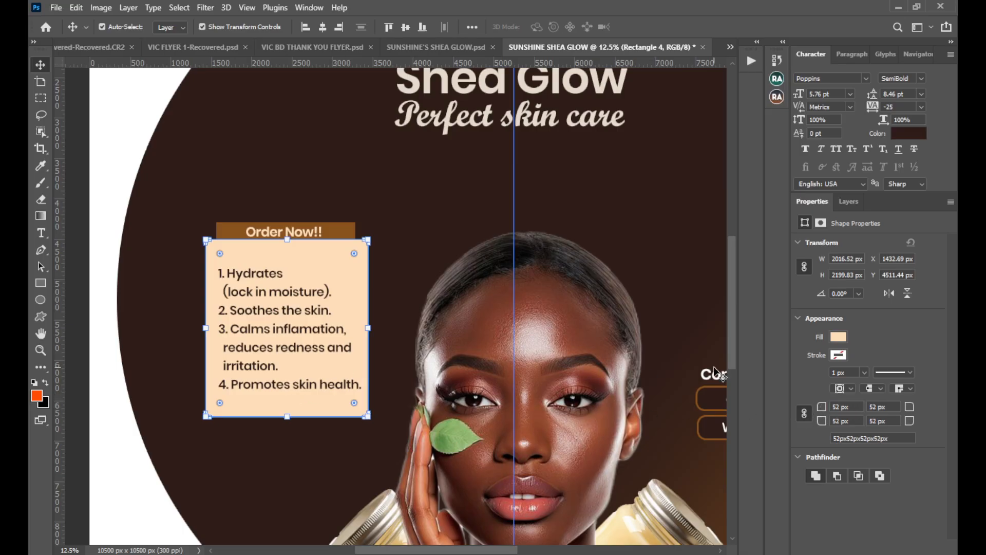
pyautogui.moveTo(821, 408); pyautogui.dragTo(901, 409)
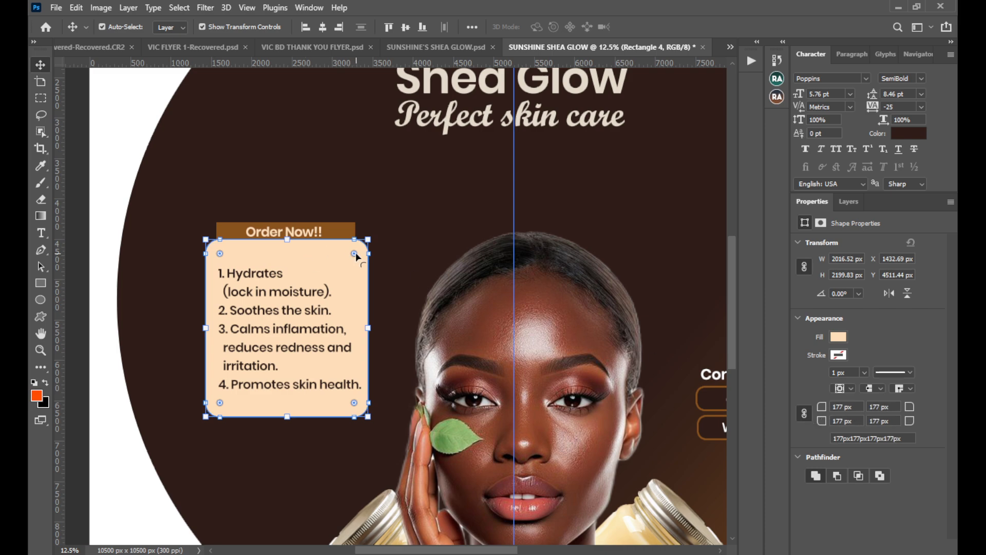
pyautogui.moveTo(356, 257); pyautogui.dragTo(388, 236)
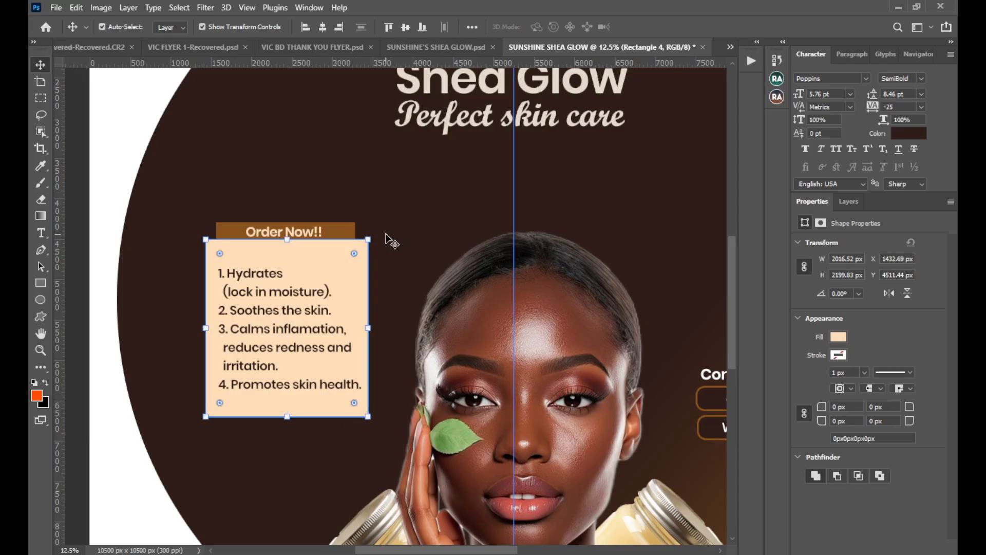
# Try rounding the benefits card's two upper corners individually, with 52 px on the right one and 209 px on the left one.
pyautogui.moveTo(354, 254); pyautogui.dragTo(335, 307)
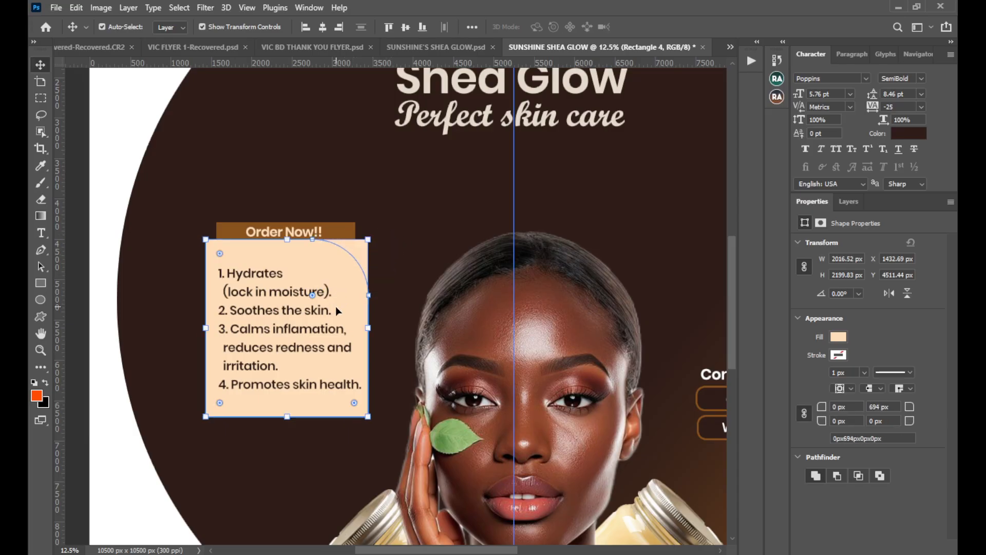
pyautogui.hotkey('ctrl', 'z')
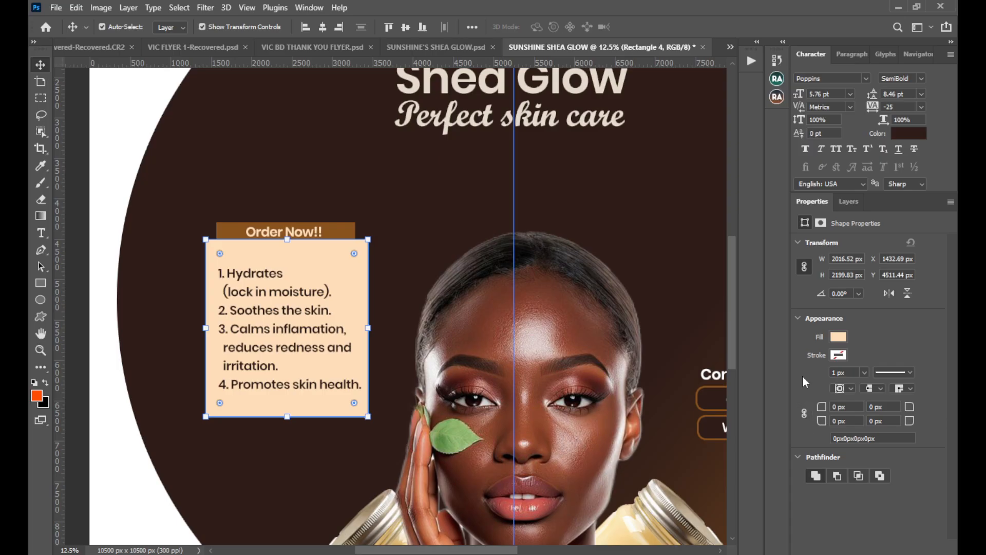
pyautogui.click(897, 406)
pyautogui.write('52')
pyautogui.press('Return')
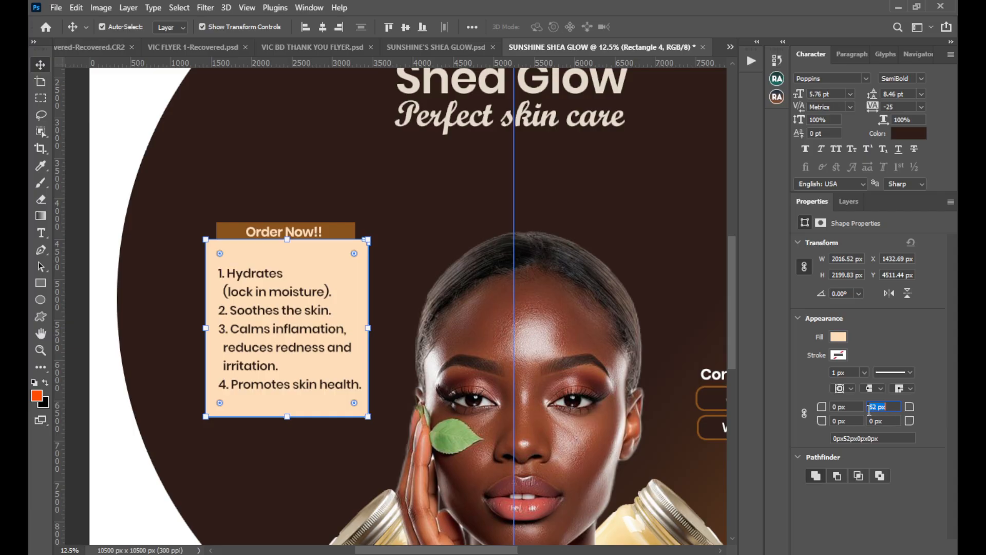
pyautogui.moveTo(826, 408); pyautogui.dragTo(884, 407)
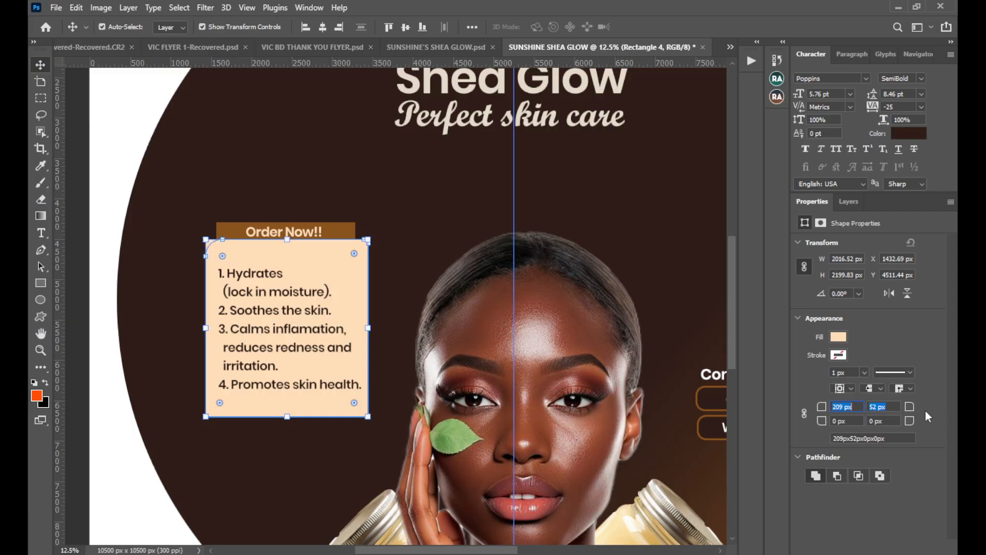
pyautogui.hotkey('ctrl', 'z')
pyautogui.hotkey('ctrl', 'z')
pyautogui.hotkey('ctrl', 'z')
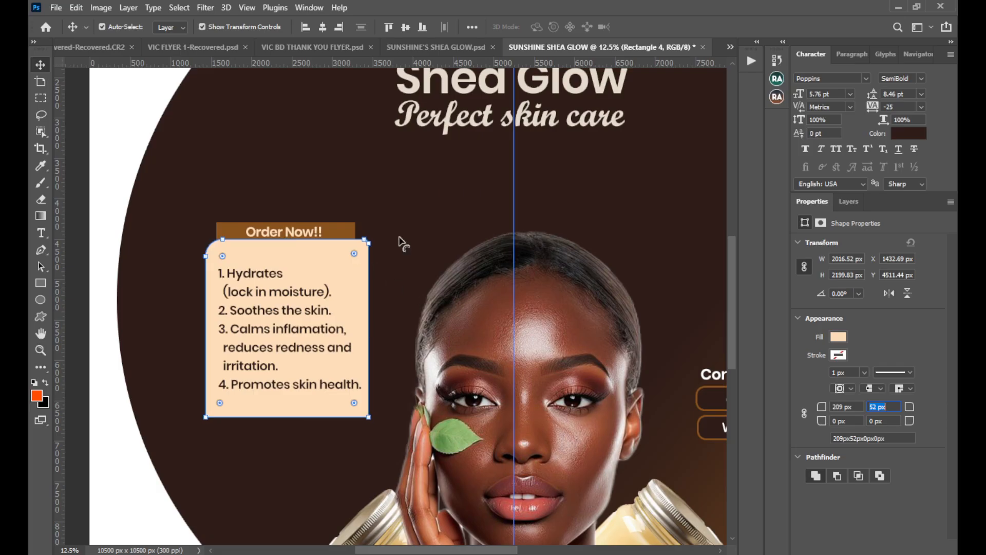
# Link the benefits card's corner radii and round all four corners to 198 px.
pyautogui.click(805, 414)
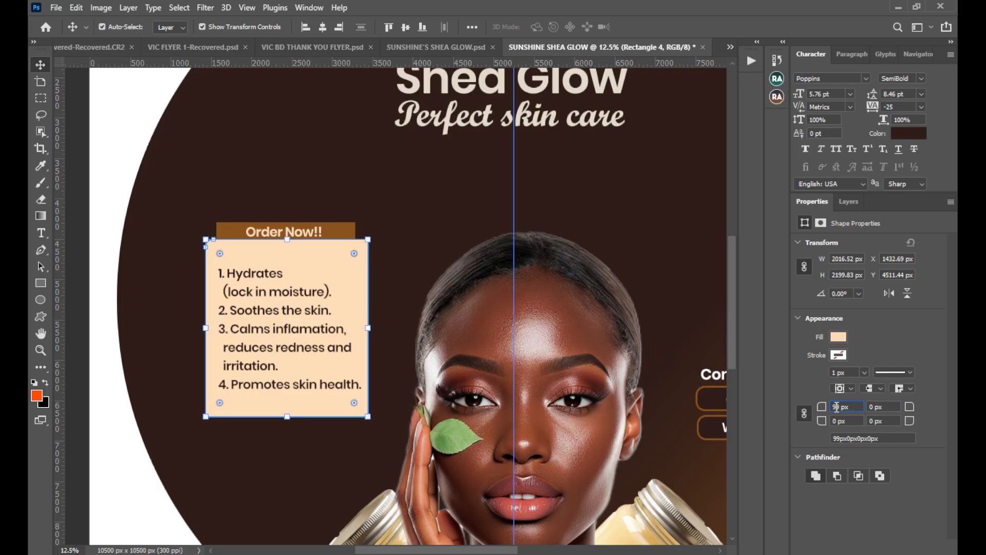
pyautogui.write('0')
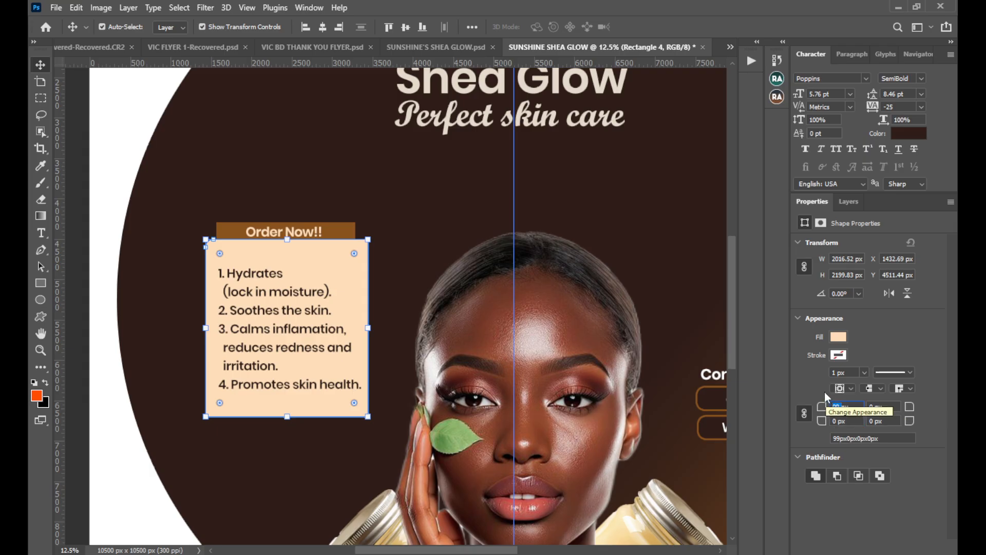
pyautogui.press('Return')
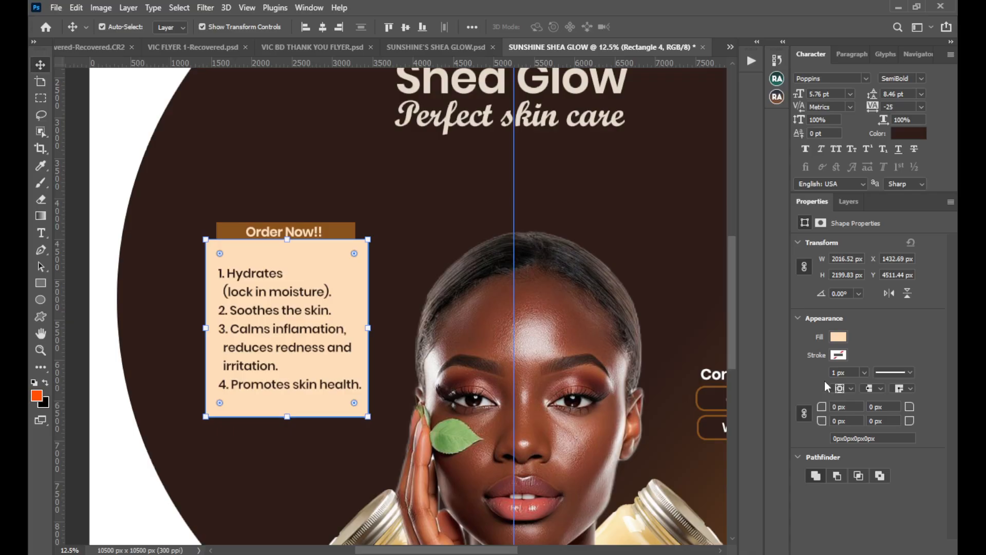
pyautogui.moveTo(351, 255)
pyautogui.mouseDown()
pyautogui.moveTo(365, 266)
pyautogui.moveTo(363, 255)
pyautogui.mouseUp()
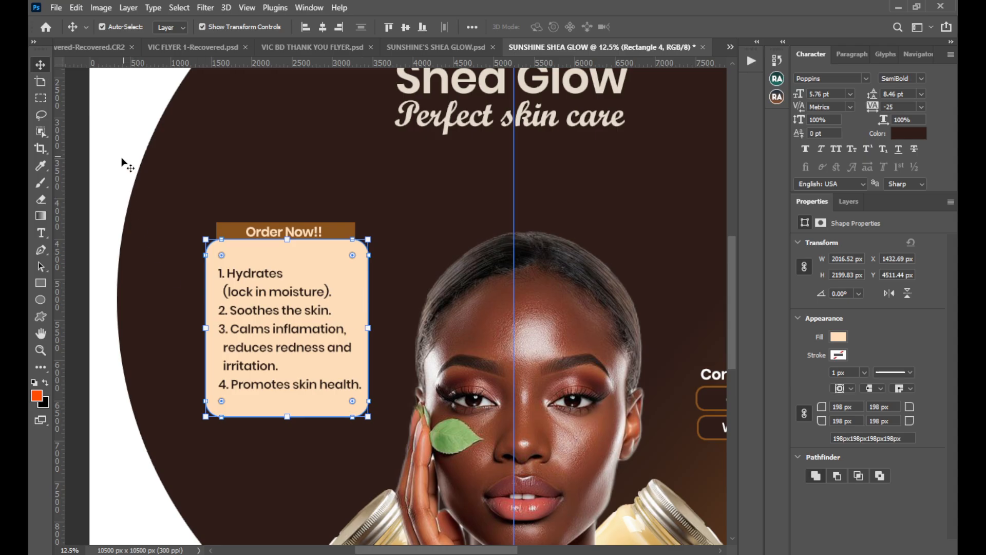
pyautogui.click(79, 172)
# Scale the benefits list text down to 95.88% so it fits inside the card.
pyautogui.click(258, 310)
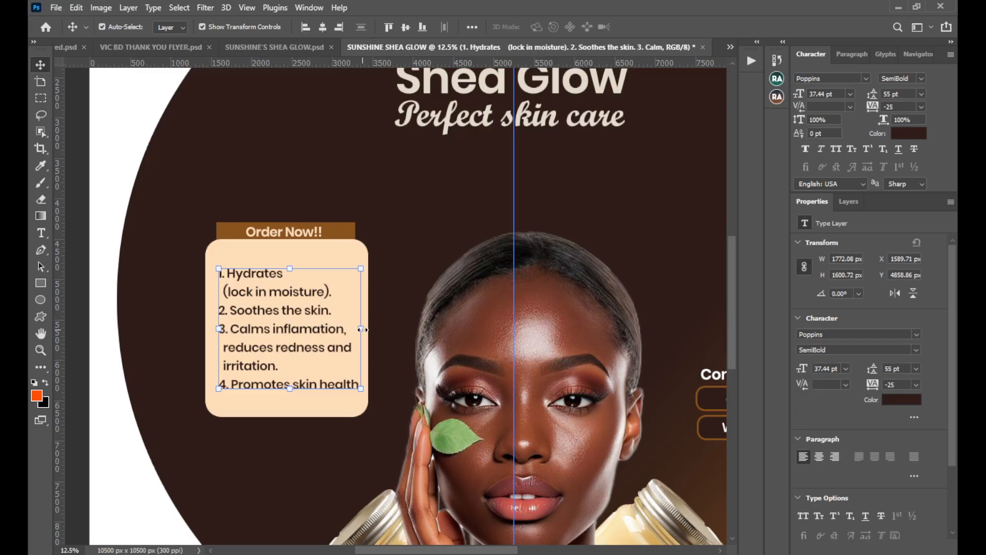
pyautogui.moveTo(363, 330)
pyautogui.mouseDown()
pyautogui.moveTo(346, 336)
pyautogui.moveTo(356, 332)
pyautogui.mouseUp()
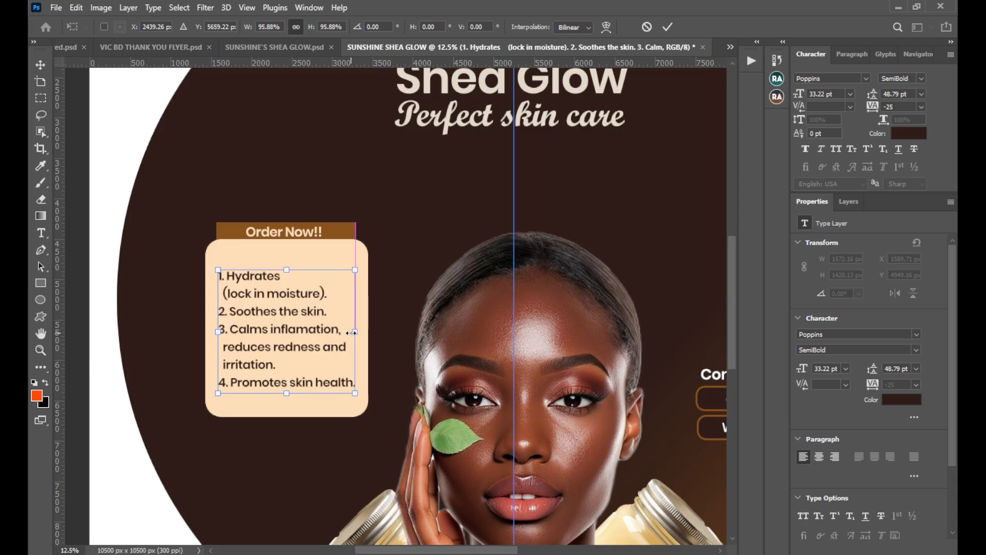
pyautogui.click(667, 27)
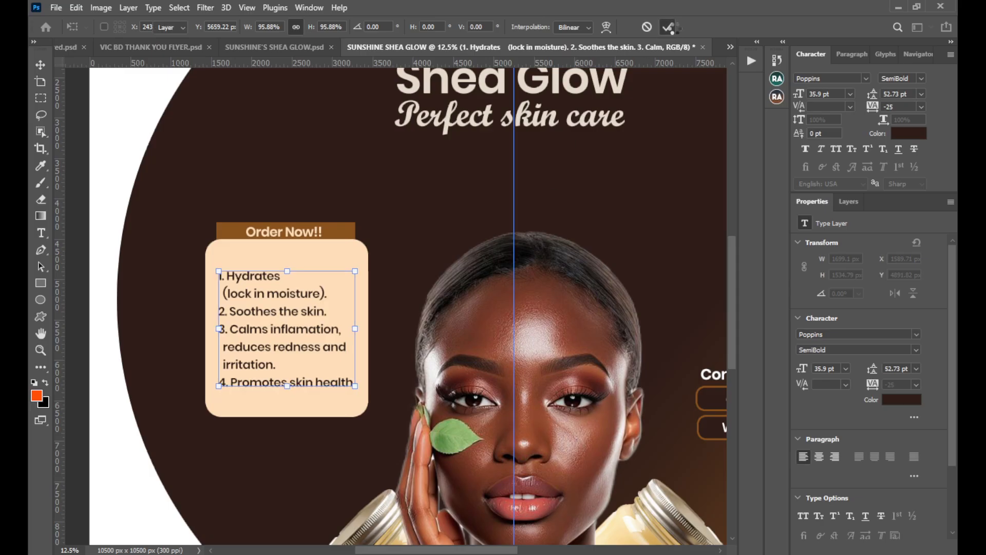
# Nudge the benefits list about 32 px down and 8 px right to centre it on the card.
pyautogui.press('Down')
pyautogui.press('Down')
pyautogui.press('Down')
pyautogui.press('Down')
pyautogui.press('Down')
pyautogui.press('Down')
pyautogui.press('Down')
pyautogui.press('Down')
pyautogui.press('Right')
pyautogui.press('Right')
pyautogui.press('Right')
pyautogui.press('Right')
pyautogui.press('Right')
pyautogui.press('Right')
pyautogui.press('Right')
pyautogui.press('Right')
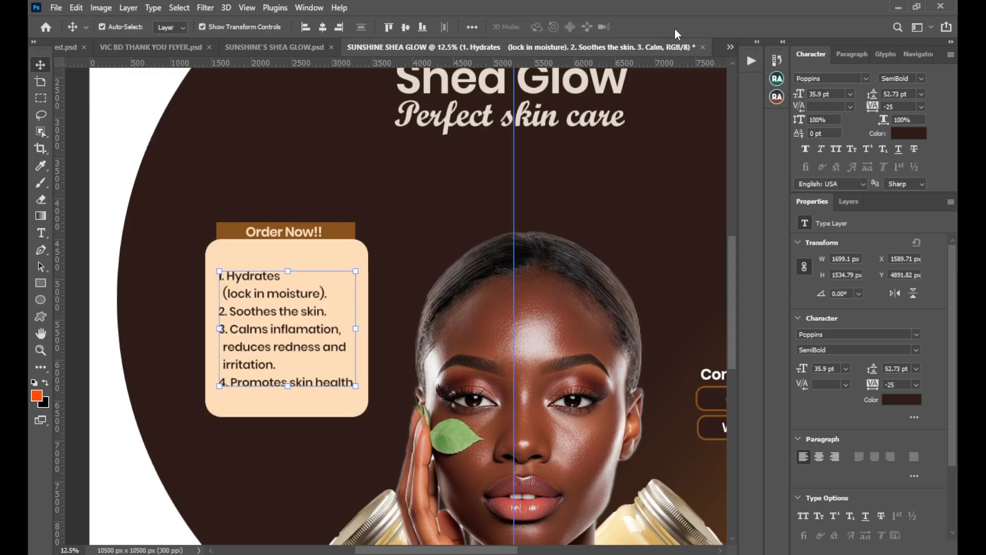
pyautogui.press('Down')
pyautogui.press('Down')
pyautogui.press('Down')
pyautogui.press('Down')
pyautogui.press('Down')
pyautogui.press('Down')
pyautogui.press('Down')
pyautogui.press('Down')
pyautogui.press('Down')
pyautogui.press('Down')
pyautogui.press('Down')
pyautogui.press('Down')
pyautogui.press('Down')
pyautogui.press('Down')
pyautogui.press('Down')
pyautogui.press('Down')
pyautogui.press('Right')
pyautogui.press('Right')
pyautogui.press('Right')
pyautogui.press('Right')
pyautogui.press('Right')
pyautogui.press('Right')
pyautogui.press('Right')
pyautogui.press('Right')
pyautogui.press('Right')
pyautogui.press('Right')
pyautogui.press('Right')
pyautogui.press('Right')
pyautogui.press('Right')
pyautogui.press('Right')
pyautogui.press('Right')
pyautogui.press('Right')
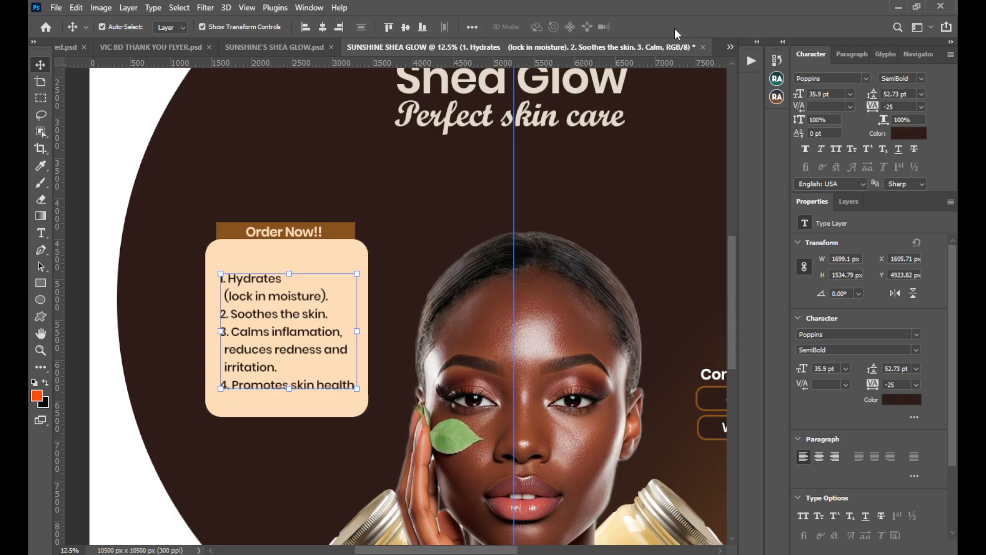
pyautogui.press('Left')
pyautogui.press('Left')
pyautogui.press('Left')
pyautogui.press('Left')
pyautogui.press('Left')
pyautogui.press('Left')
pyautogui.press('Left')
pyautogui.press('Left')
pyautogui.press('Left')
pyautogui.press('Left')
pyautogui.press('Left')
pyautogui.press('Left')
pyautogui.press('Left')
pyautogui.press('Left')
pyautogui.press('Left')
pyautogui.press('Left')
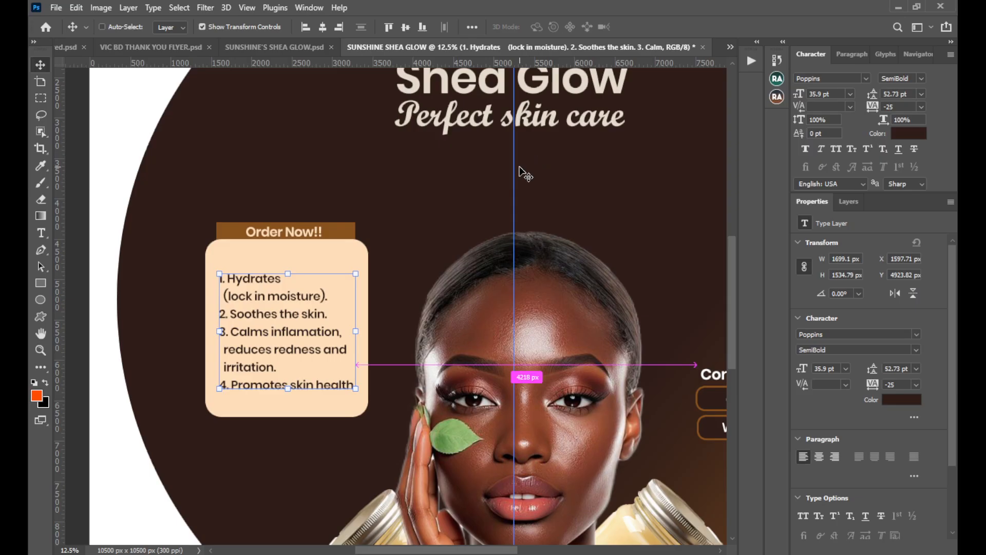
# Examine the label's overall layout, comparing the benefits card, portrait and contact details.
pyautogui.hotkey('ctrl', '-')
pyautogui.hotkey('ctrl', '-')
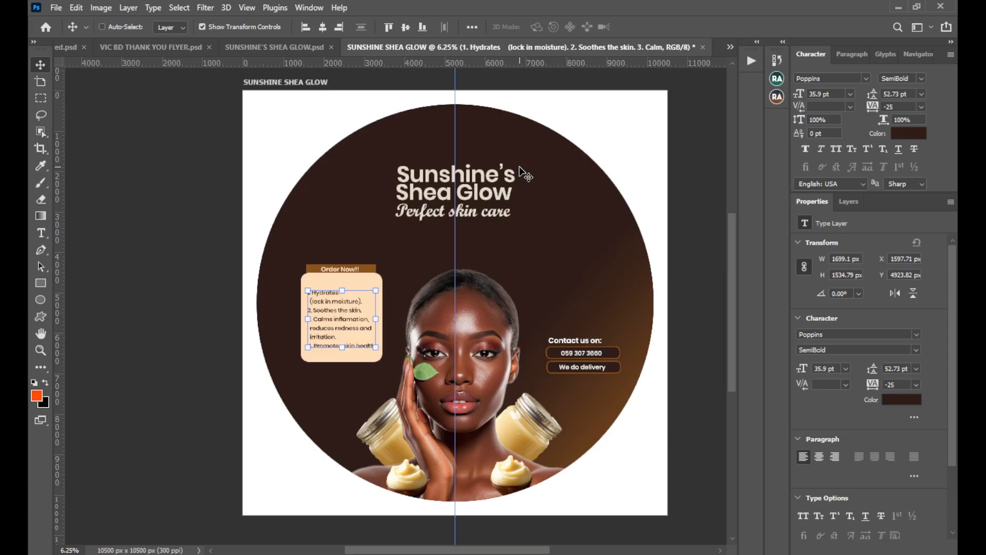
pyautogui.hotkey('ctrl', '-')
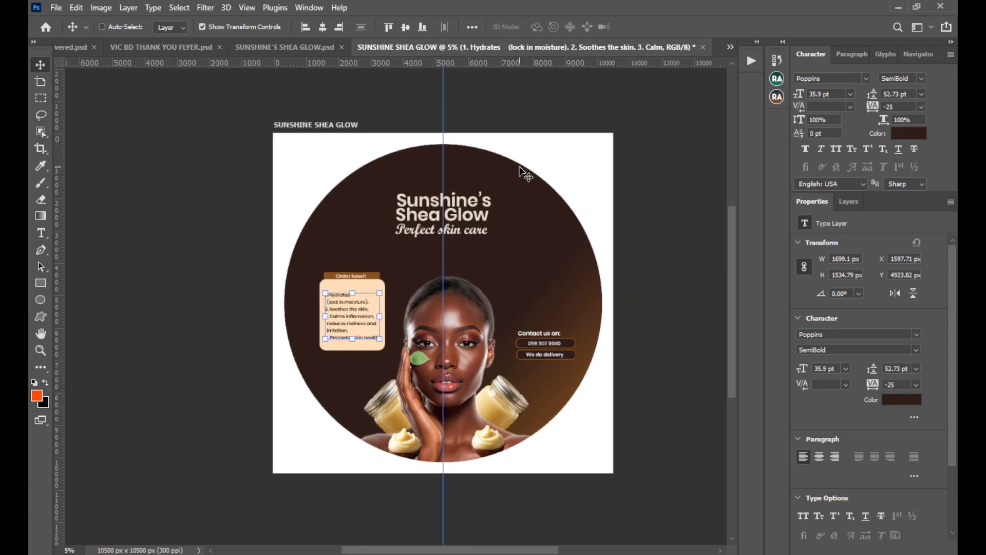
pyautogui.moveTo(519, 279)
pyautogui.mouseDown()
pyautogui.moveTo(485, 283)
pyautogui.moveTo(512, 284)
pyautogui.mouseUp()
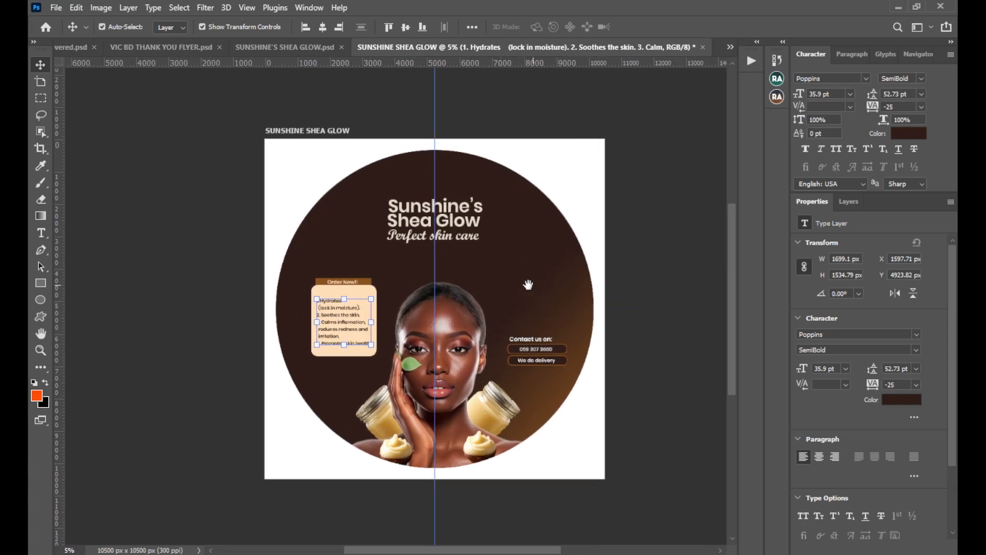
pyautogui.press('ctrl')
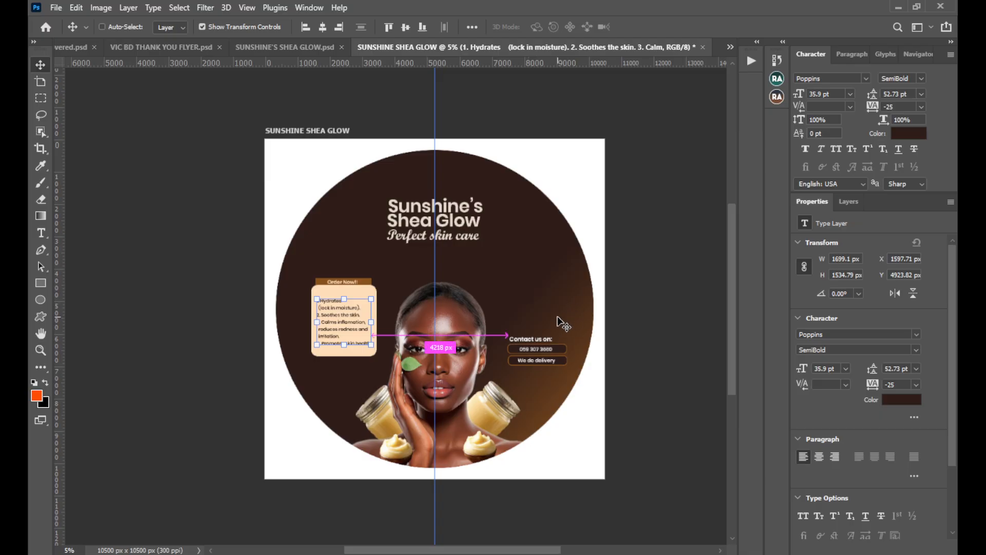
pyautogui.hotkey('ctrl', '+')
pyautogui.hotkey('ctrl', '+')
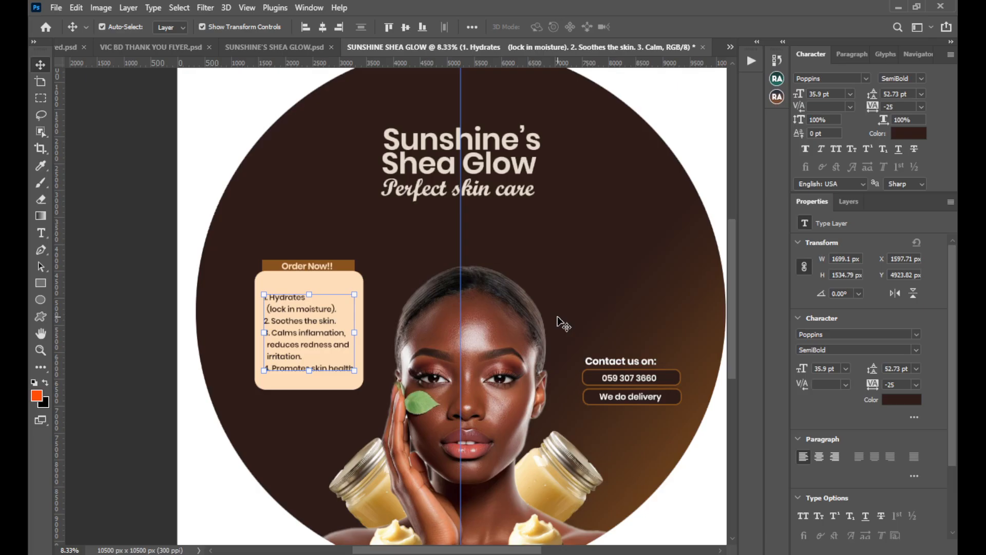
pyautogui.moveTo(555, 316); pyautogui.dragTo(486, 278)
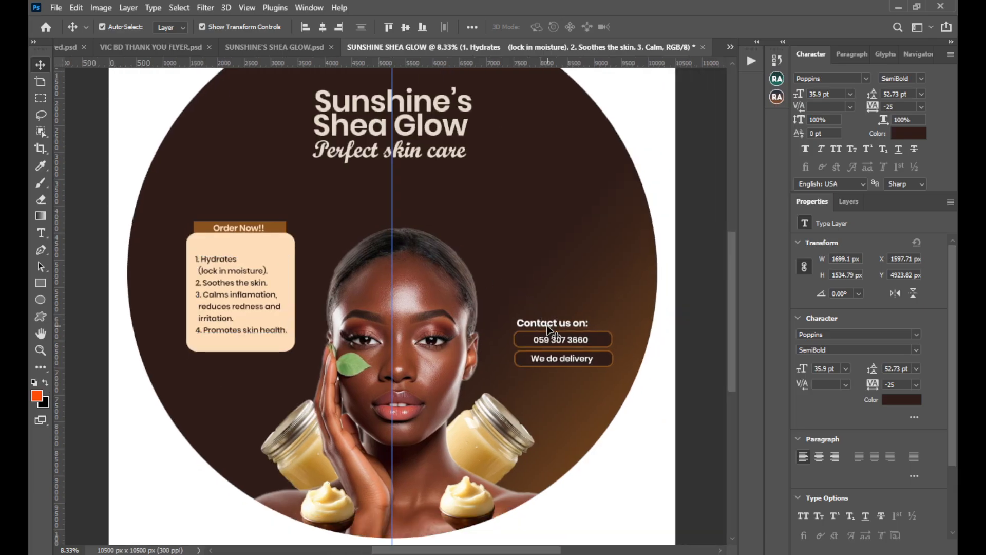
pyautogui.keyDown('ctrl'); pyautogui.click(576, 327); pyautogui.keyUp('ctrl')
pyautogui.click(584, 323)
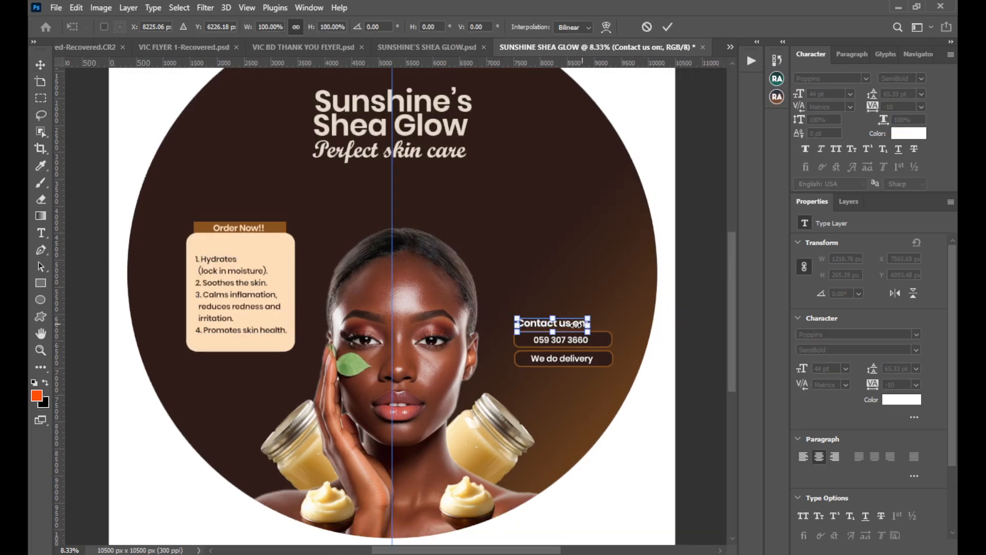
pyautogui.moveTo(576, 324); pyautogui.dragTo(555, 325)
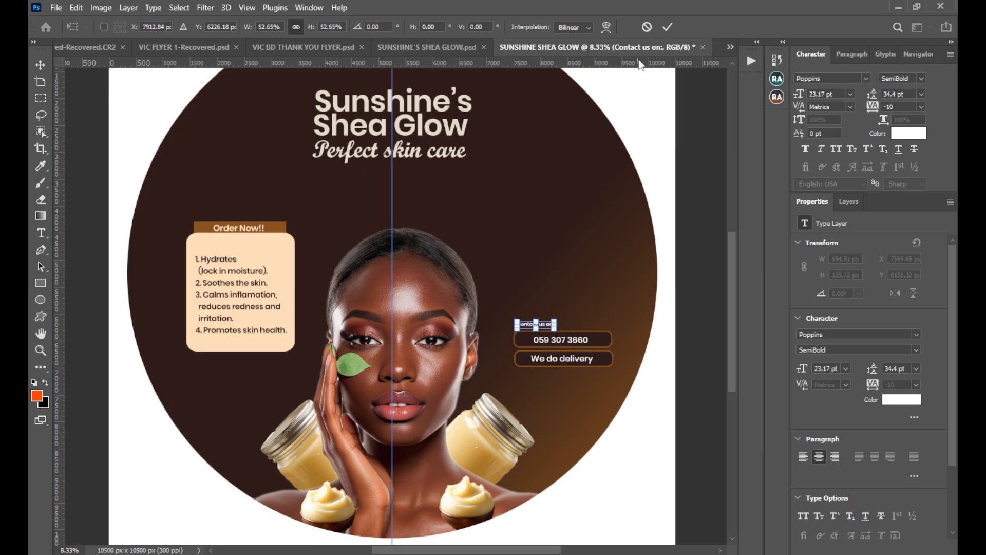
pyautogui.click(647, 27)
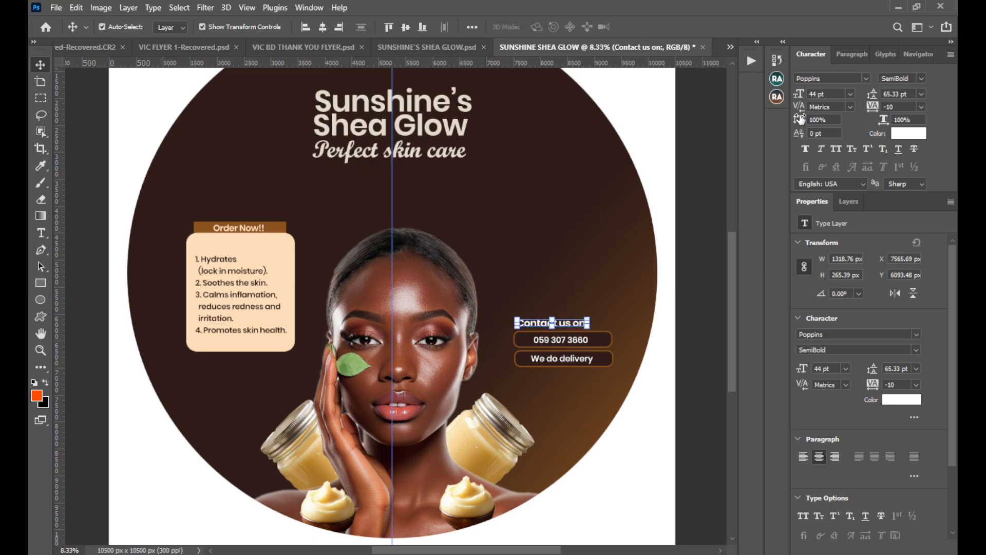
# Set the "Contact us on:" heading to 31 pt and align it above the left end of the phone number box.
pyautogui.moveTo(799, 93); pyautogui.dragTo(794, 91)
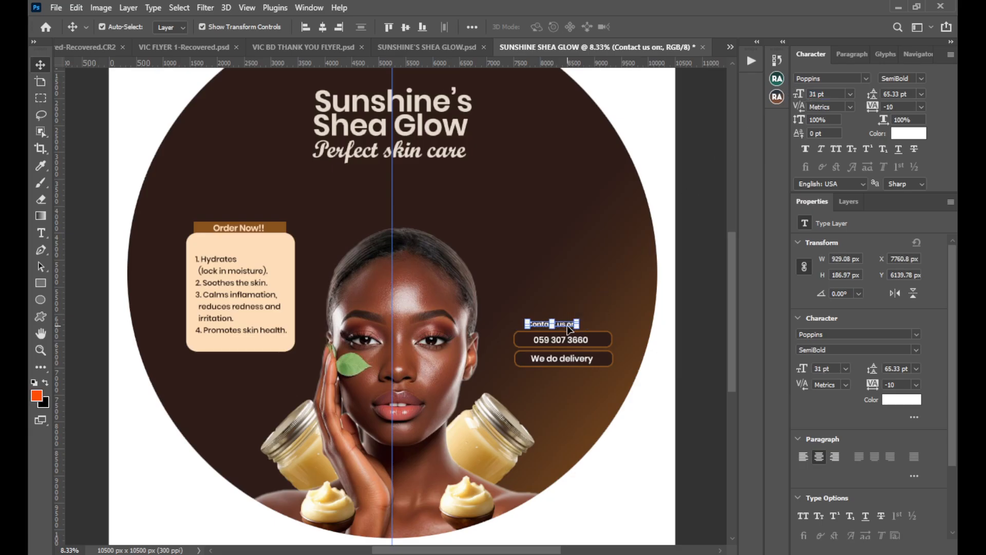
pyautogui.moveTo(569, 328); pyautogui.dragTo(556, 331)
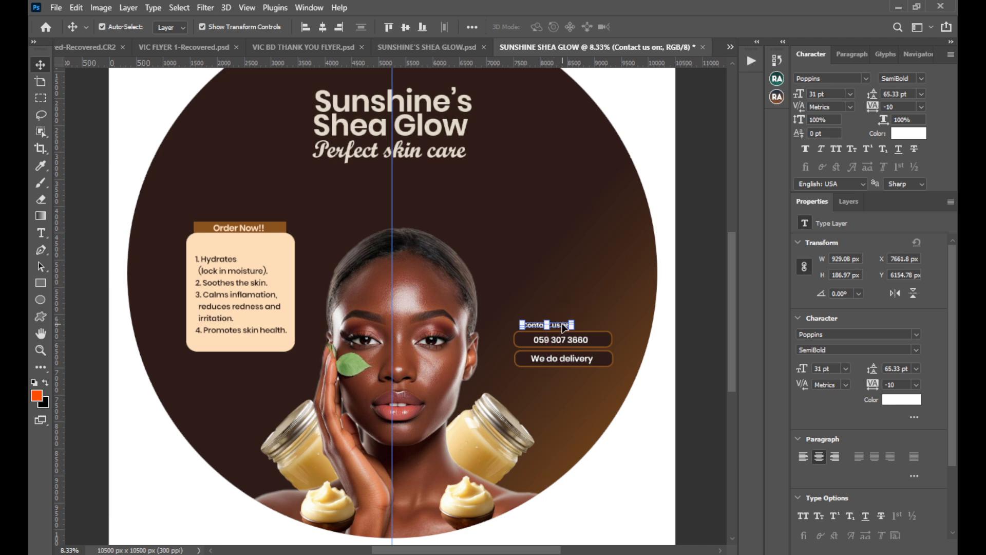
pyautogui.press('Left')
pyautogui.press('Left')
pyautogui.press('Left')
pyautogui.press('Left')
pyautogui.press('Up')
pyautogui.press('Left')
pyautogui.press('Left')
pyautogui.press('Left')
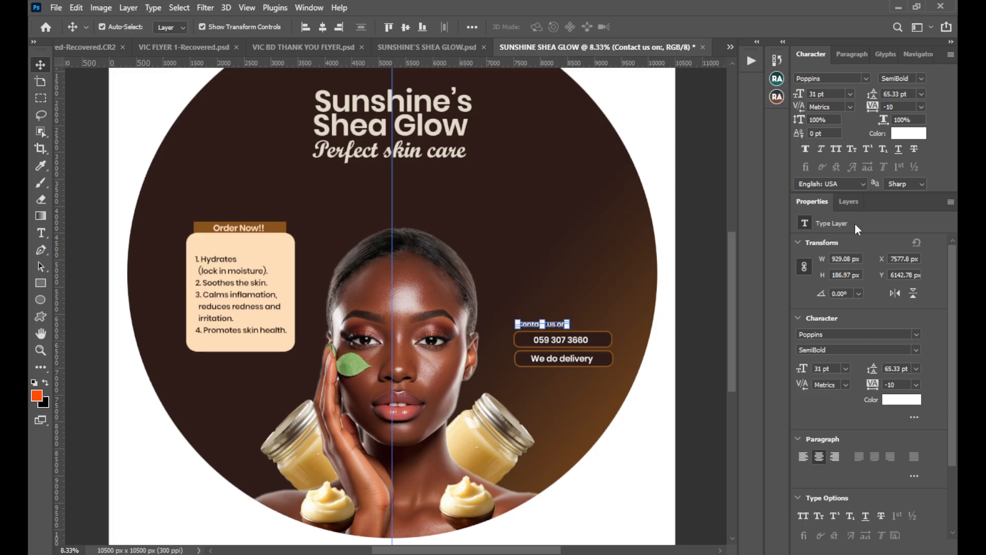
# Select the contact heading, both outlined boxes and their texts, and move them together up and left, closer to the portrait.
pyautogui.click(851, 205)
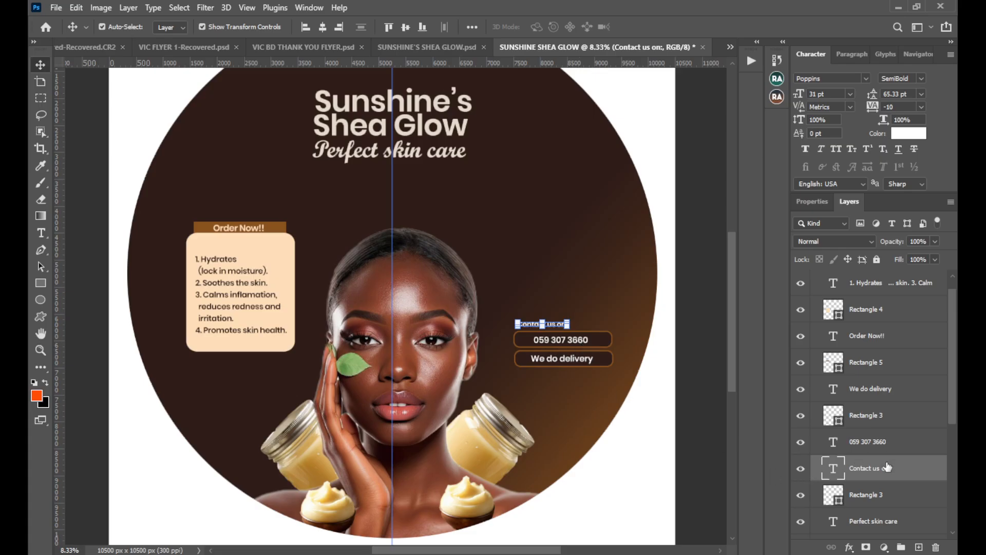
pyautogui.scroll(-1, 888, 467)
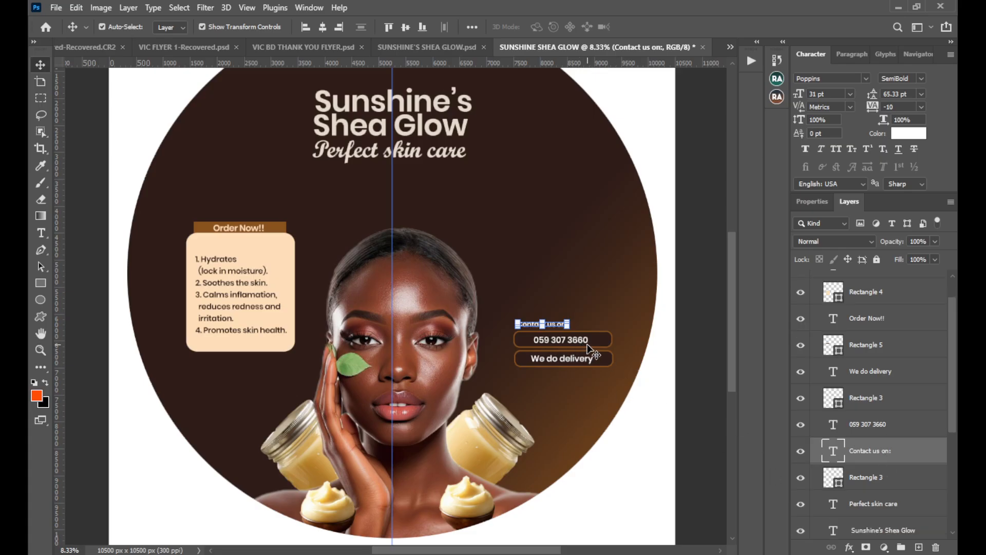
pyautogui.keyDown('shift'); pyautogui.click(606, 359); pyautogui.keyUp('shift')
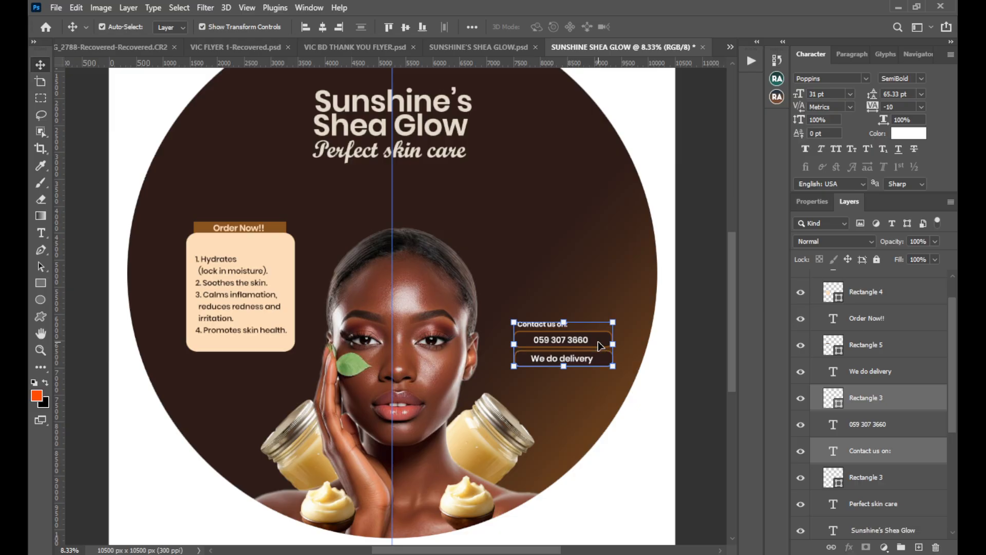
pyautogui.keyDown('shift'); pyautogui.click(599, 343); pyautogui.keyUp('shift')
pyautogui.keyDown('shift'); pyautogui.click(579, 344); pyautogui.keyUp('shift')
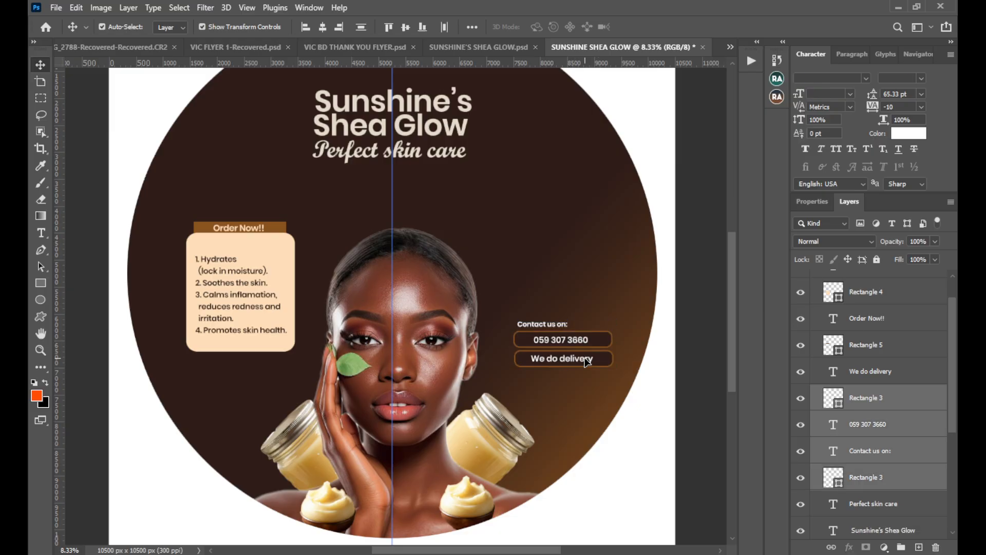
pyautogui.keyDown('shift'); pyautogui.click(597, 361); pyautogui.keyUp('shift')
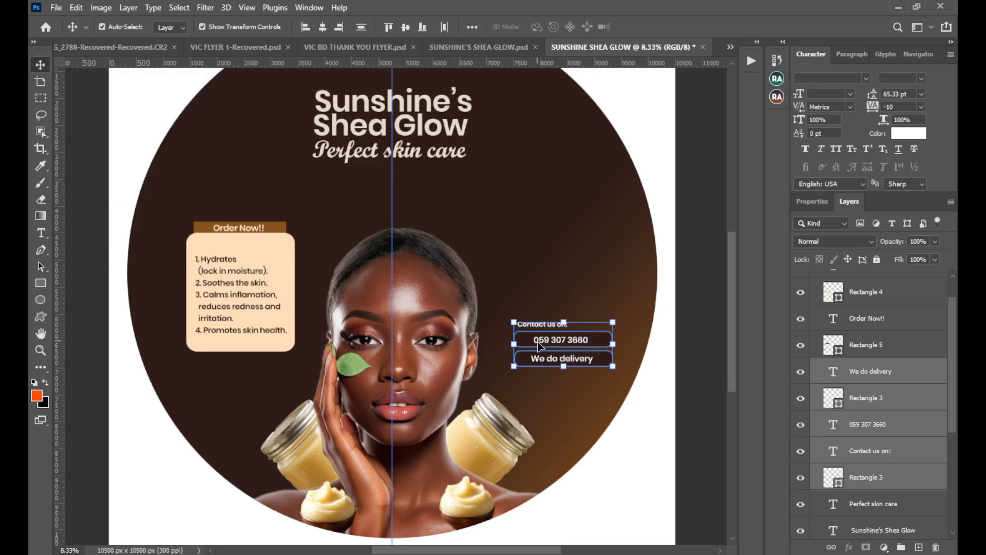
pyautogui.moveTo(539, 345); pyautogui.dragTo(526, 317)
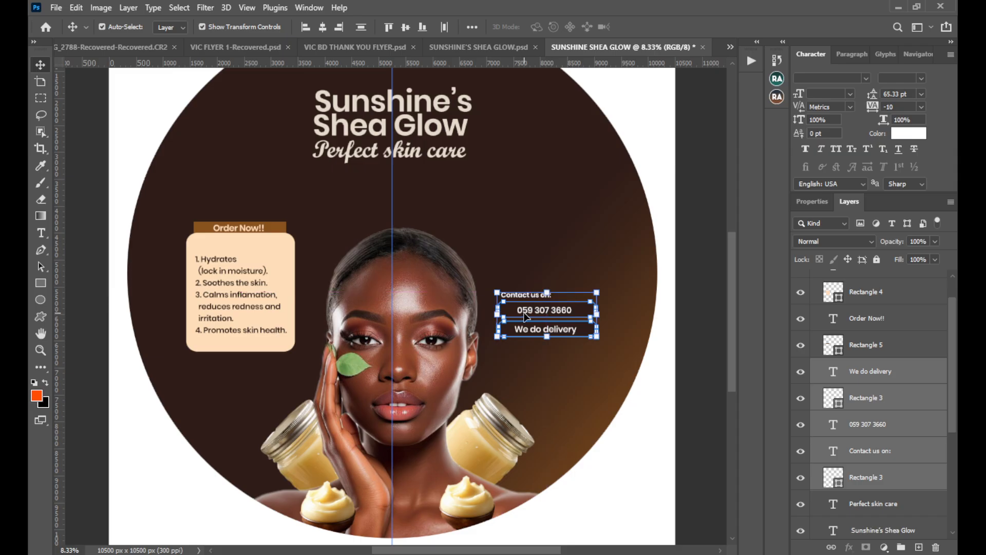
# Add horizontal guides just above the Order Now!! banner and at the benefits card's bottom edge, and align the contact block's bottom with the lower guide.
pyautogui.moveTo(503, 62); pyautogui.dragTo(510, 352)
pyautogui.moveTo(526, 66); pyautogui.dragTo(511, 218)
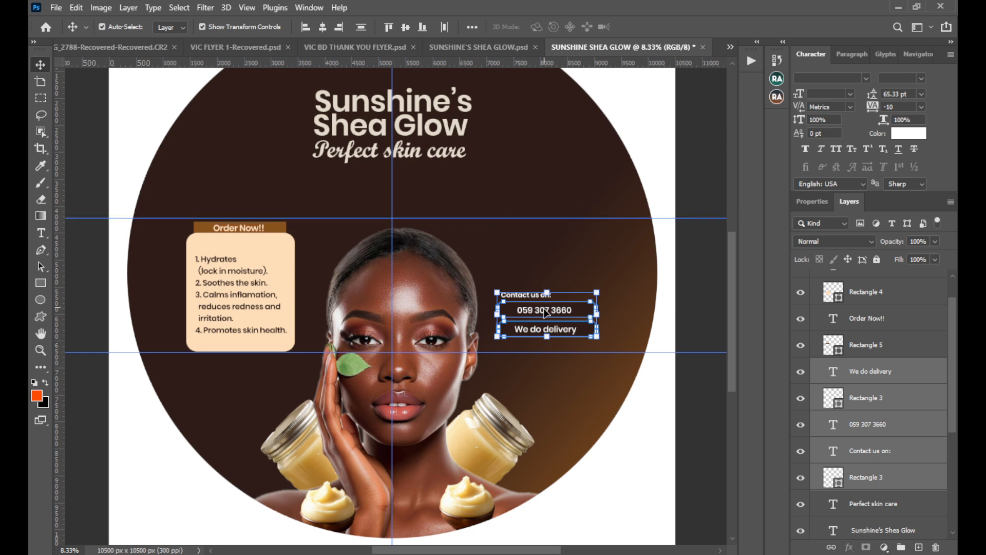
pyautogui.moveTo(541, 294); pyautogui.dragTo(549, 330)
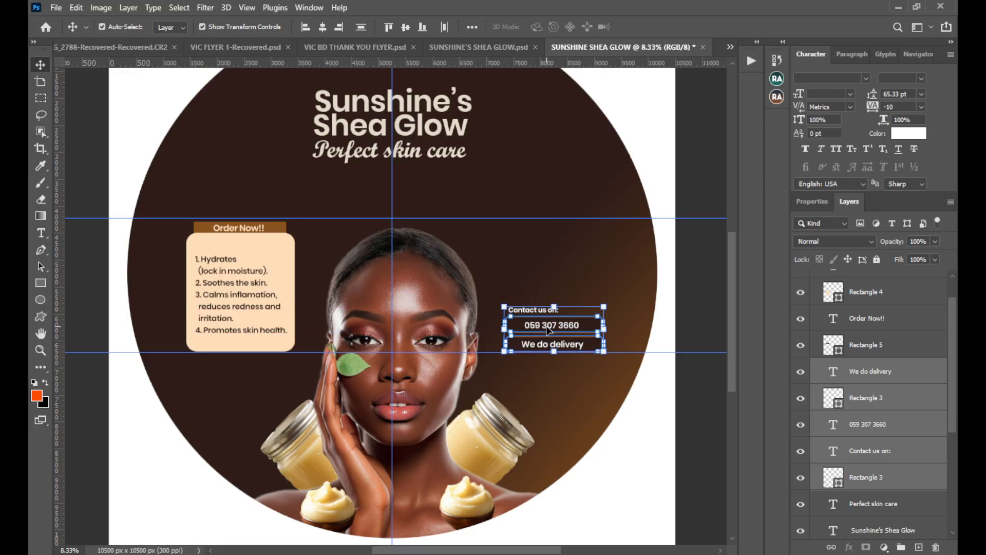
pyautogui.hotkey('shift', 'Left')
pyautogui.hotkey('shift', 'Left')
pyautogui.hotkey('shift', 'Left')
pyautogui.hotkey('shift', 'Left')
pyautogui.hotkey('shift', 'Left')
pyautogui.hotkey('shift', 'Left')
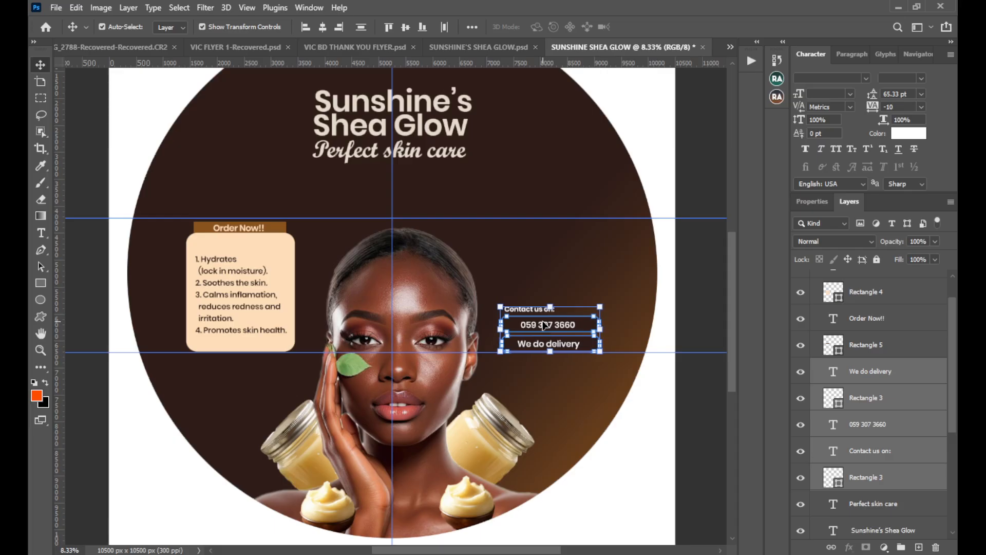
pyautogui.hotkey('shift', 'Left')
pyautogui.hotkey('shift', 'Left')
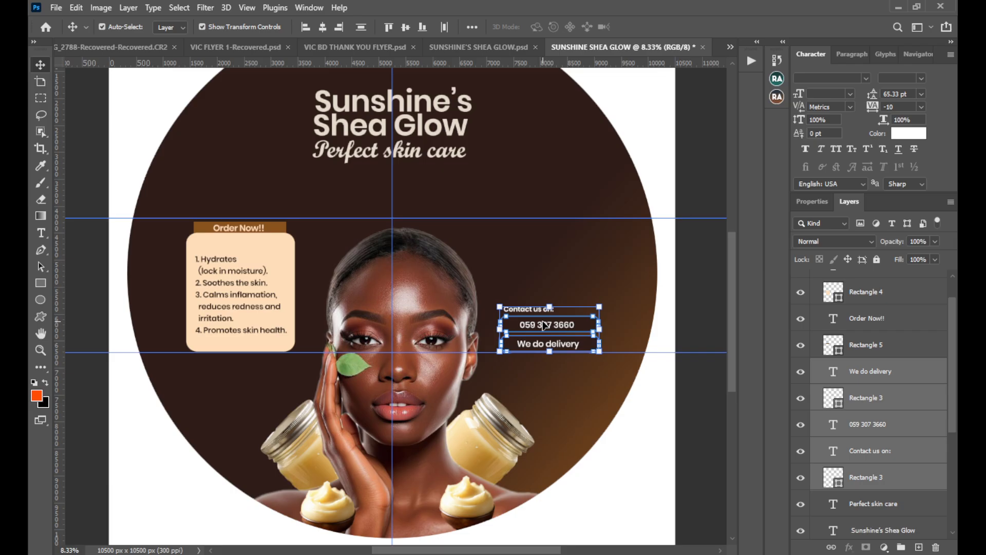
pyautogui.hotkey('shift', 'Up')
pyautogui.hotkey('shift', 'Up')
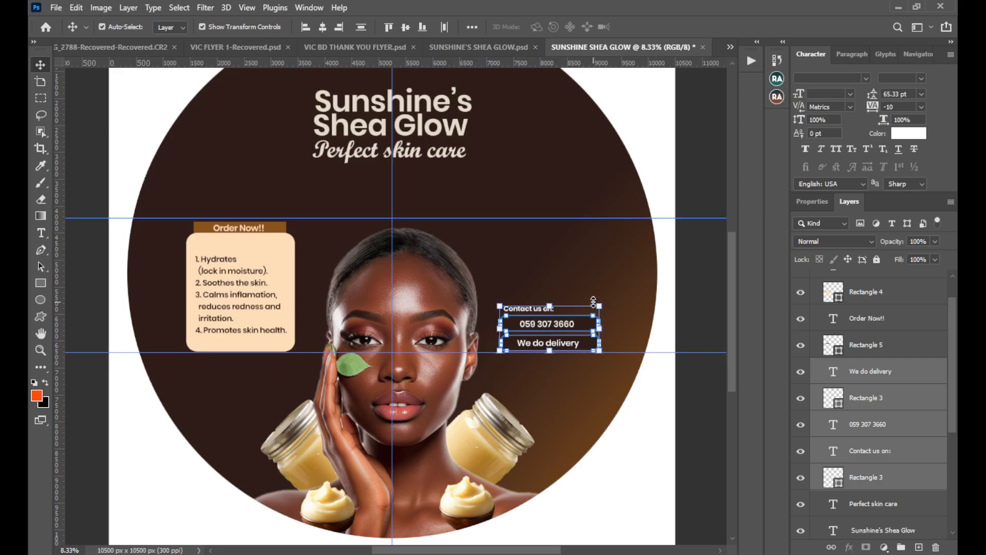
# Scale the contact block up to 105.46% from its lower-left corner and deselect it.
pyautogui.moveTo(605, 299); pyautogui.dragTo(609, 295)
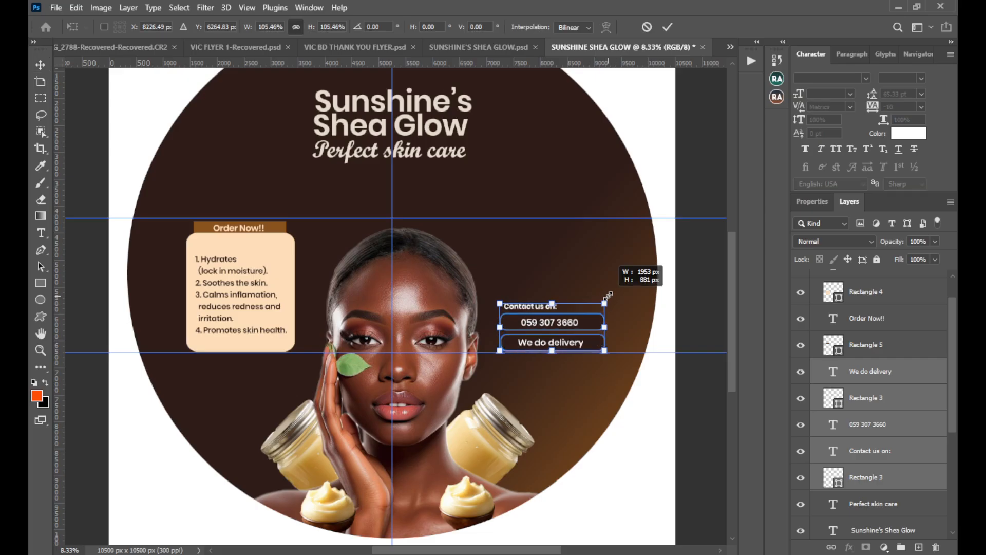
pyautogui.click(668, 27)
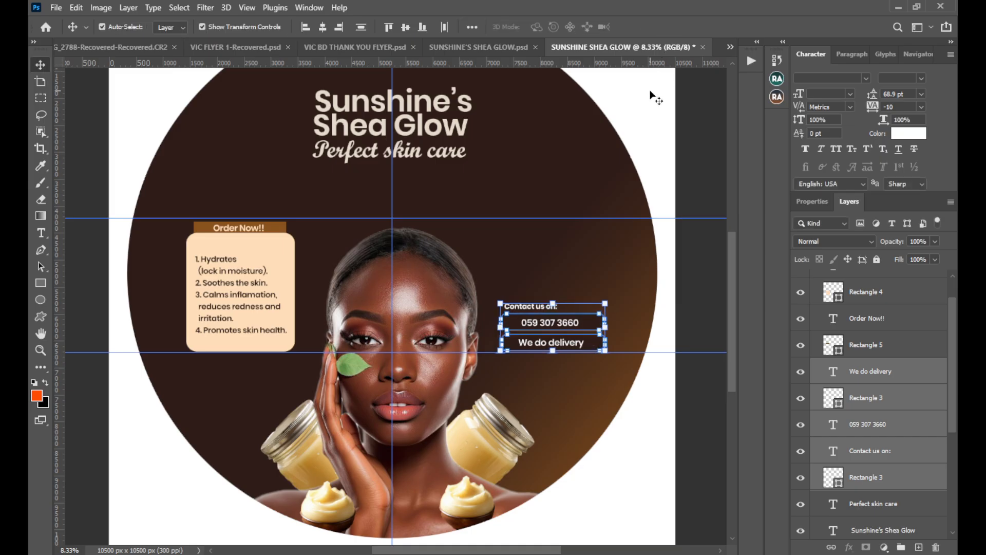
pyautogui.hotkey('ctrl', 'h')
pyautogui.click(98, 403)
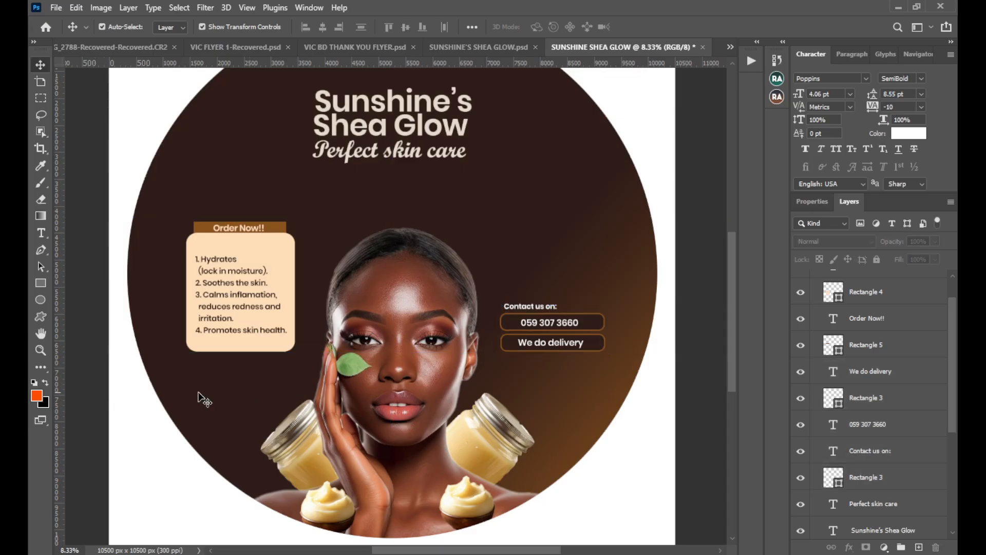
# Group the contact heading, both outlined boxes and their texts into one layer group.
pyautogui.click(529, 311)
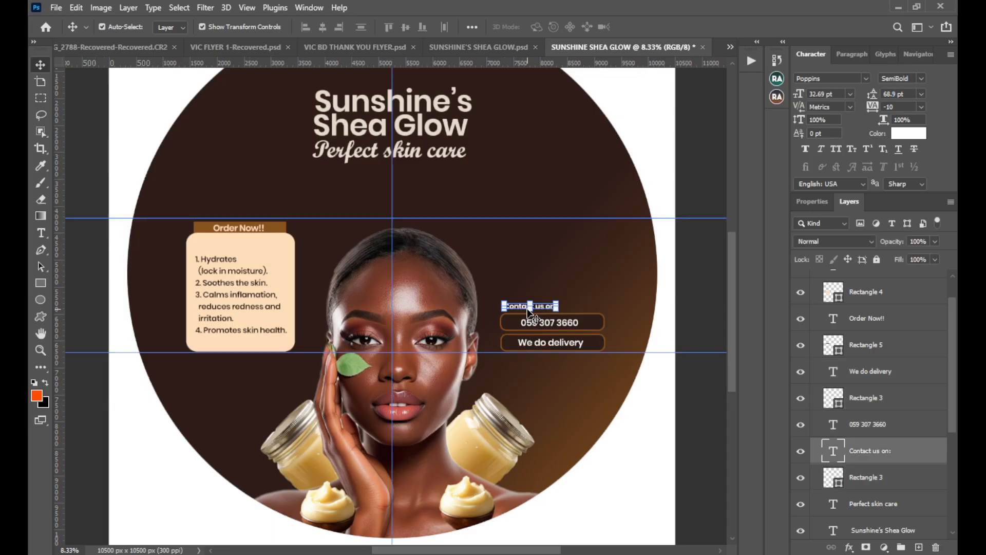
pyautogui.click(599, 347)
pyautogui.keyDown('shift'); pyautogui.click(599, 348); pyautogui.keyUp('shift')
pyautogui.keyDown('shift'); pyautogui.click(580, 343); pyautogui.keyUp('shift')
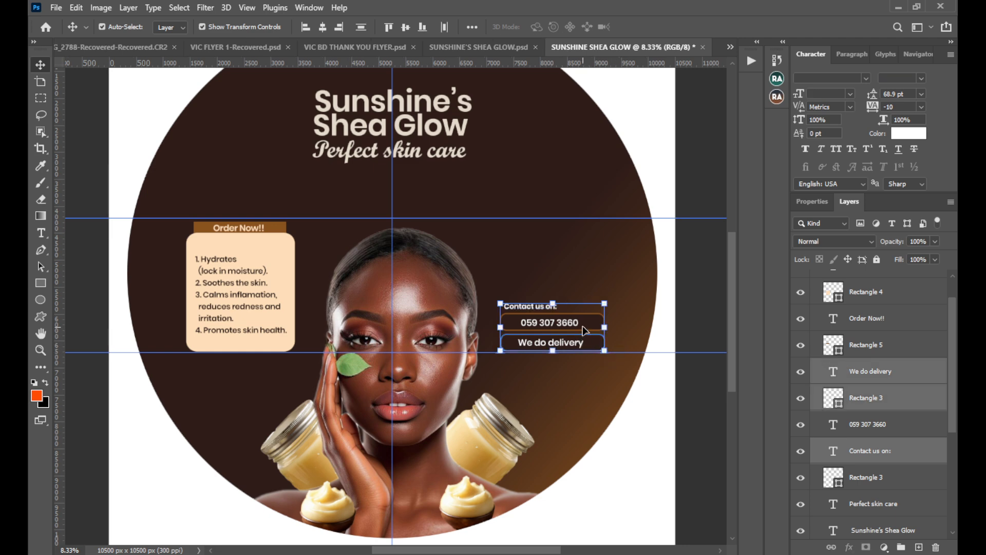
pyautogui.keyDown('shift'); pyautogui.click(581, 323); pyautogui.keyUp('shift')
pyautogui.keyDown('shift'); pyautogui.click(569, 328); pyautogui.keyUp('shift')
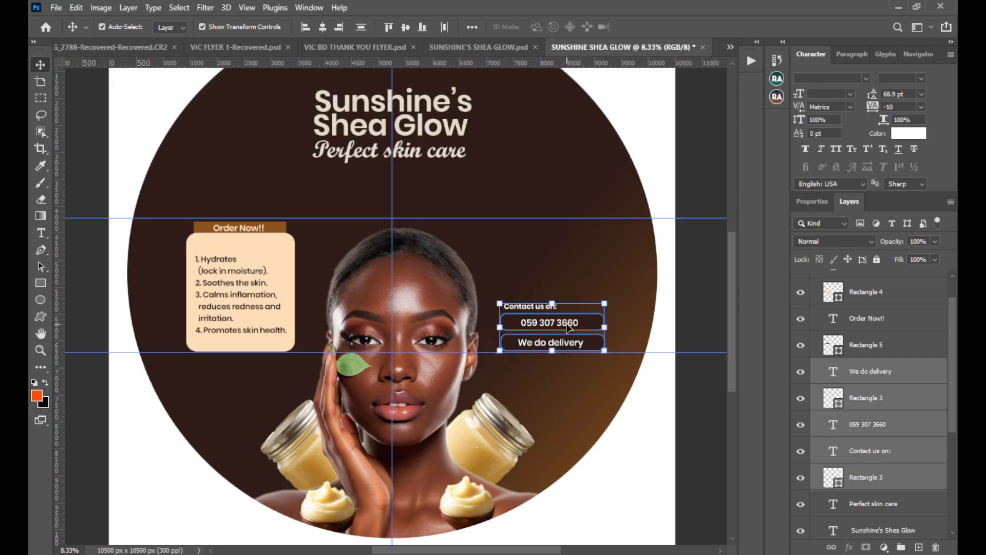
pyautogui.hotkey('ctrl', 'g')
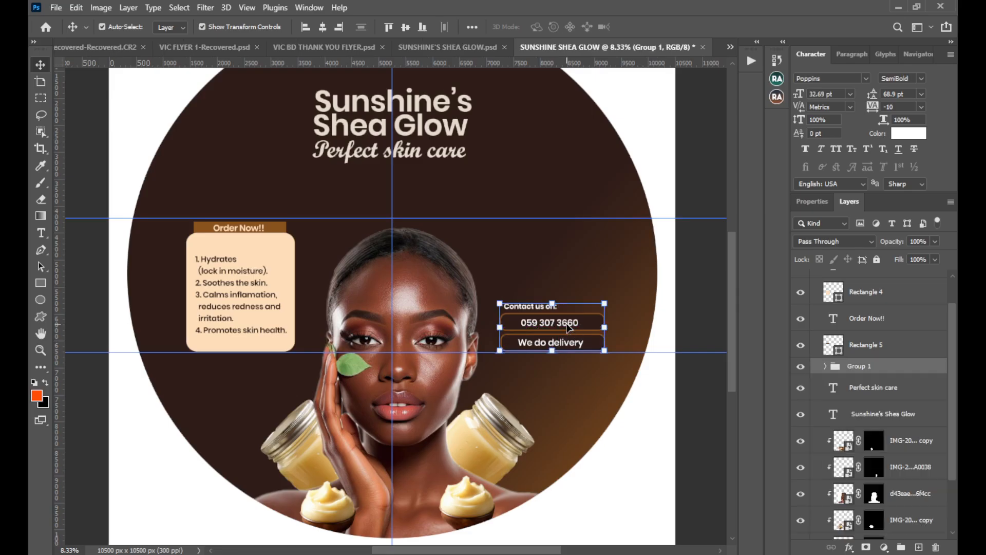
pyautogui.click(696, 271)
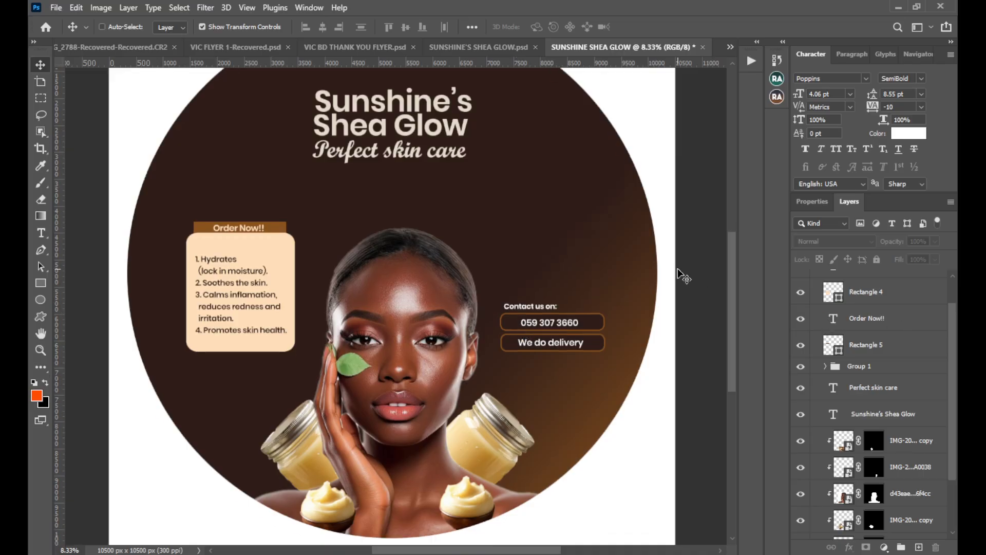
# Add a Color Lookup adjustment layer above the benefits list layer and load the Crisp_Warm.look 3D LUT.
pyautogui.scroll(-1, 684, 277)
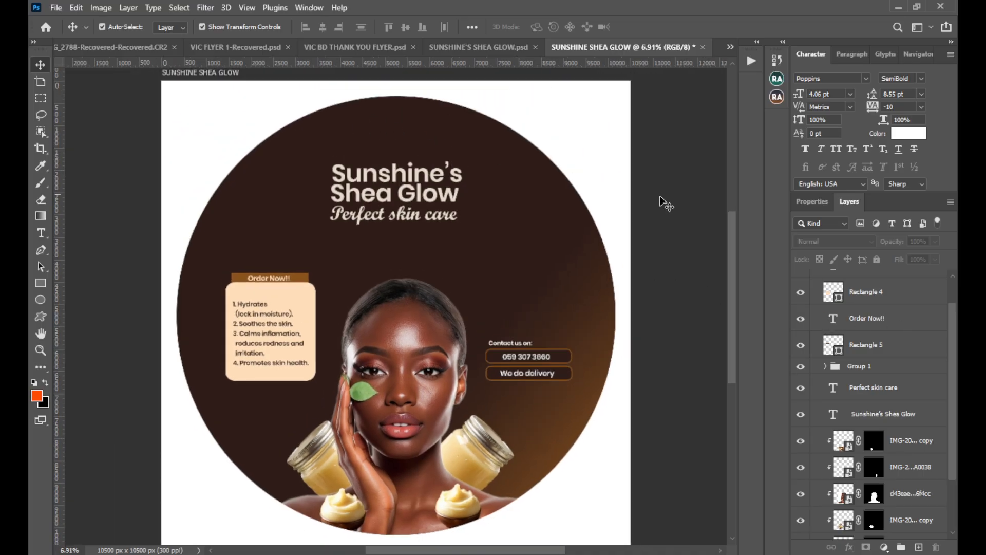
pyautogui.scroll(1, 864, 328)
pyautogui.click(899, 302)
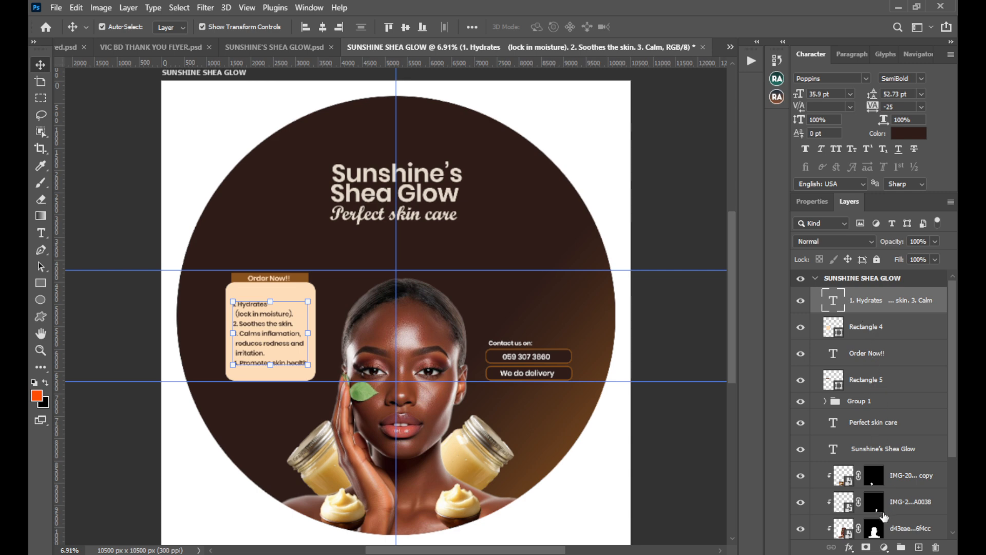
pyautogui.click(884, 548)
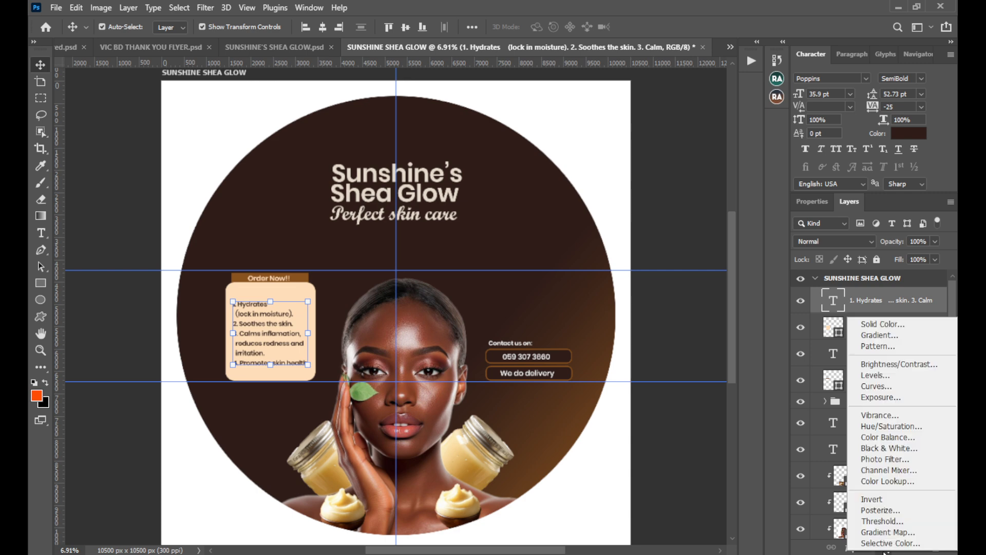
pyautogui.click(901, 481)
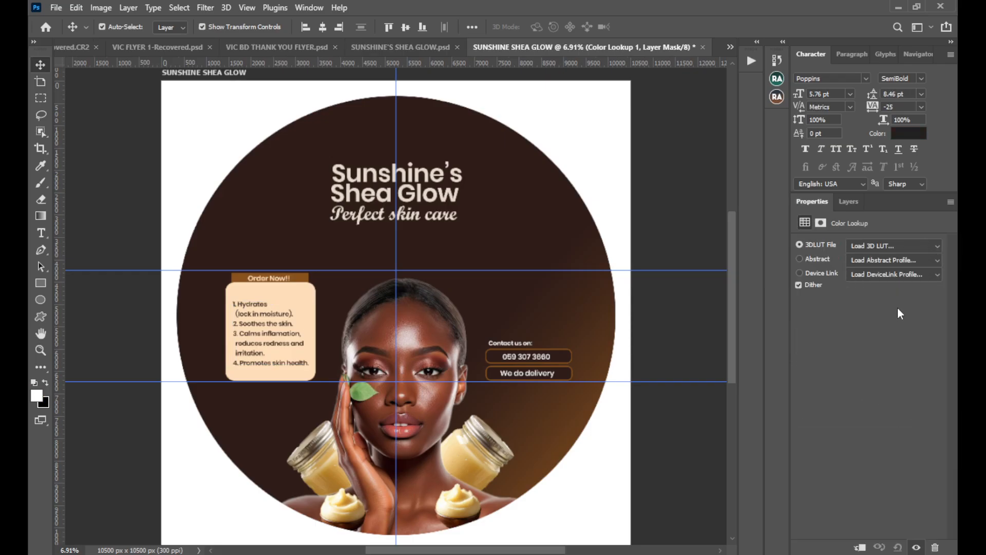
pyautogui.click(897, 248)
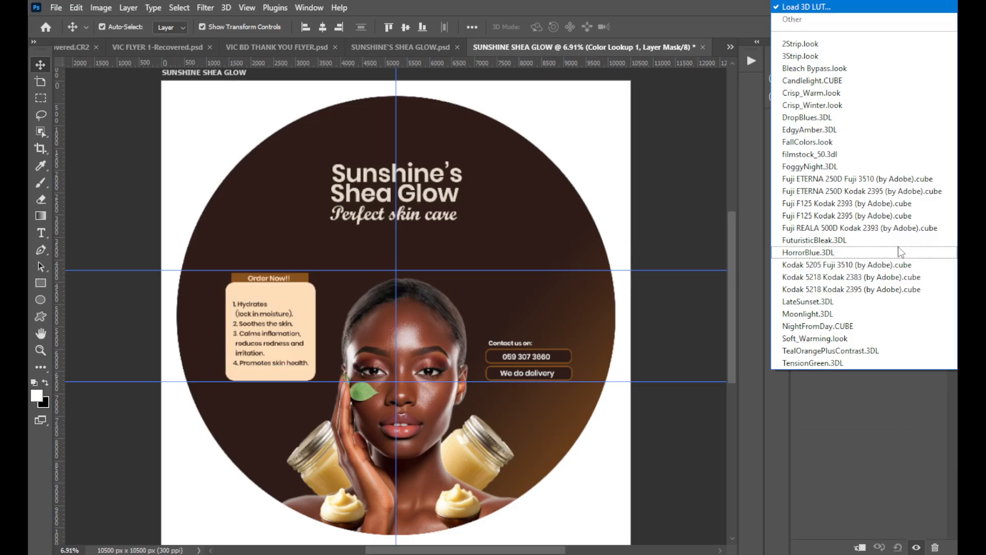
pyautogui.click(850, 97)
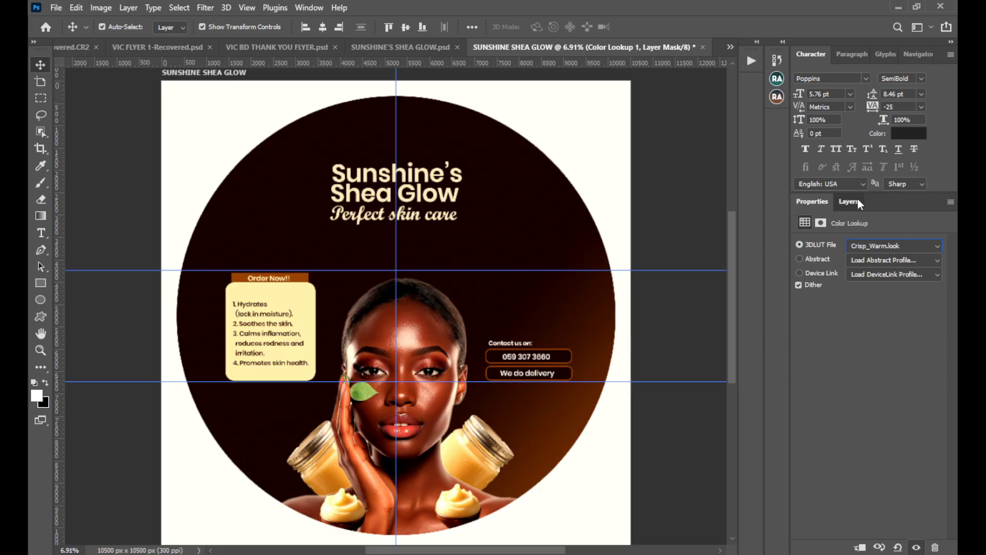
# Reduce the Color Lookup layer's opacity to about 52%.
pyautogui.click(859, 202)
pyautogui.click(936, 243)
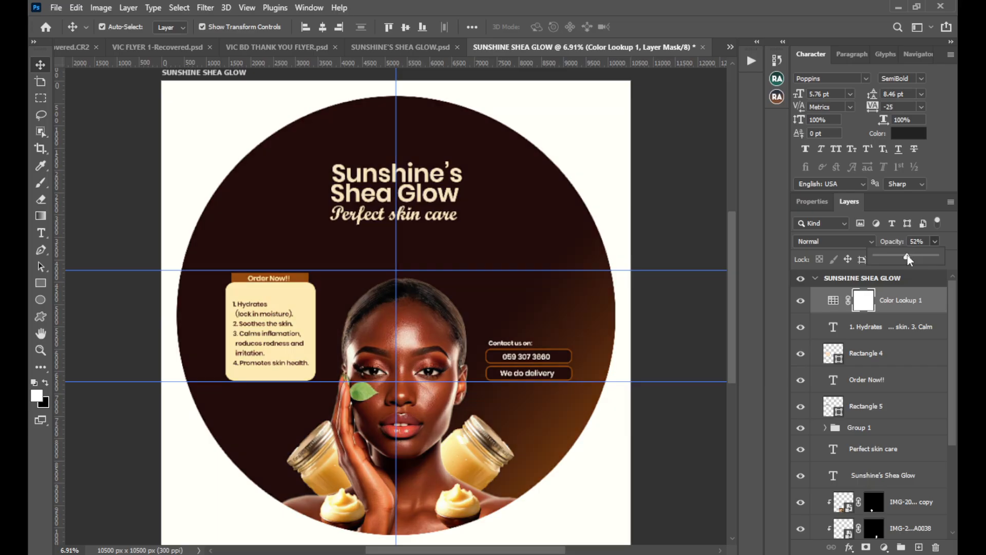
pyautogui.click(690, 242)
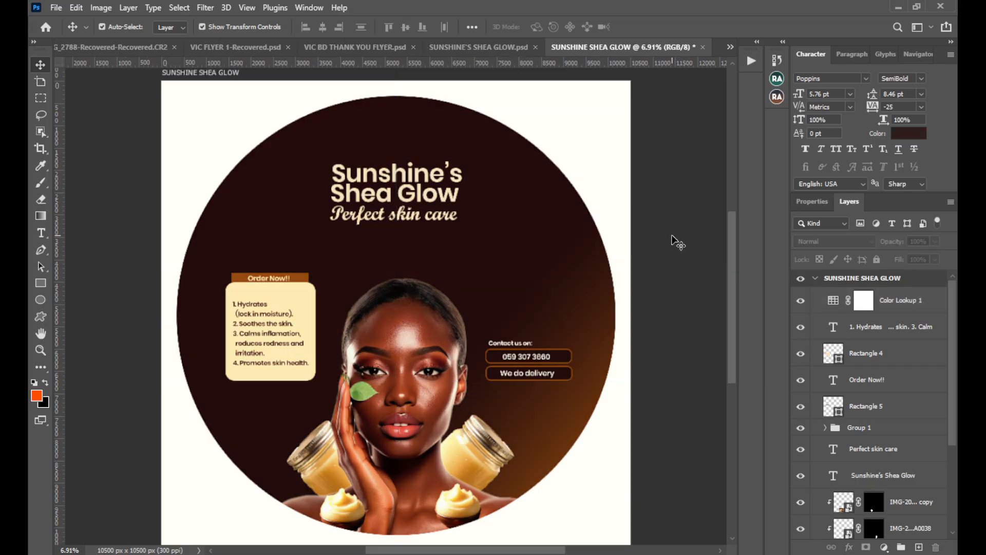
# Check the flyer's Color Lookup opacity, return to the circular label and lower its Color Lookup layer's opacity to 45%.
pyautogui.click(492, 46)
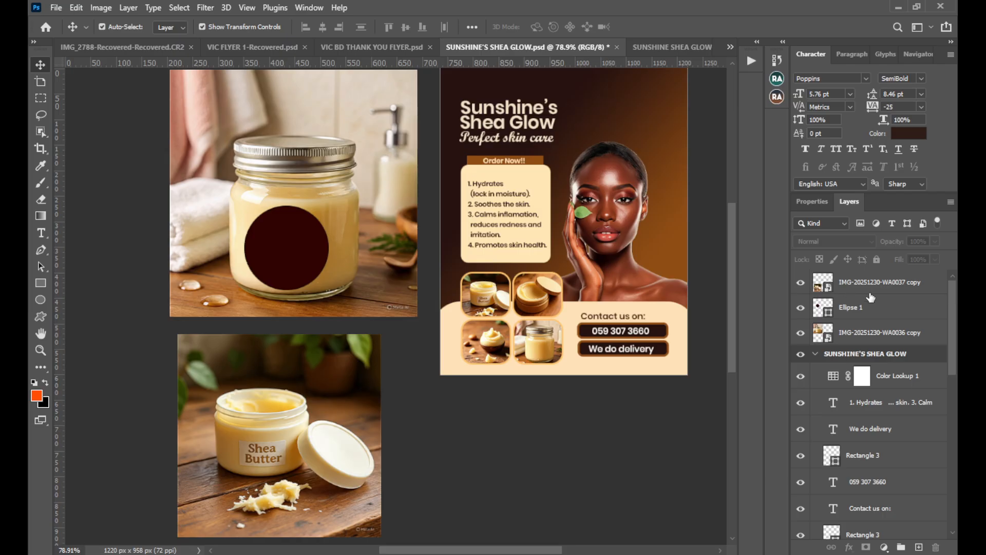
pyautogui.click(884, 378)
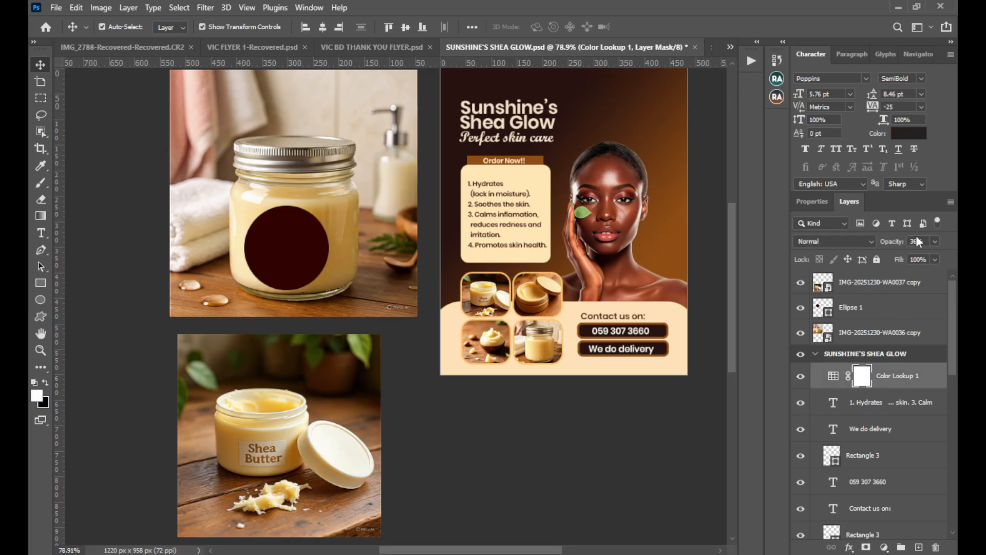
pyautogui.click(711, 51)
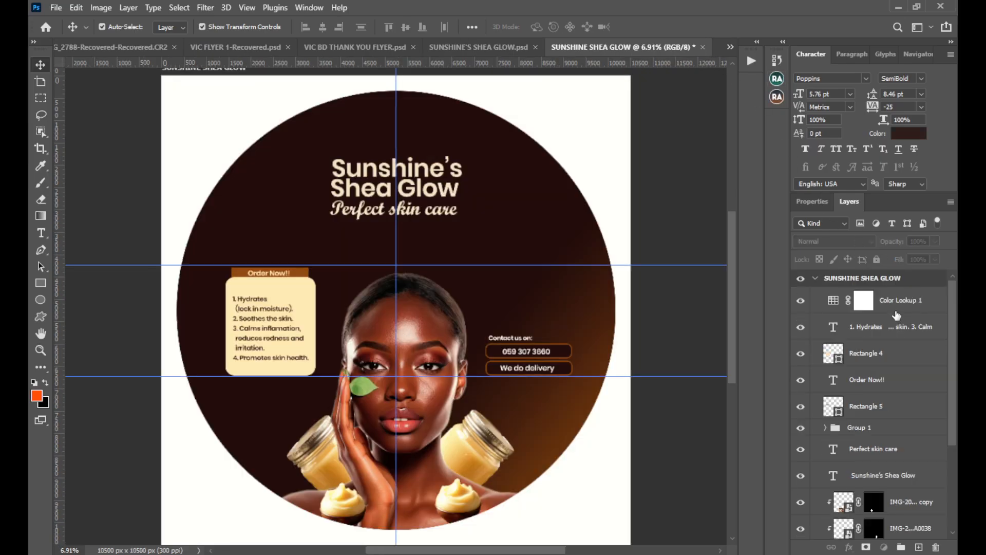
pyautogui.click(897, 311)
pyautogui.click(935, 241)
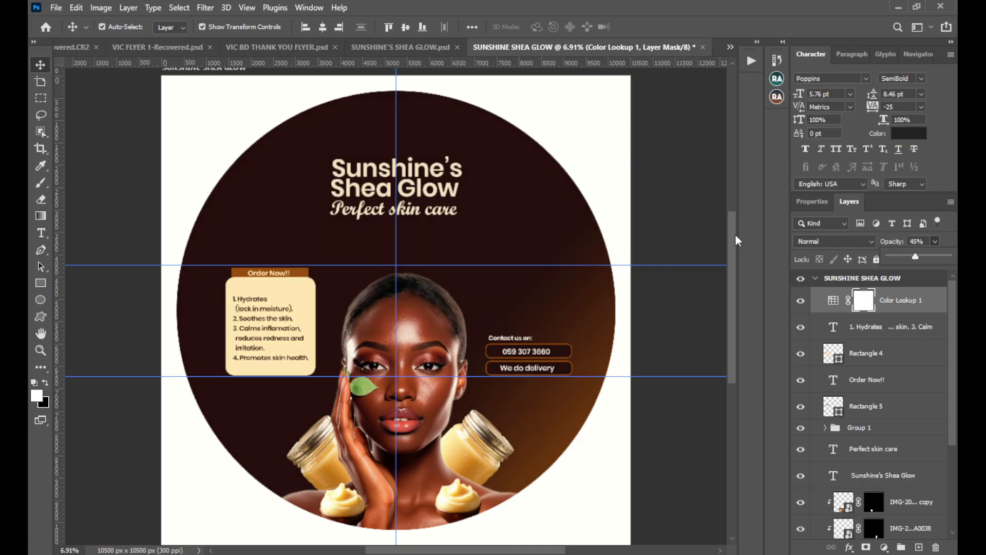
pyautogui.click(716, 232)
pyautogui.click(716, 232)
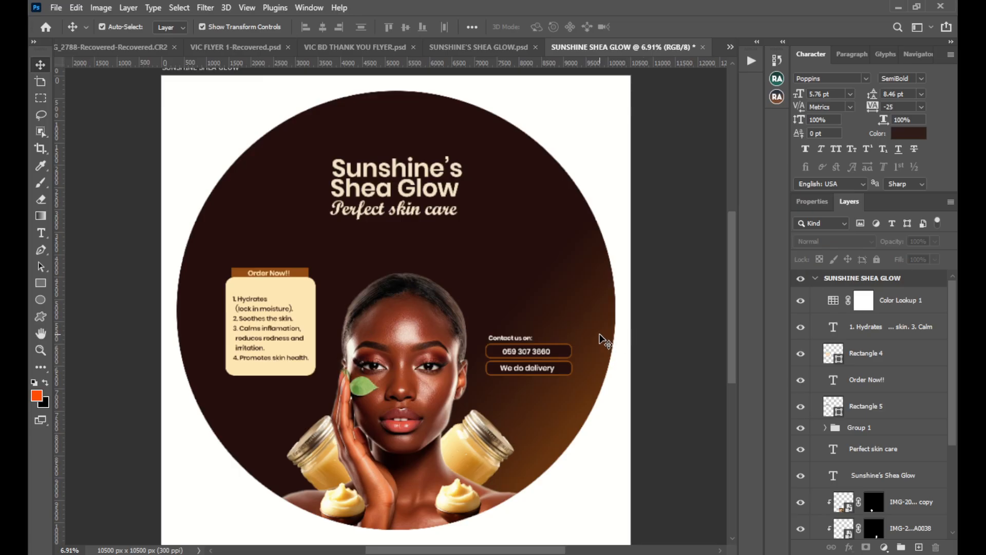
# Select all five layers inside the contact group and move them up and slightly left, beside the benefits card's height.
pyautogui.click(508, 345)
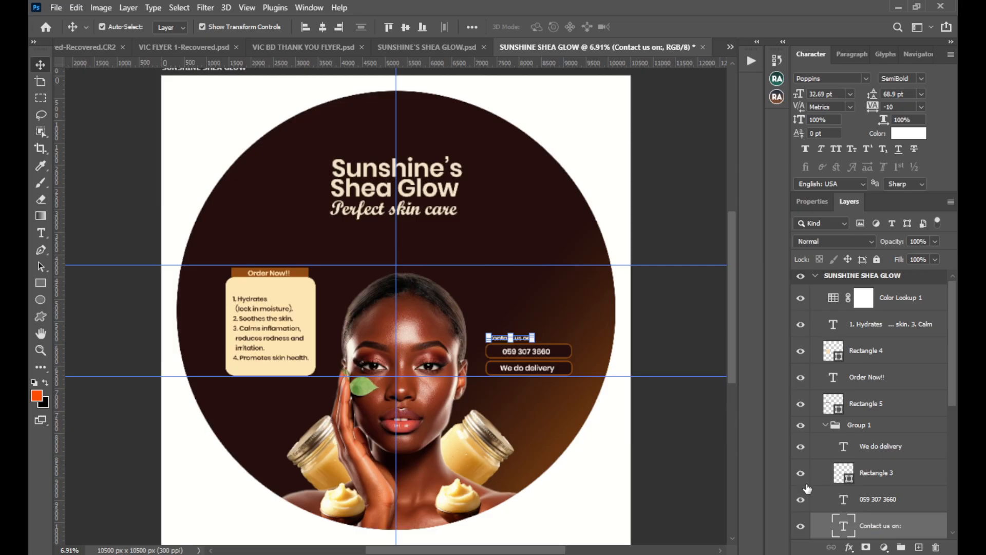
pyautogui.scroll(-2, 845, 487)
pyautogui.keyDown('ctrl'); pyautogui.click(876, 448); pyautogui.keyUp('ctrl')
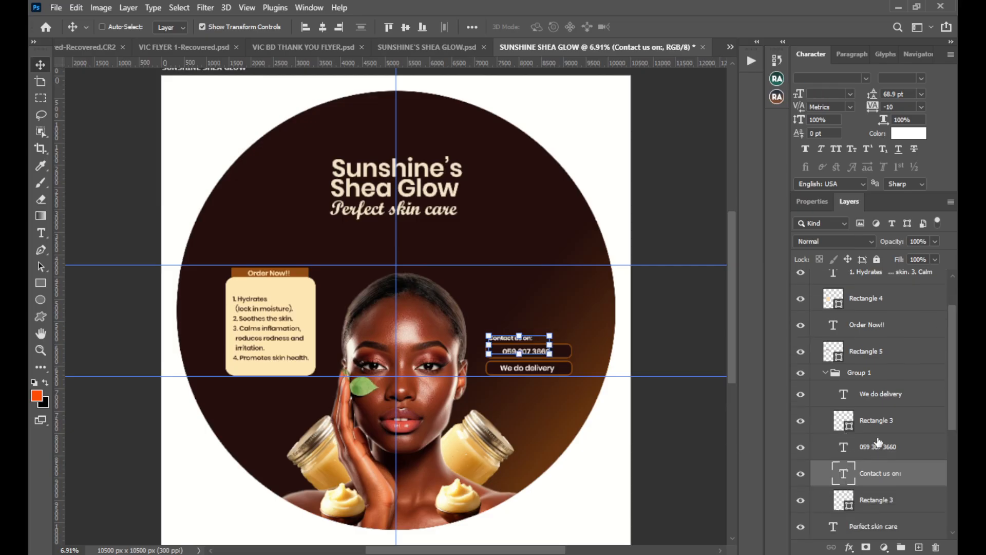
pyautogui.keyDown('ctrl'); pyautogui.click(881, 420); pyautogui.keyUp('ctrl')
pyautogui.click(894, 500)
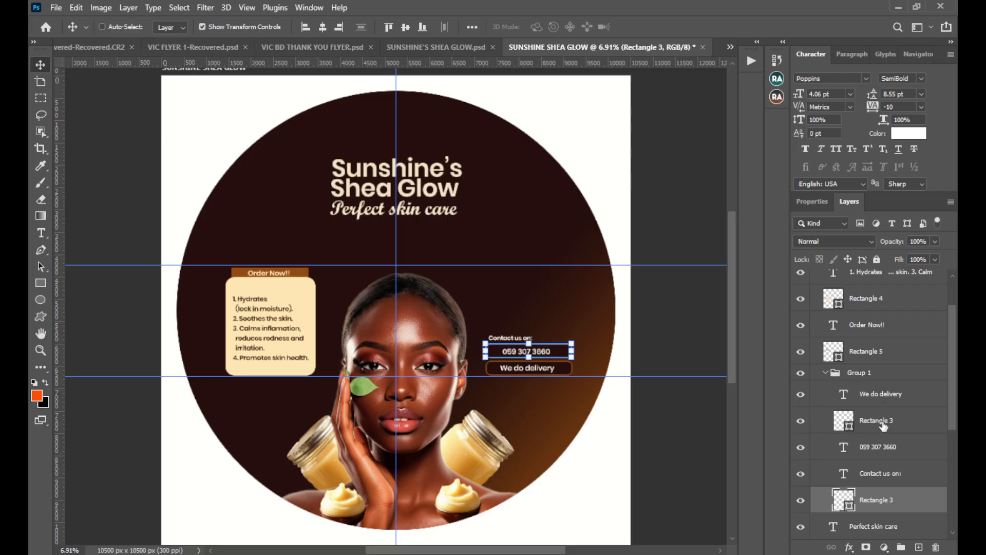
pyautogui.keyDown('ctrl'); pyautogui.click(887, 481); pyautogui.keyUp('ctrl')
pyautogui.keyDown('ctrl'); pyautogui.click(881, 447); pyautogui.keyUp('ctrl')
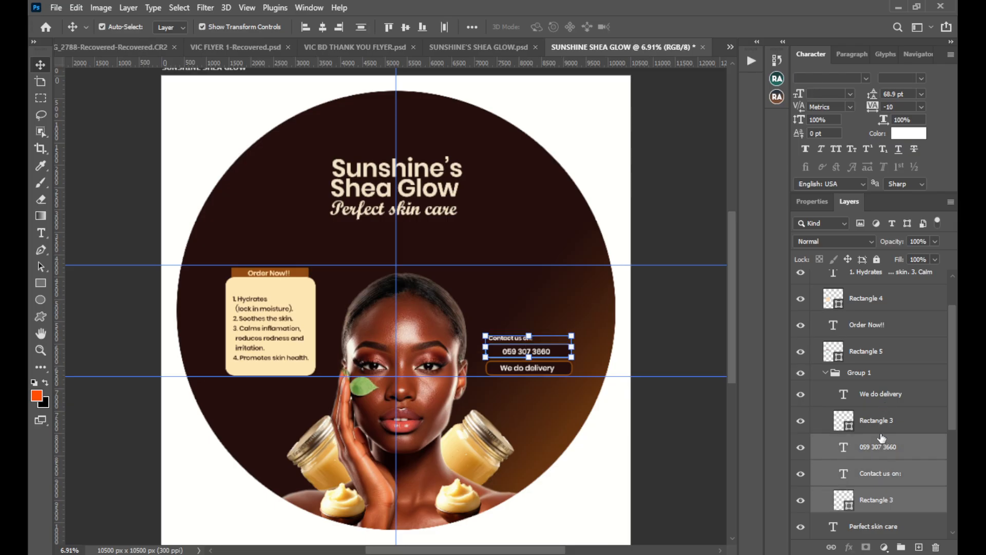
pyautogui.keyDown('ctrl'); pyautogui.click(881, 421); pyautogui.keyUp('ctrl')
pyautogui.keyDown('ctrl'); pyautogui.click(882, 397); pyautogui.keyUp('ctrl')
pyautogui.scroll(-1, 880, 398)
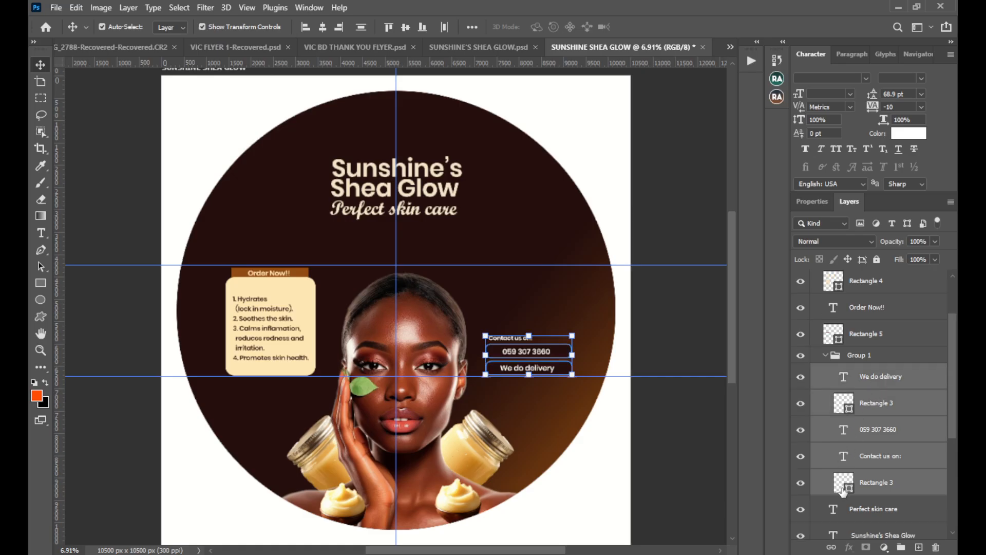
pyautogui.moveTo(544, 352); pyautogui.dragTo(536, 316)
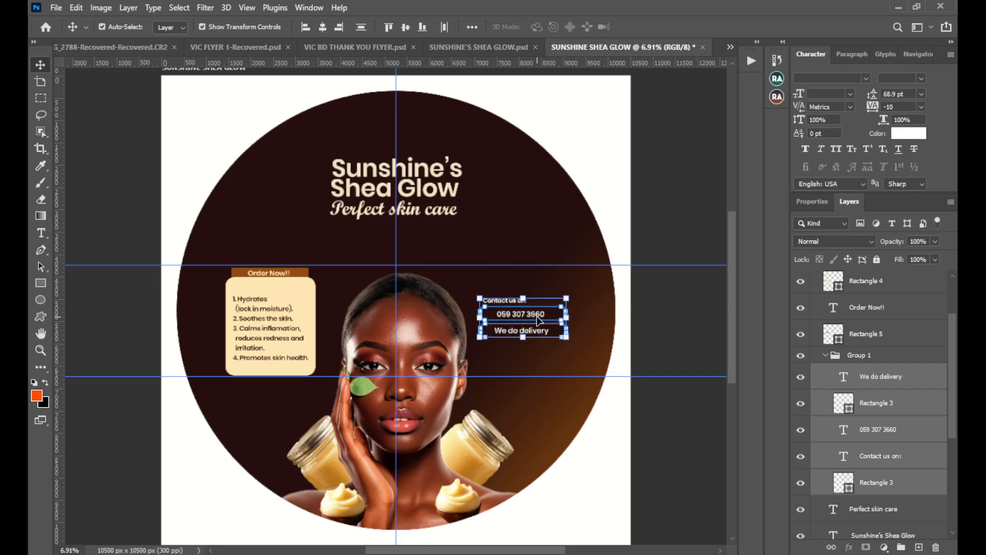
pyautogui.click(653, 314)
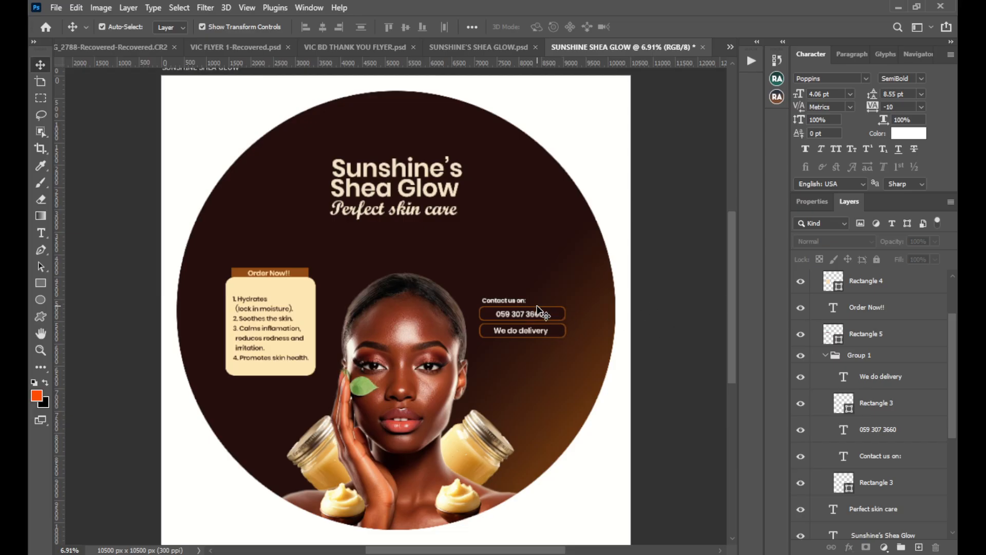
# Select the whole contact group and nudge it slightly right and up to fine-tune its placement beside the model.
pyautogui.click(557, 314)
pyautogui.hotkey('ctrl', ';')
pyautogui.scroll(1, 867, 358)
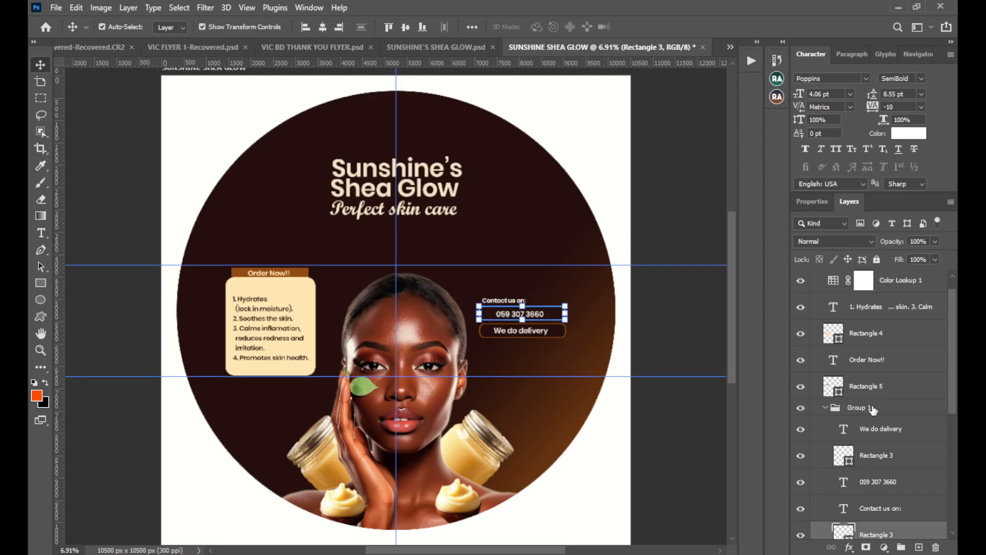
pyautogui.click(872, 408)
pyautogui.hotkey('shift', 'Right')
pyautogui.hotkey('shift', 'Right')
pyautogui.hotkey('shift', 'Right')
pyautogui.hotkey('shift', 'Right')
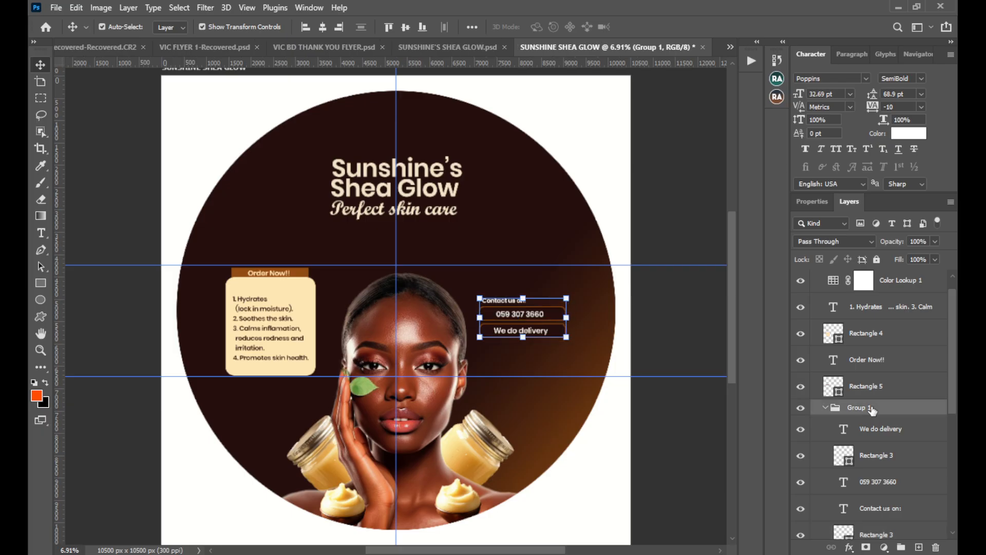
pyautogui.hotkey('shift', 'Right')
pyautogui.hotkey('shift', 'Right')
pyautogui.hotkey('shift', 'Up')
pyautogui.hotkey('shift', 'Up')
pyautogui.hotkey('shift', 'Up')
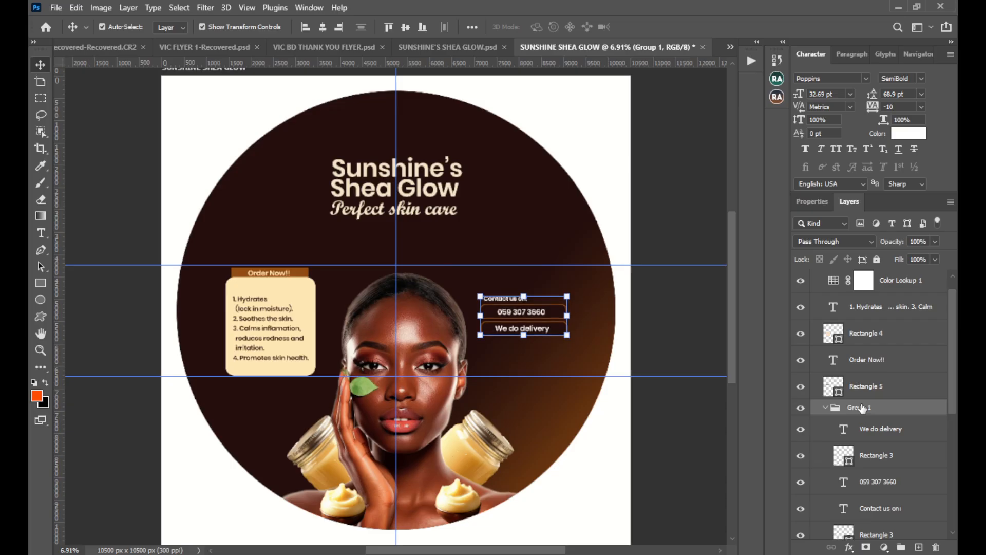
pyautogui.hotkey('shift', 'Up')
pyautogui.hotkey('shift', 'Up')
pyautogui.hotkey('shift', 'Down')
pyautogui.hotkey('shift', 'Down')
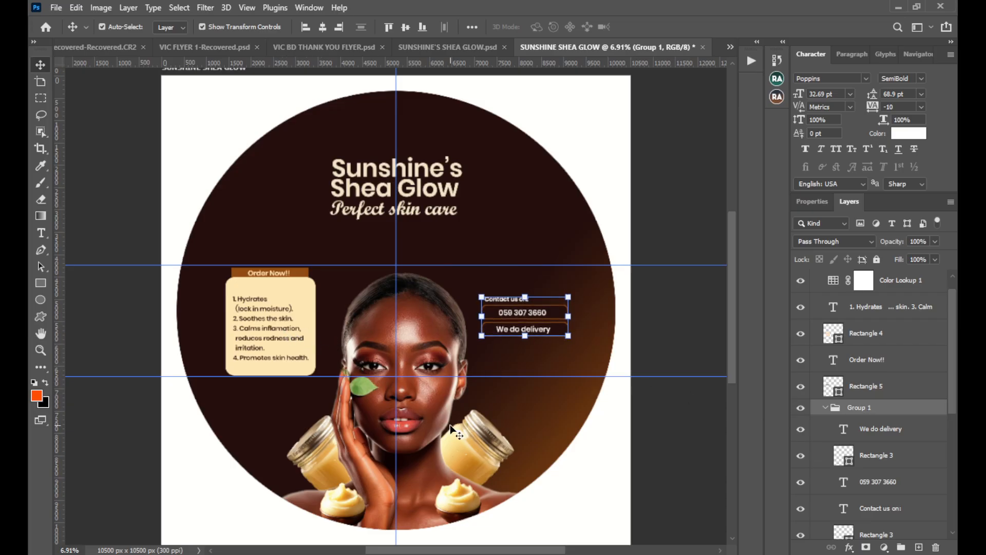
# Recolour the Sunshine's Shea Glow title to a slightly more saturated warm cream and deselect it.
pyautogui.scroll(-2, 451, 425)
pyautogui.scroll(1, 452, 425)
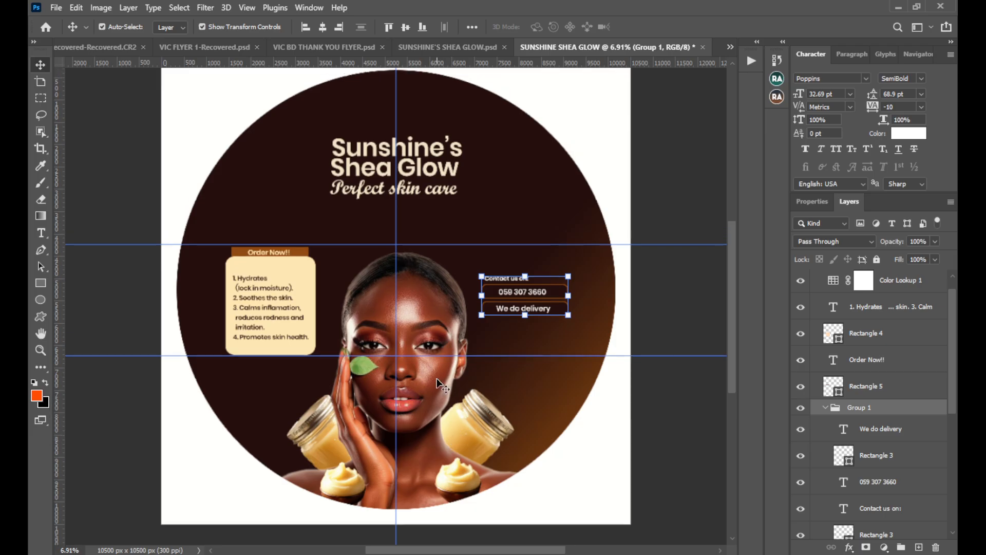
pyautogui.click(429, 164)
pyautogui.click(921, 132)
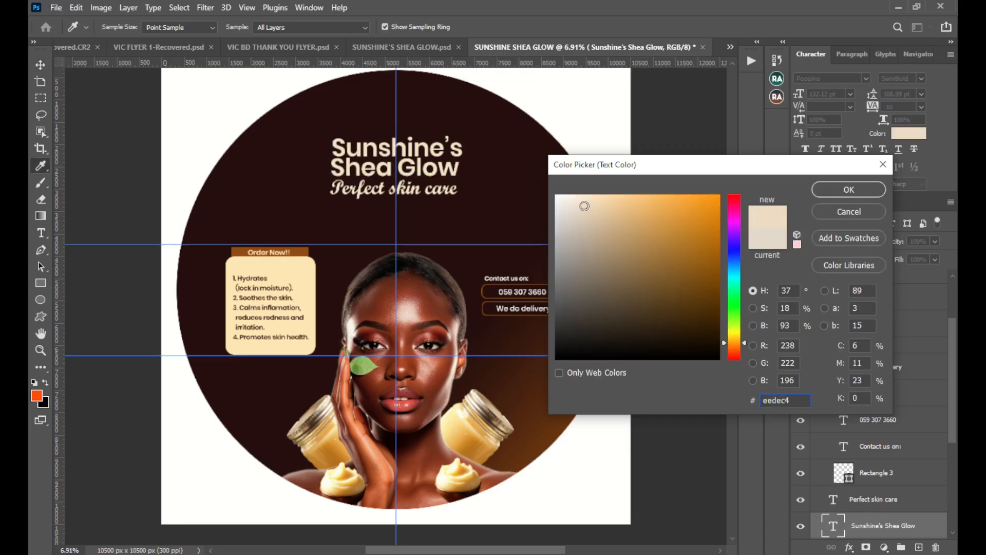
pyautogui.moveTo(584, 206); pyautogui.dragTo(594, 206)
pyautogui.click(827, 187)
pyautogui.click(710, 178)
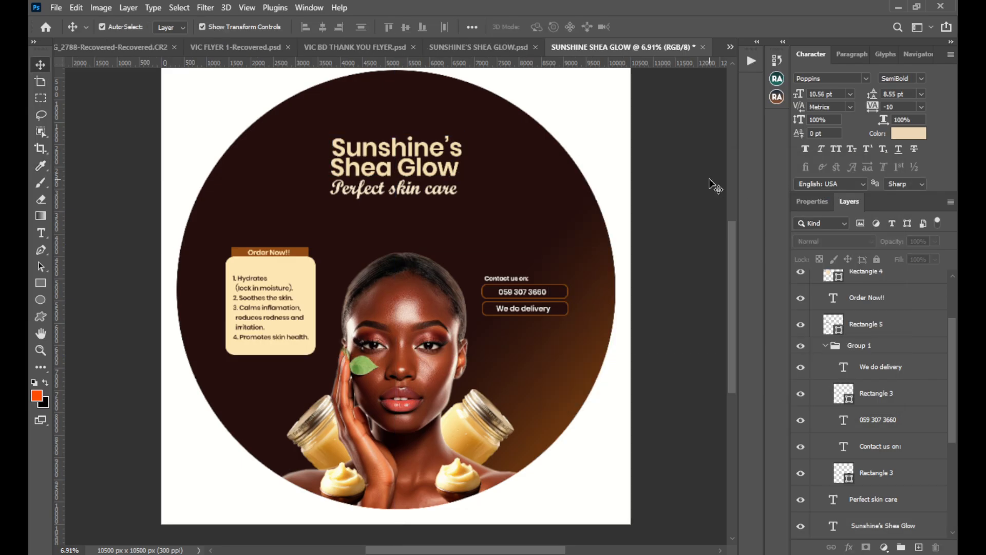
# Review the complete circular label at reduced and fitted zoom and compare it with the Sunshine's Shea Glow flyer.
pyautogui.scroll(1, 652, 172)
pyautogui.press('ctrl')
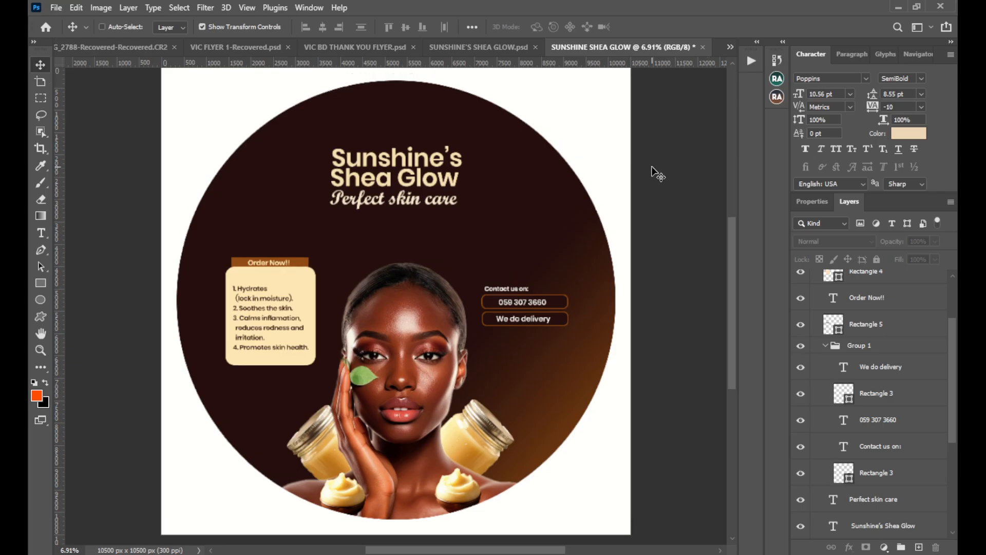
pyautogui.hotkey('ctrl', '-')
pyautogui.hotkey('ctrl', '-')
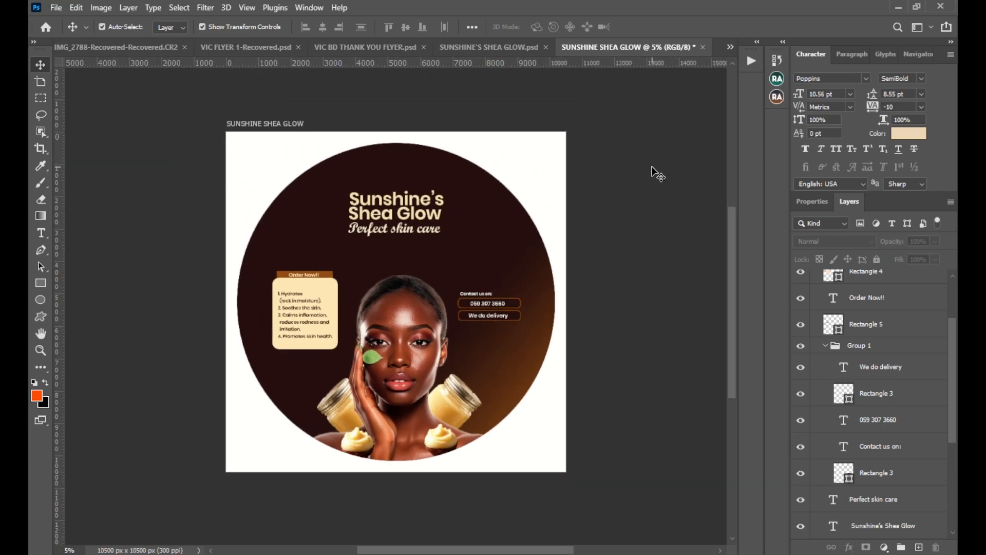
pyautogui.moveTo(513, 334)
pyautogui.mouseDown()
pyautogui.moveTo(501, 332)
pyautogui.moveTo(514, 334)
pyautogui.mouseUp()
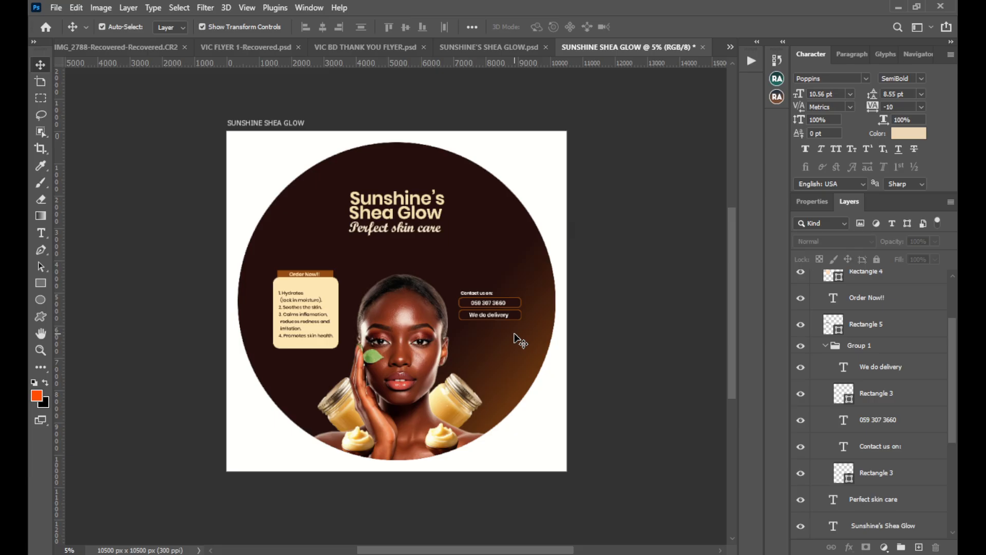
pyautogui.hotkey('ctrl', '0')
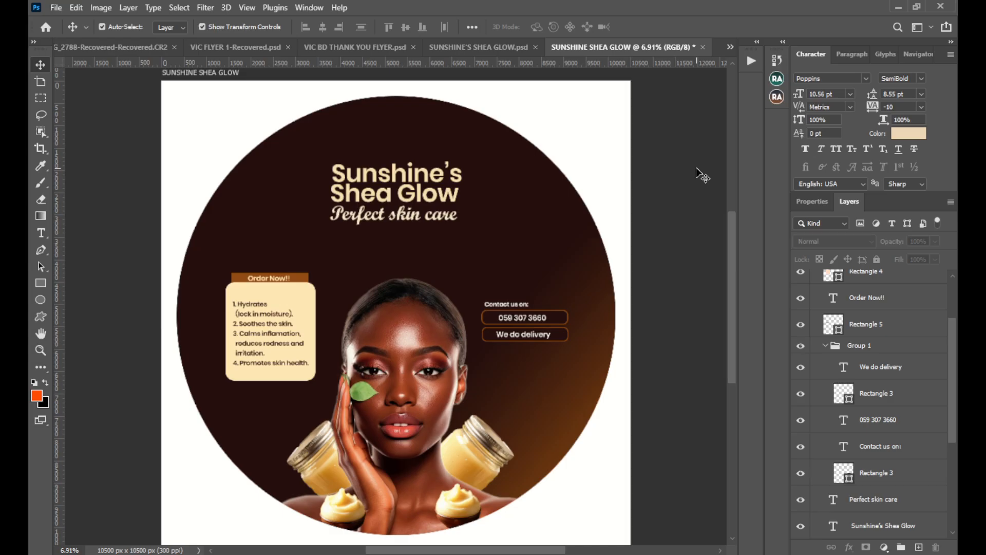
pyautogui.click(504, 48)
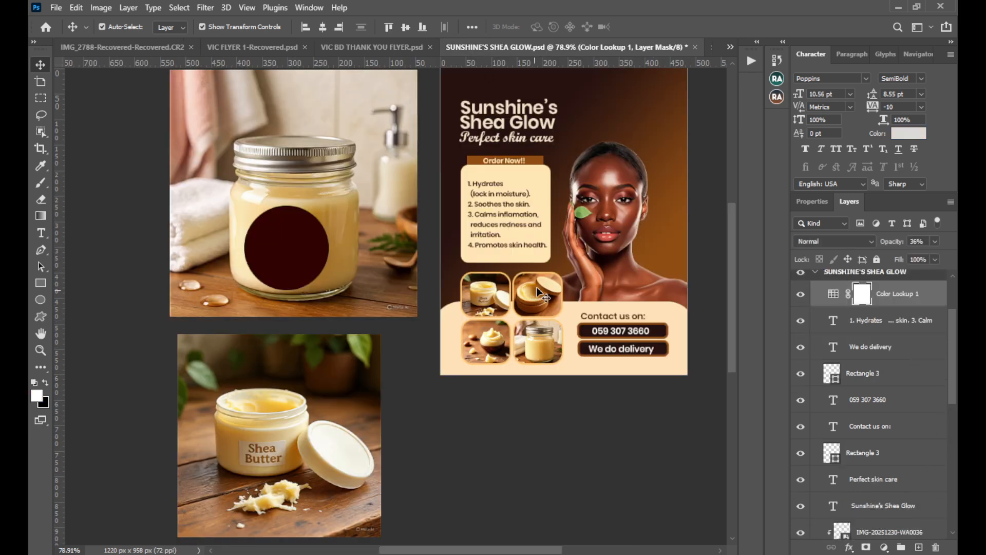
pyautogui.click(710, 47)
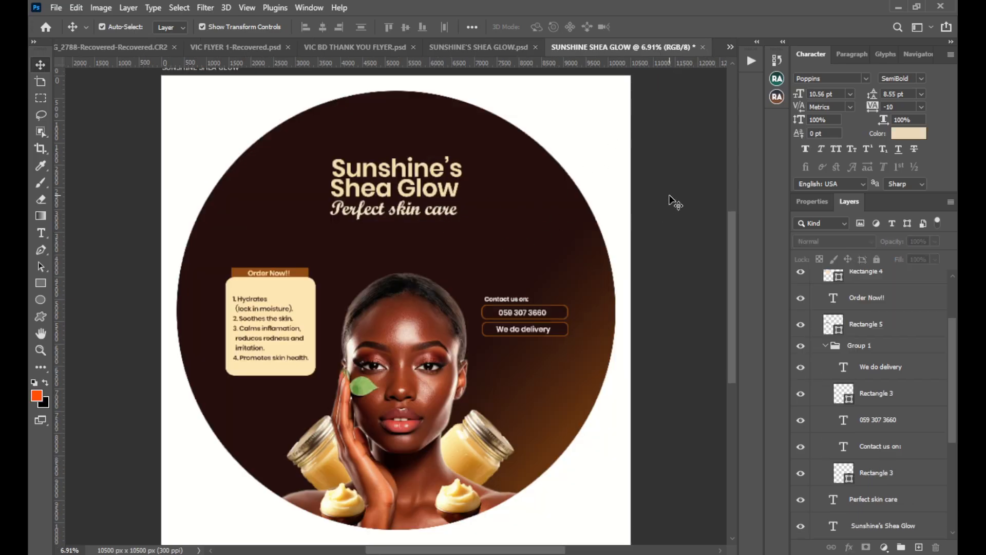